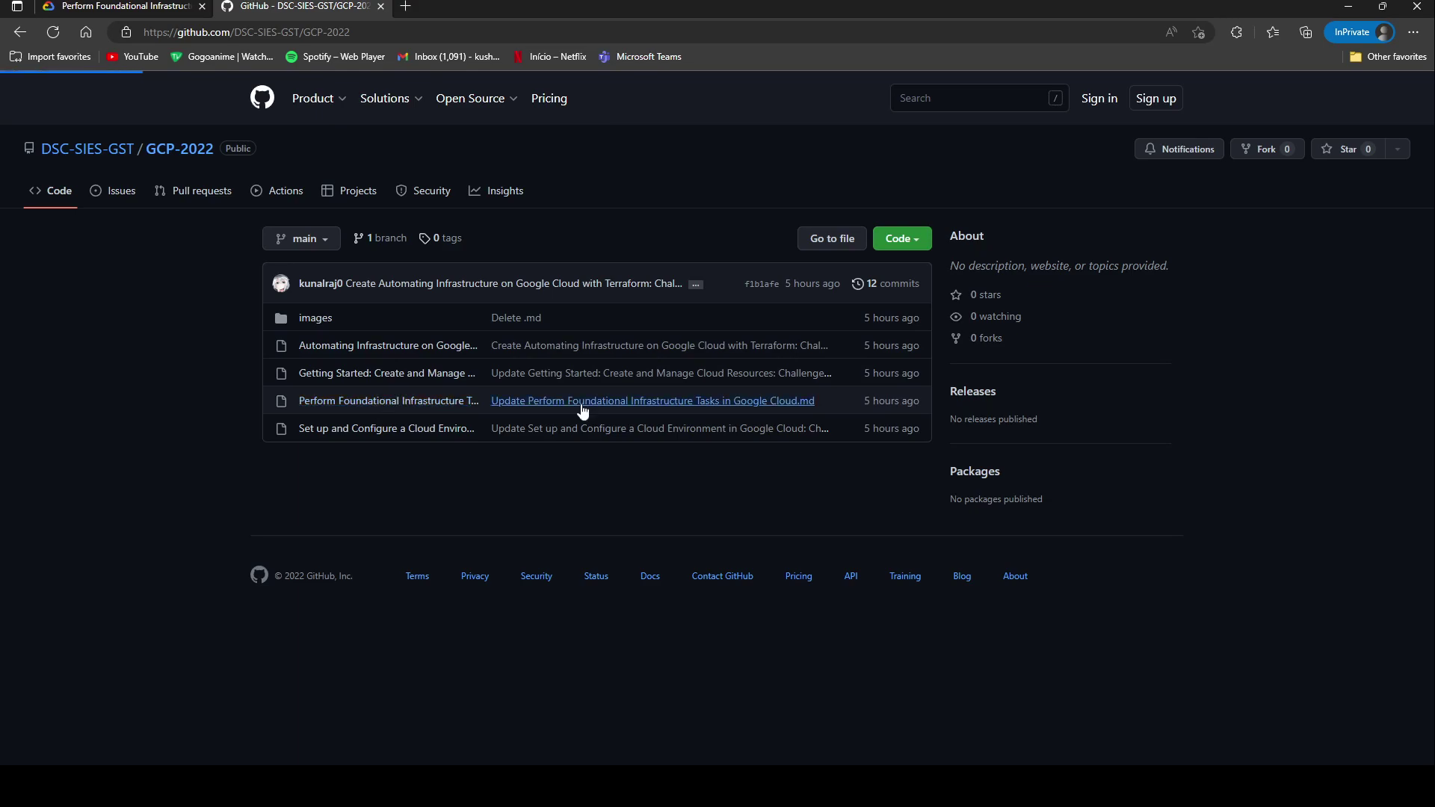
# Step: Start the Perform Foundational Infrastructure Tasks challenge lab and complete the robot check by selecting the images with bridges
pyautogui.scroll(-3, 552, 424)
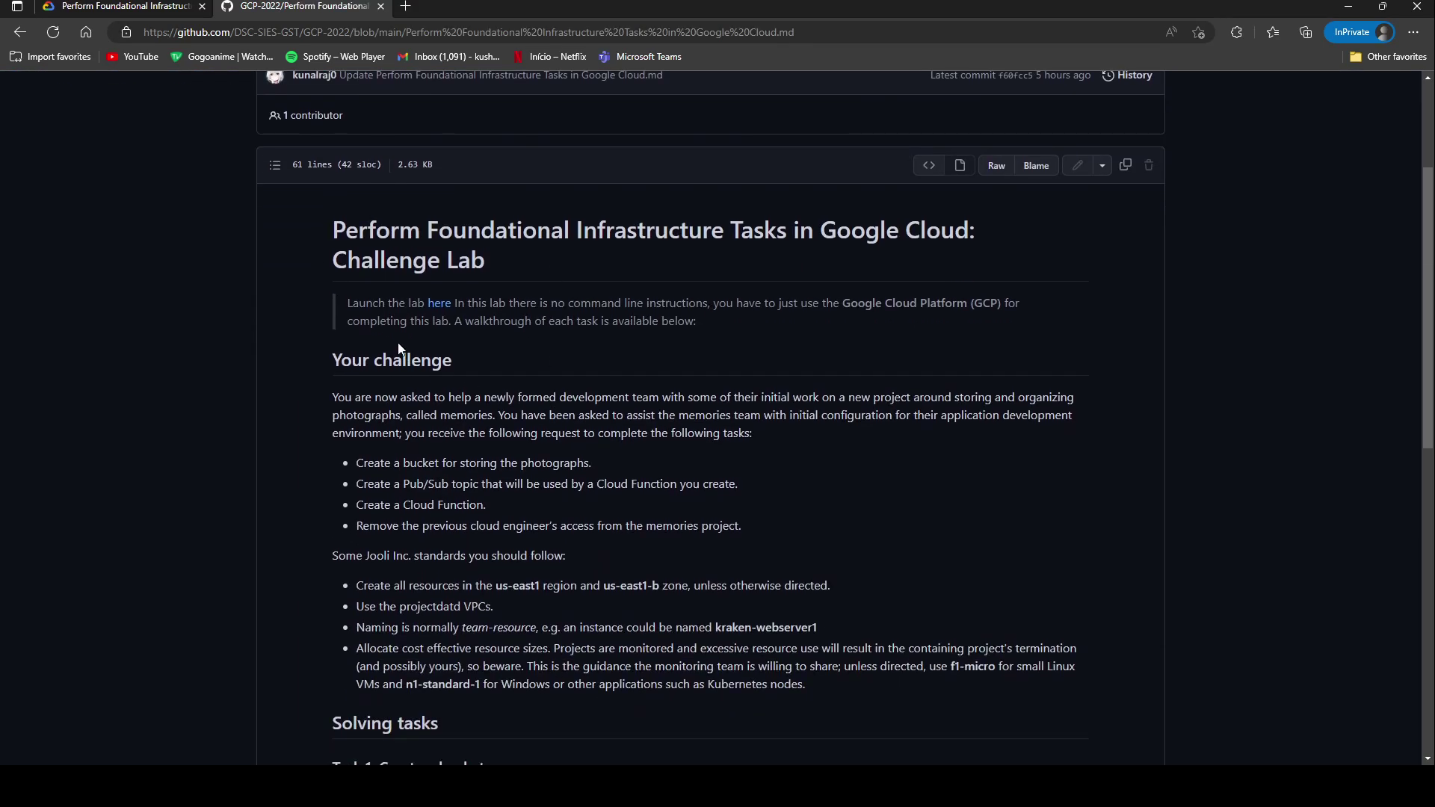
pyautogui.click(93, 4)
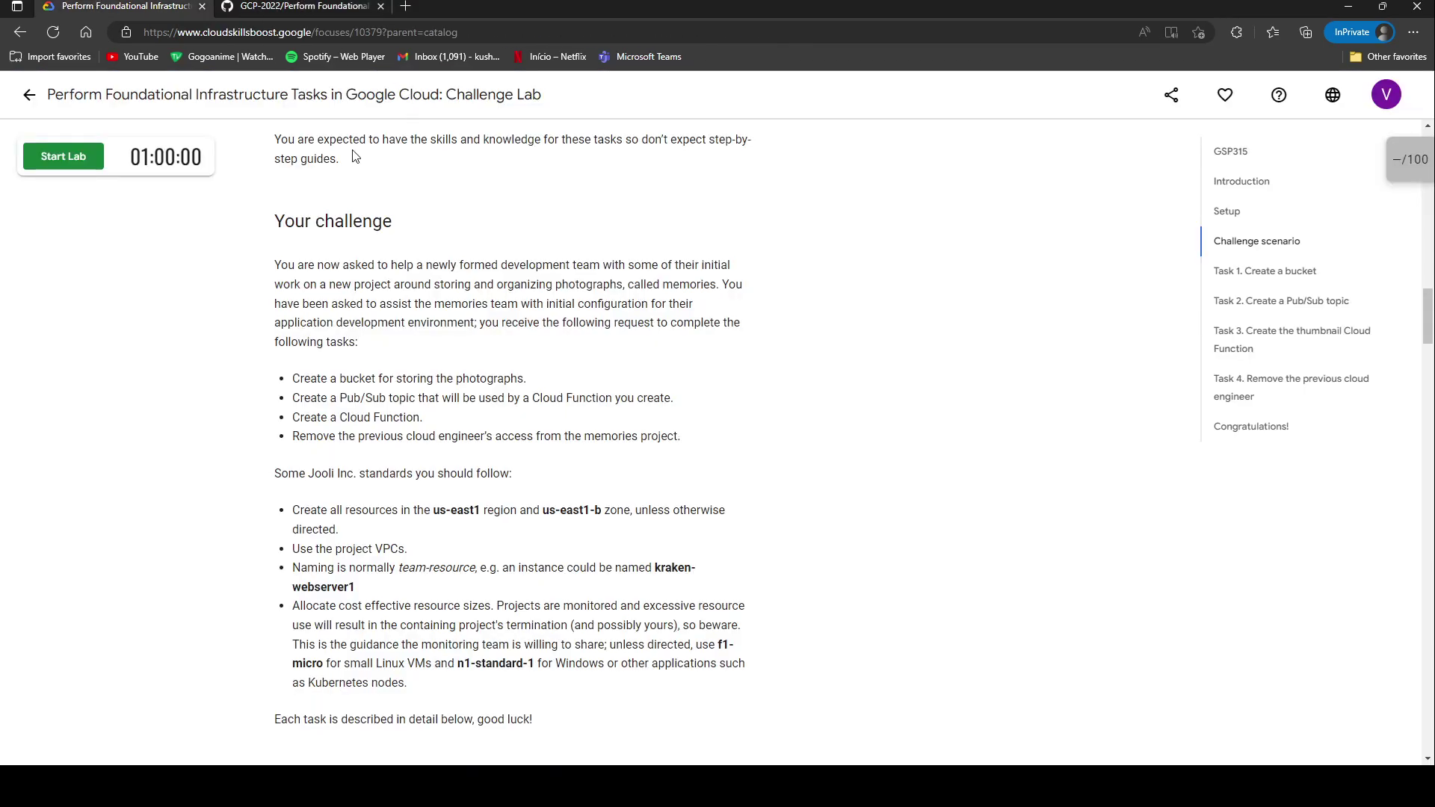
pyautogui.click(55, 156)
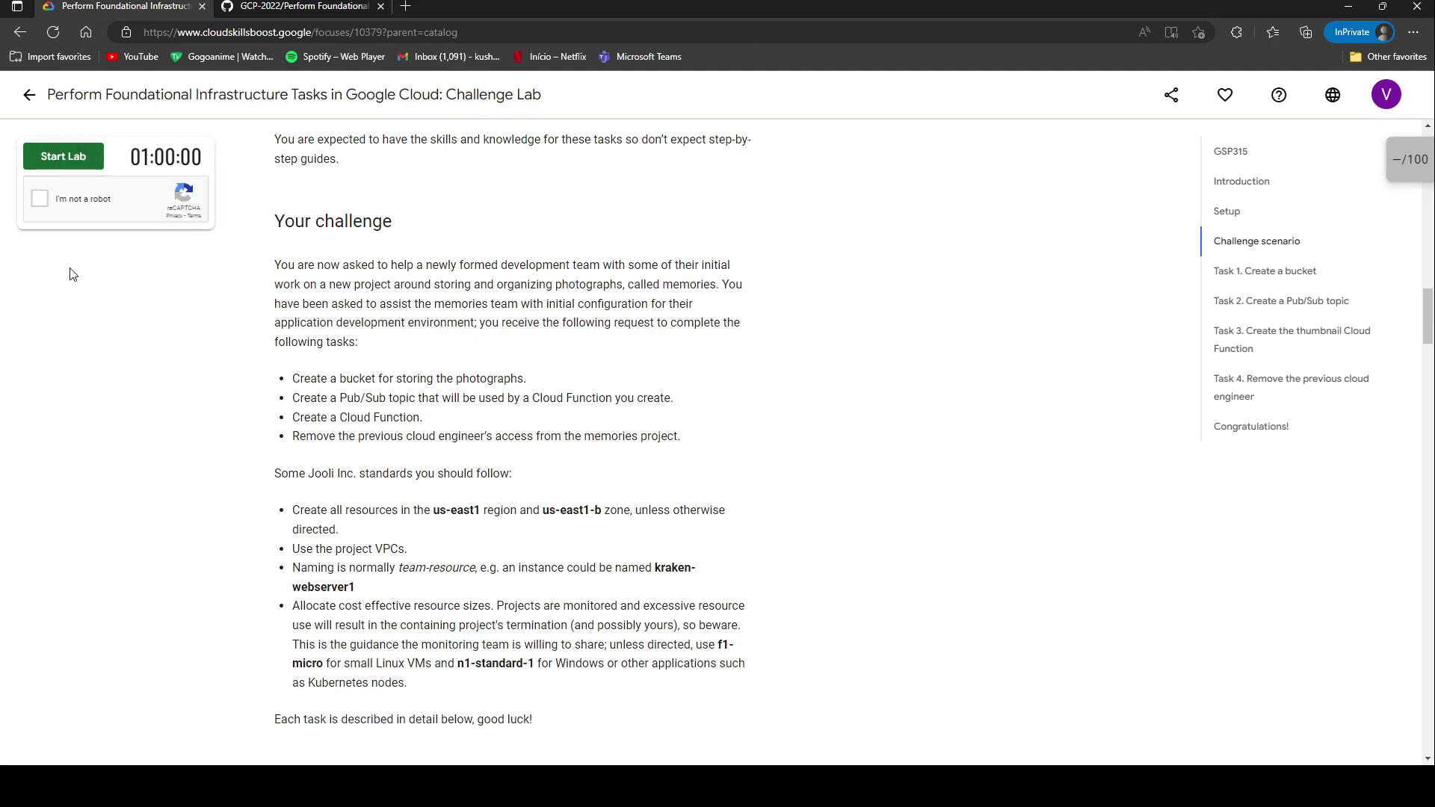
pyautogui.click(40, 198)
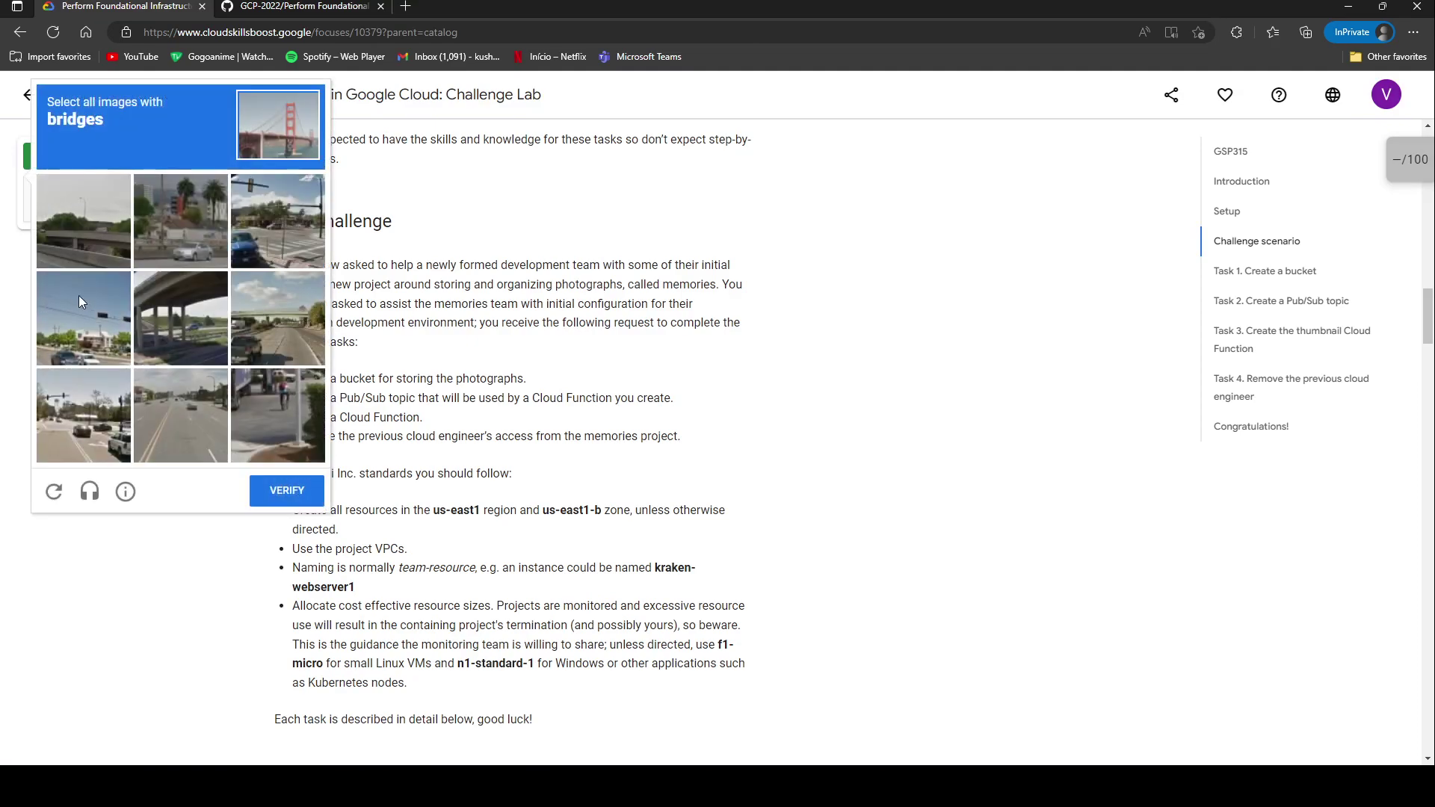
pyautogui.click(182, 338)
pyautogui.click(284, 330)
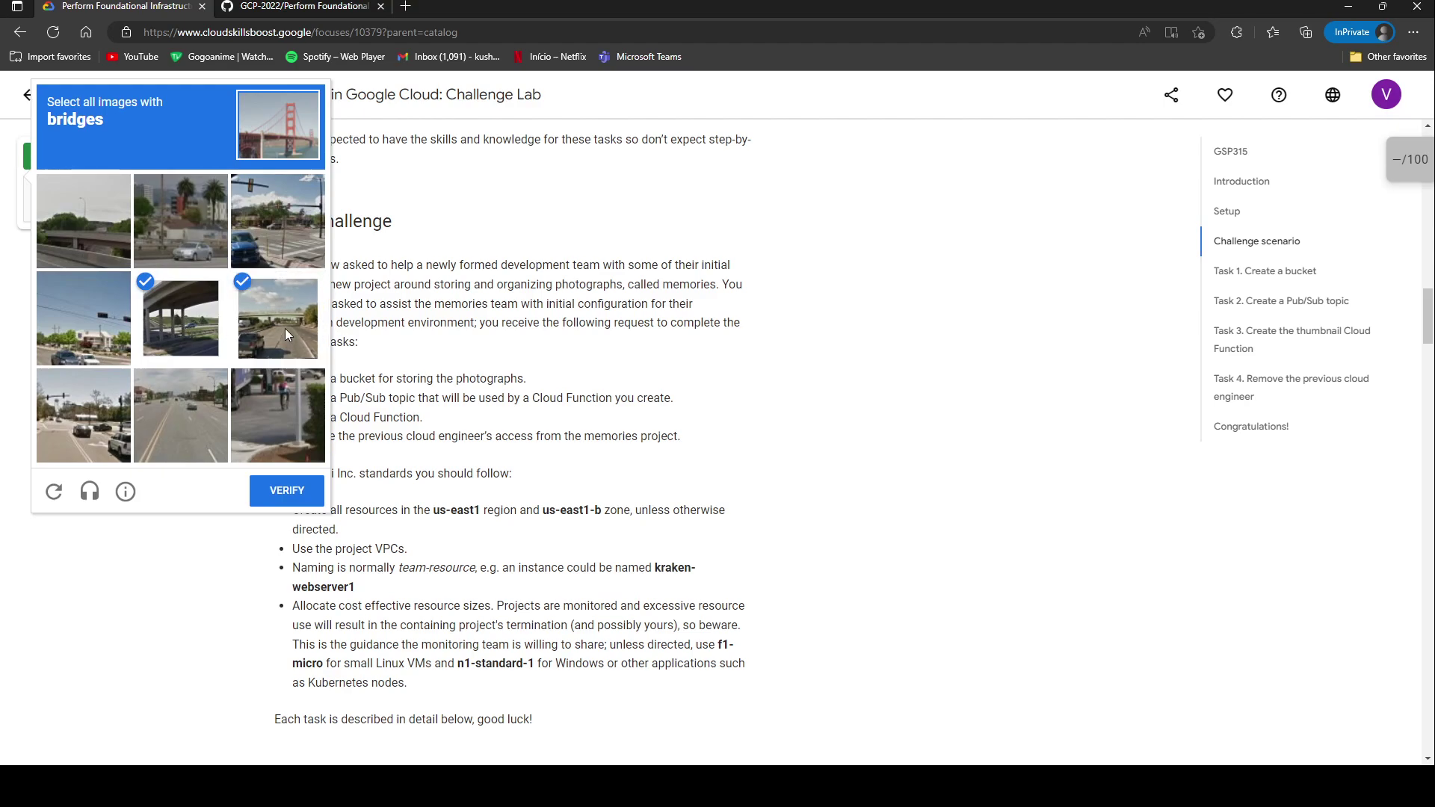
pyautogui.click(116, 209)
pyautogui.click(284, 490)
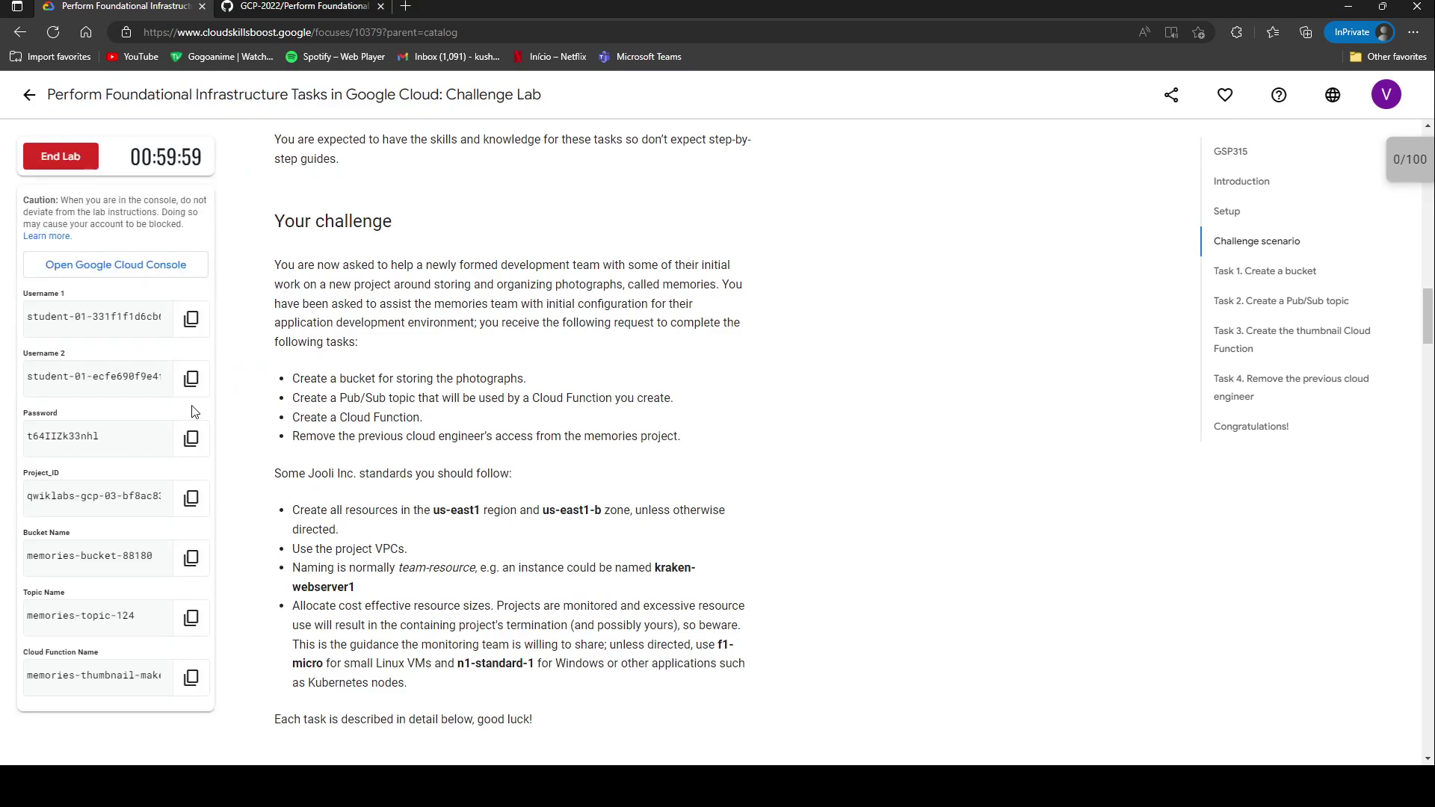
# Step: Open the Google Cloud console from the lab and submit the lab's first username as the sign-in email
pyautogui.click(203, 323)
pyautogui.click(140, 269)
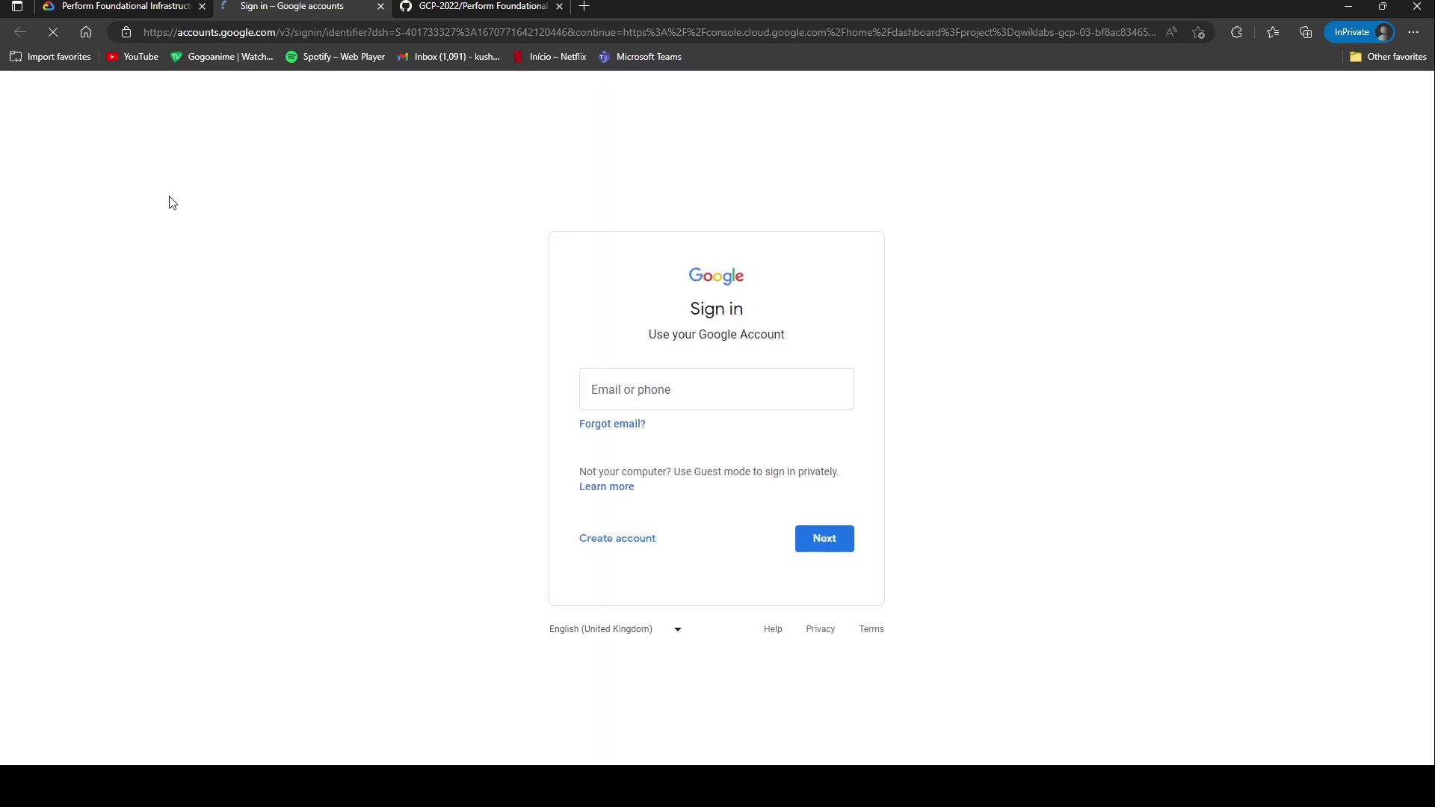
pyautogui.hotkey('ctrl', 'v')
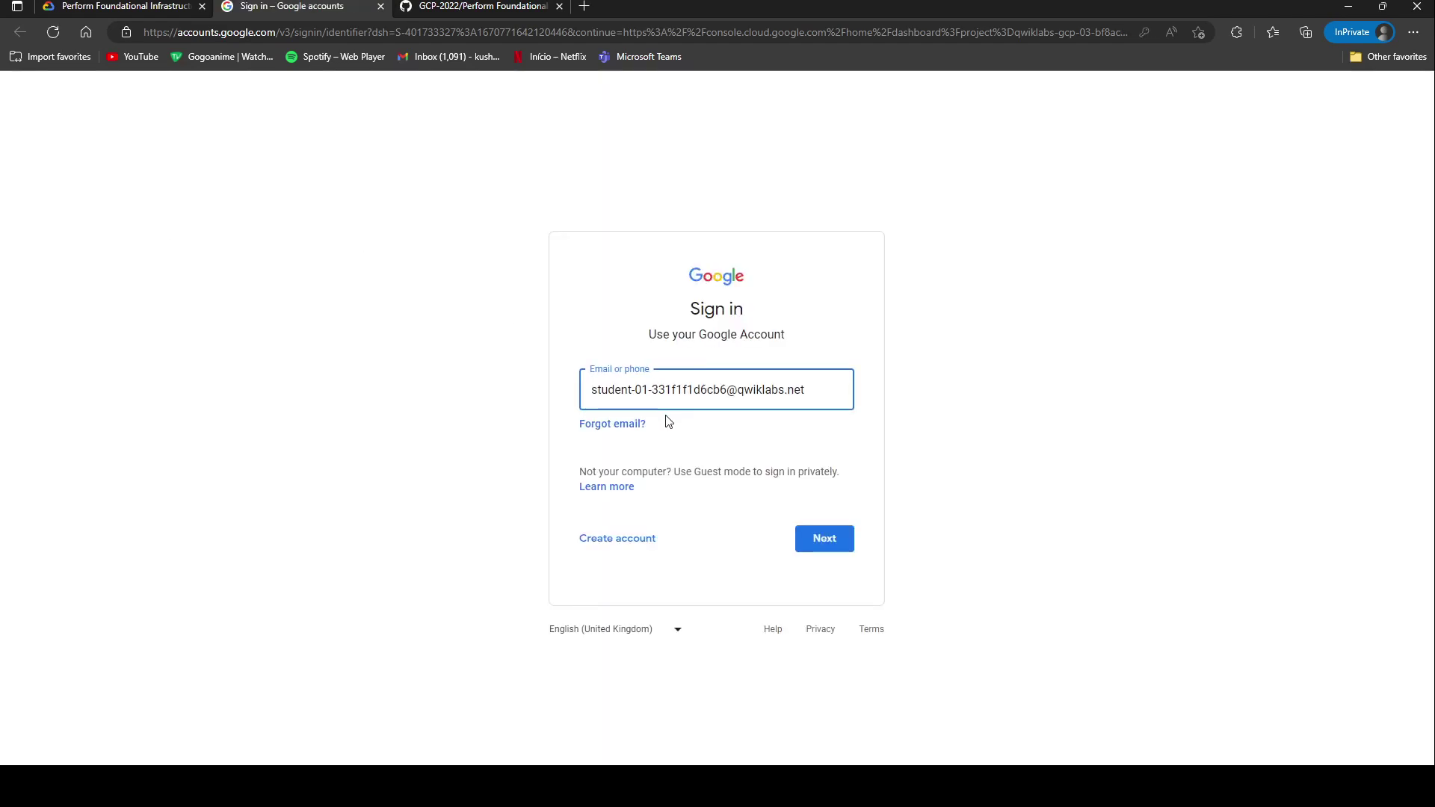
pyautogui.press('Return')
# Step: Copy the lab password, sign in with it as the account password, and acknowledge the new account notice
pyautogui.click(122, 7)
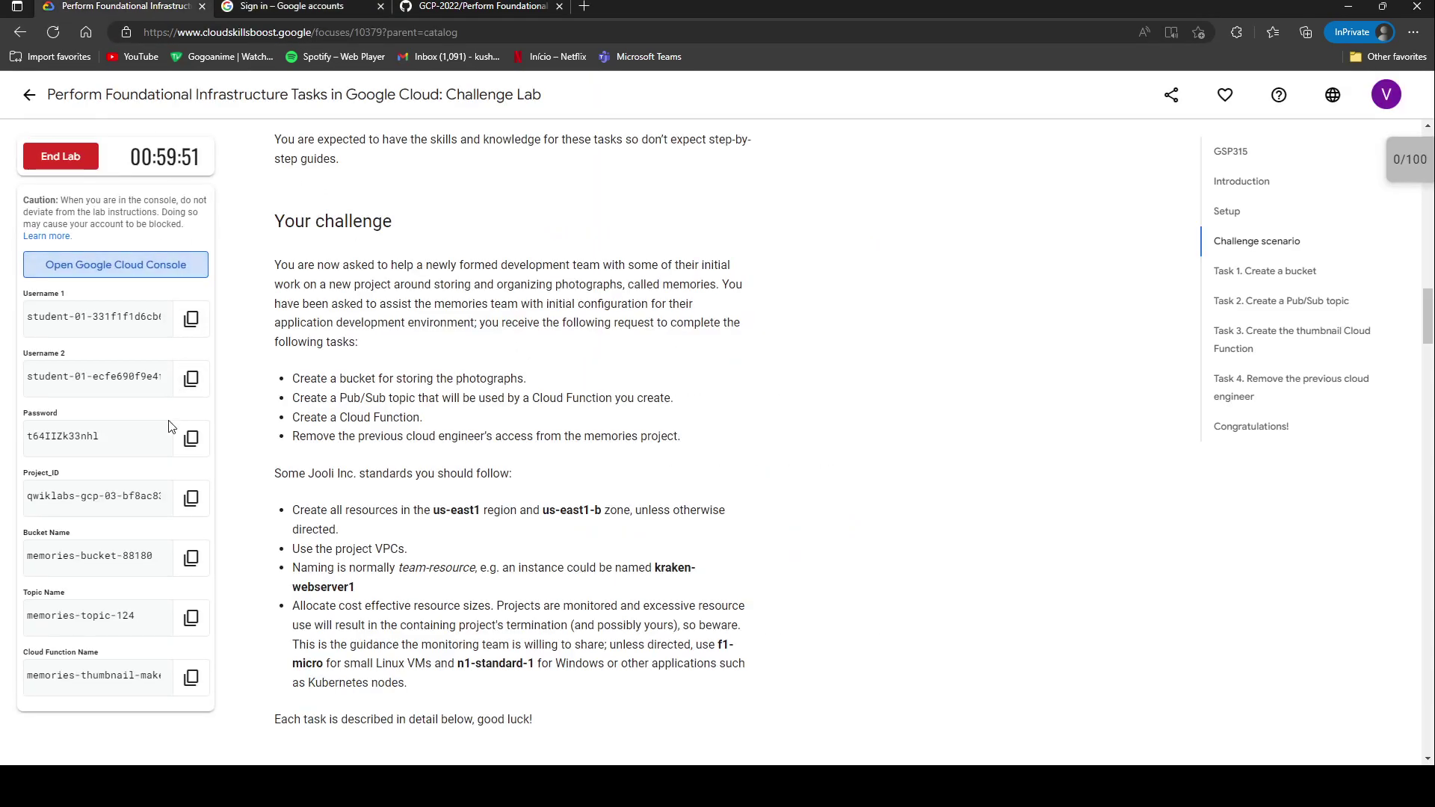
pyautogui.click(196, 444)
pyautogui.click(299, 10)
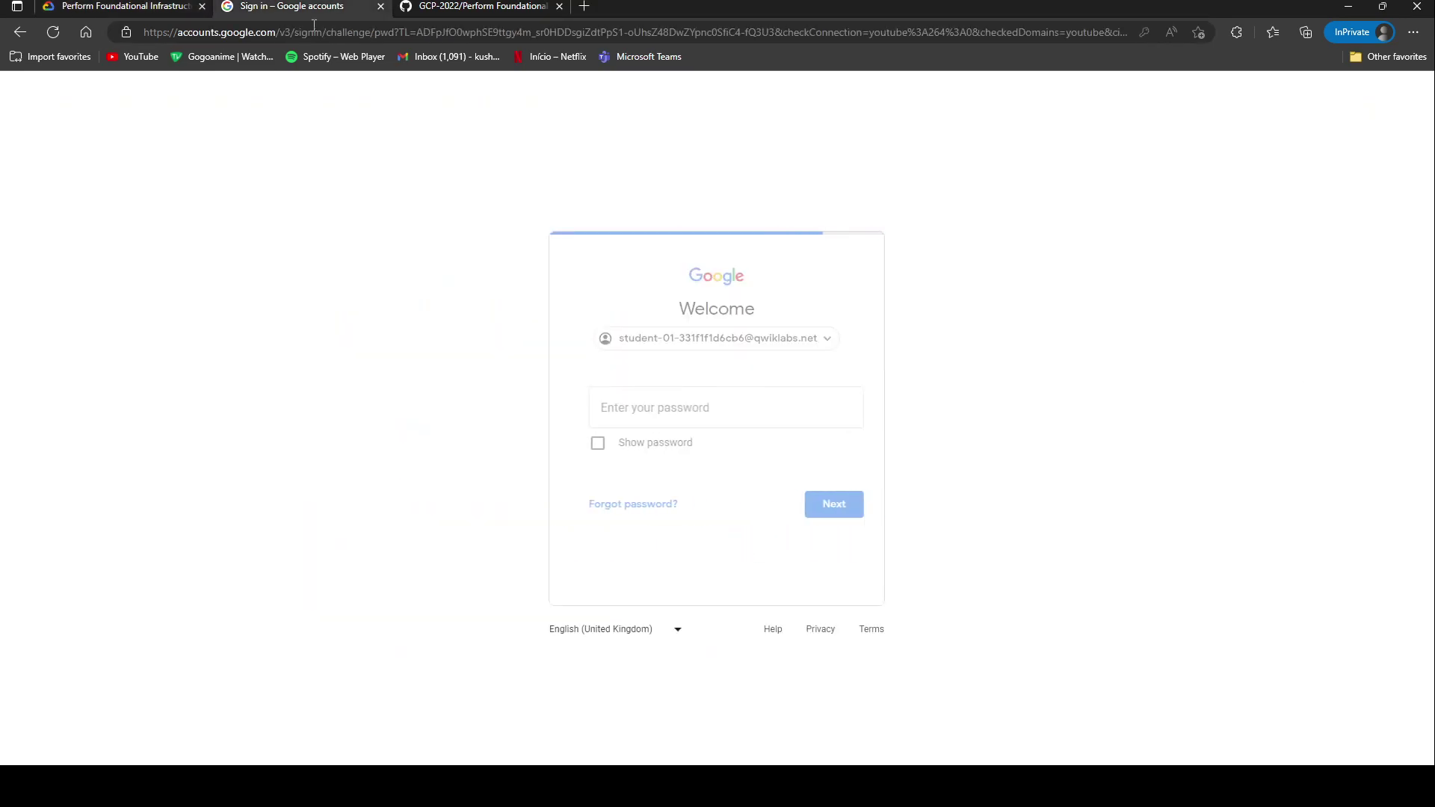
pyautogui.hotkey('ctrl', 'v')
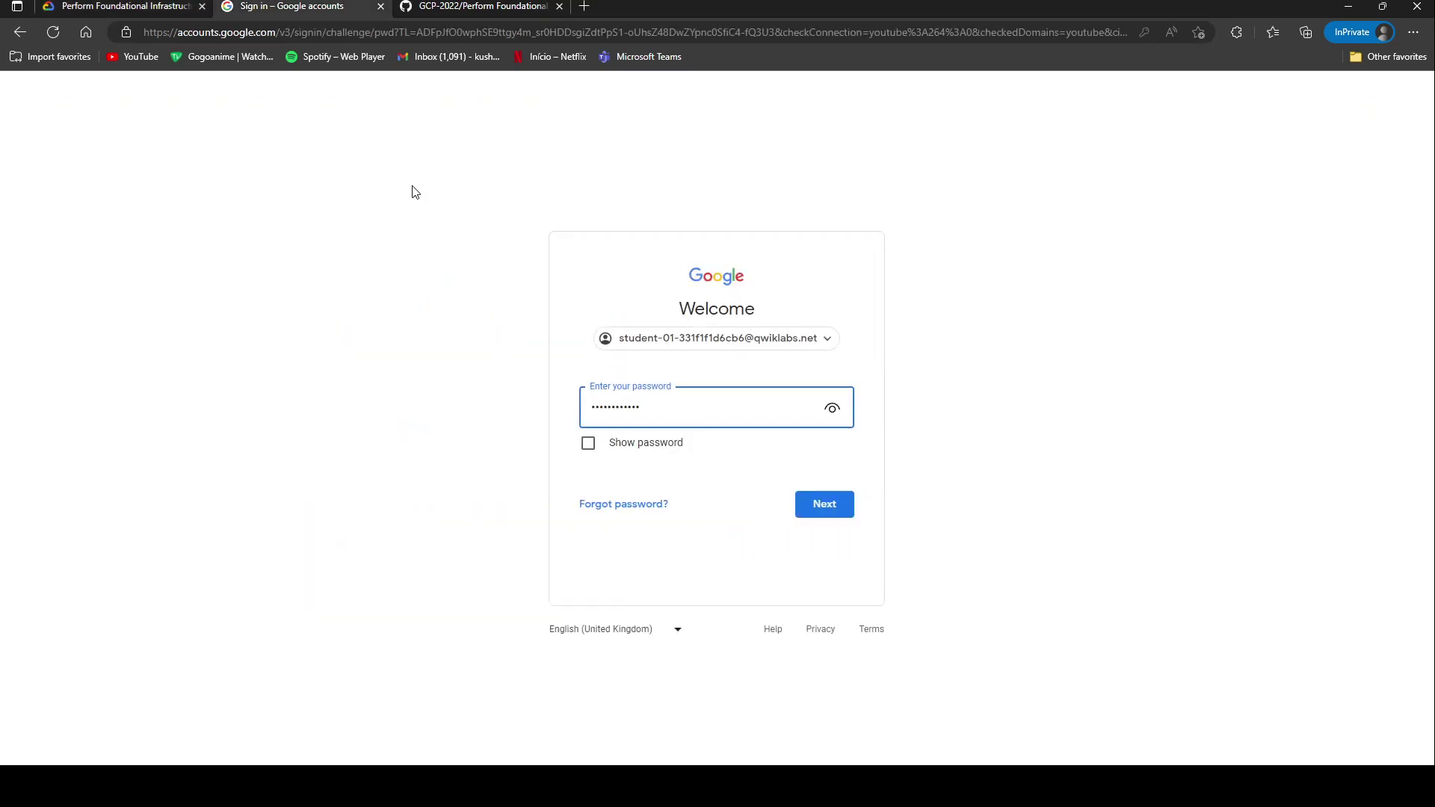
pyautogui.press('Return')
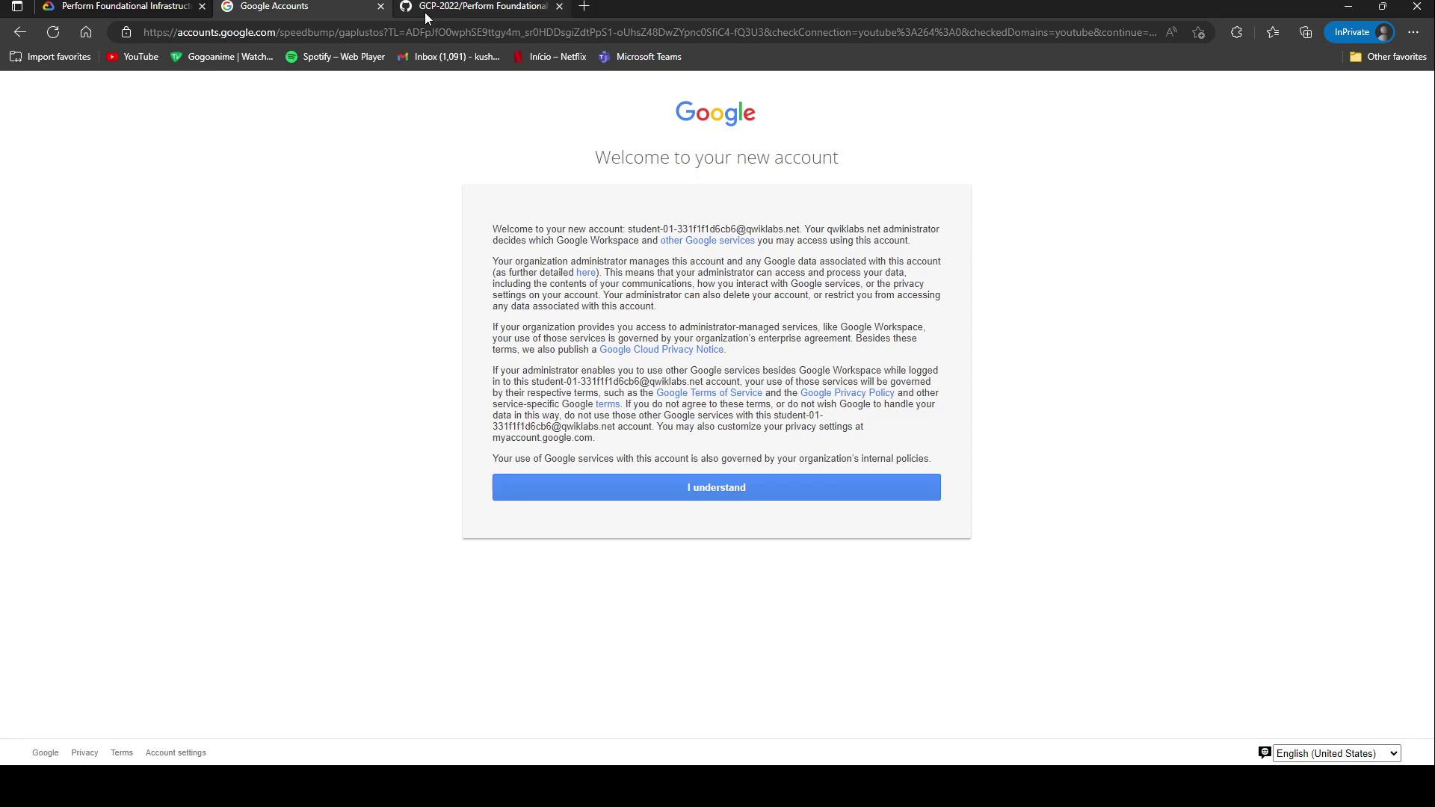
pyautogui.click(736, 488)
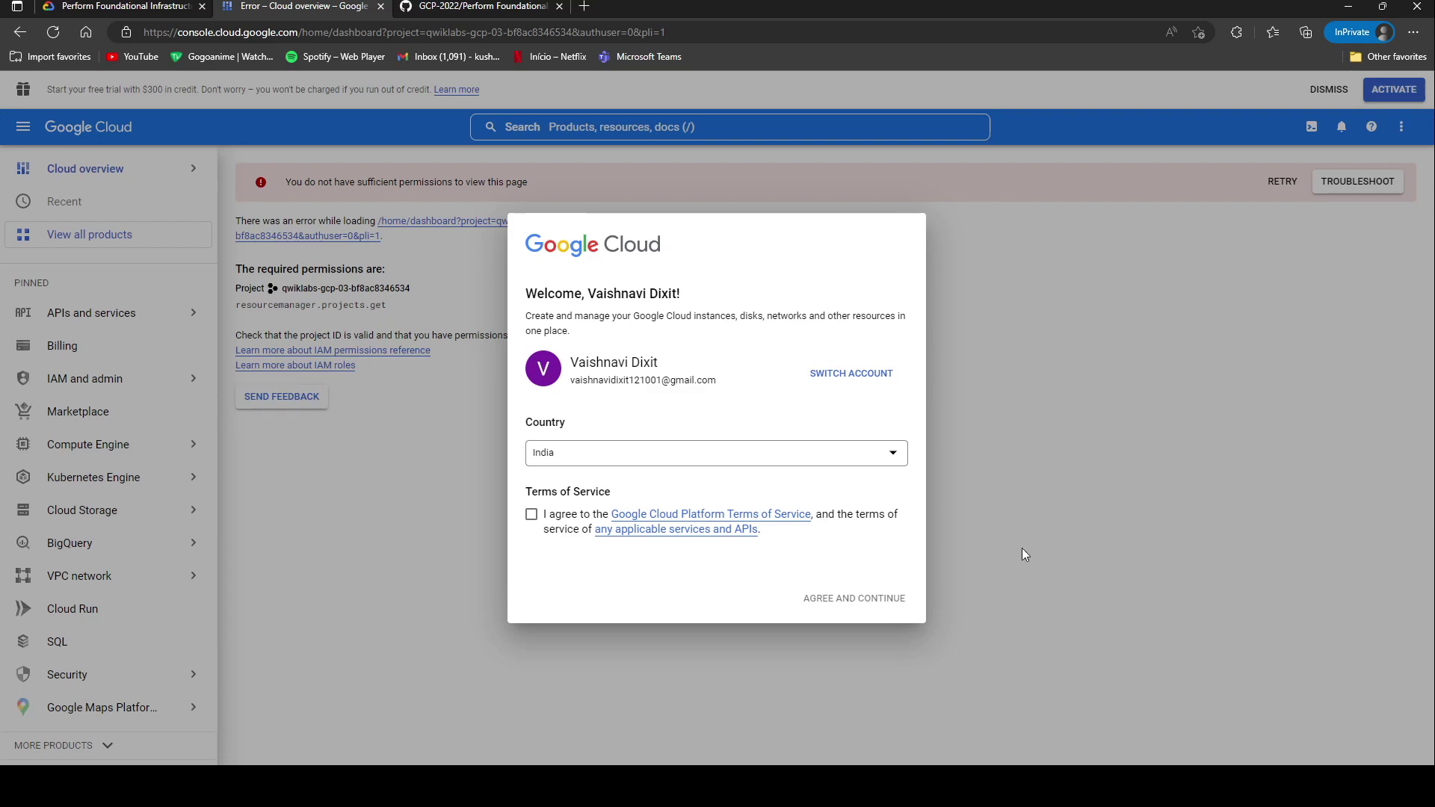
# Step: Switch from the personal account back to Google sign-in and submit the lab's first username
pyautogui.click(882, 373)
pyautogui.click(874, 381)
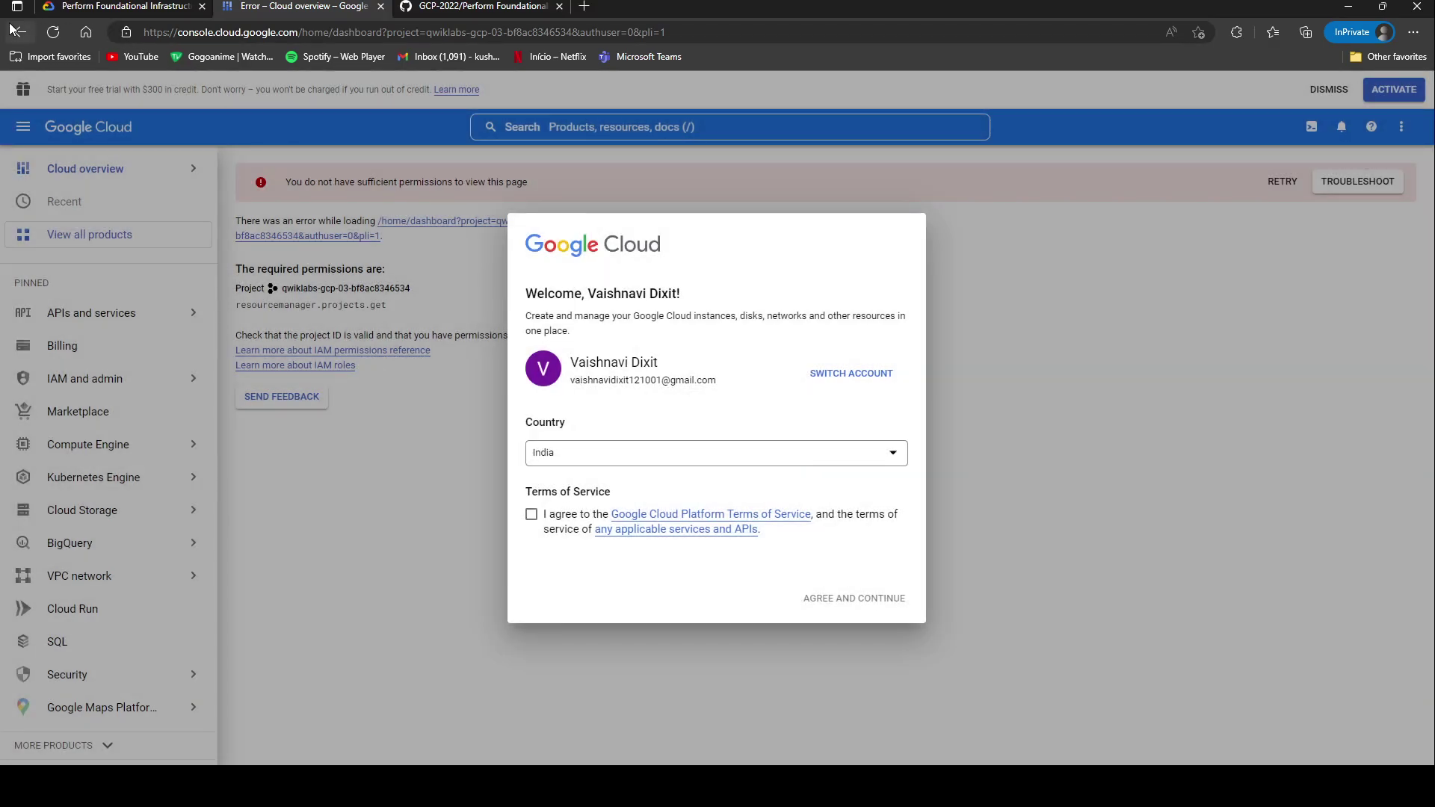
pyautogui.click(9, 30)
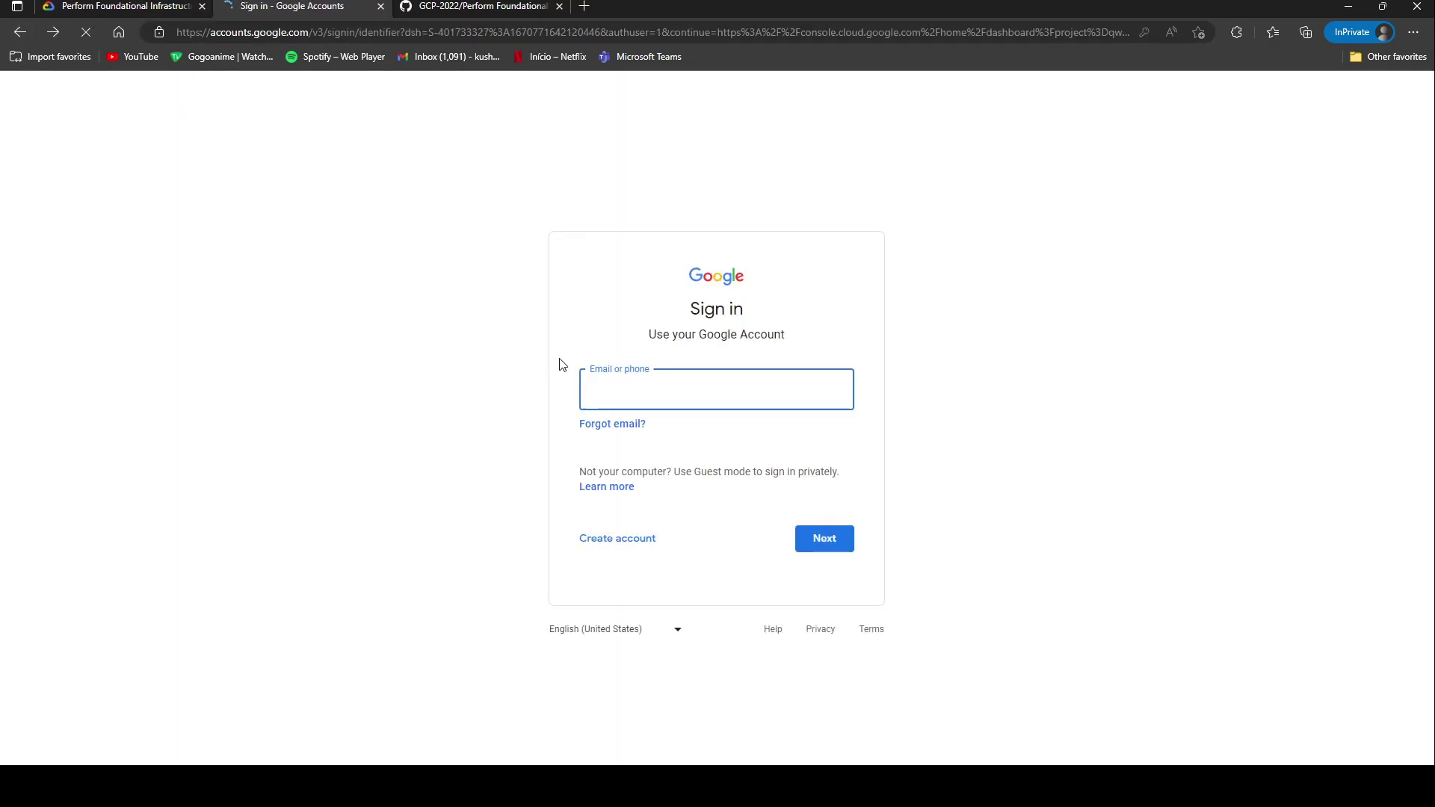
pyautogui.click(125, 9)
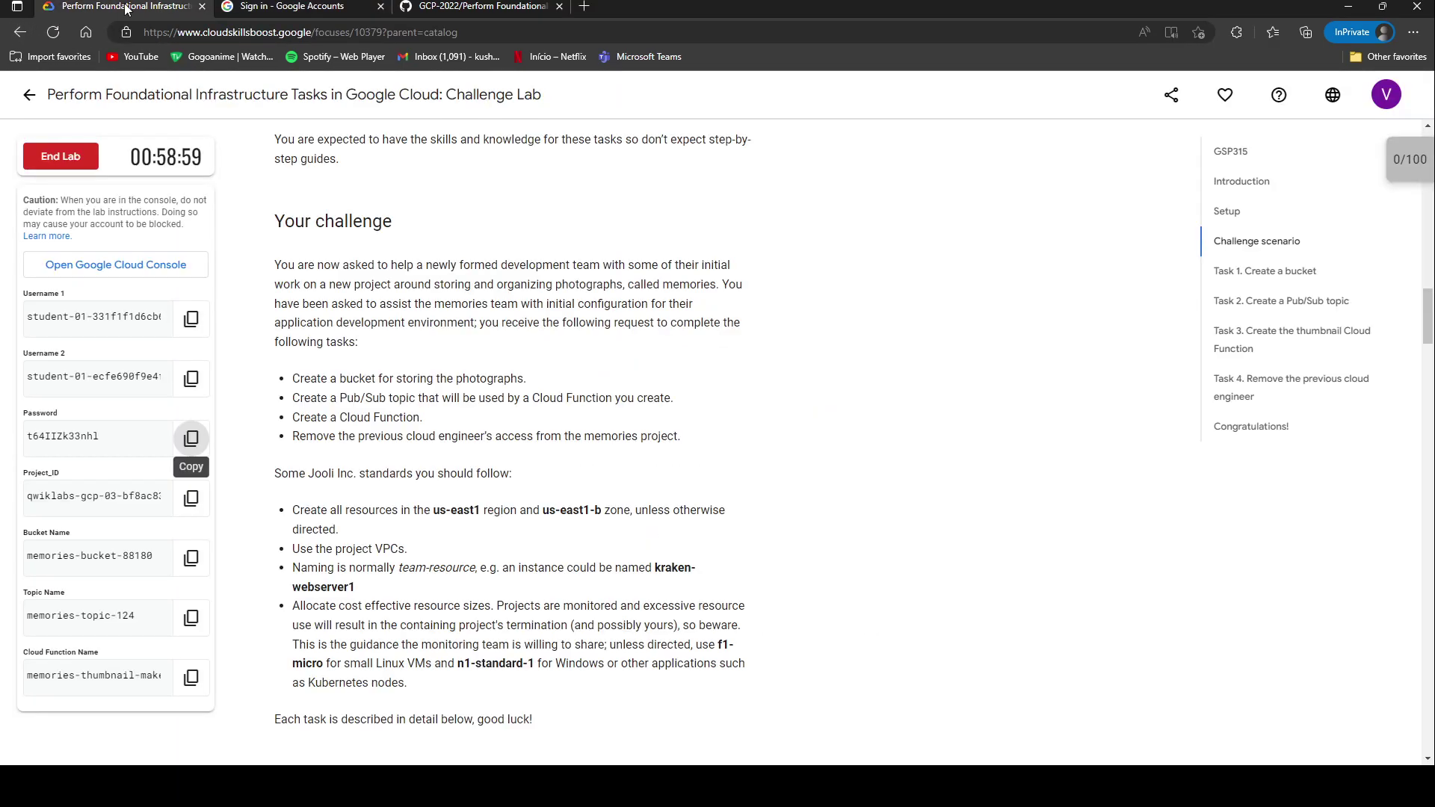
pyautogui.click(190, 319)
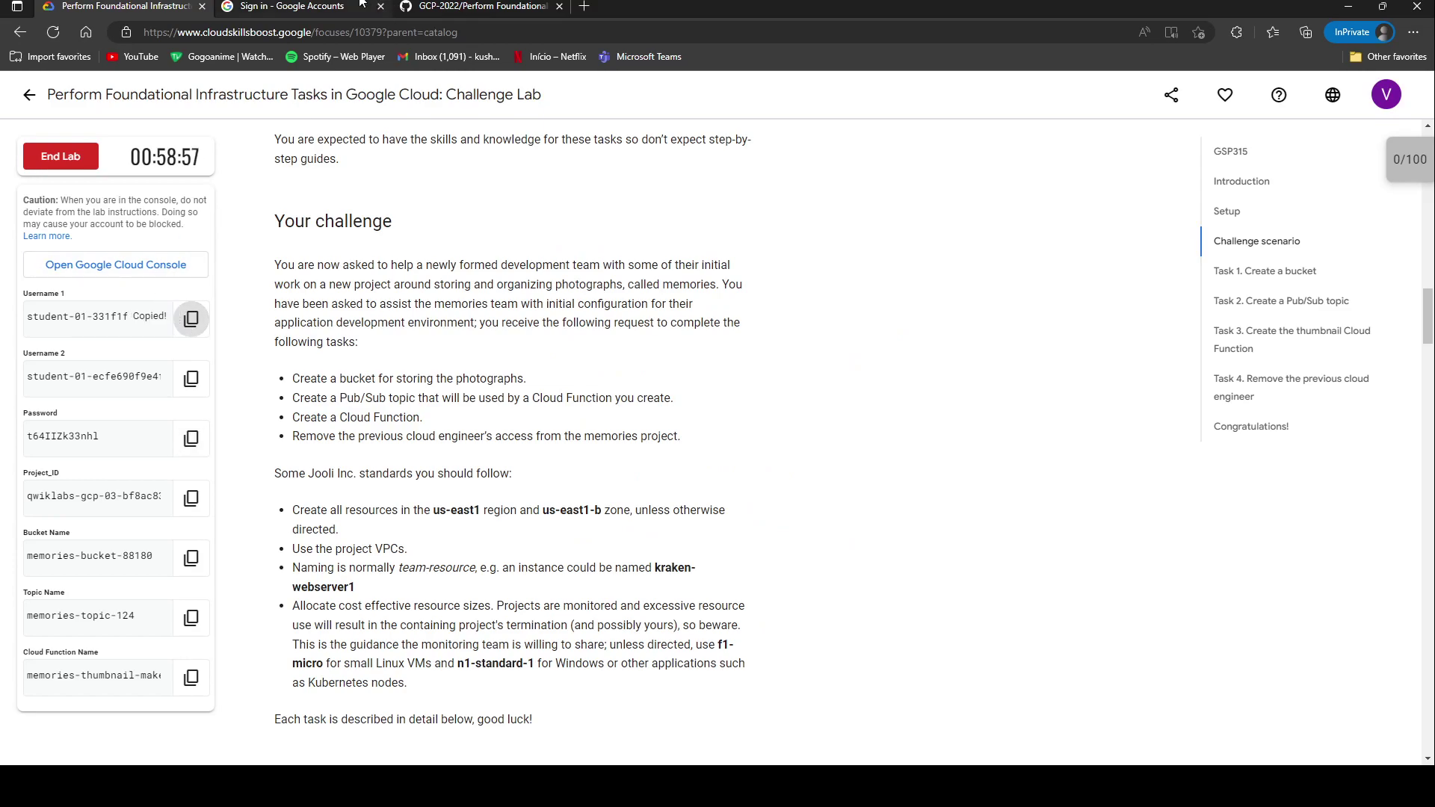
pyautogui.click(313, 4)
pyautogui.hotkey('ctrl', 'v')
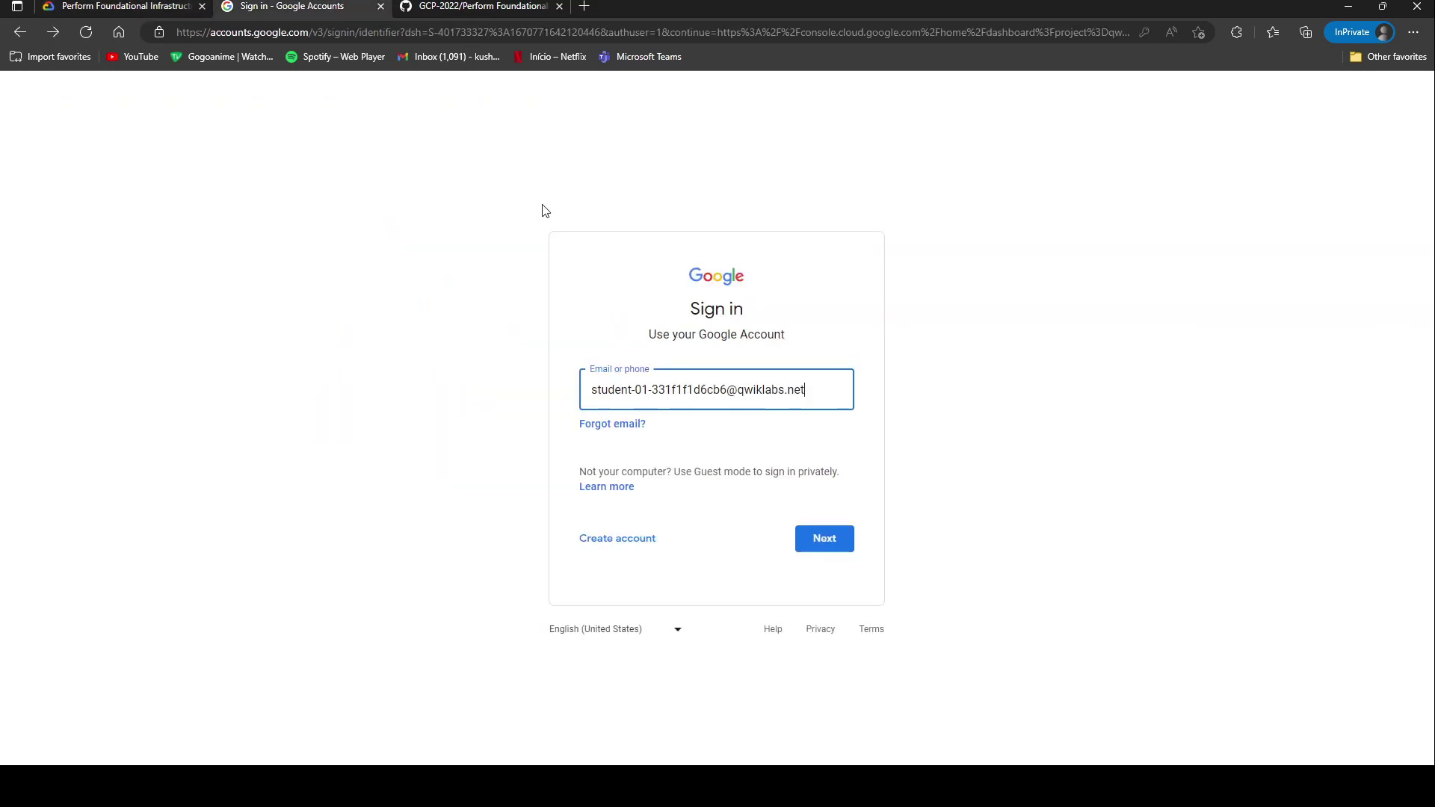
pyautogui.press('Return')
# Step: Sign in with the lab's account password and agree to the Google Cloud Platform Terms of Service
pyautogui.click(127, 6)
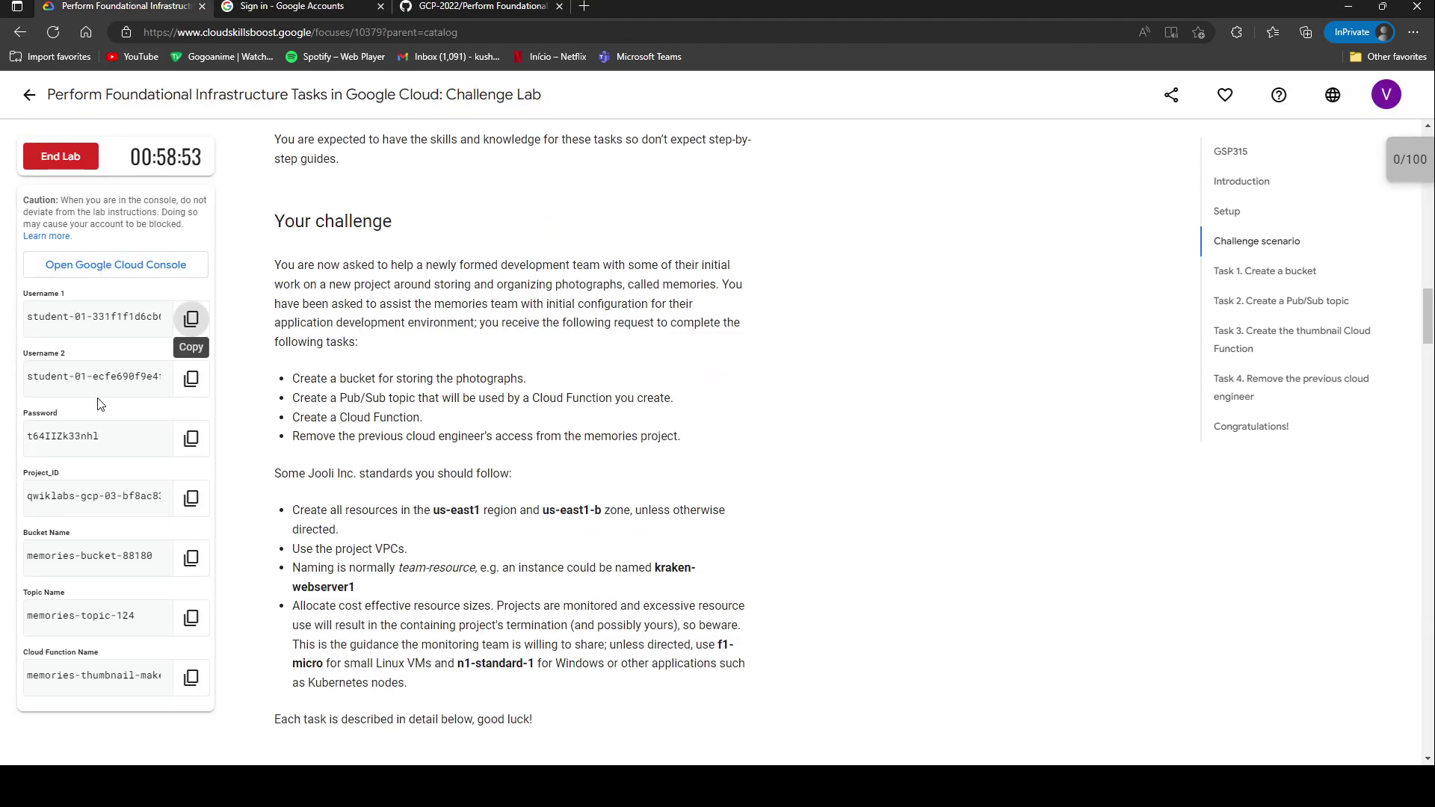
pyautogui.click(191, 437)
pyautogui.click(291, 13)
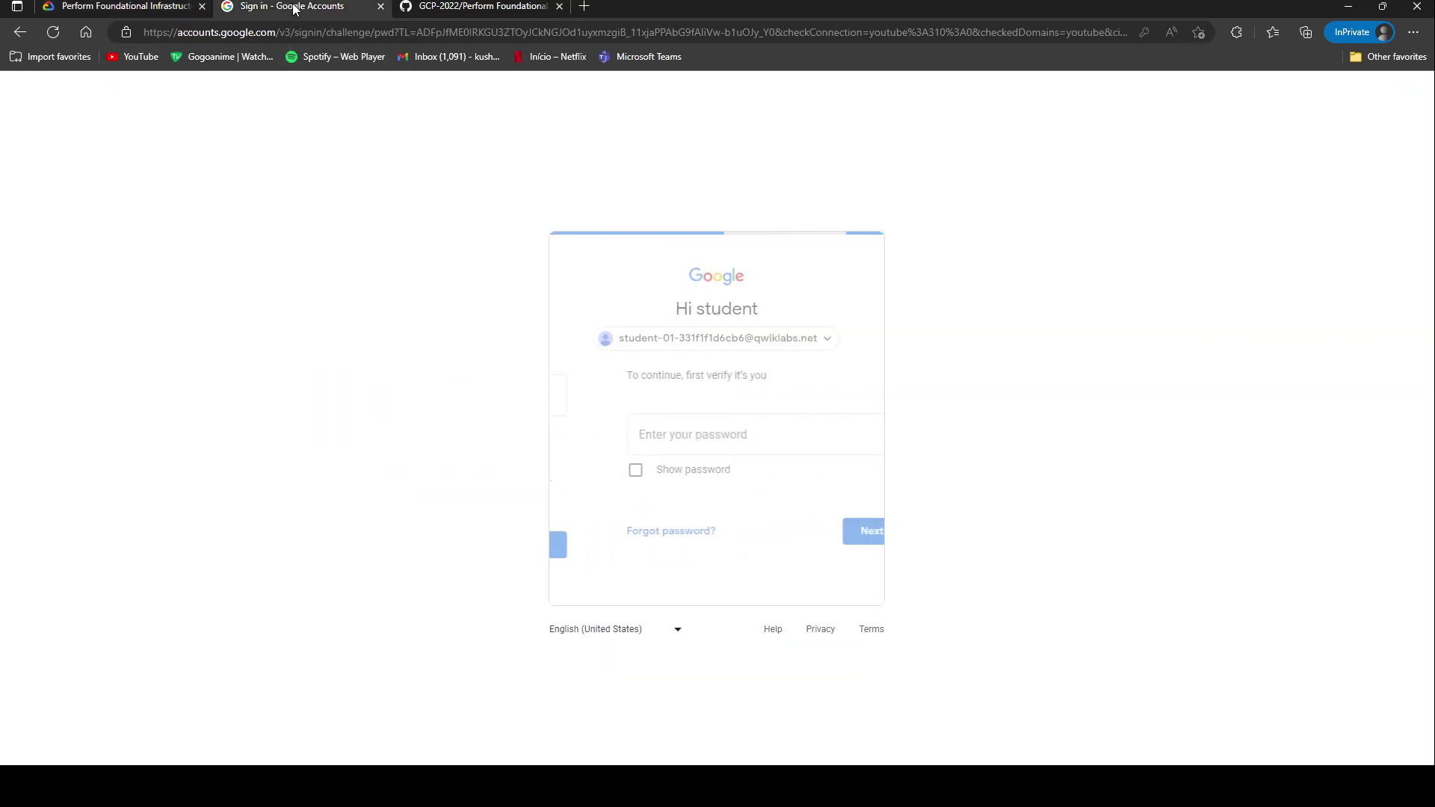
pyautogui.hotkey('ctrl', 'v')
pyautogui.press('Return')
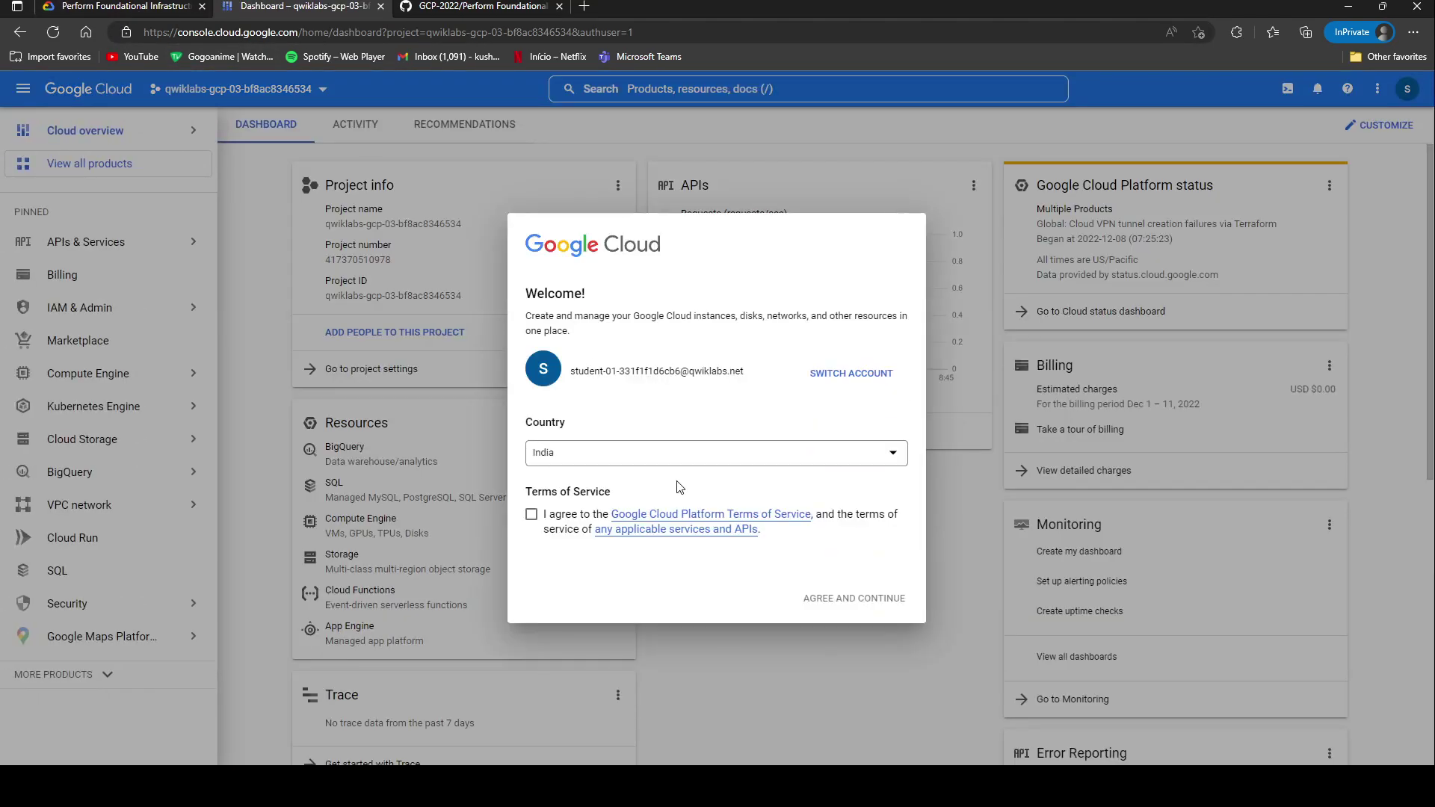
pyautogui.click(532, 514)
pyautogui.click(854, 597)
# Step: Review the lab's challenge standards and Task 1 requirements together with the GitHub walkthrough's instructions for solving the tasks
pyautogui.click(60, 4)
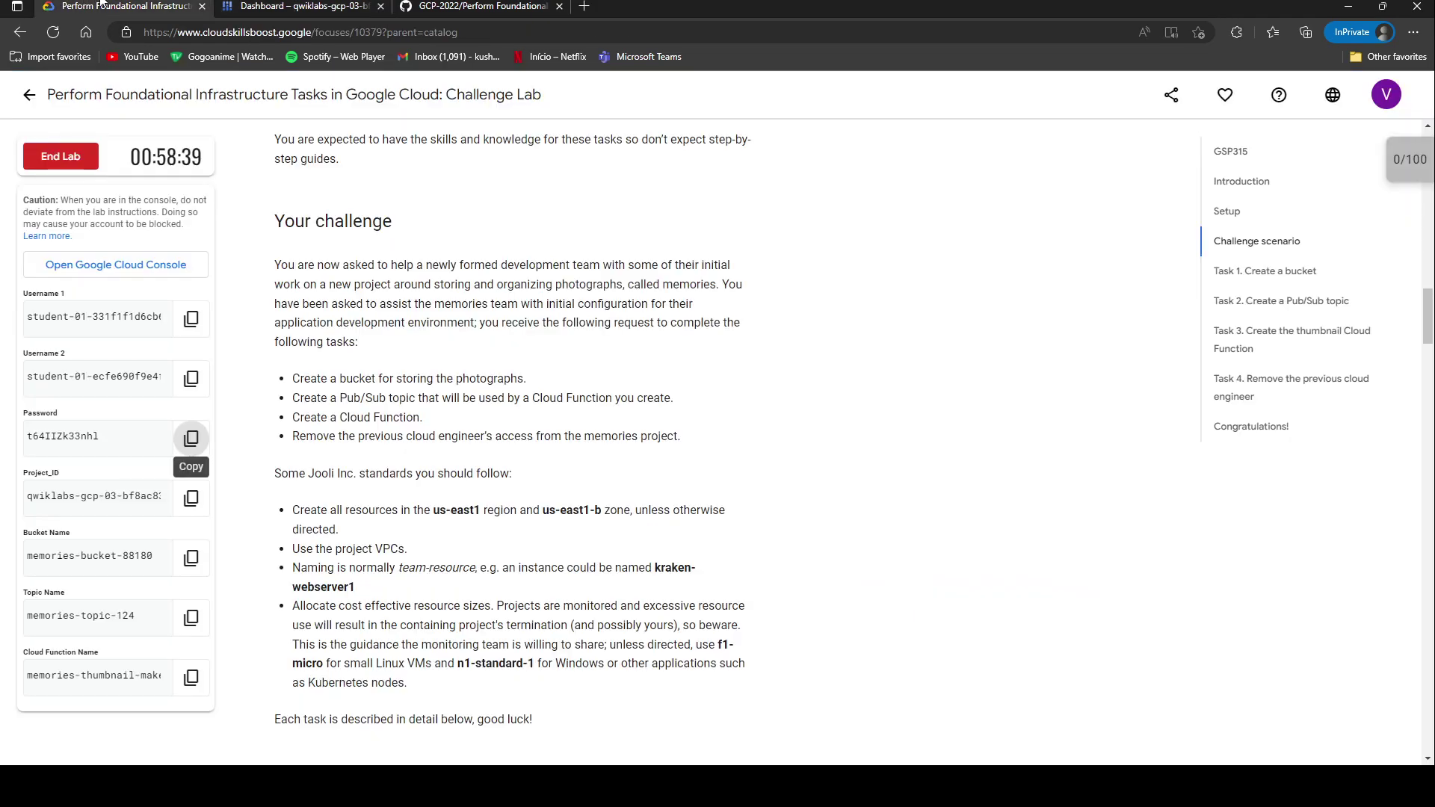
pyautogui.scroll(-5, 451, 258)
pyautogui.scroll(3, 450, 258)
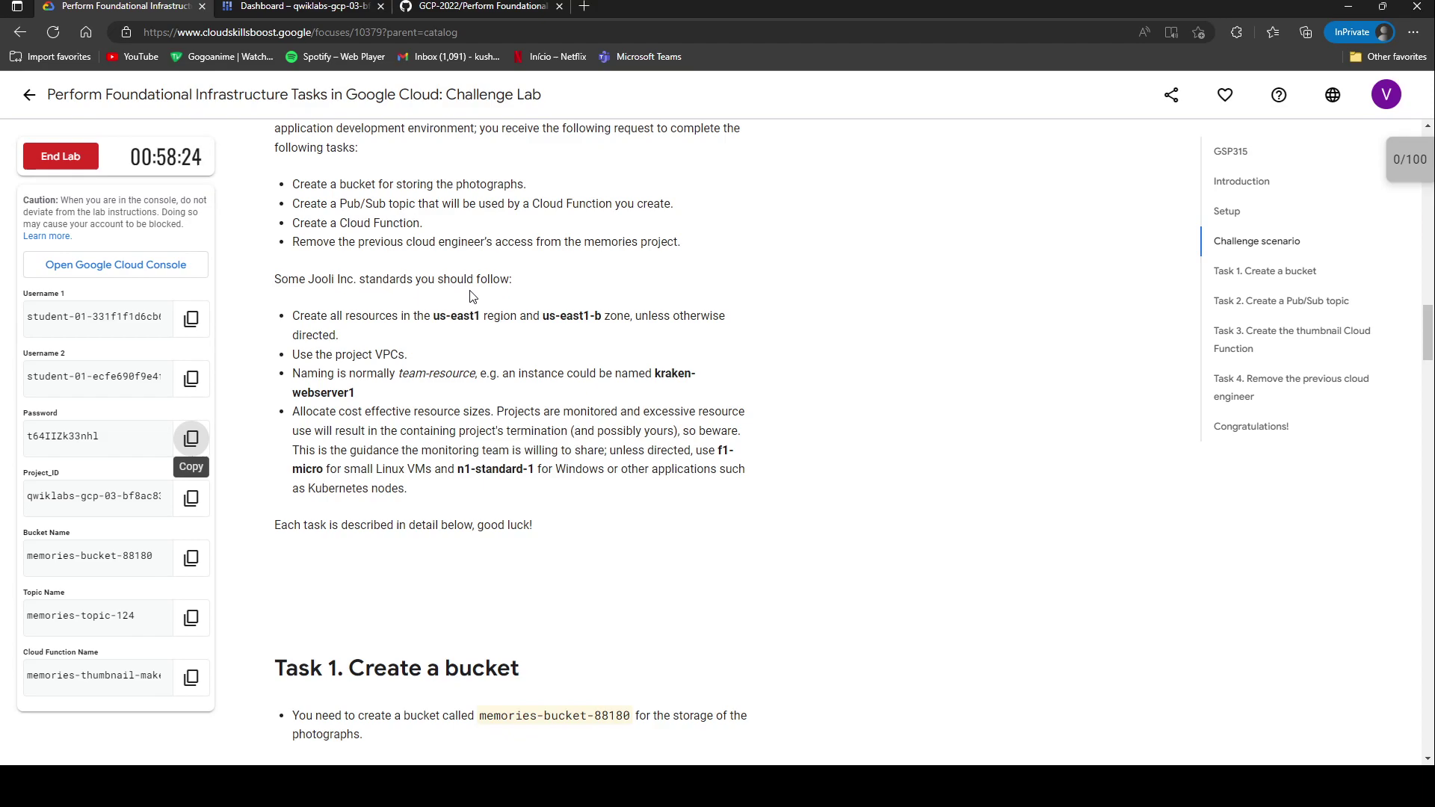
pyautogui.scroll(-5, 486, 296)
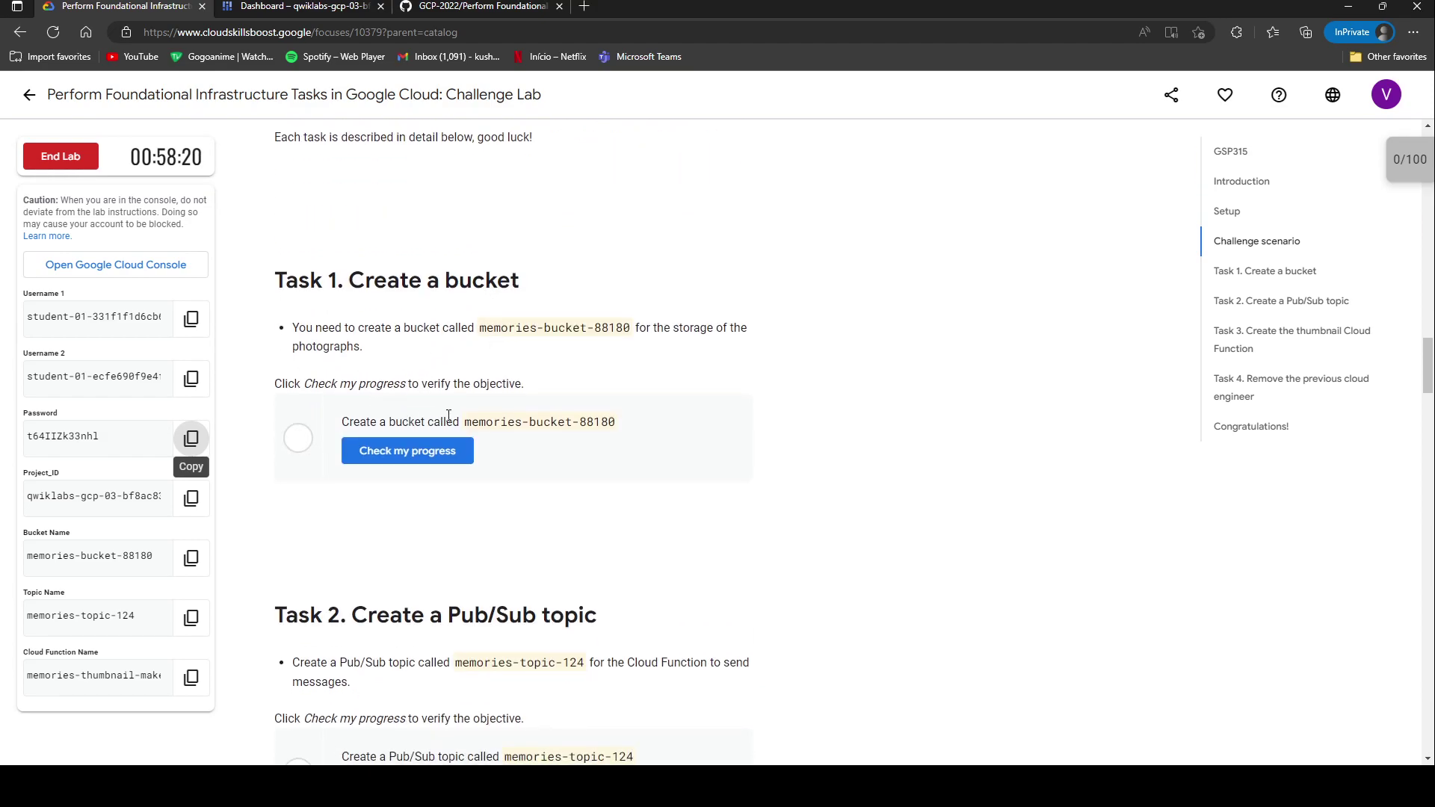
pyautogui.click(501, 6)
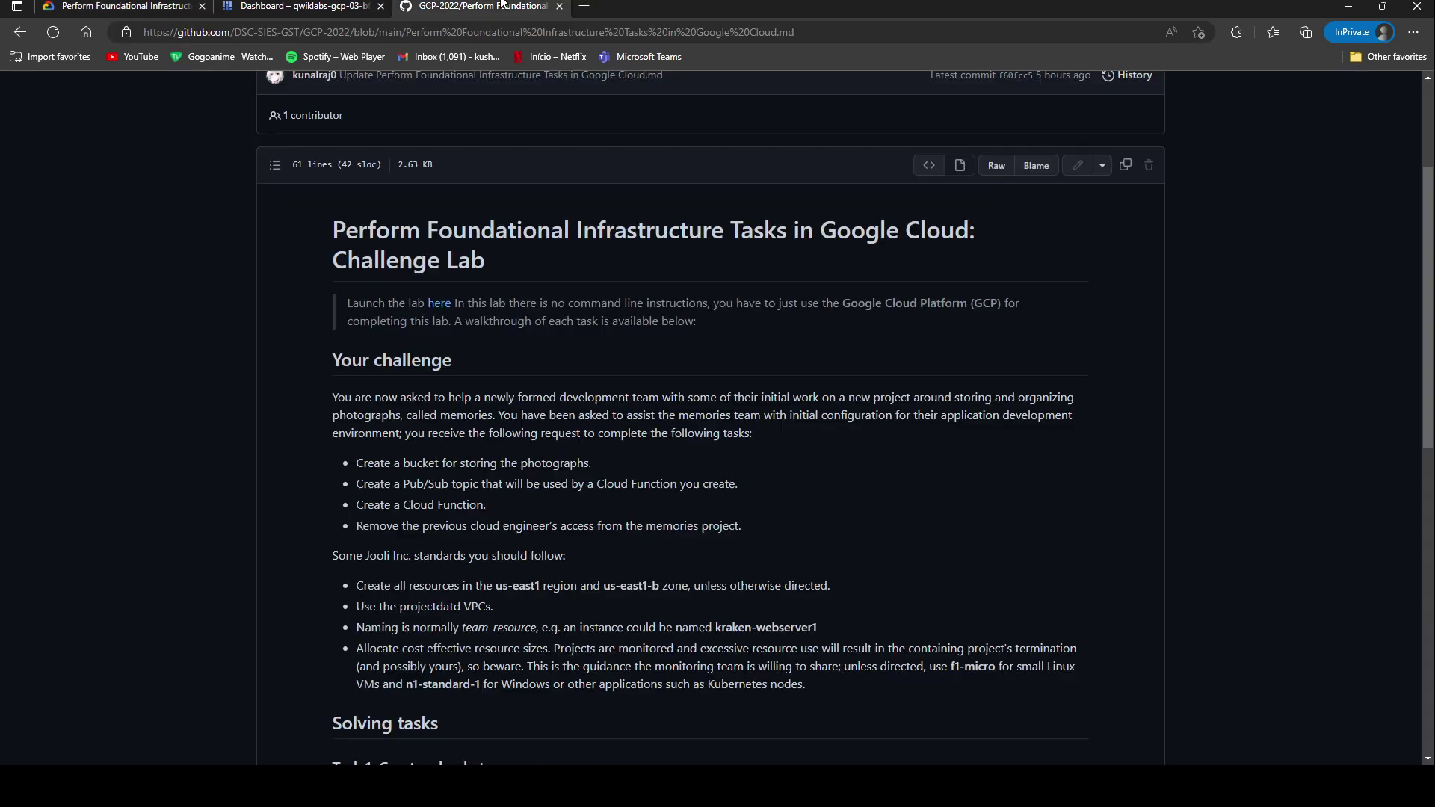
pyautogui.scroll(-7, 420, 378)
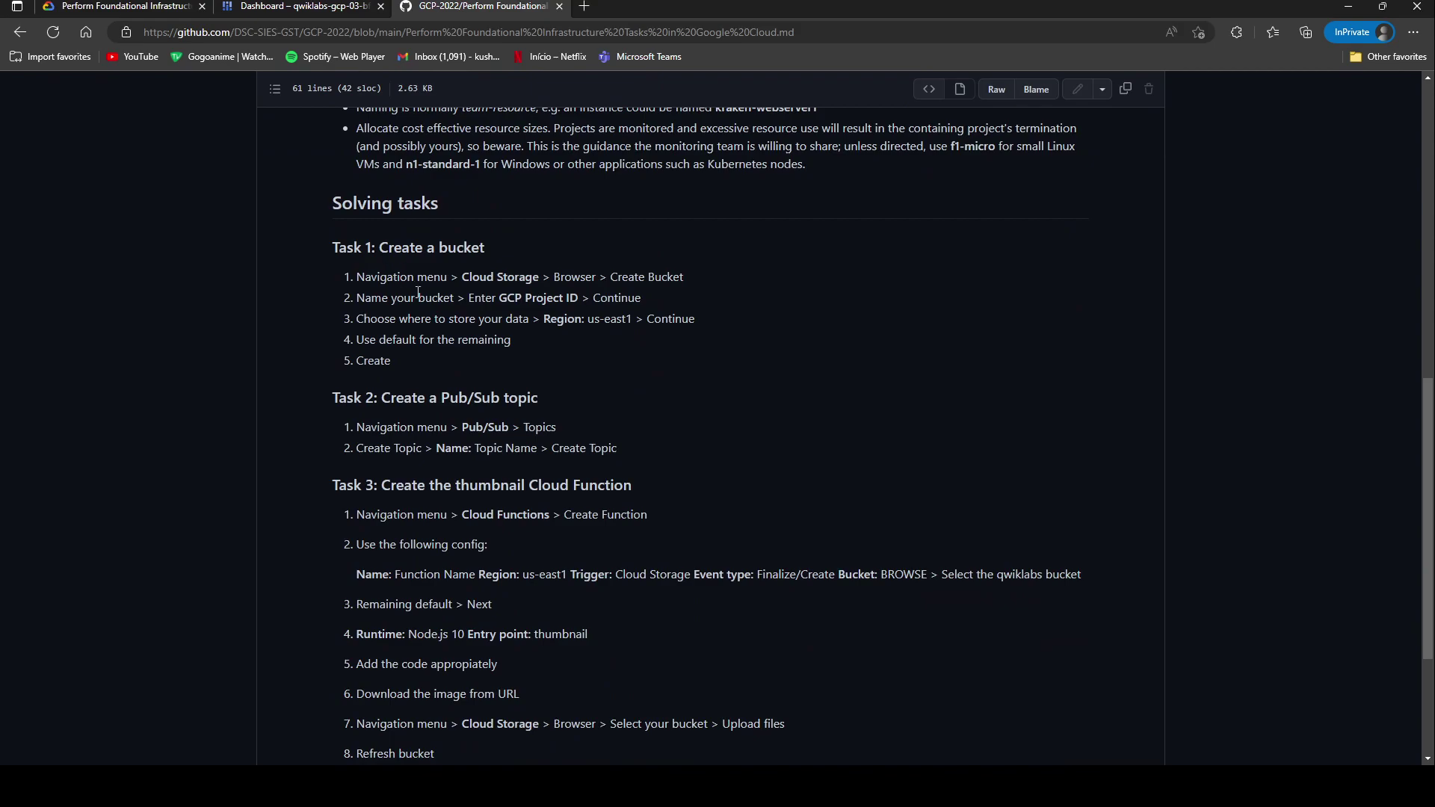
pyautogui.scroll(6, 422, 292)
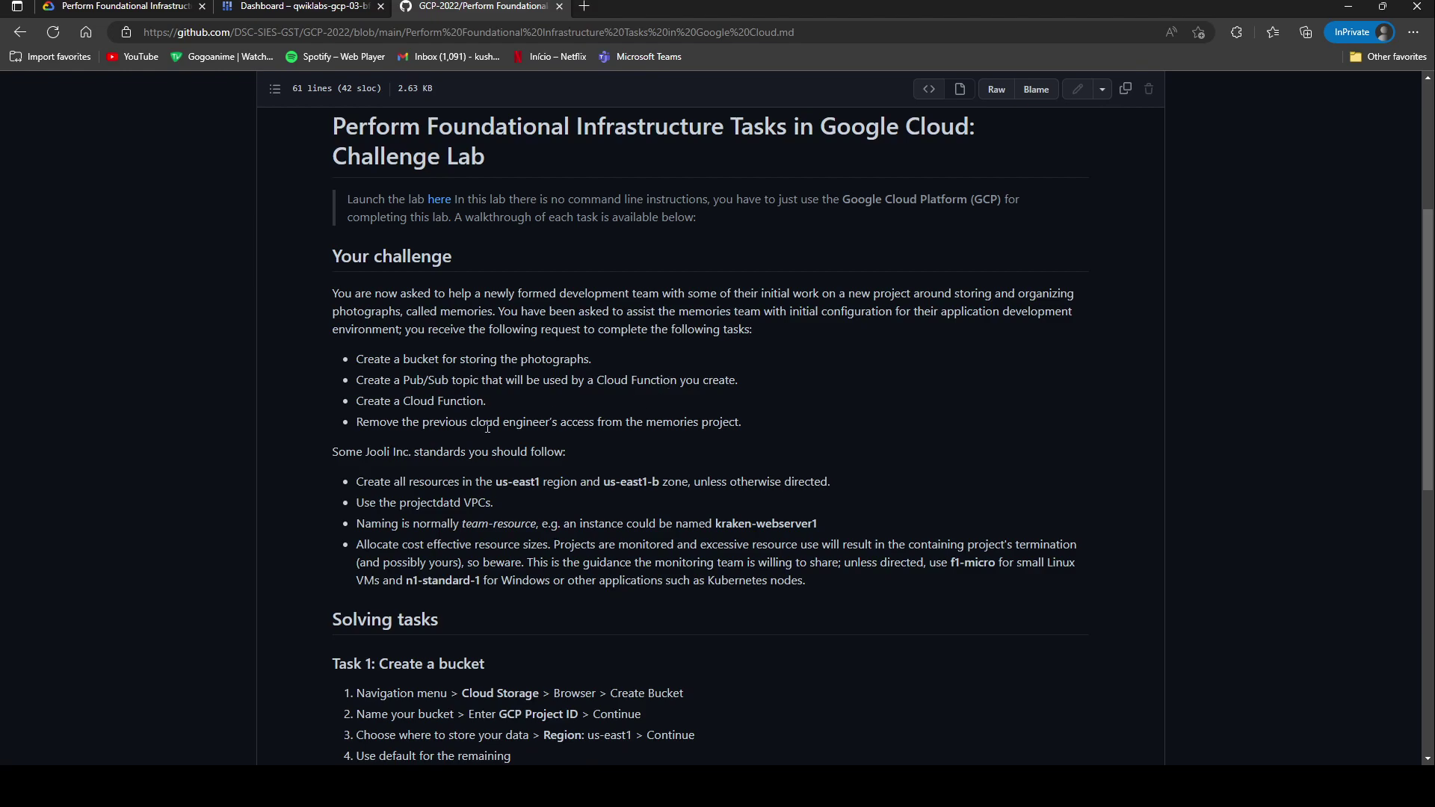
pyautogui.scroll(-1, 490, 428)
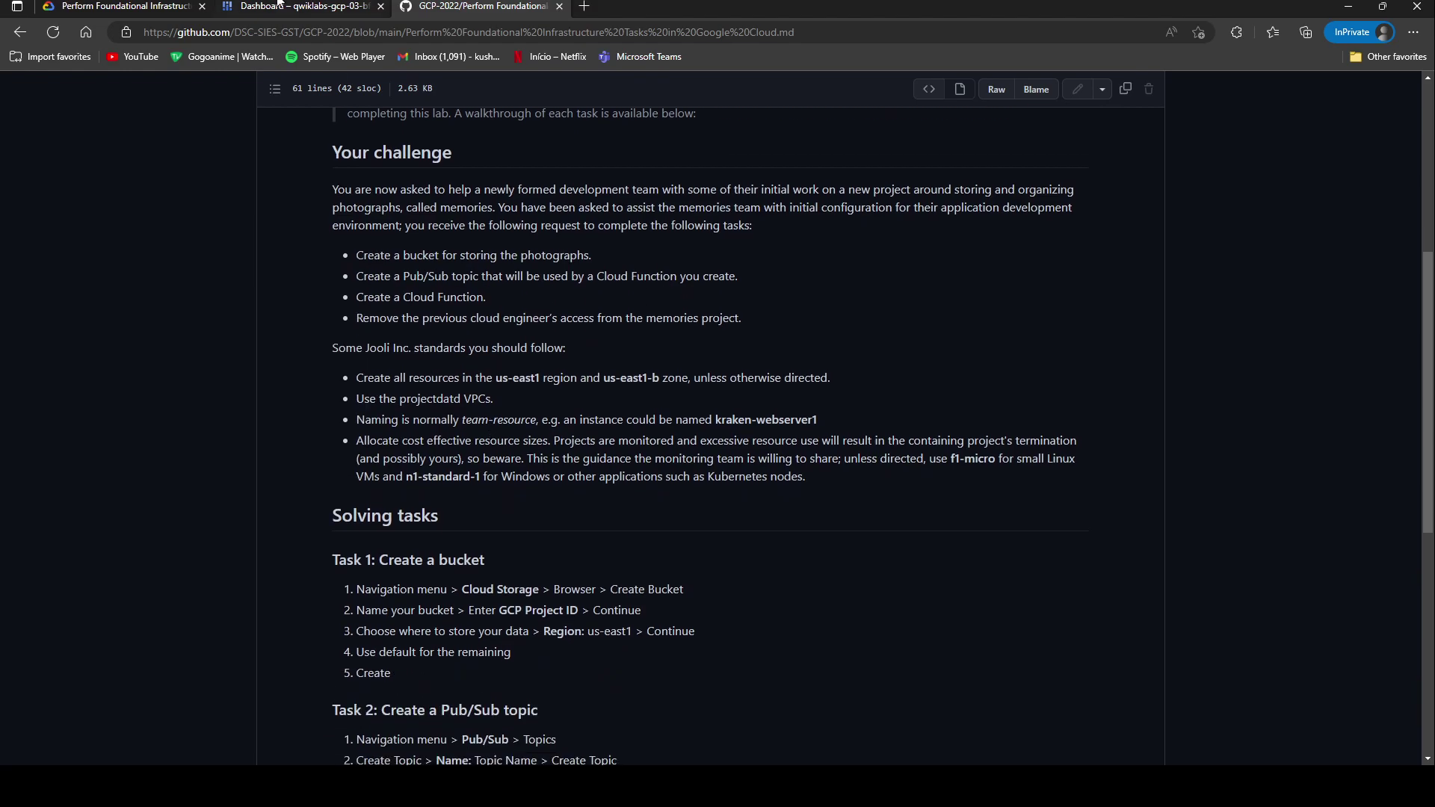
# Step: Open the Cloud Storage buckets page of the lab project in Google Cloud
pyautogui.click(284, 5)
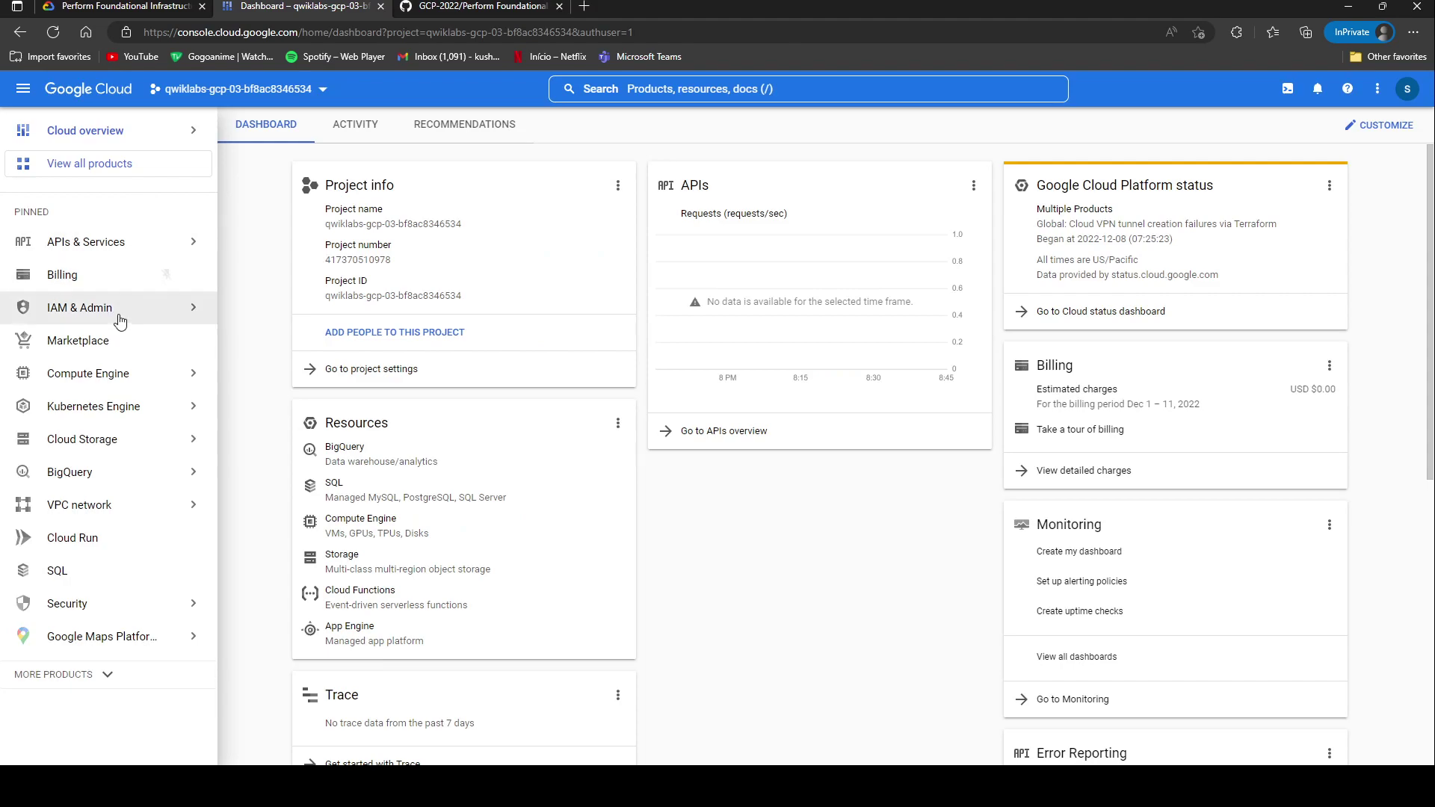
pyautogui.moveTo(101, 434)
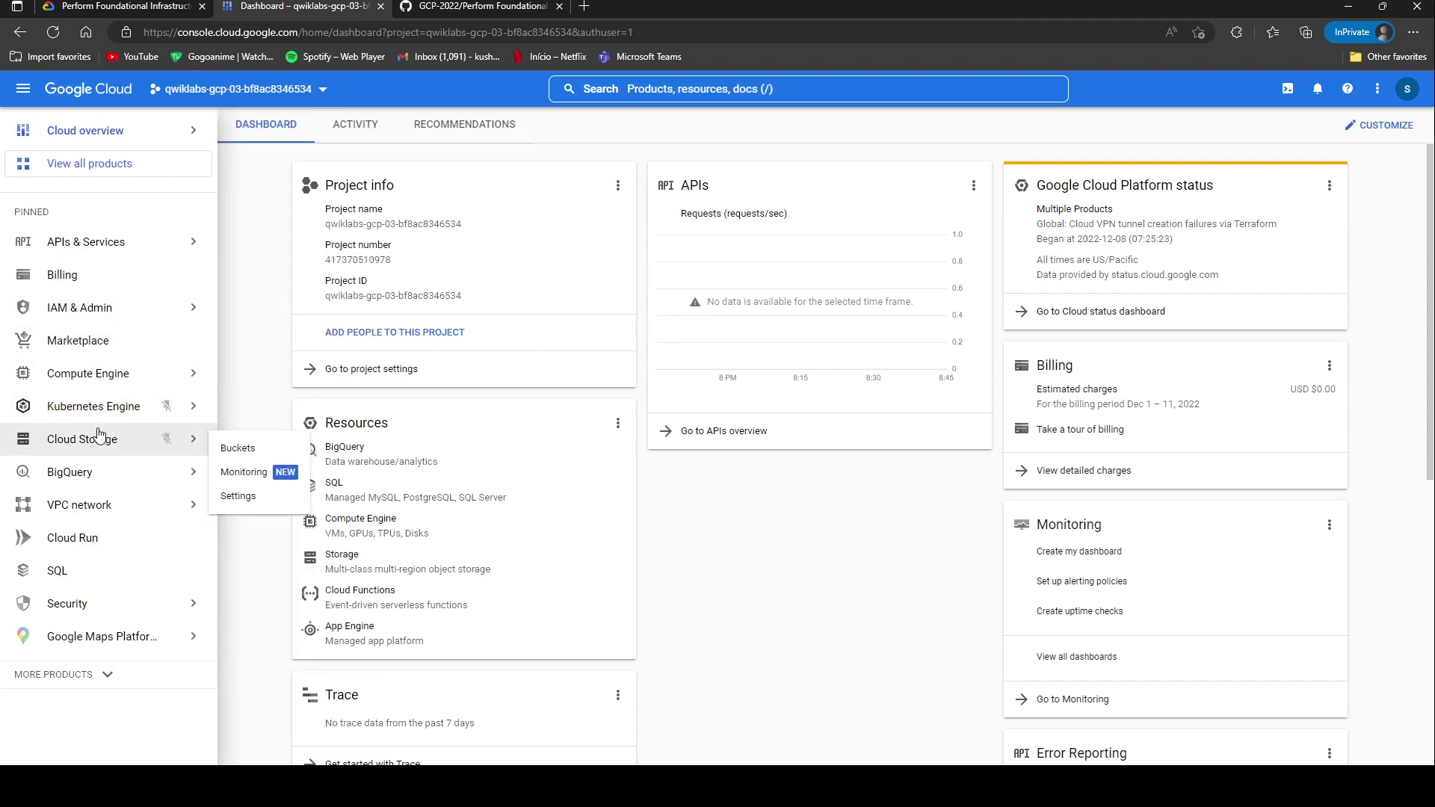
pyautogui.click(238, 448)
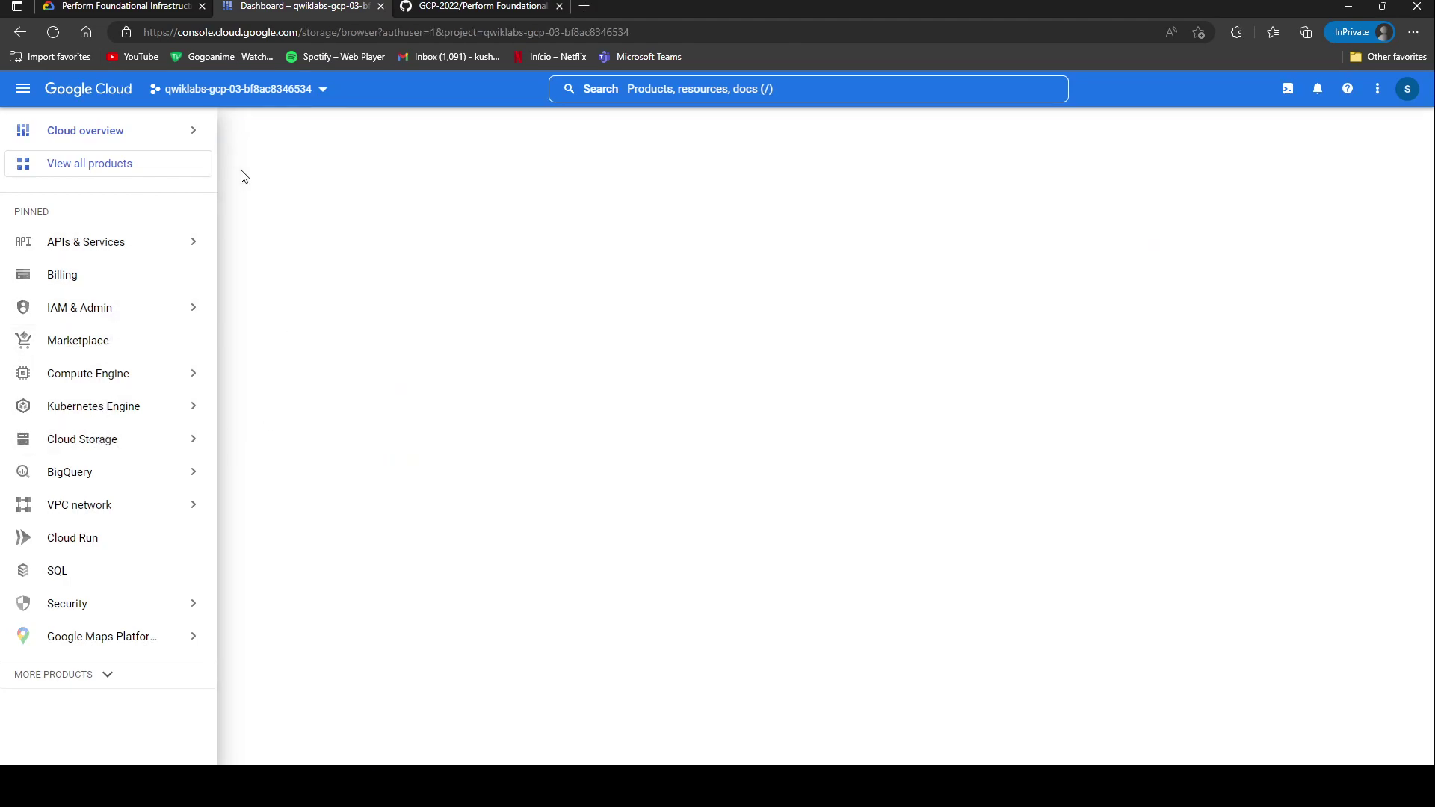
# Step: Copy the bucket name from the lab details, start creating a Cloud Storage bucket and name it memories-bucket-88180
pyautogui.click(479, 6)
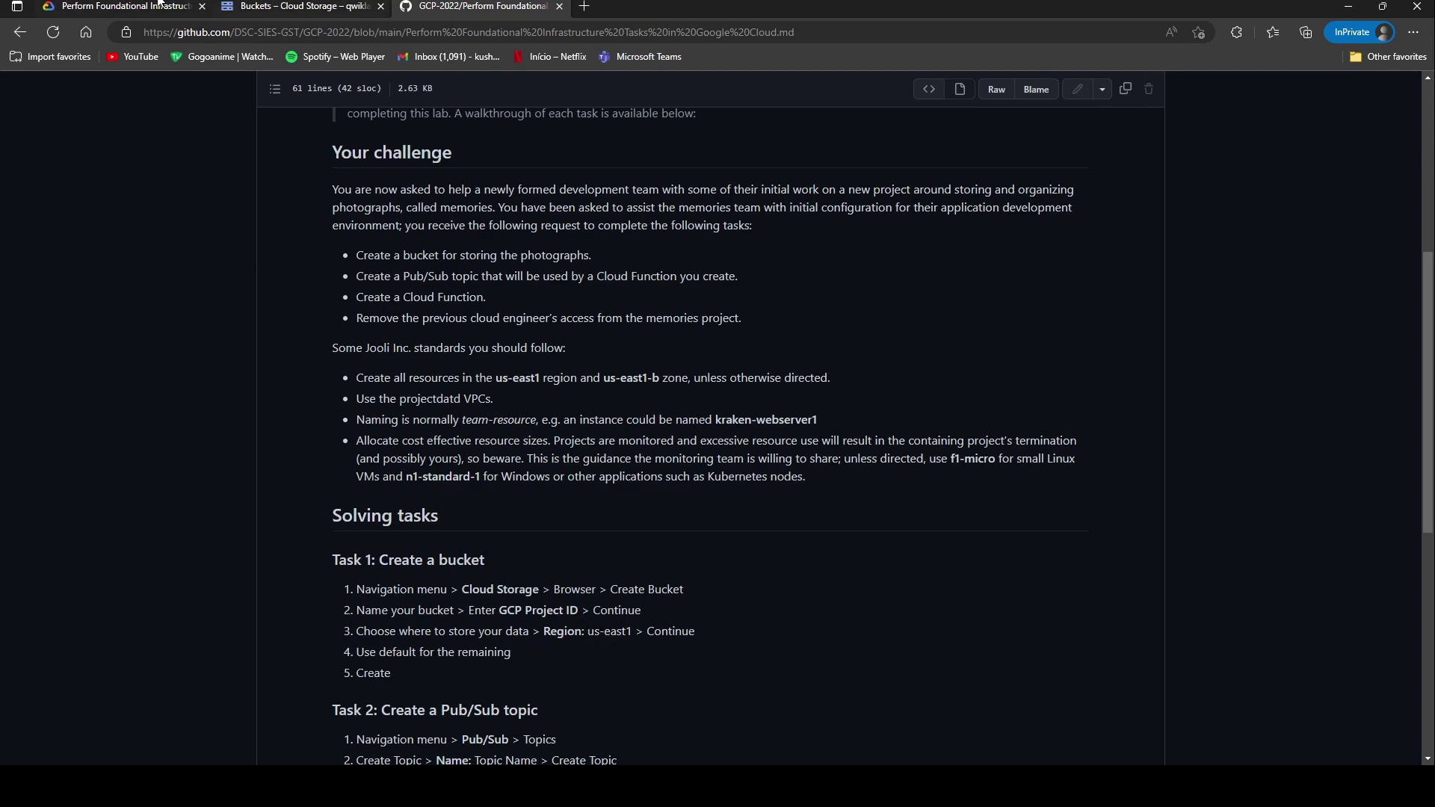
pyautogui.click(87, 4)
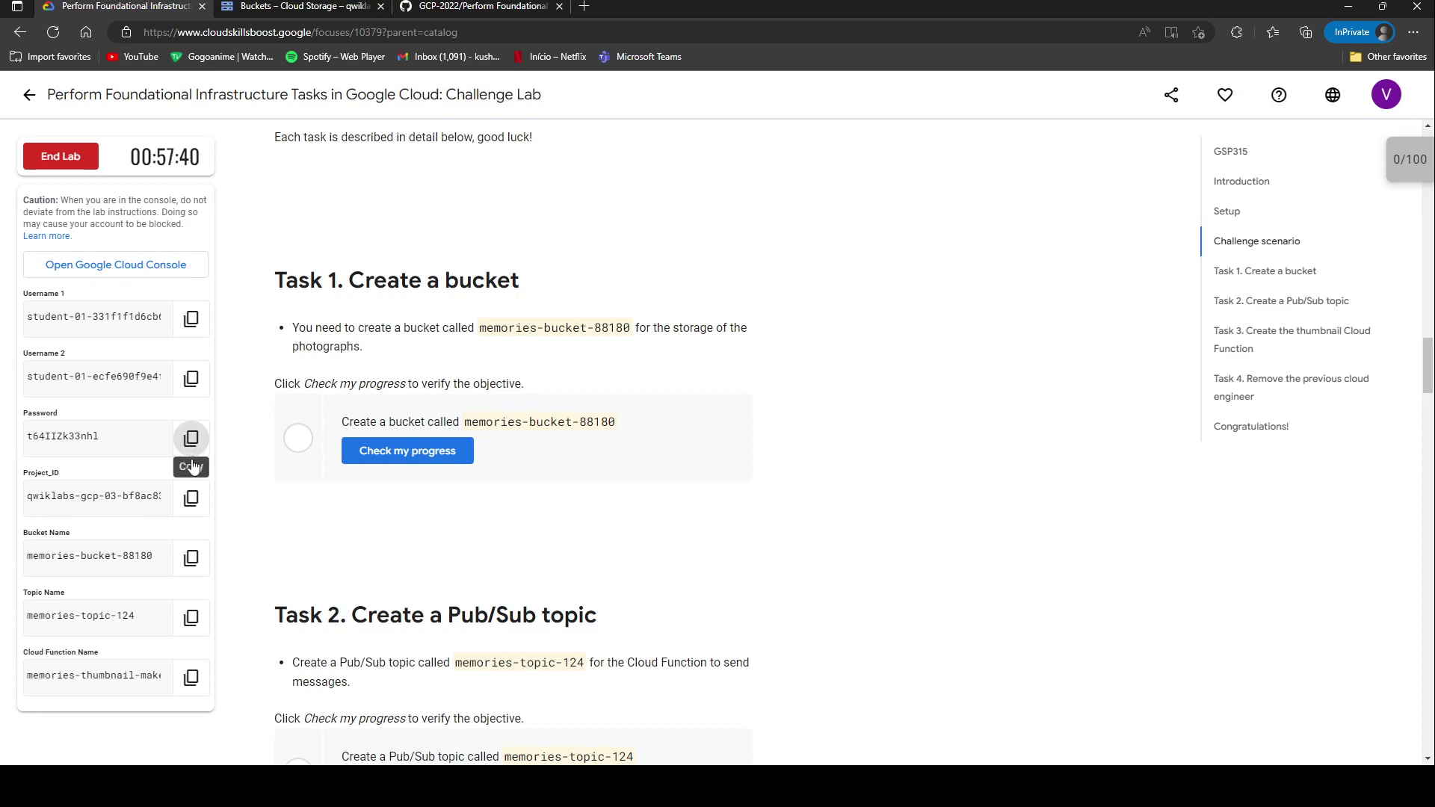
pyautogui.click(191, 558)
pyautogui.click(321, 6)
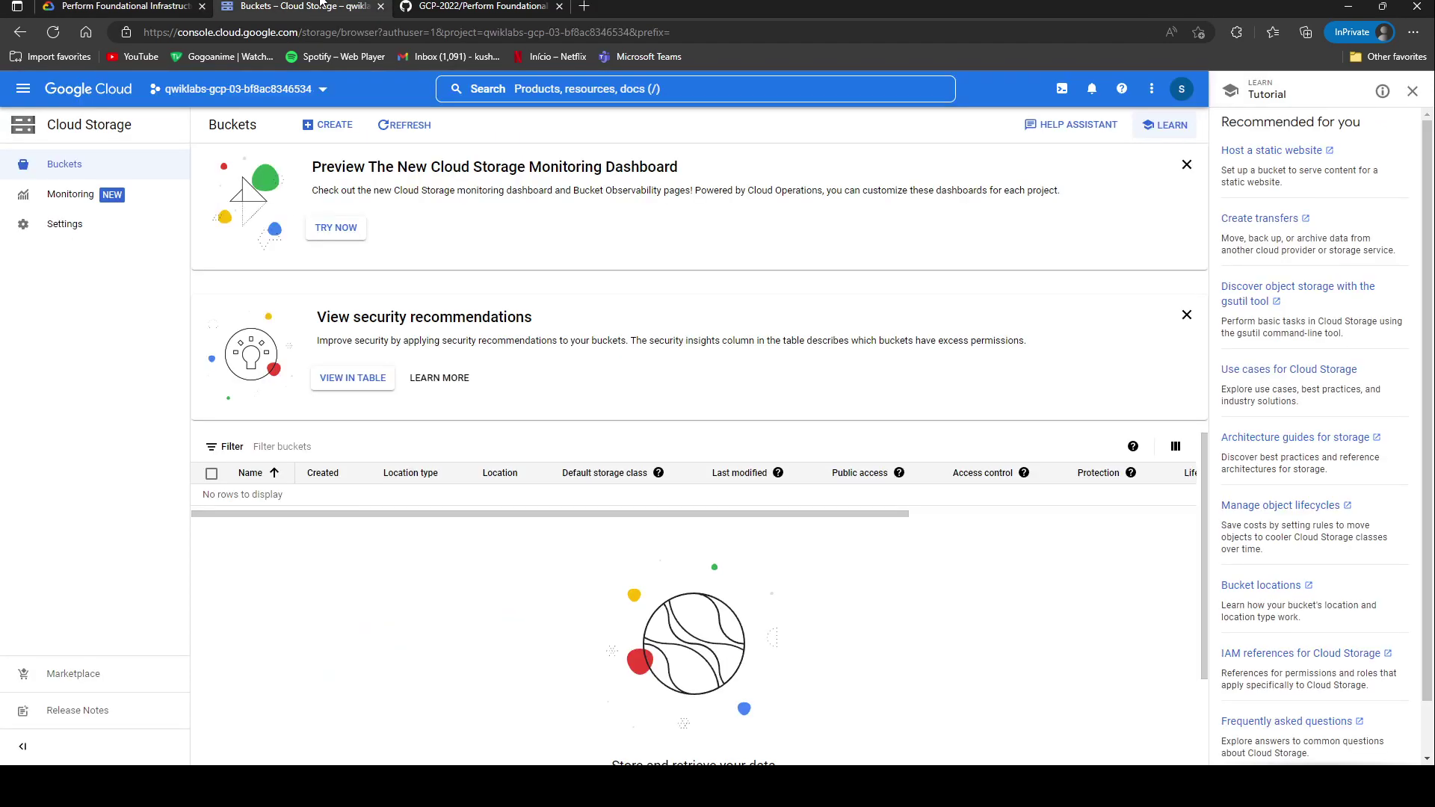
pyautogui.click(330, 124)
pyautogui.click(329, 235)
pyautogui.hotkey('ctrl', 'v')
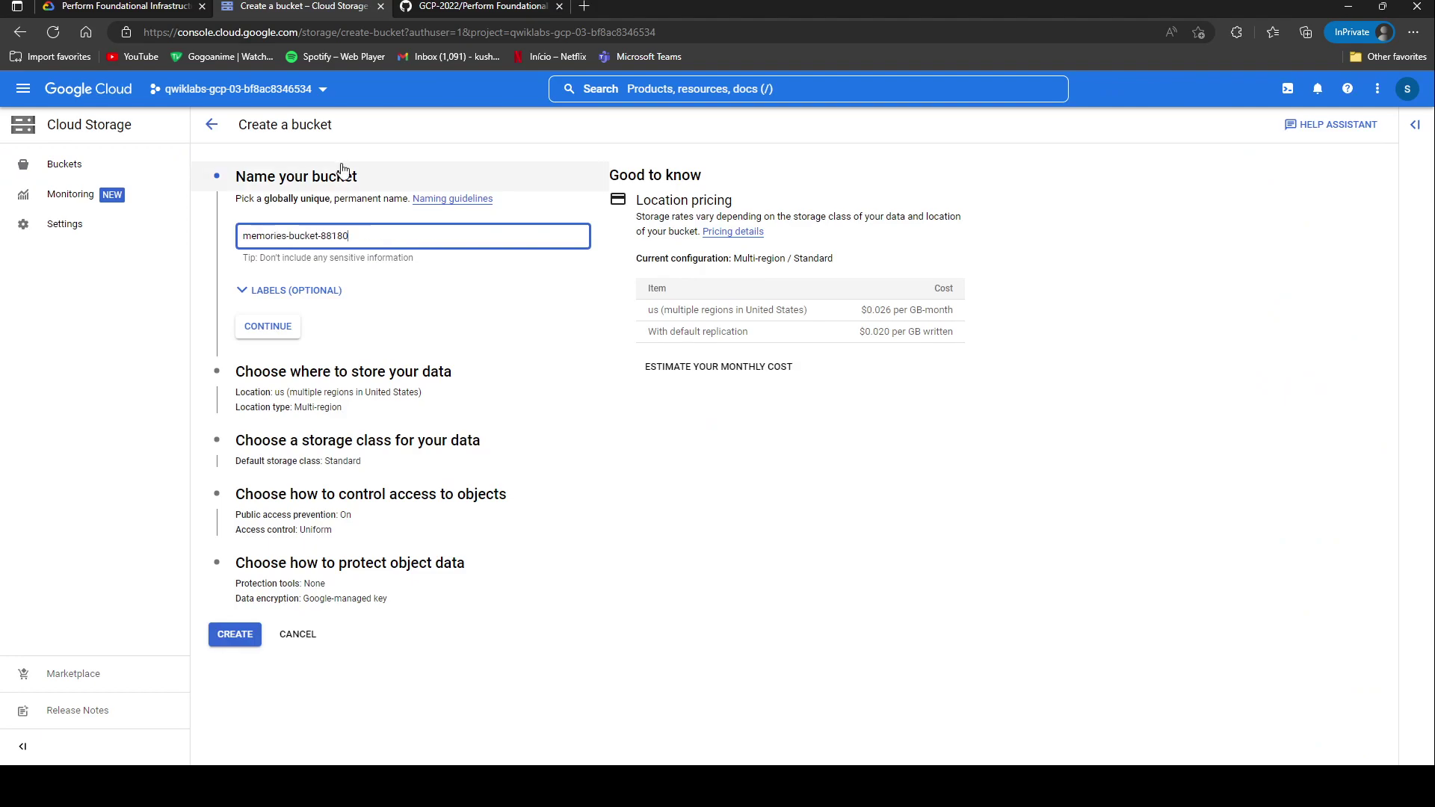
# Step: Create the bucket with default settings: us multi-region, Standard class, enforced public access prevention, Uniform access control and no protection tools
pyautogui.click(269, 327)
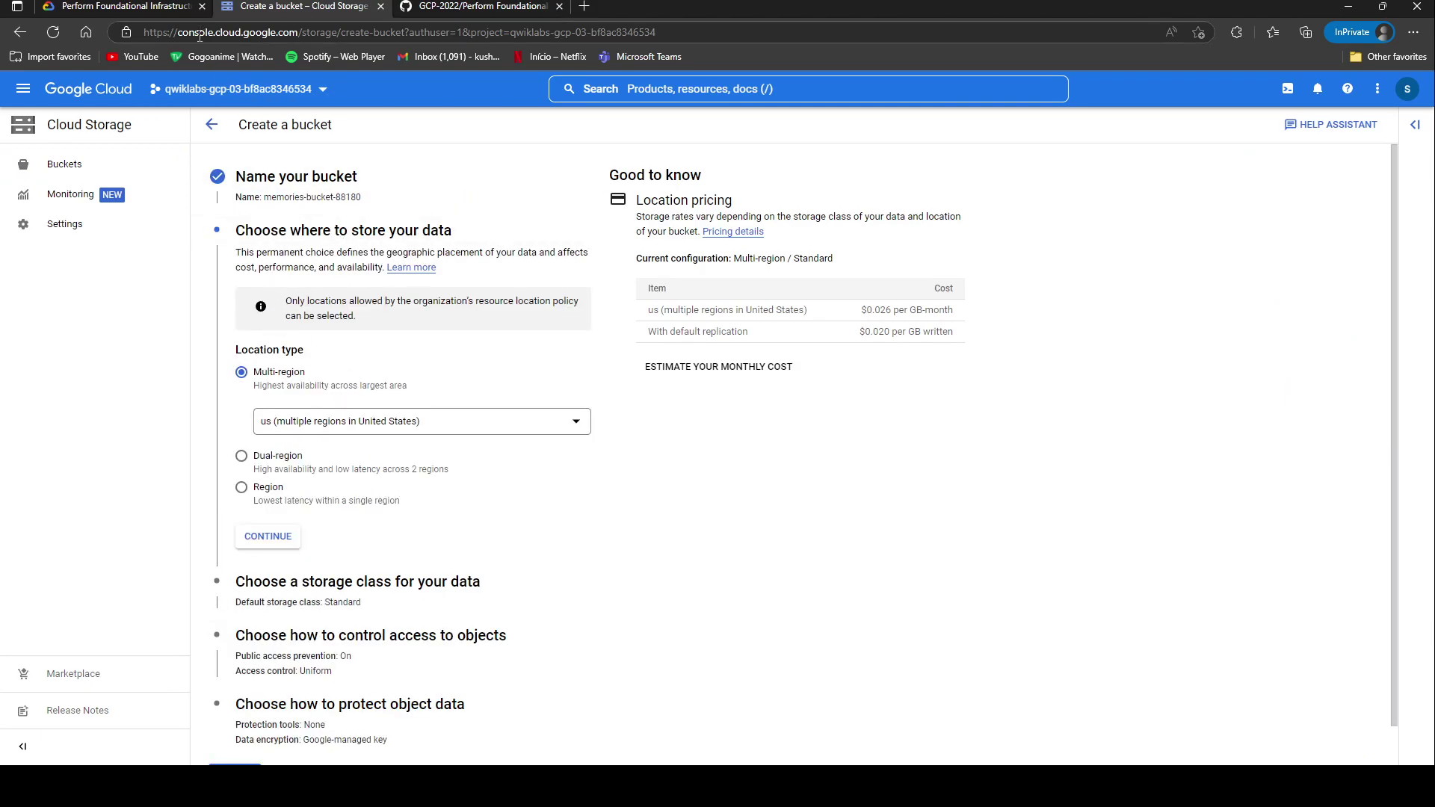
pyautogui.click(271, 549)
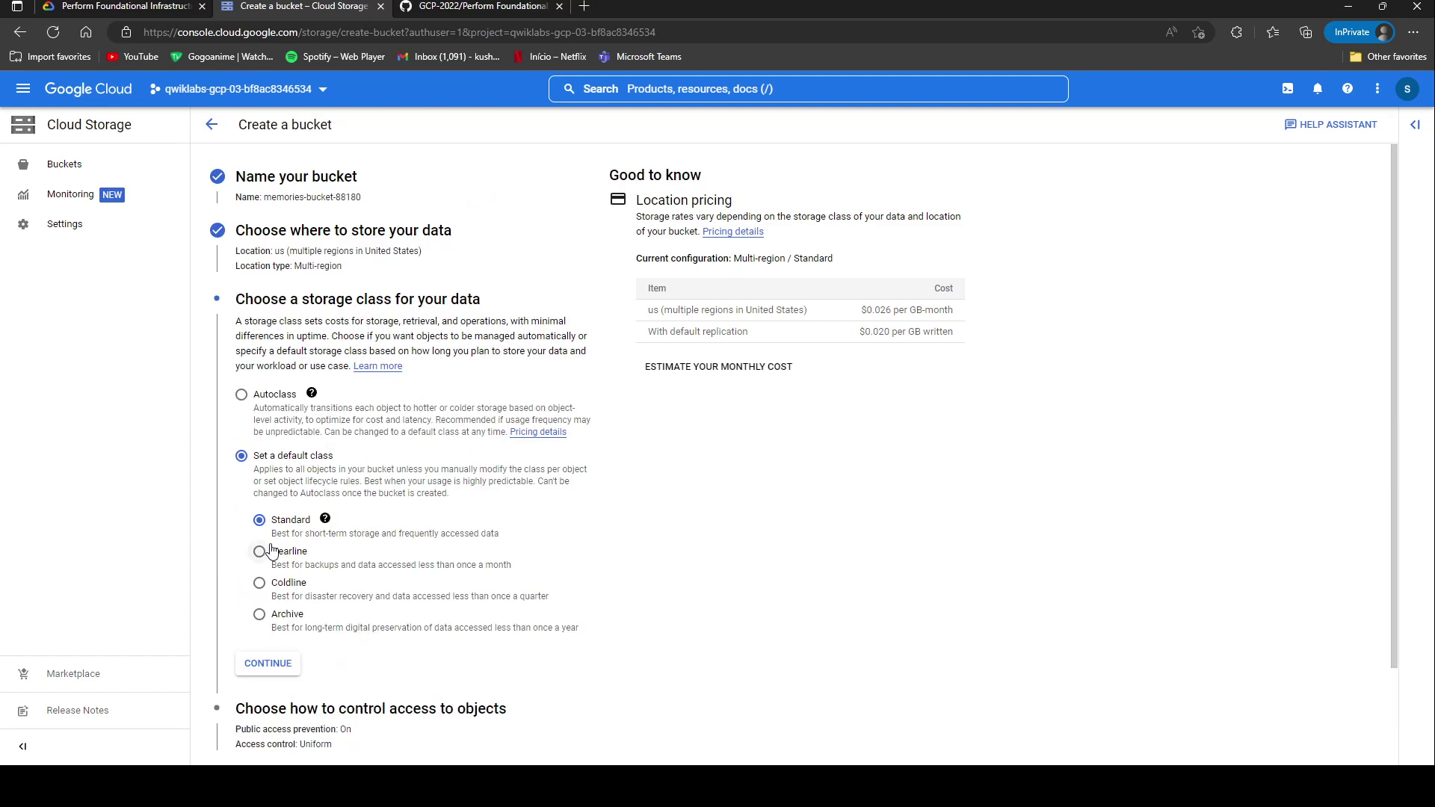
pyautogui.click(274, 662)
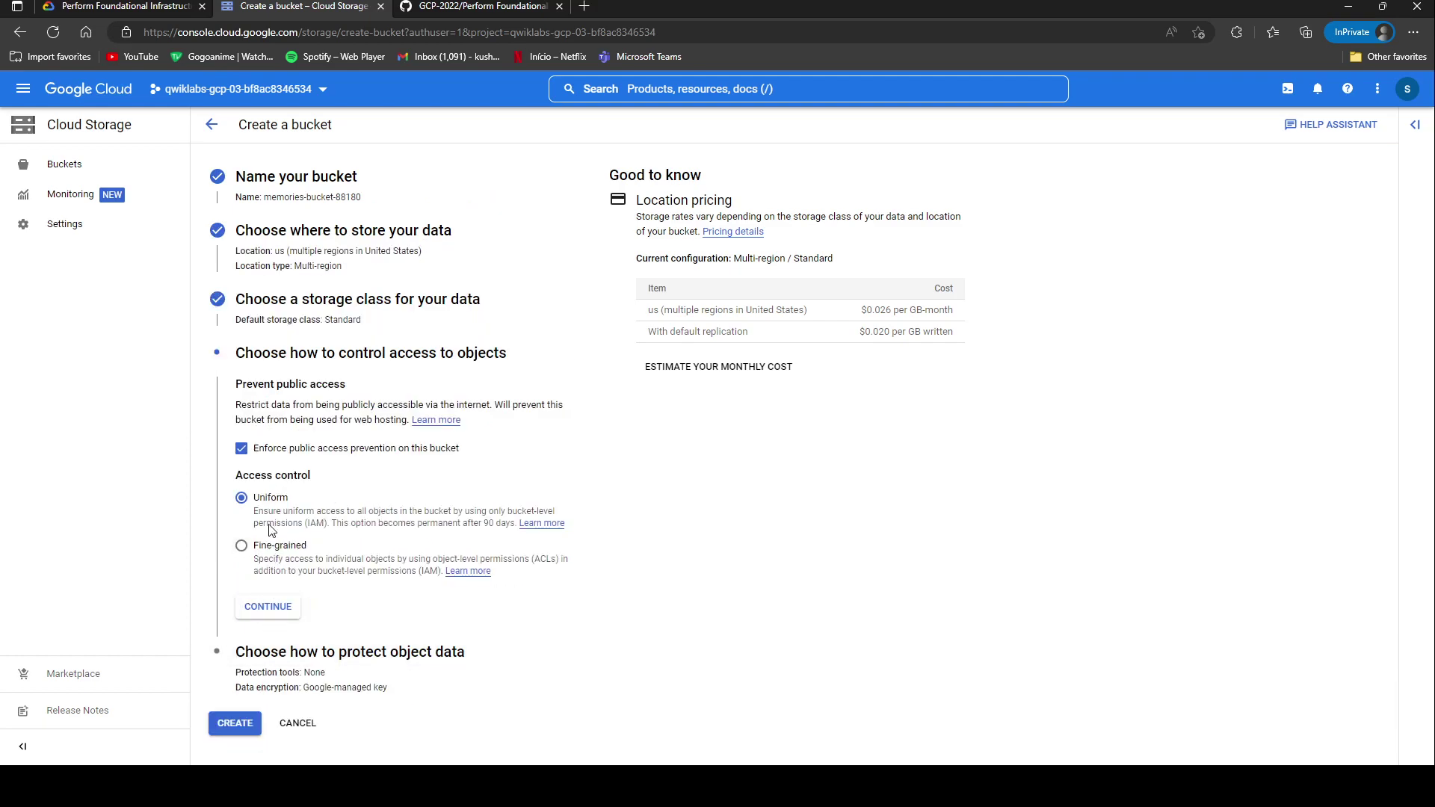
pyautogui.click(261, 608)
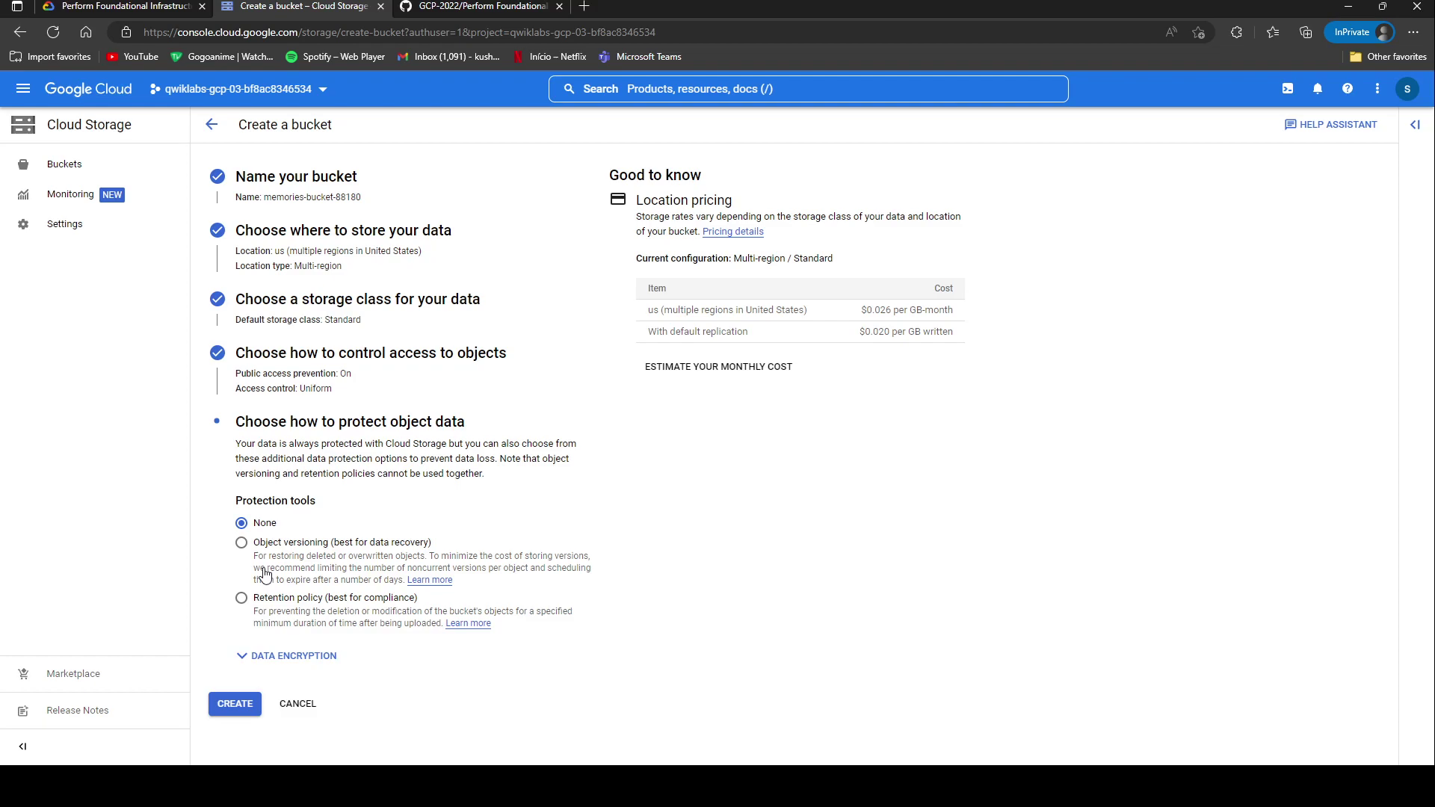
pyautogui.click(234, 704)
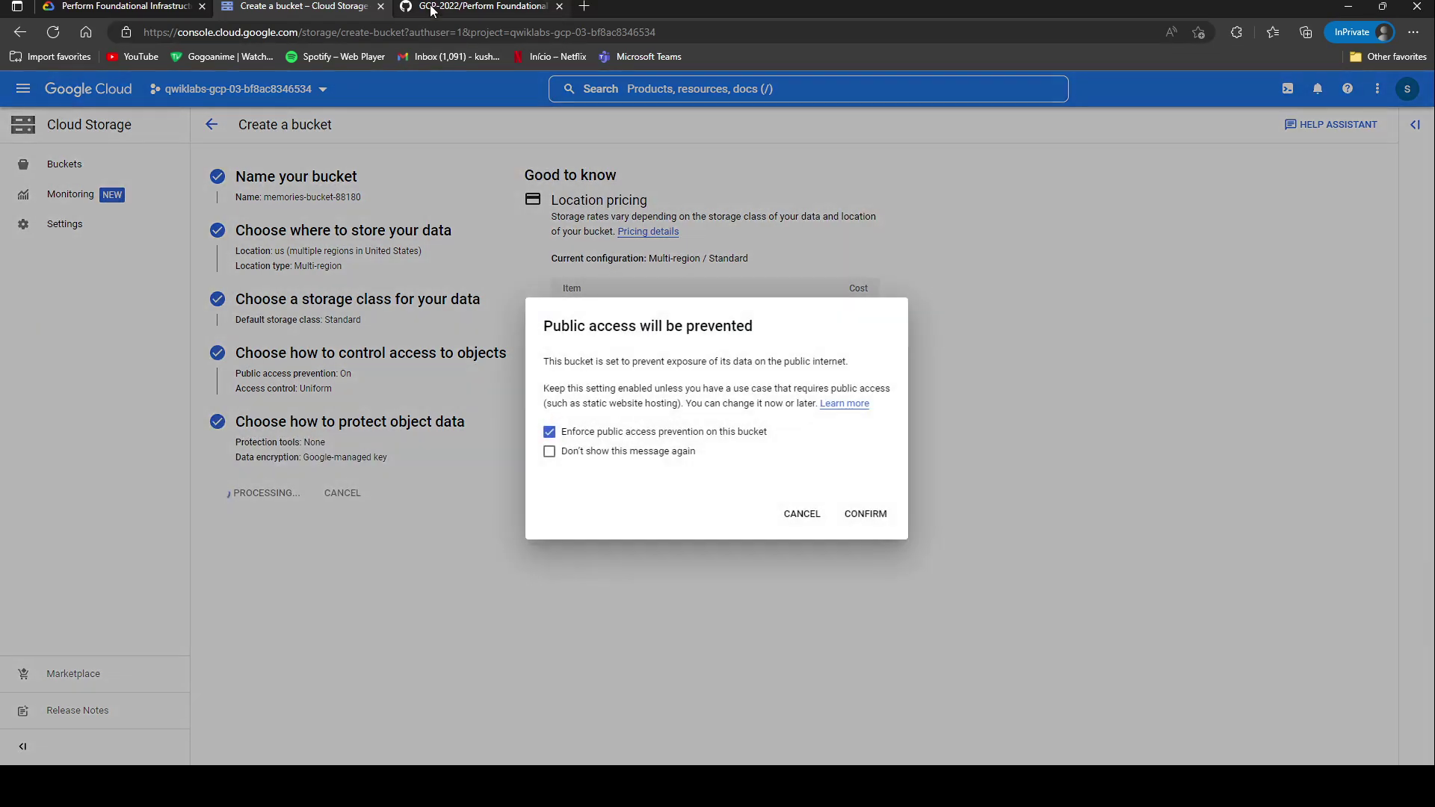
pyautogui.click(433, 7)
pyautogui.click(314, 7)
pyautogui.click(587, 434)
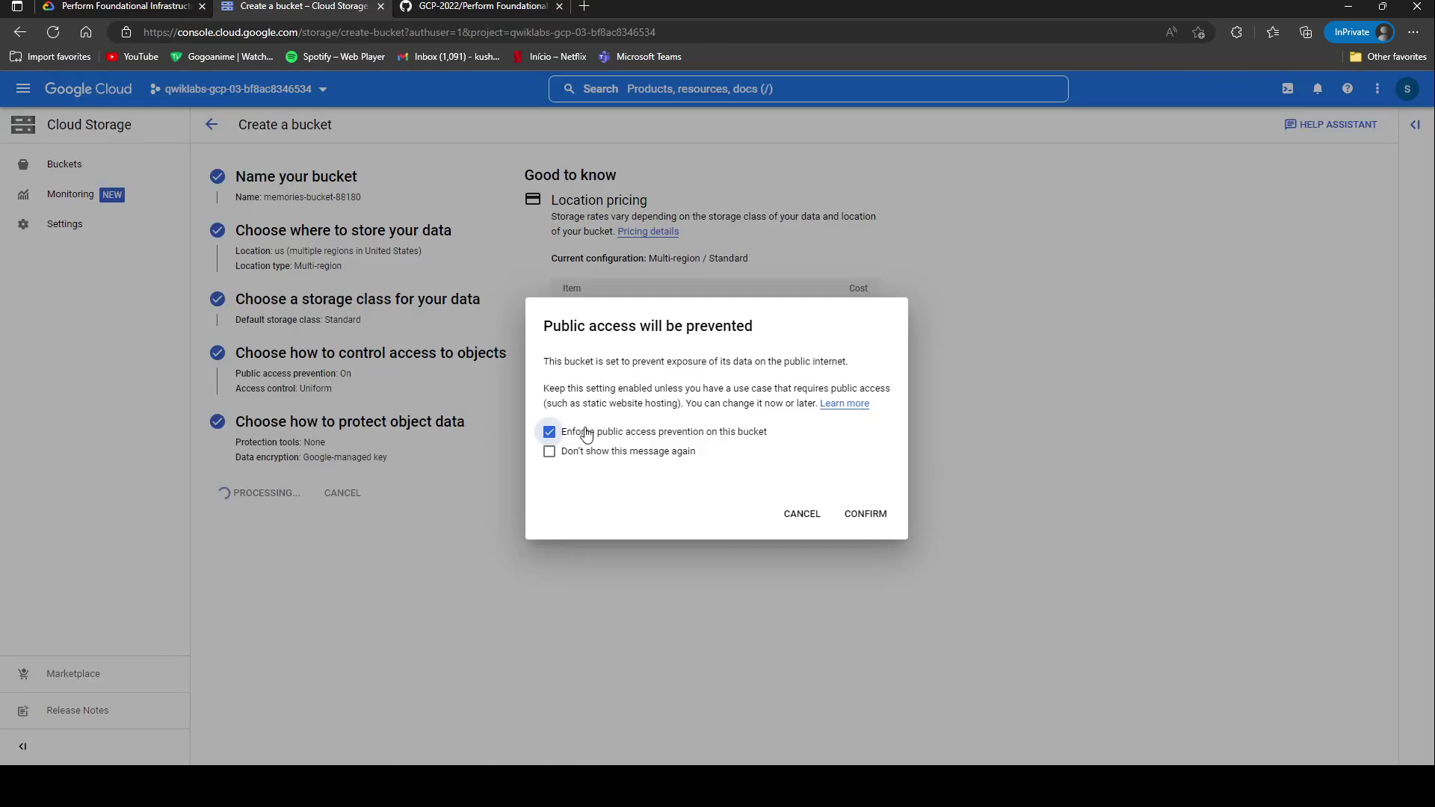
pyautogui.click(863, 515)
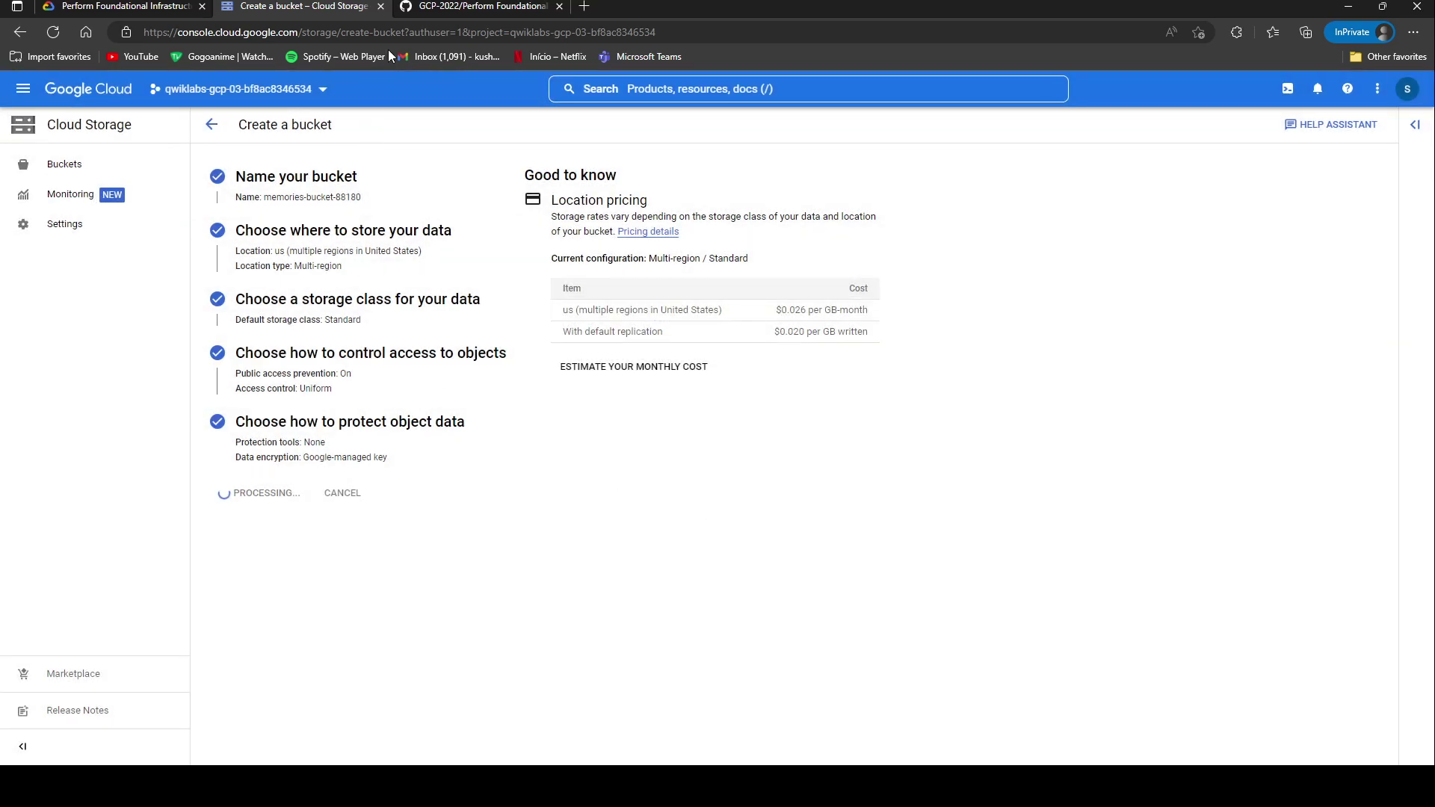
# Step: Compare the new bucket with the GitHub walkthrough's Task 1 steps and check the lab progress for Task 1
pyautogui.click(478, 6)
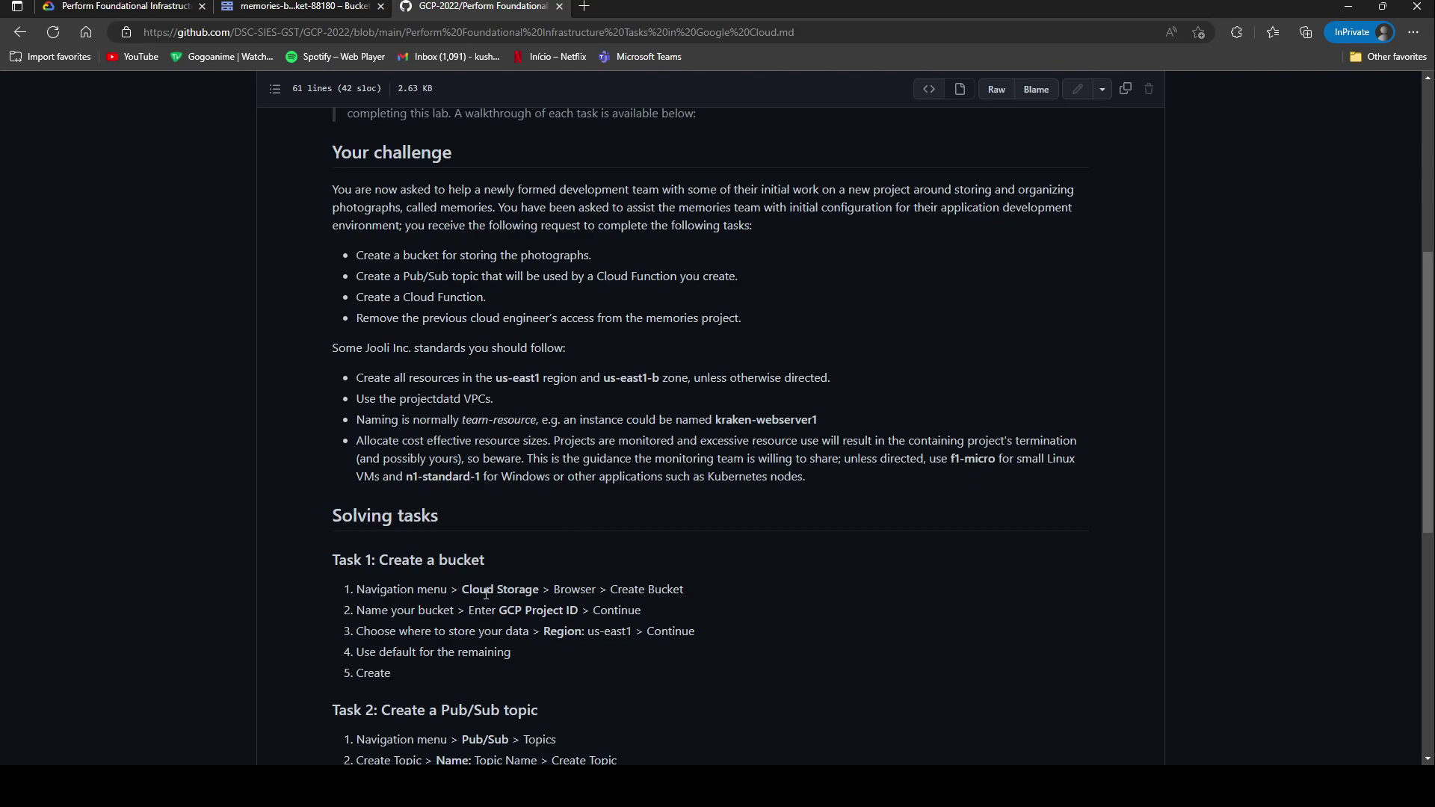
pyautogui.moveTo(504, 612); pyautogui.dragTo(589, 623)
pyautogui.click(144, 6)
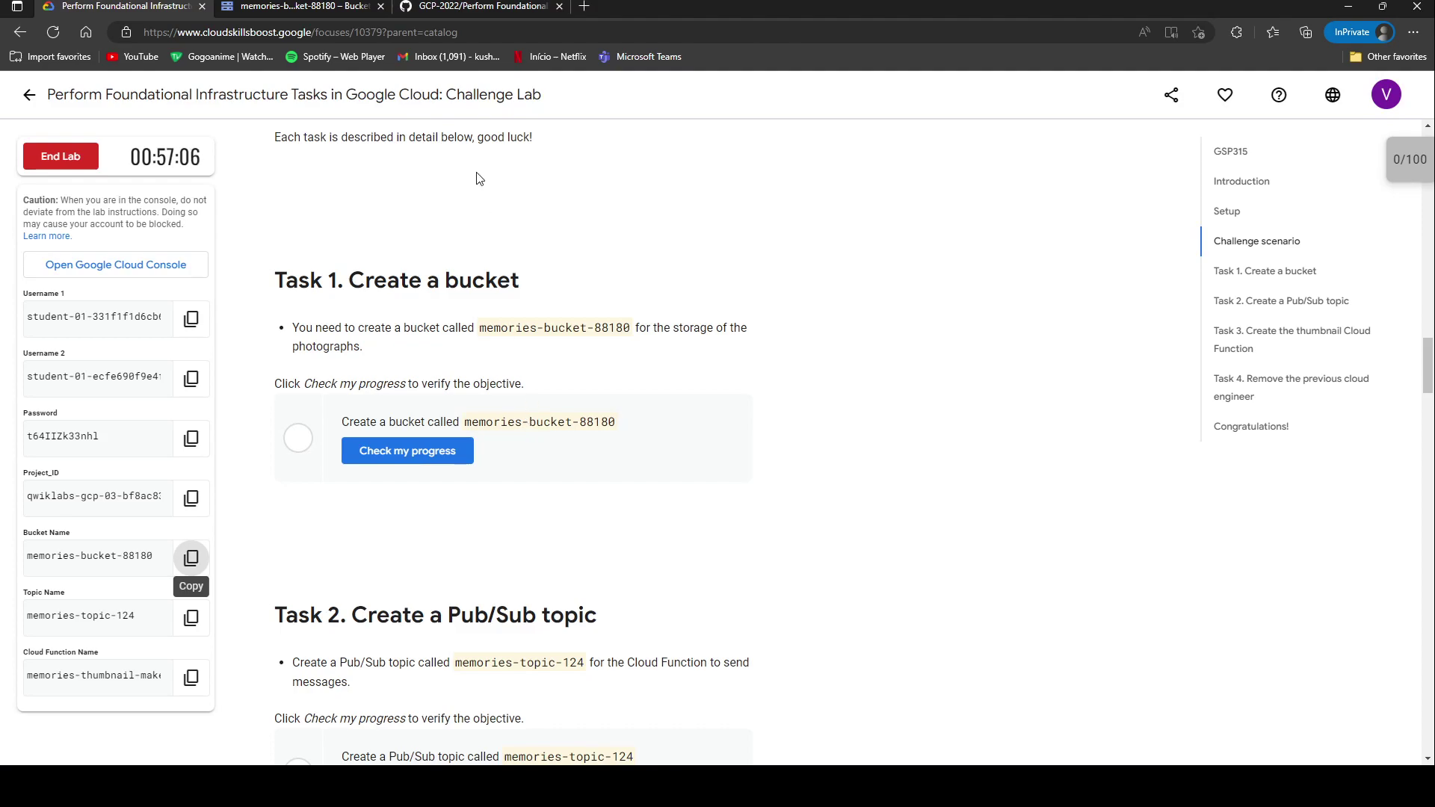
pyautogui.click(482, 6)
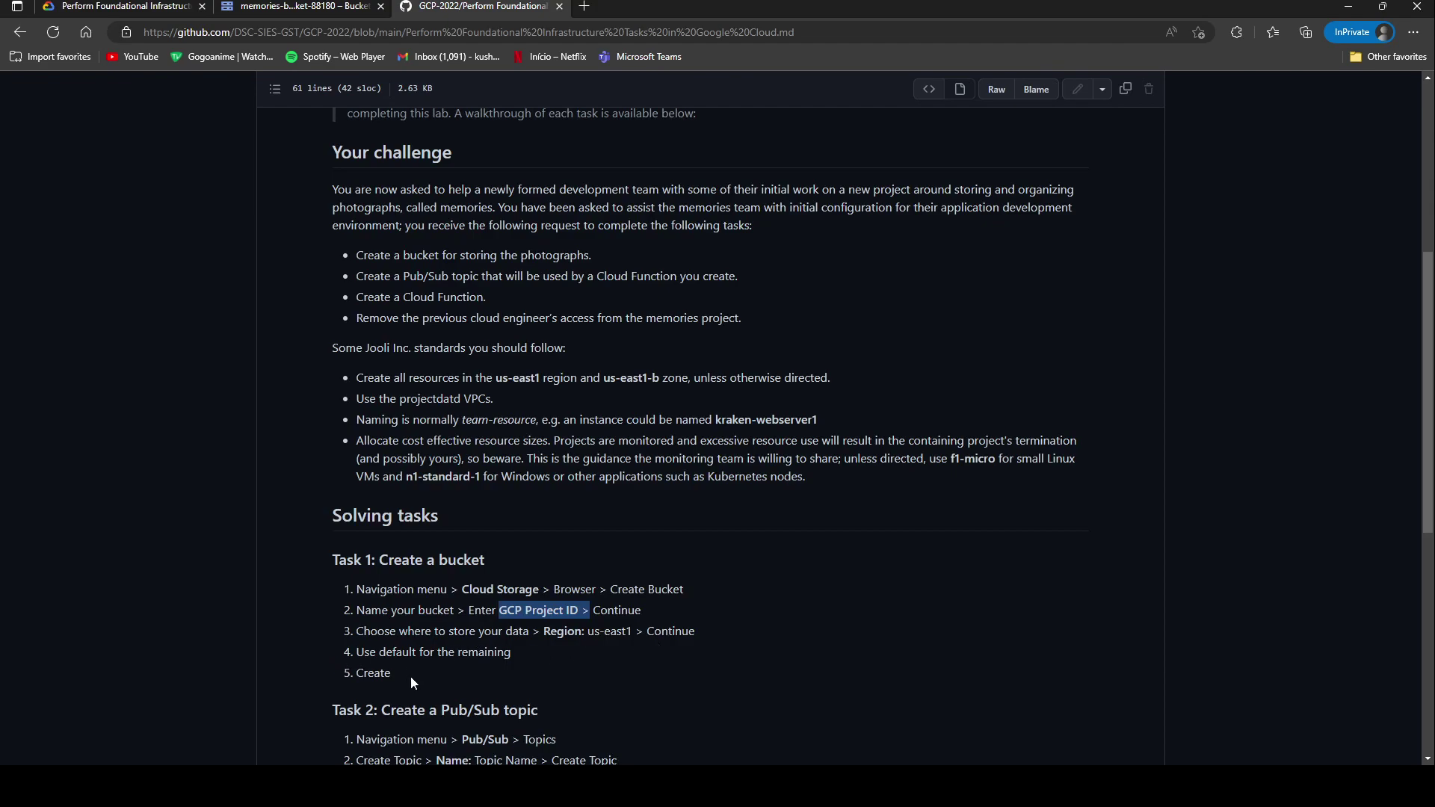
pyautogui.click(299, 6)
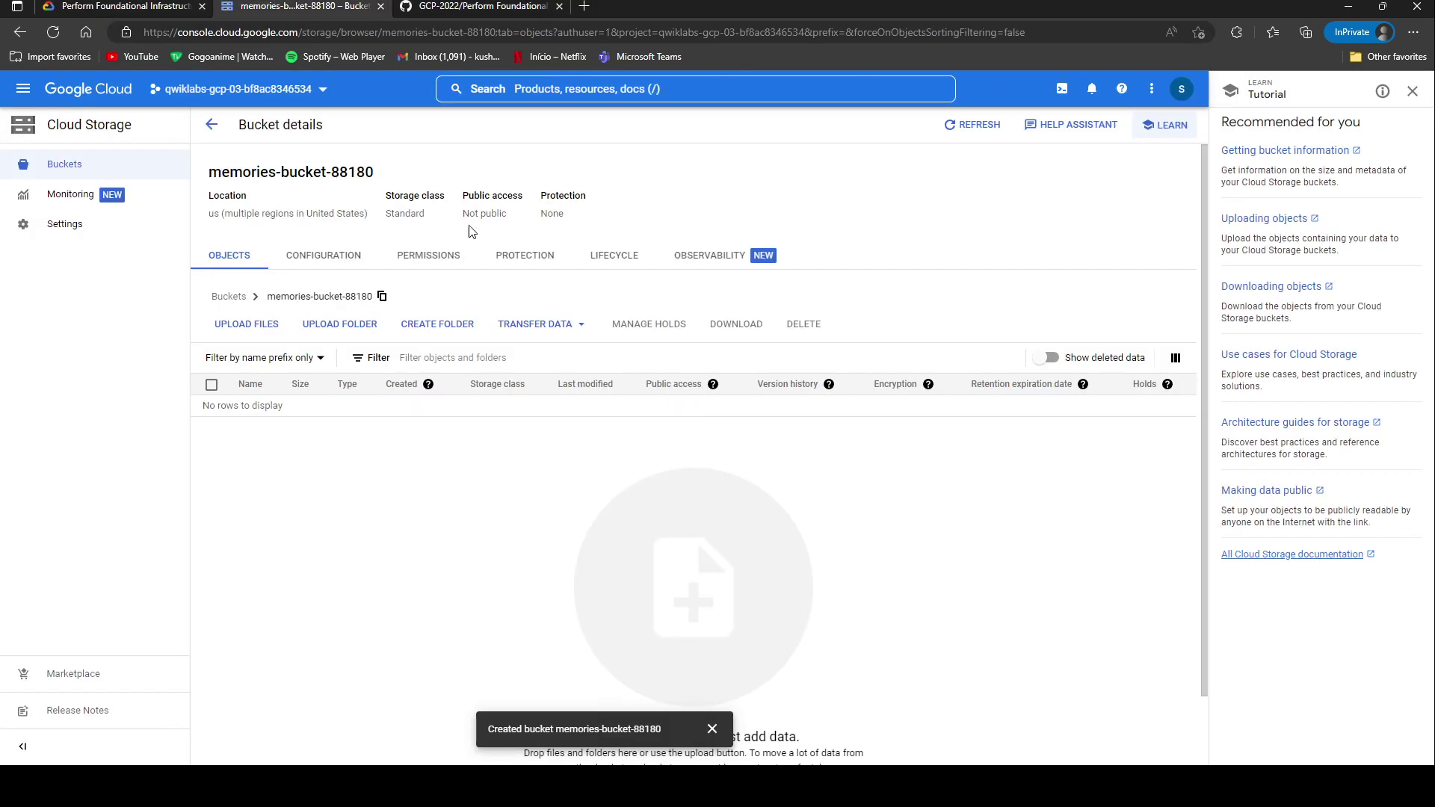
pyautogui.click(86, 6)
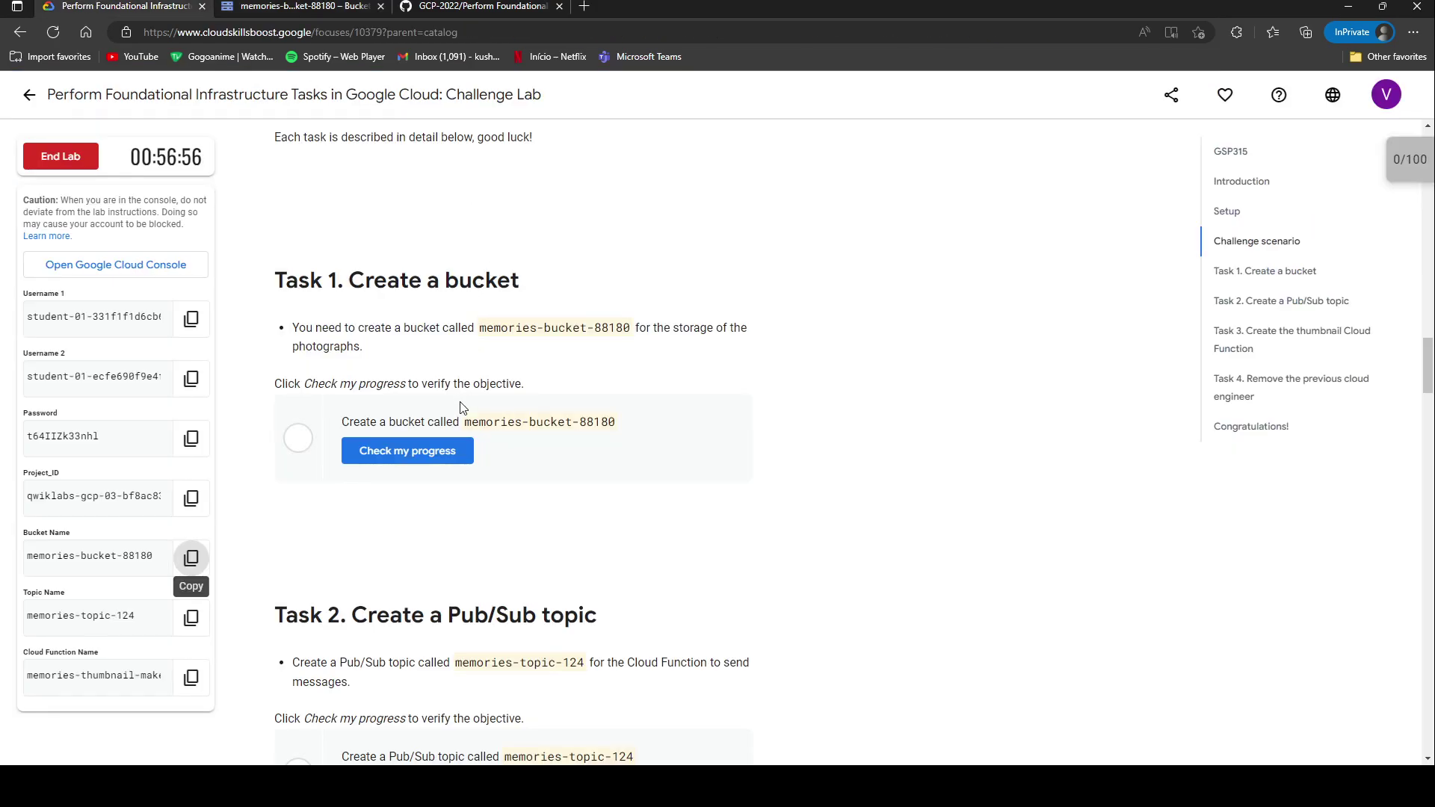
pyautogui.click(441, 451)
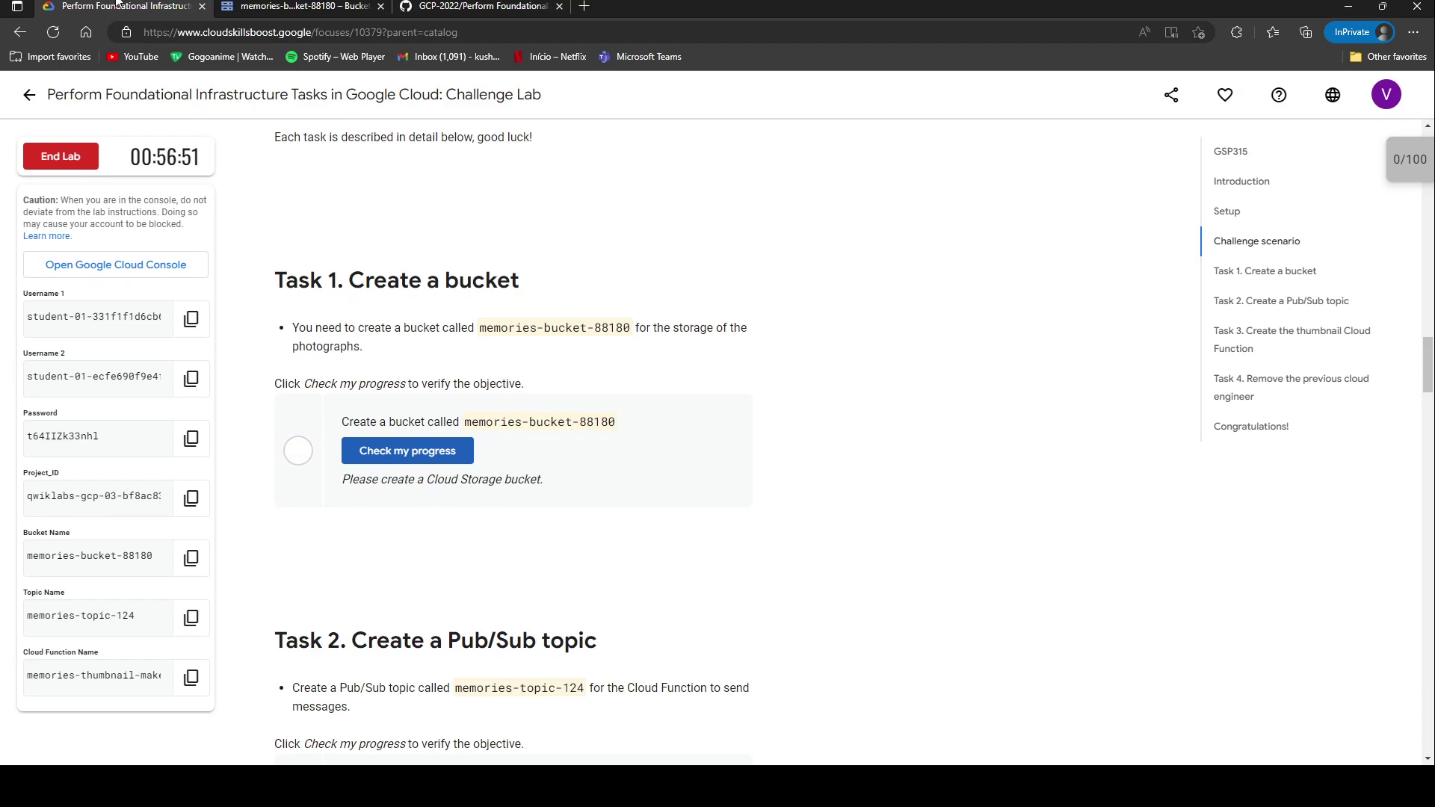
pyautogui.click(299, 6)
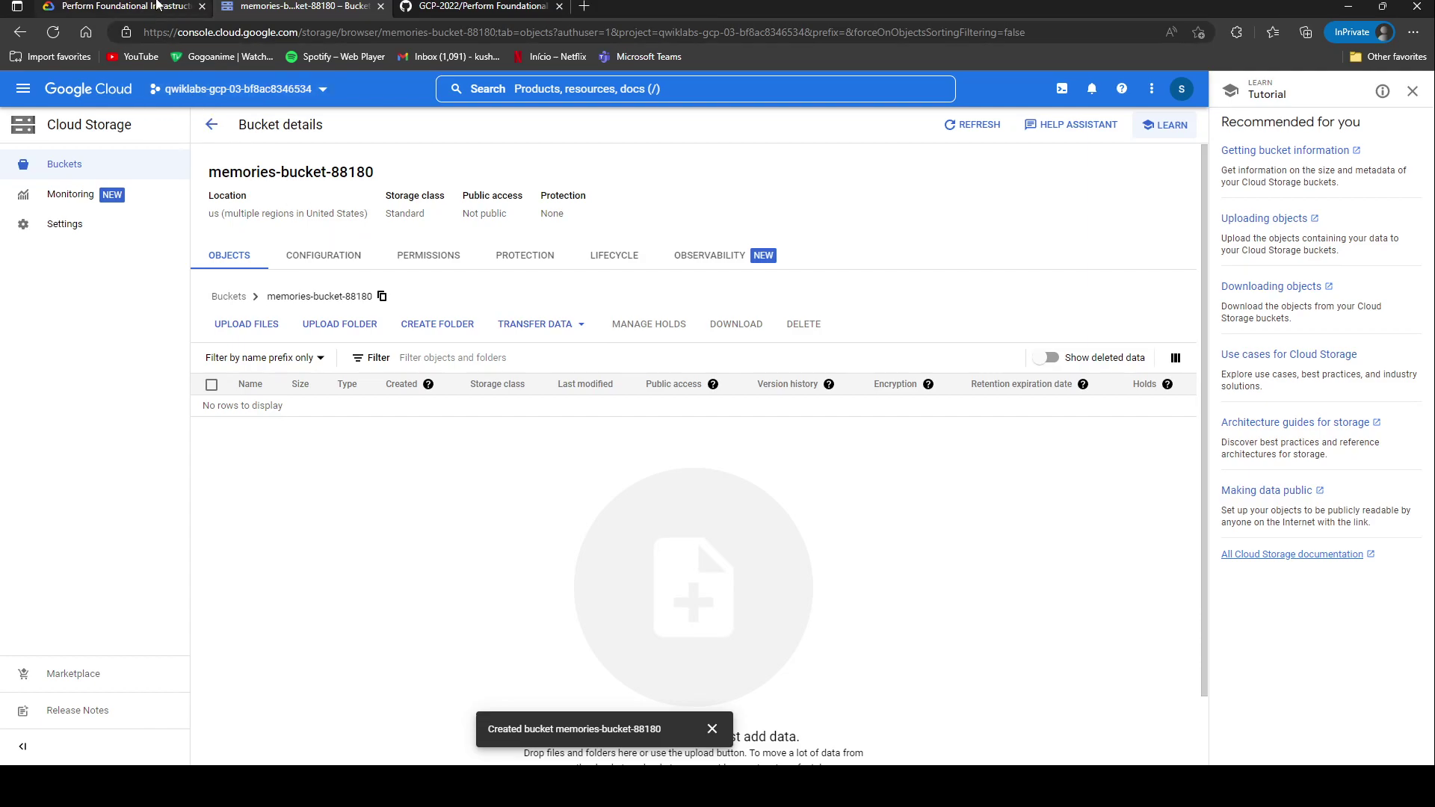
# Step: Read the Pub/Sub topic requirements for Task 2 in the lab and the matching steps in the GitHub walkthrough
pyautogui.click(157, 4)
pyautogui.scroll(-4, 535, 398)
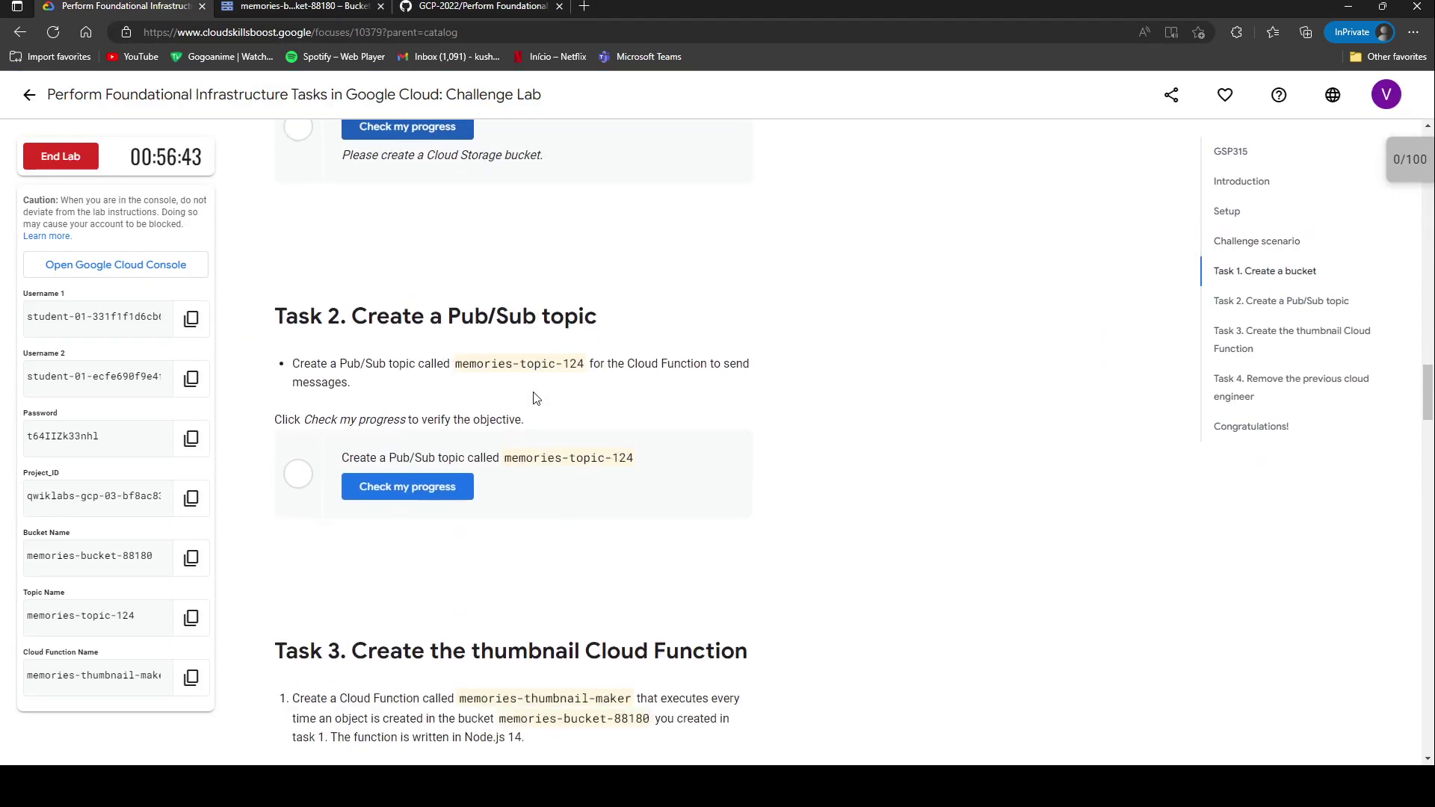
pyautogui.scroll(-1, 535, 398)
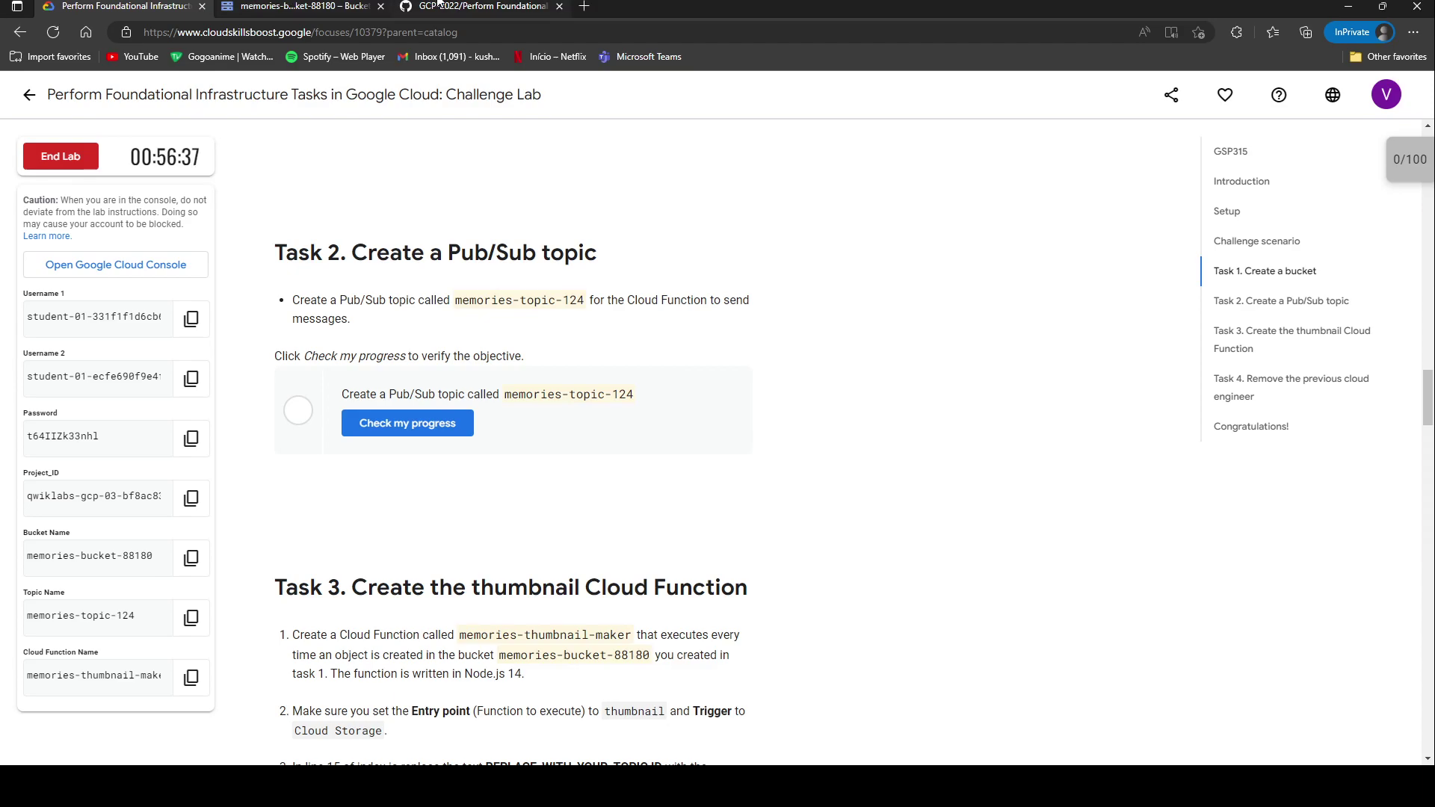
pyautogui.click(467, 6)
pyautogui.scroll(-4, 673, 262)
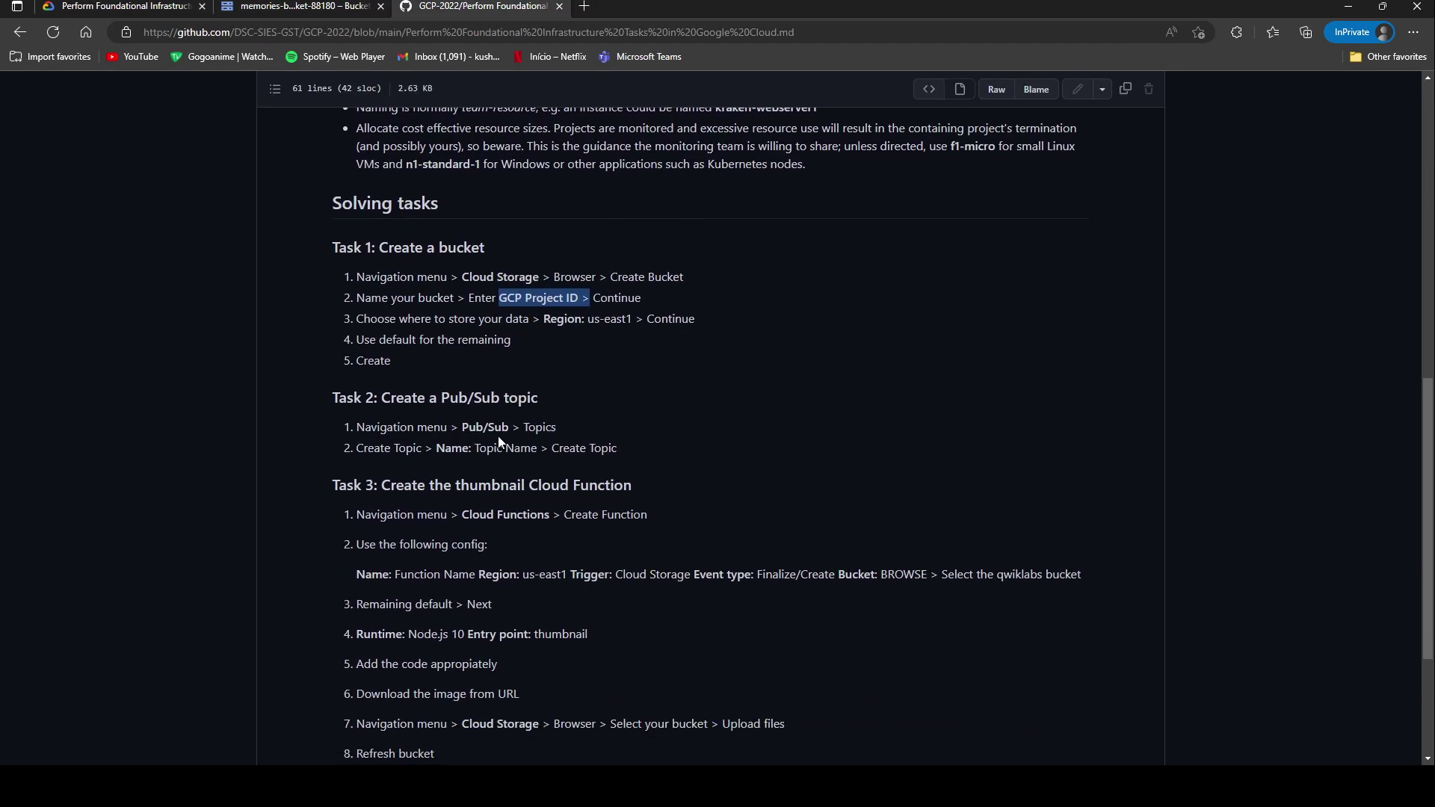
# Step: Open the Pub/Sub Topics page of the lab project in Google Cloud
pyautogui.click(295, 7)
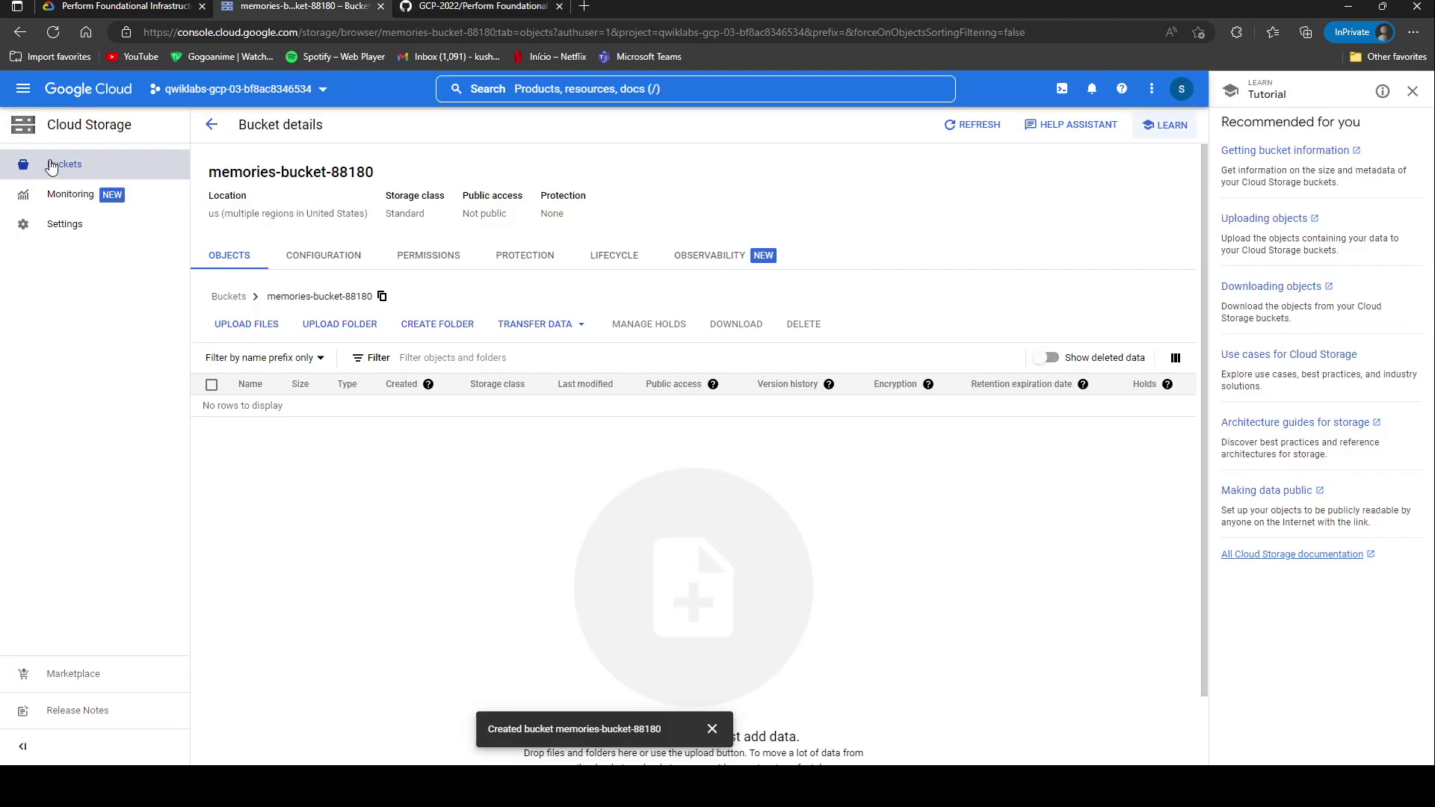
pyautogui.click(24, 89)
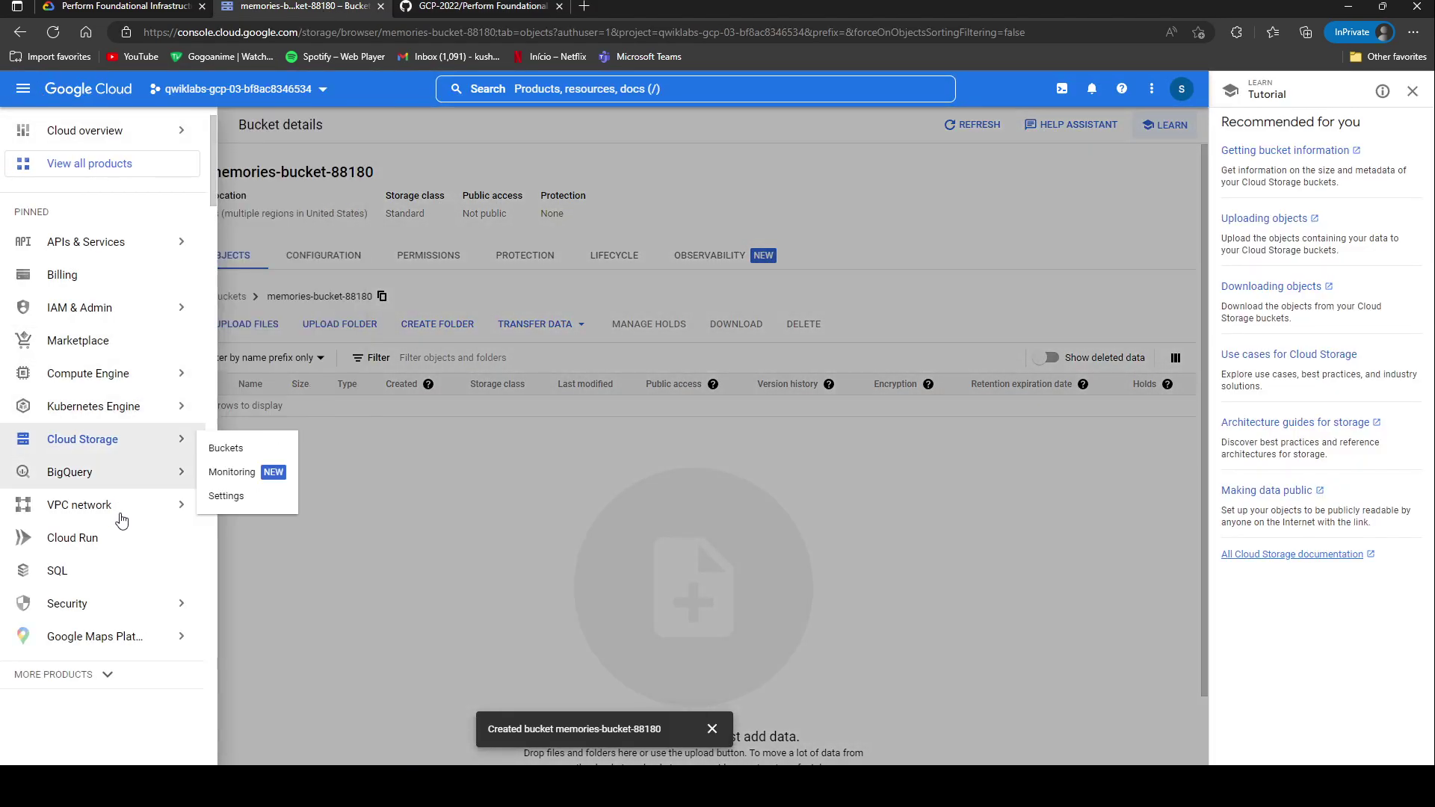
pyautogui.scroll(-4, 80, 628)
pyautogui.click(54, 390)
pyautogui.scroll(-7, 116, 418)
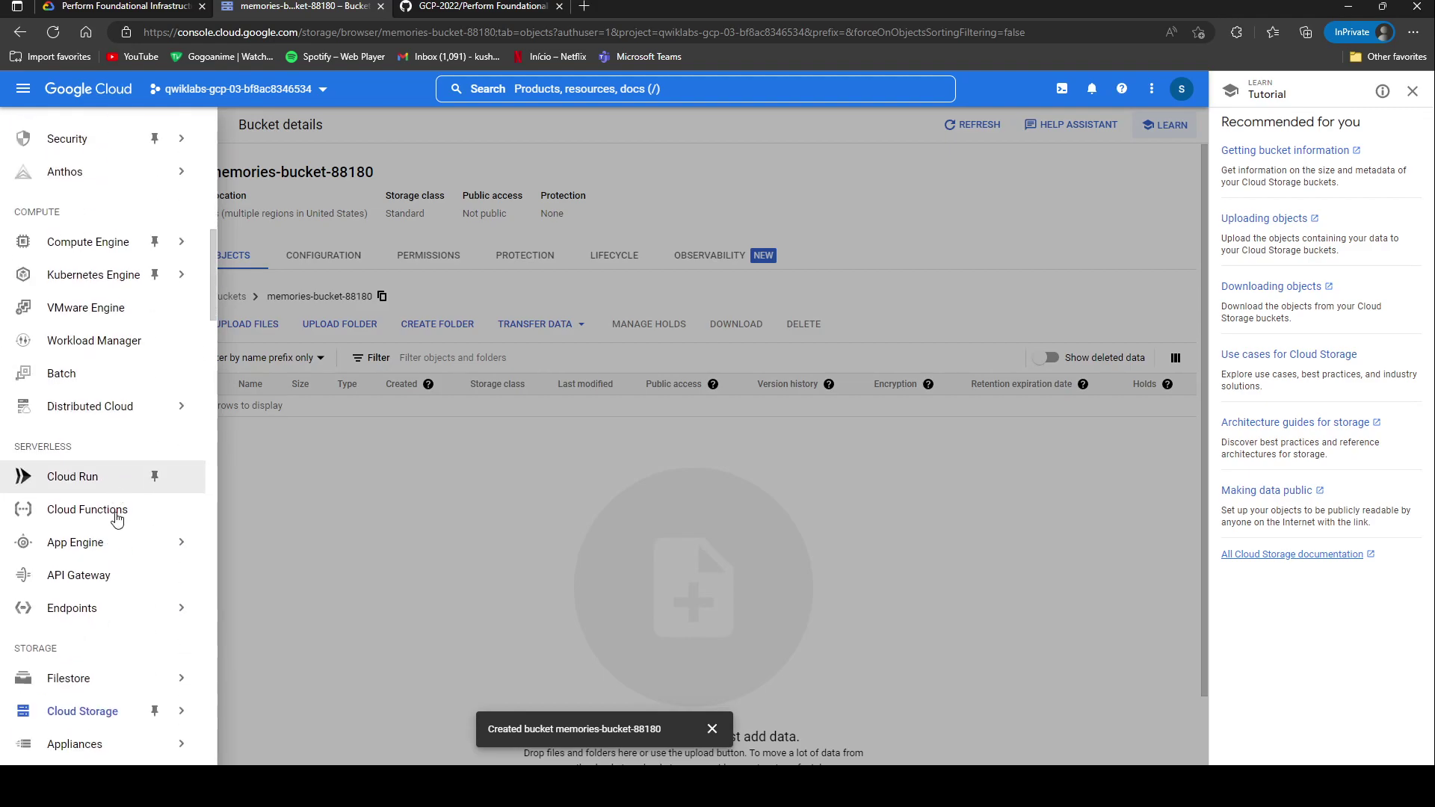
pyautogui.scroll(-15, 116, 517)
pyautogui.scroll(-10, 115, 517)
pyautogui.scroll(-2, 116, 517)
pyautogui.moveTo(169, 429)
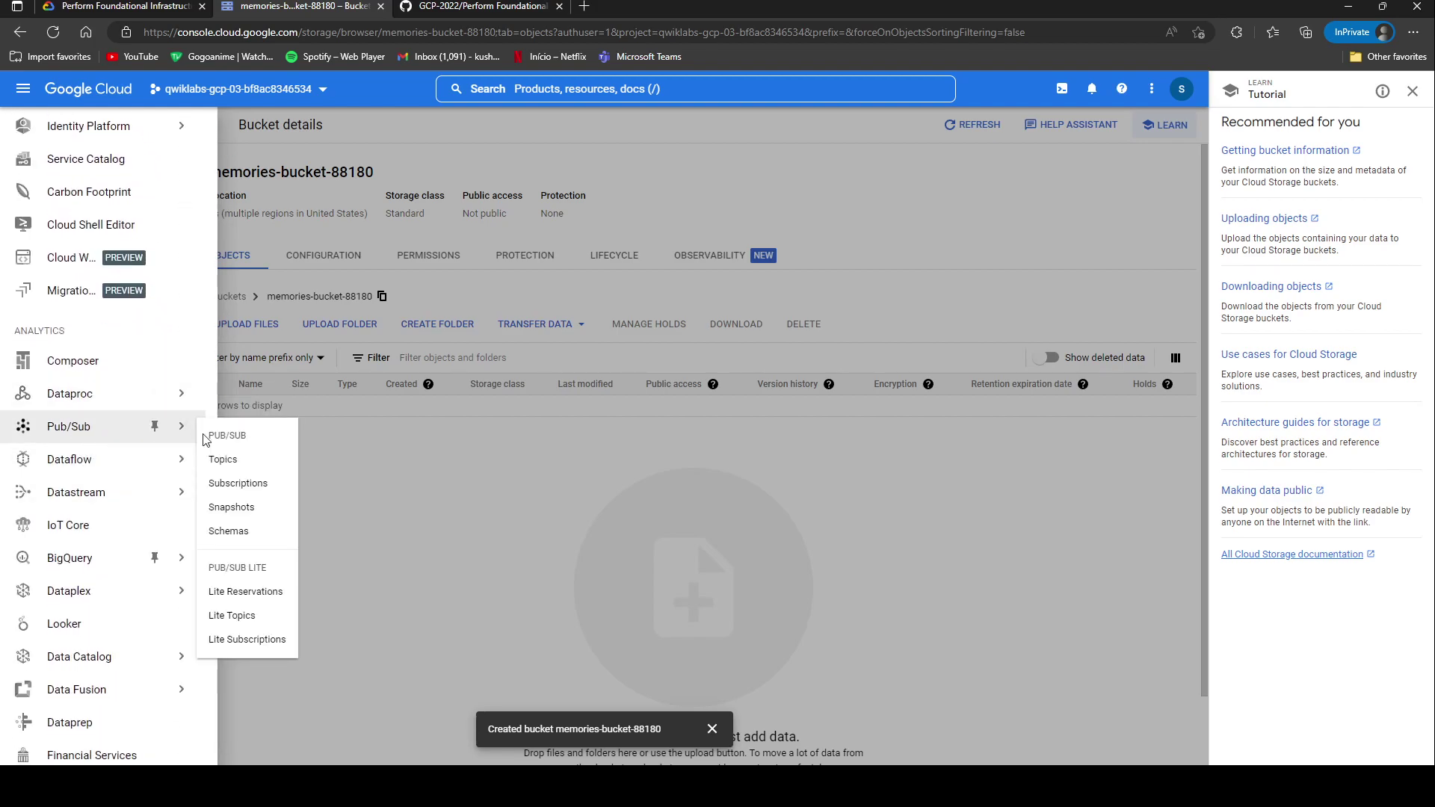
pyautogui.click(224, 459)
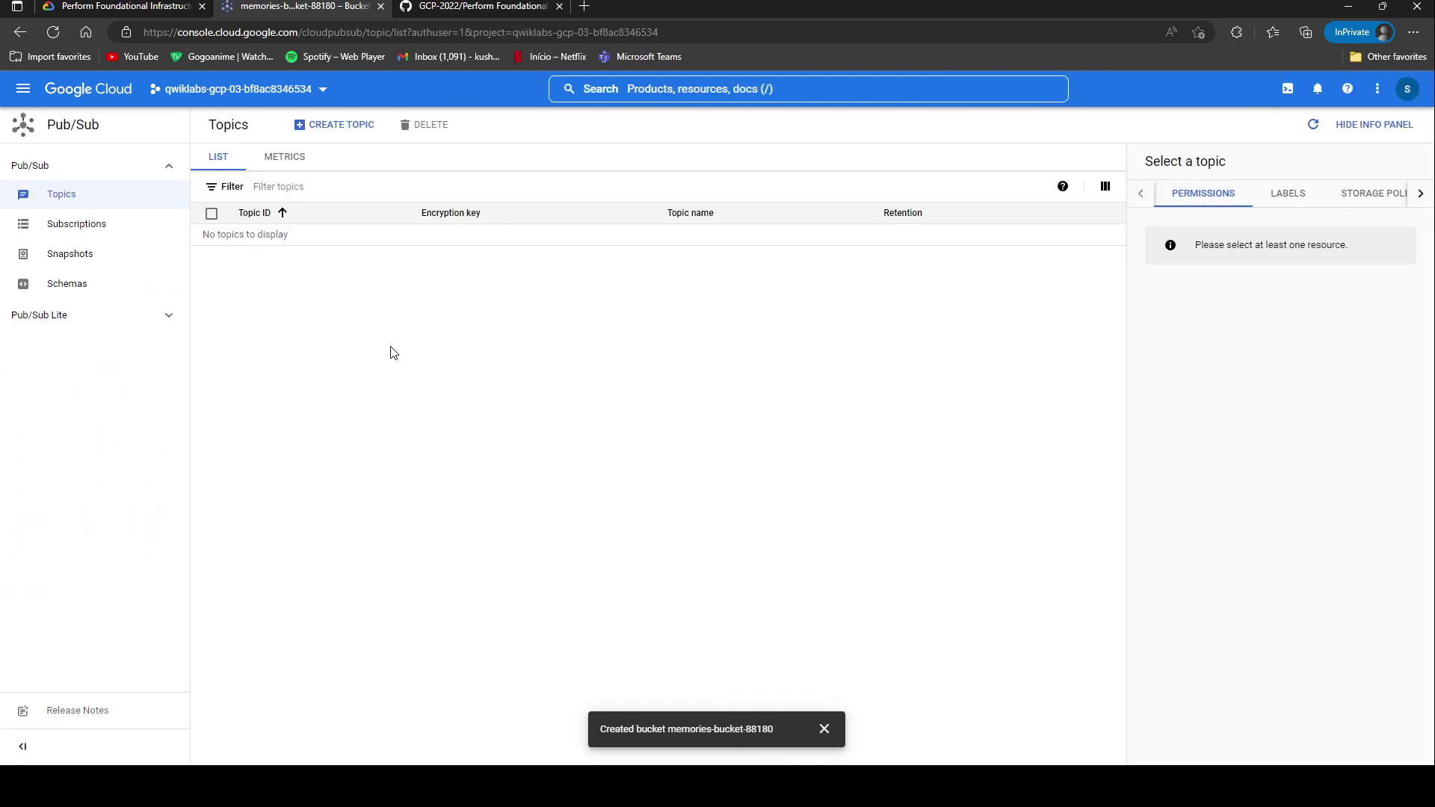
# Step: Create a Pub/Sub topic with the ID memories-topic-124 copied from the lab details, keeping the default subscription and Google-managed encryption key
pyautogui.click(370, 120)
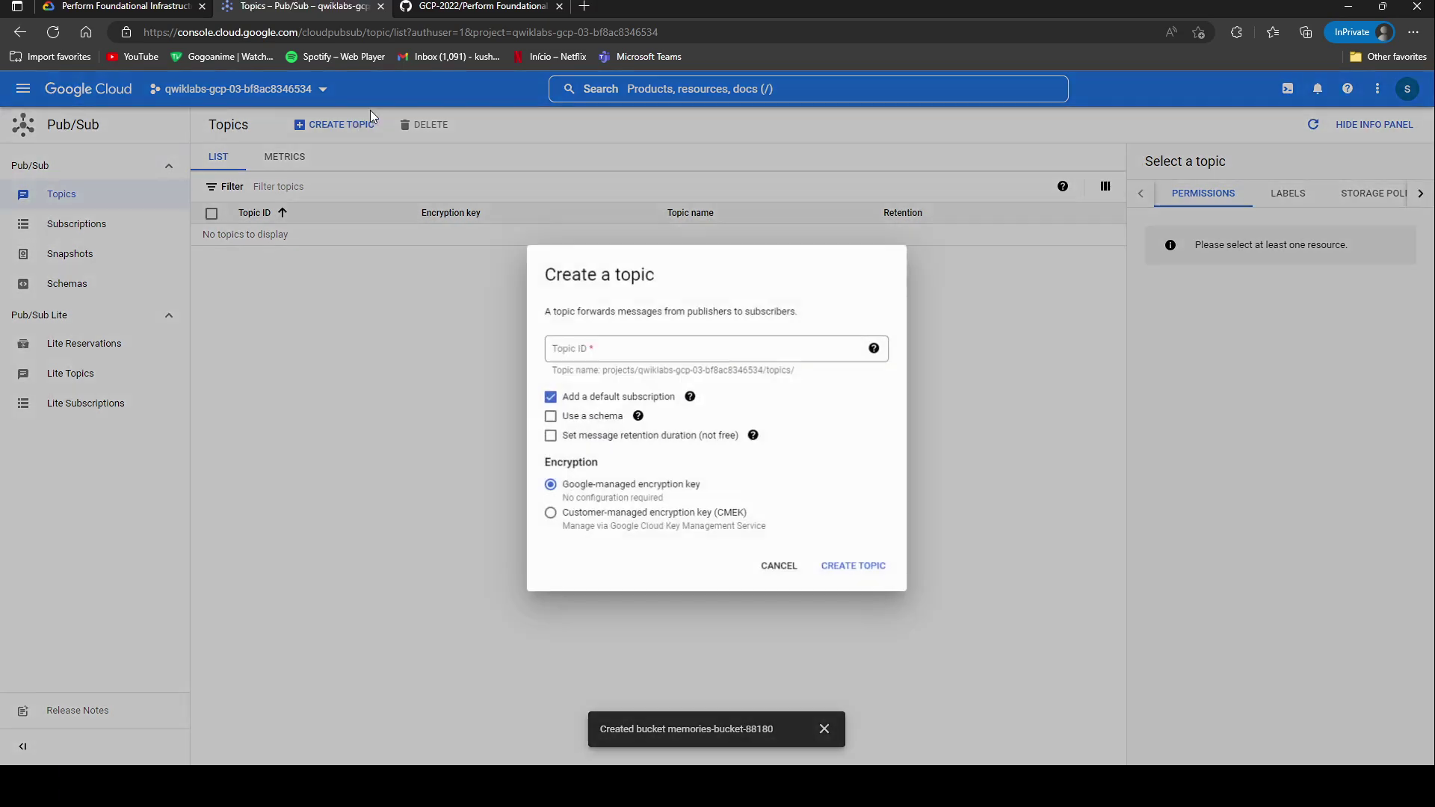
pyautogui.click(69, 6)
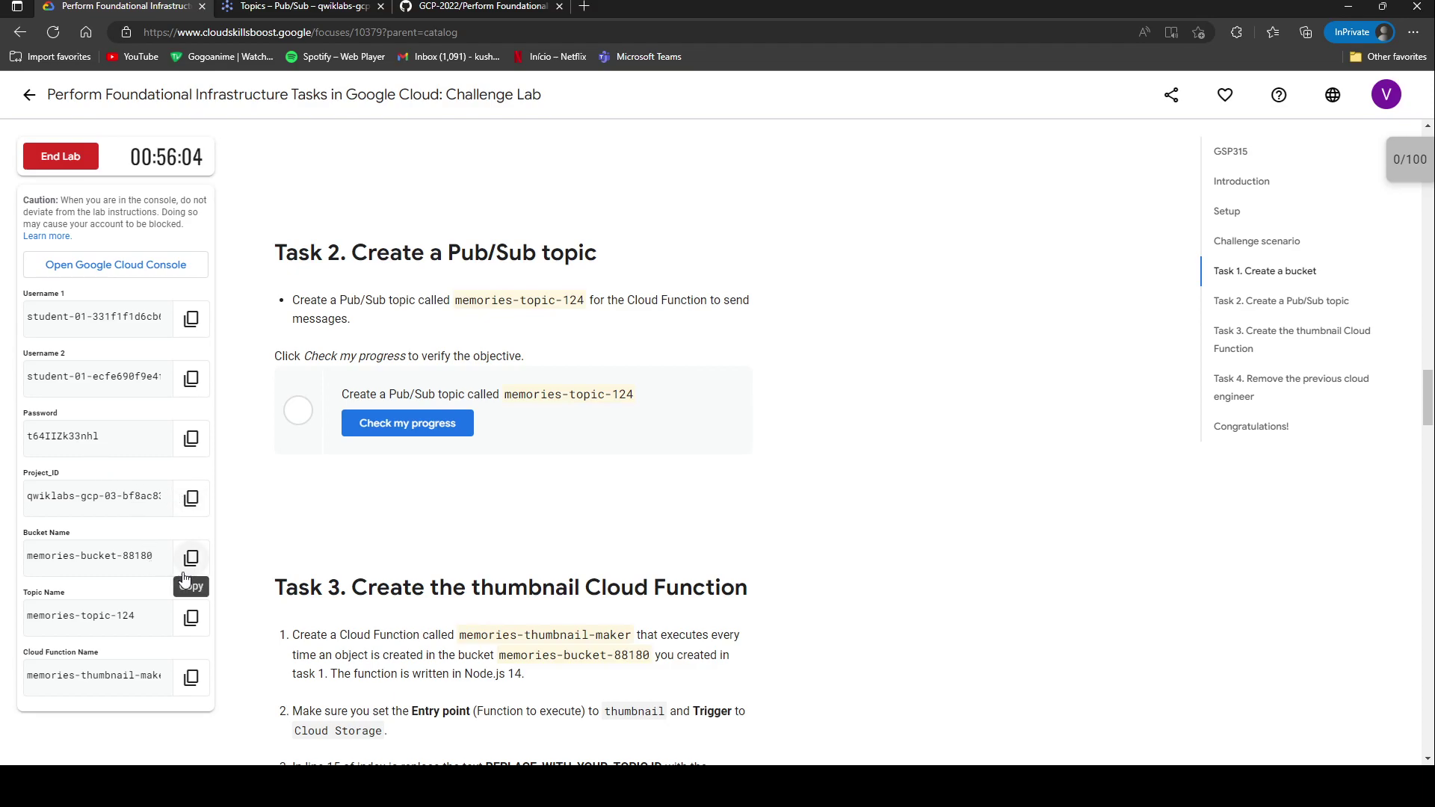
pyautogui.click(188, 618)
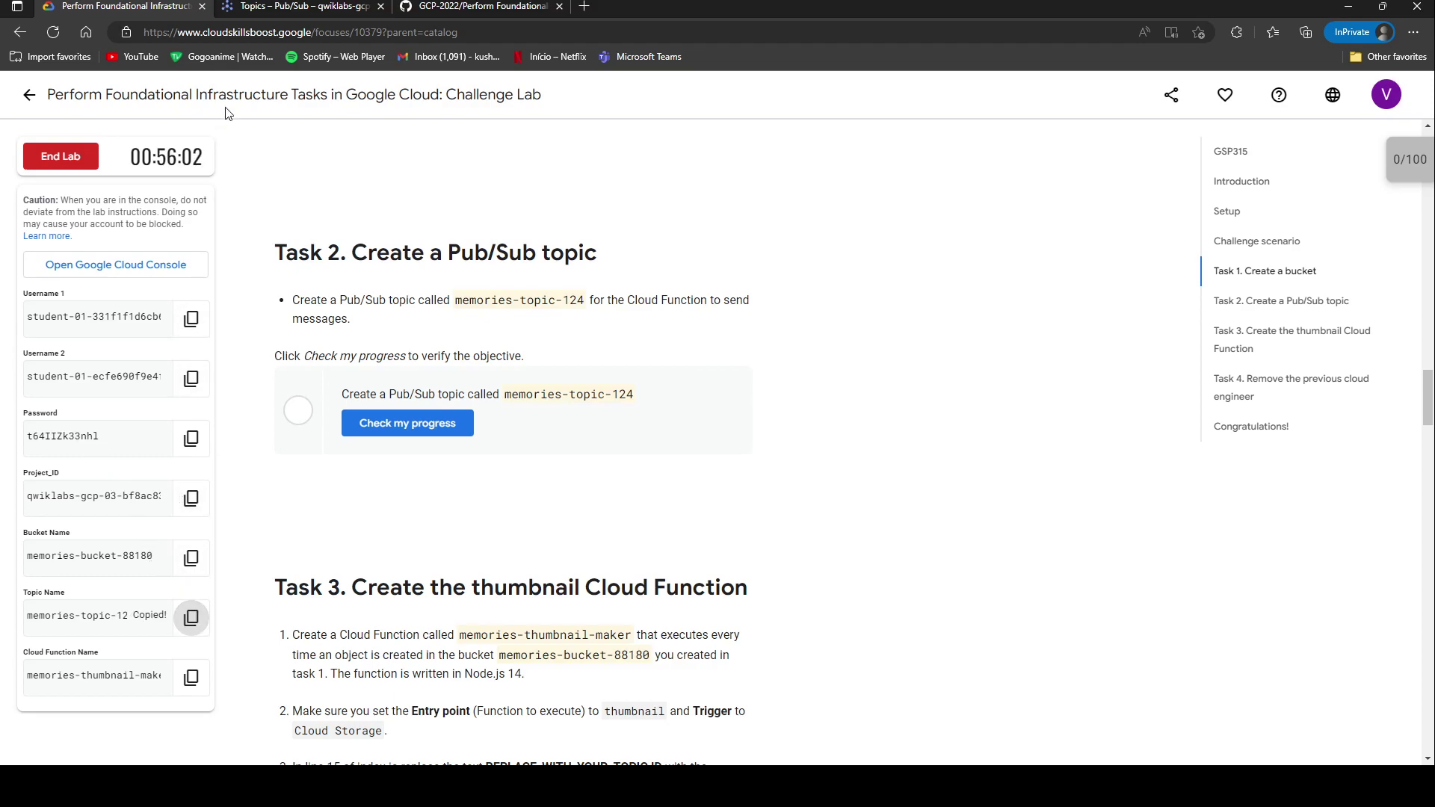
pyautogui.click(306, 8)
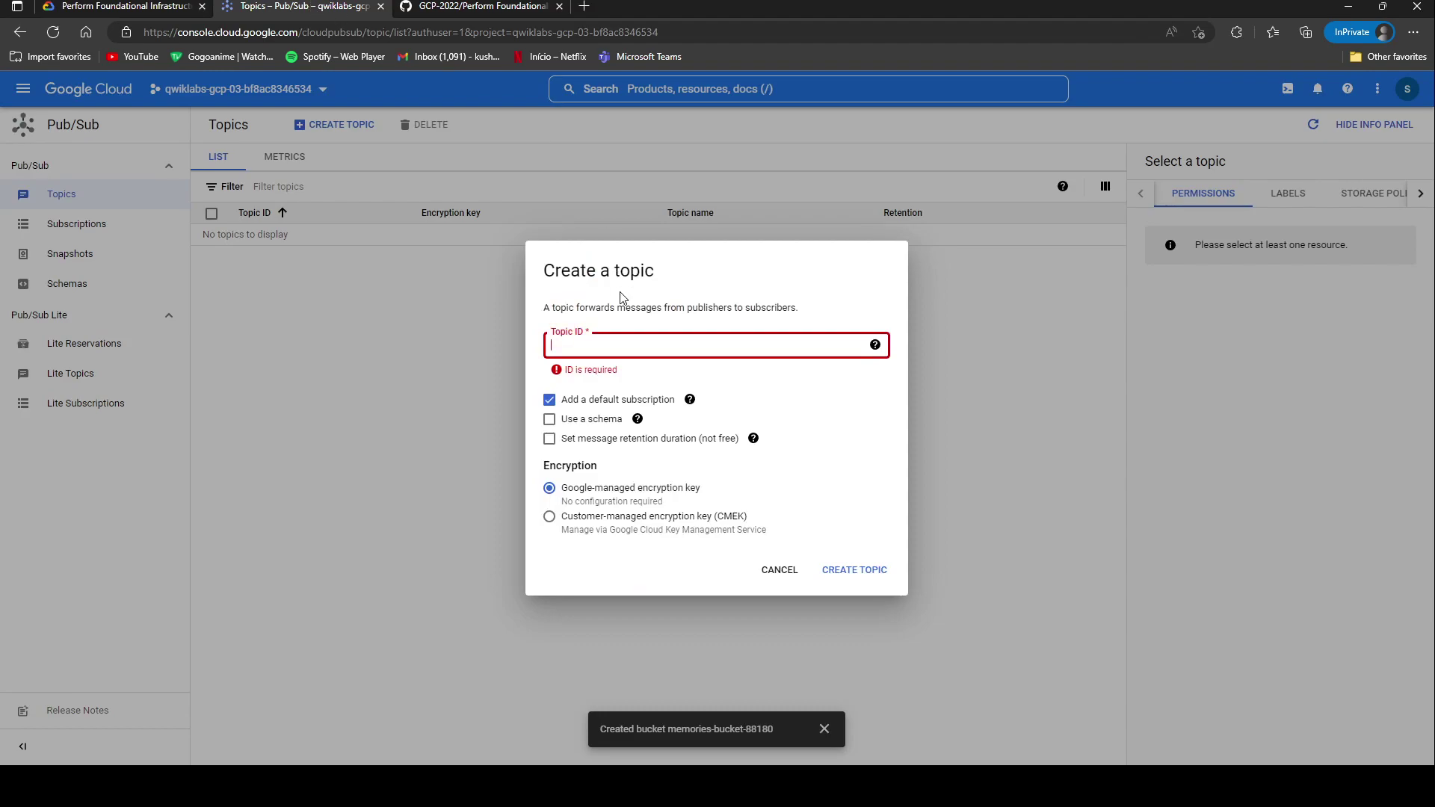
pyautogui.hotkey('ctrl', 'v')
pyautogui.click(478, 9)
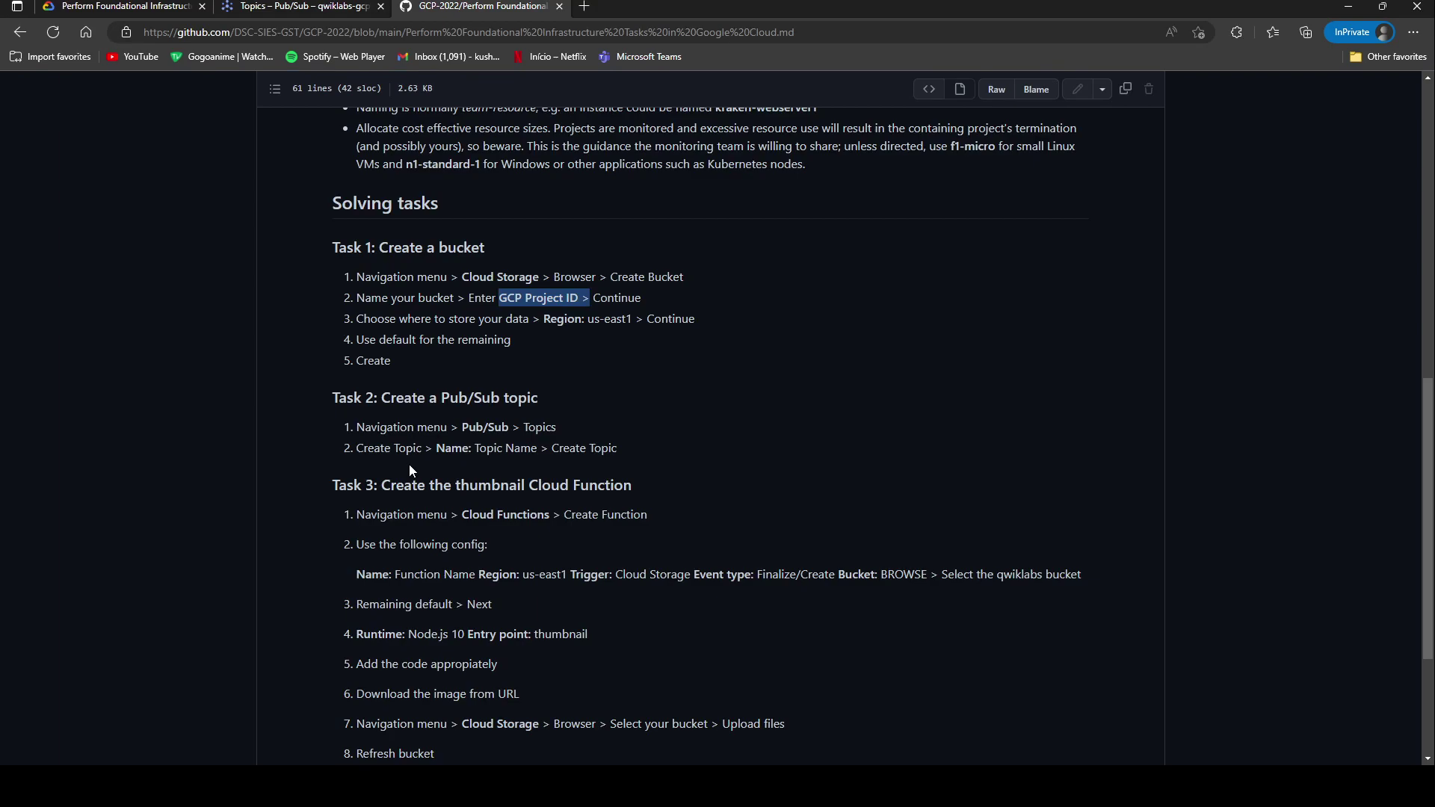
pyautogui.click(306, 8)
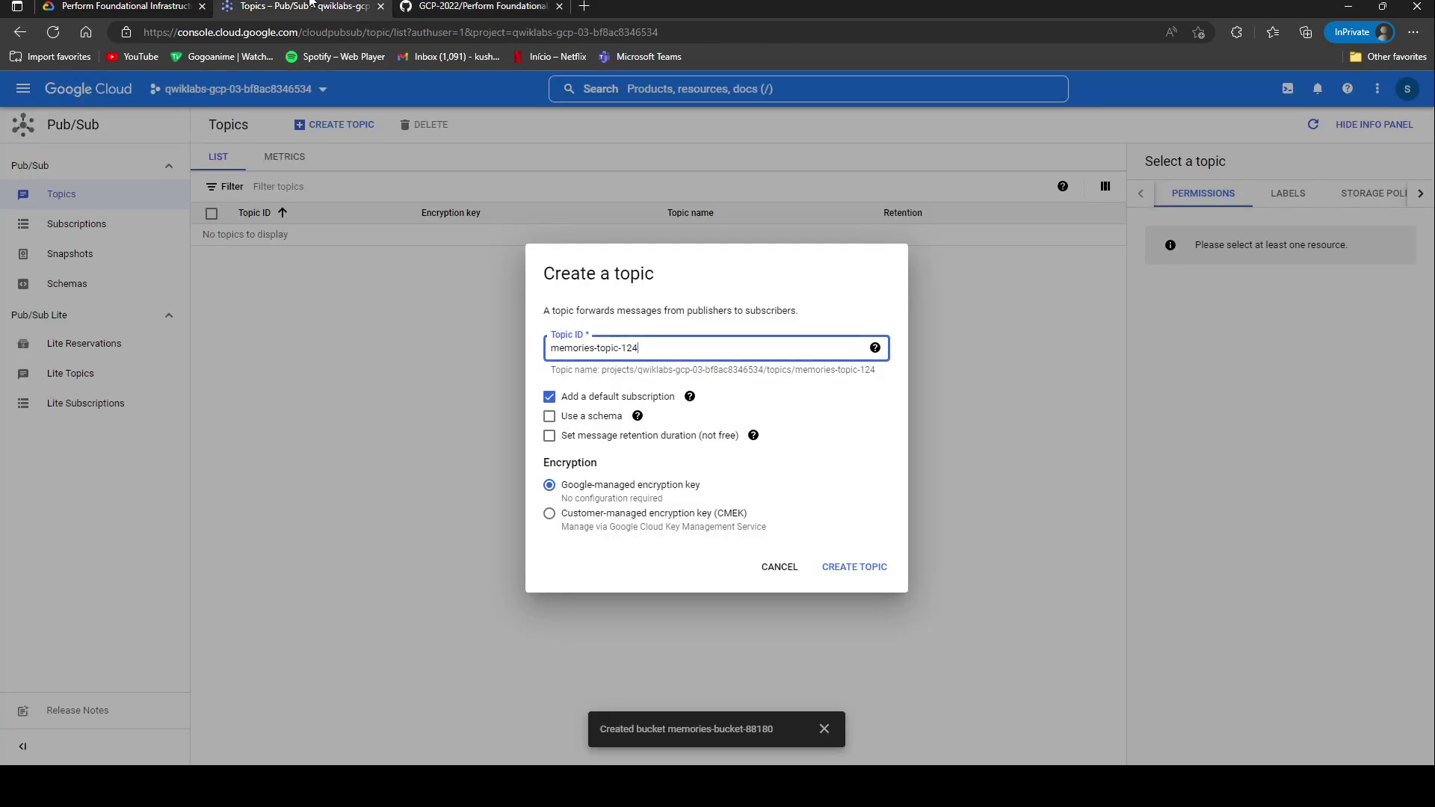
pyautogui.click(865, 565)
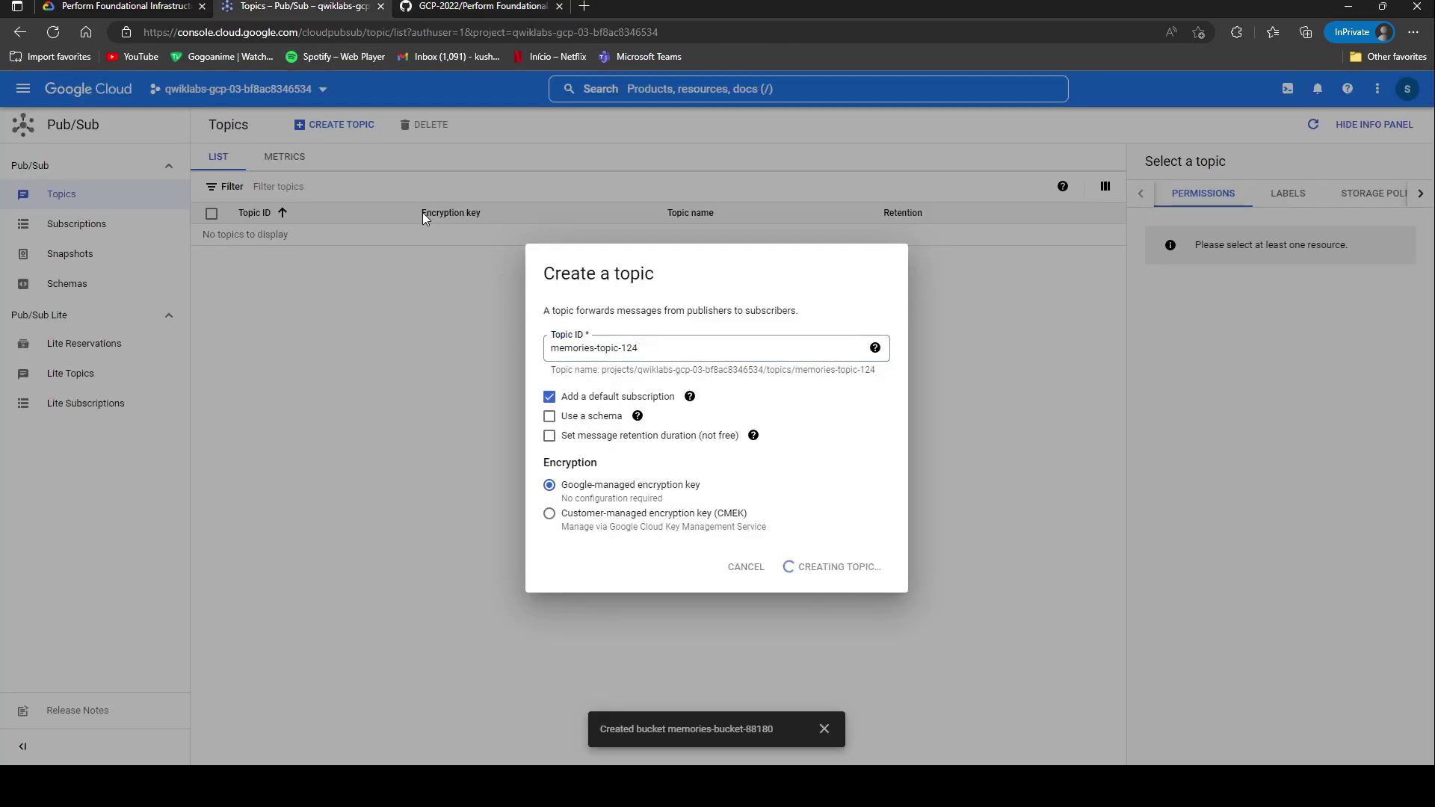
# Step: Recheck the lab progress for Task 1, the creation of memories-bucket-88180
pyautogui.click(135, 7)
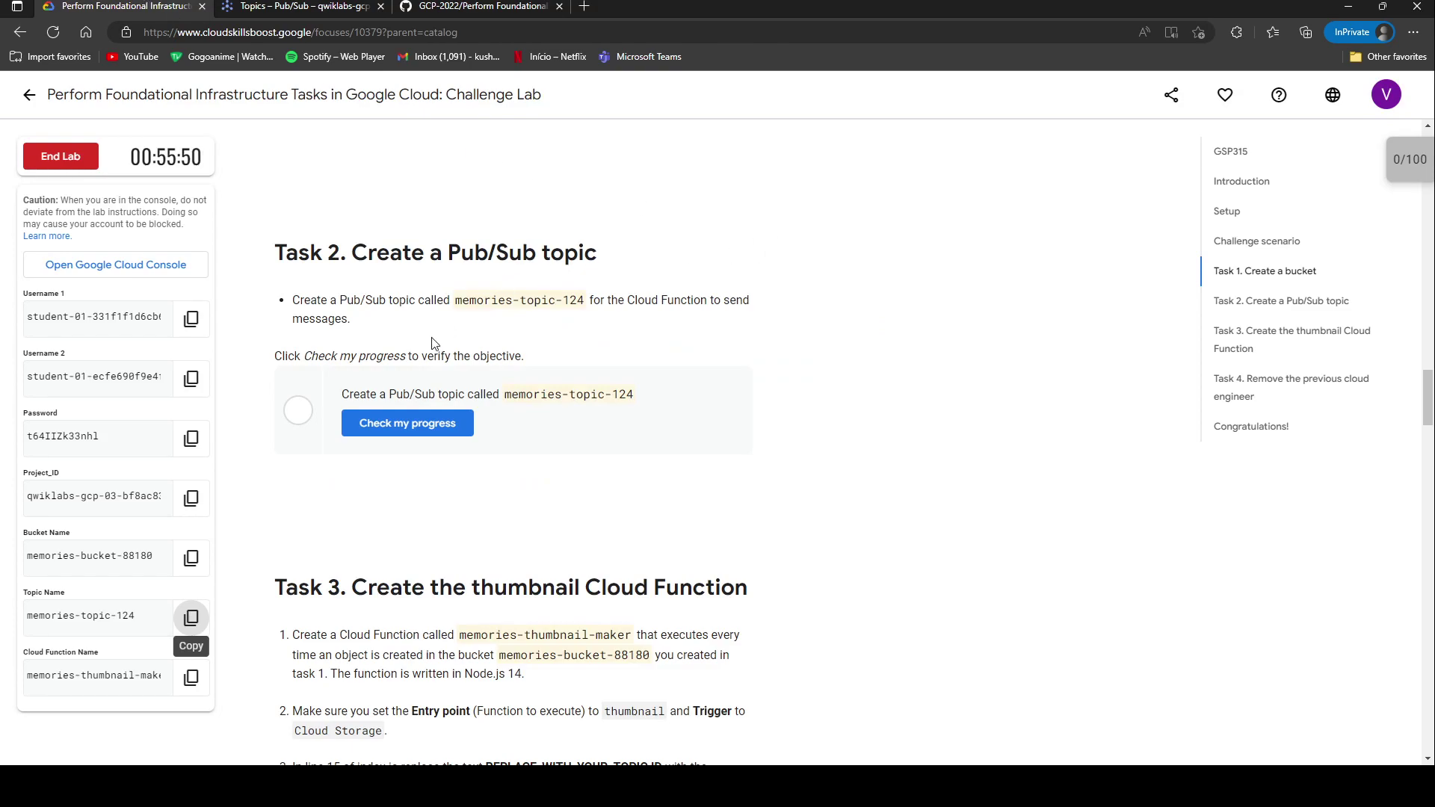
pyautogui.scroll(5, 433, 340)
pyautogui.click(434, 452)
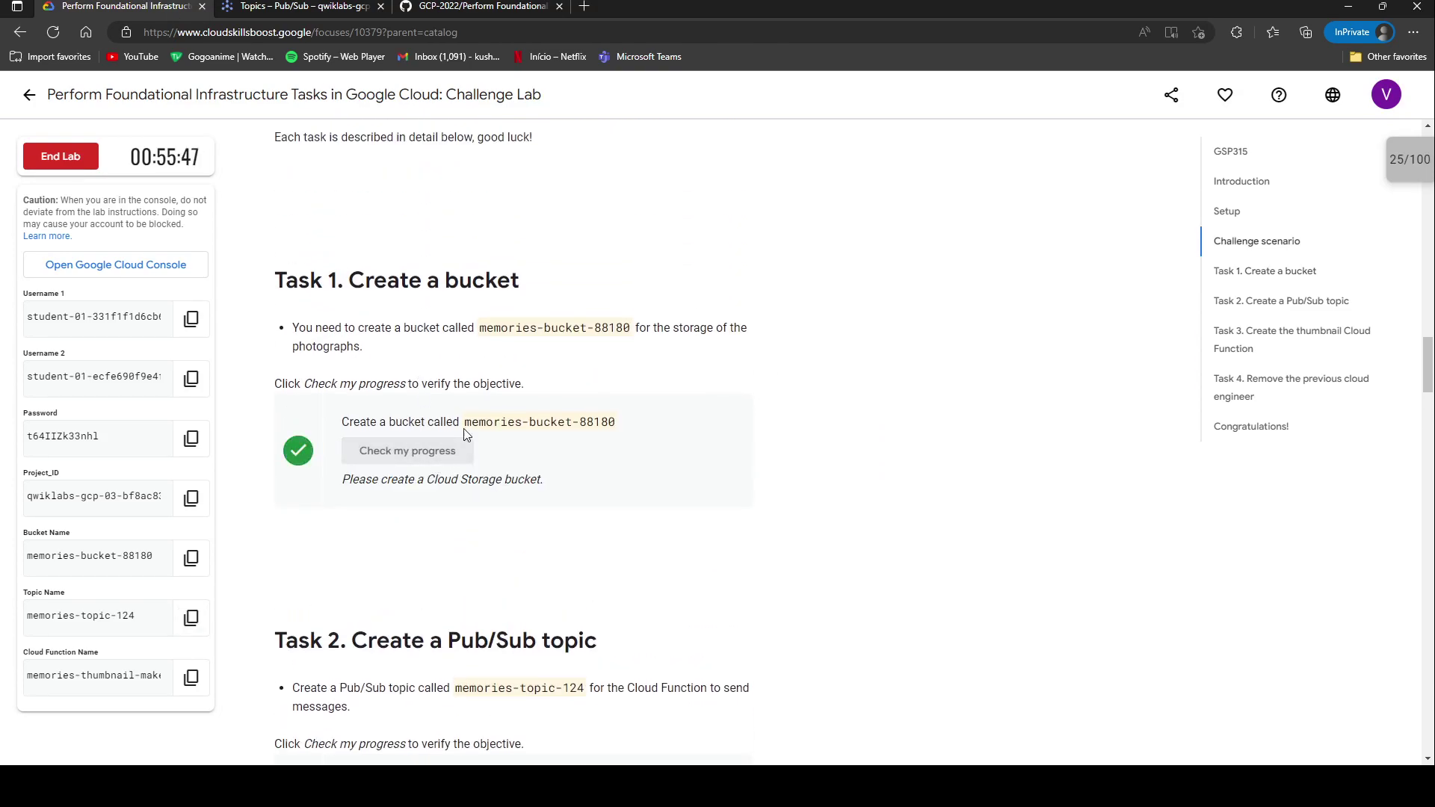
pyautogui.scroll(-4, 389, 459)
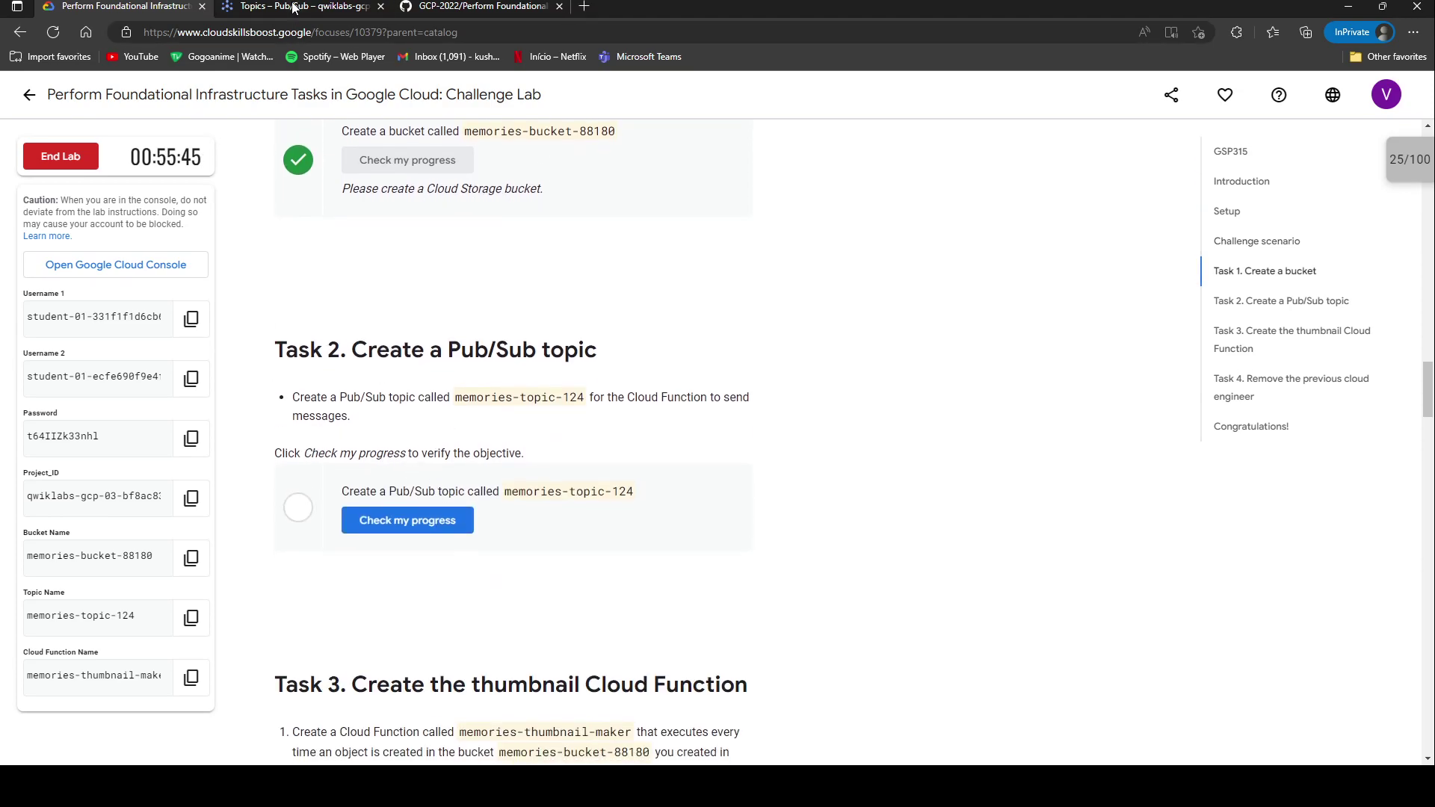
# Step: Return to the topic creation dialog in the Google Cloud console and dismiss the default subscription help
pyautogui.click(292, 9)
pyautogui.moveTo(689, 396)
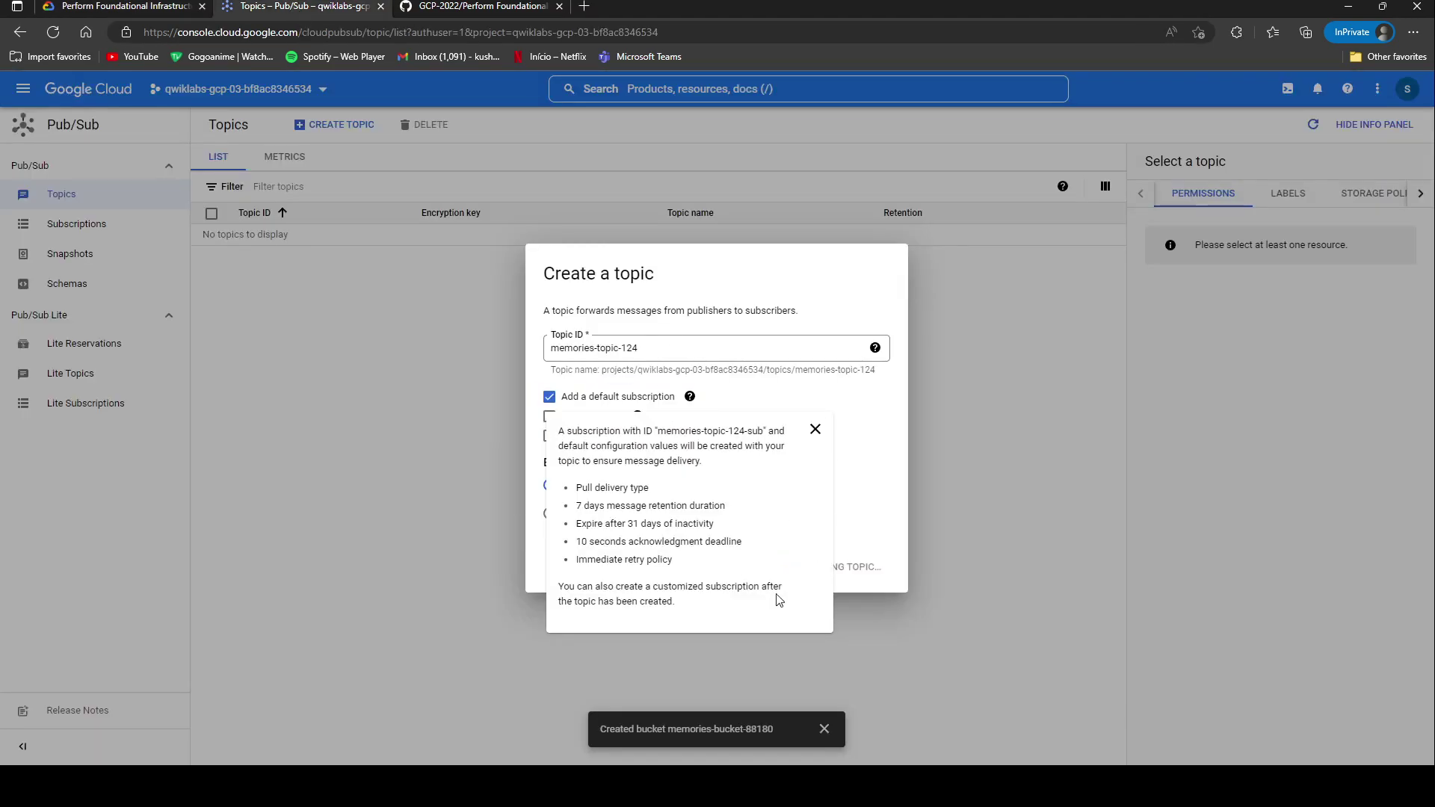
pyautogui.click(815, 429)
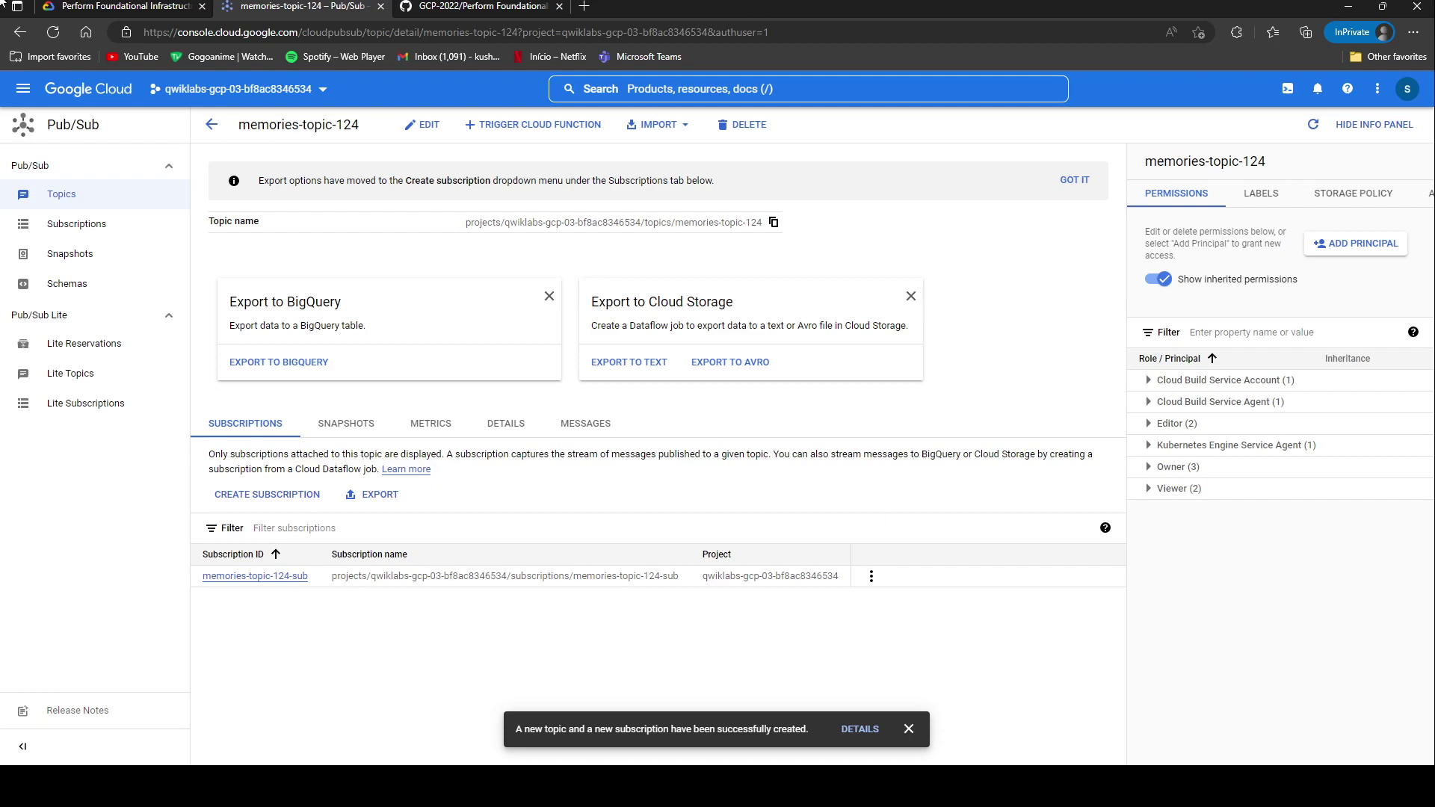
# Step: Check the lab progress for Task 2, the creation of the Pub/Sub topic memories-topic-124
pyautogui.click(111, 9)
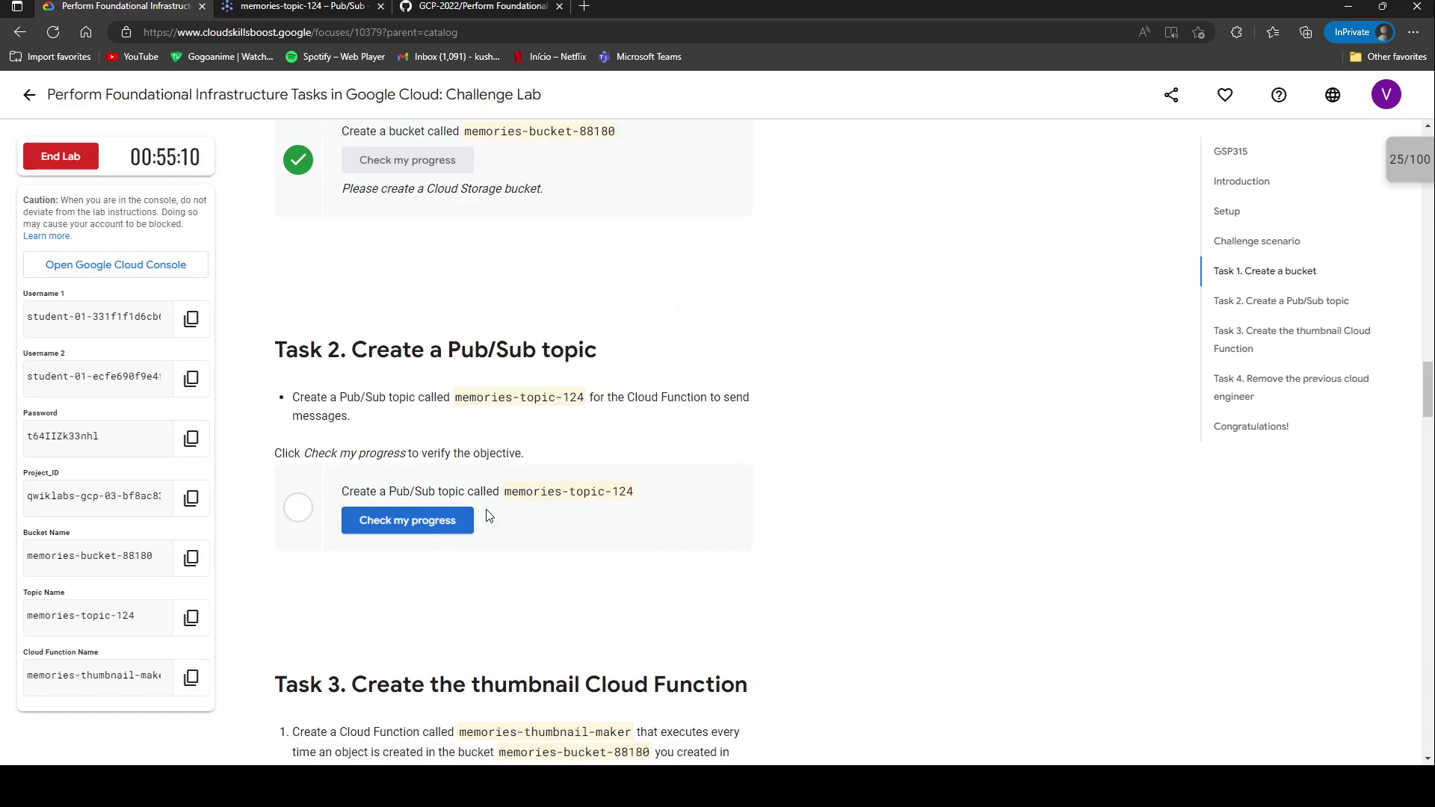
pyautogui.click(419, 520)
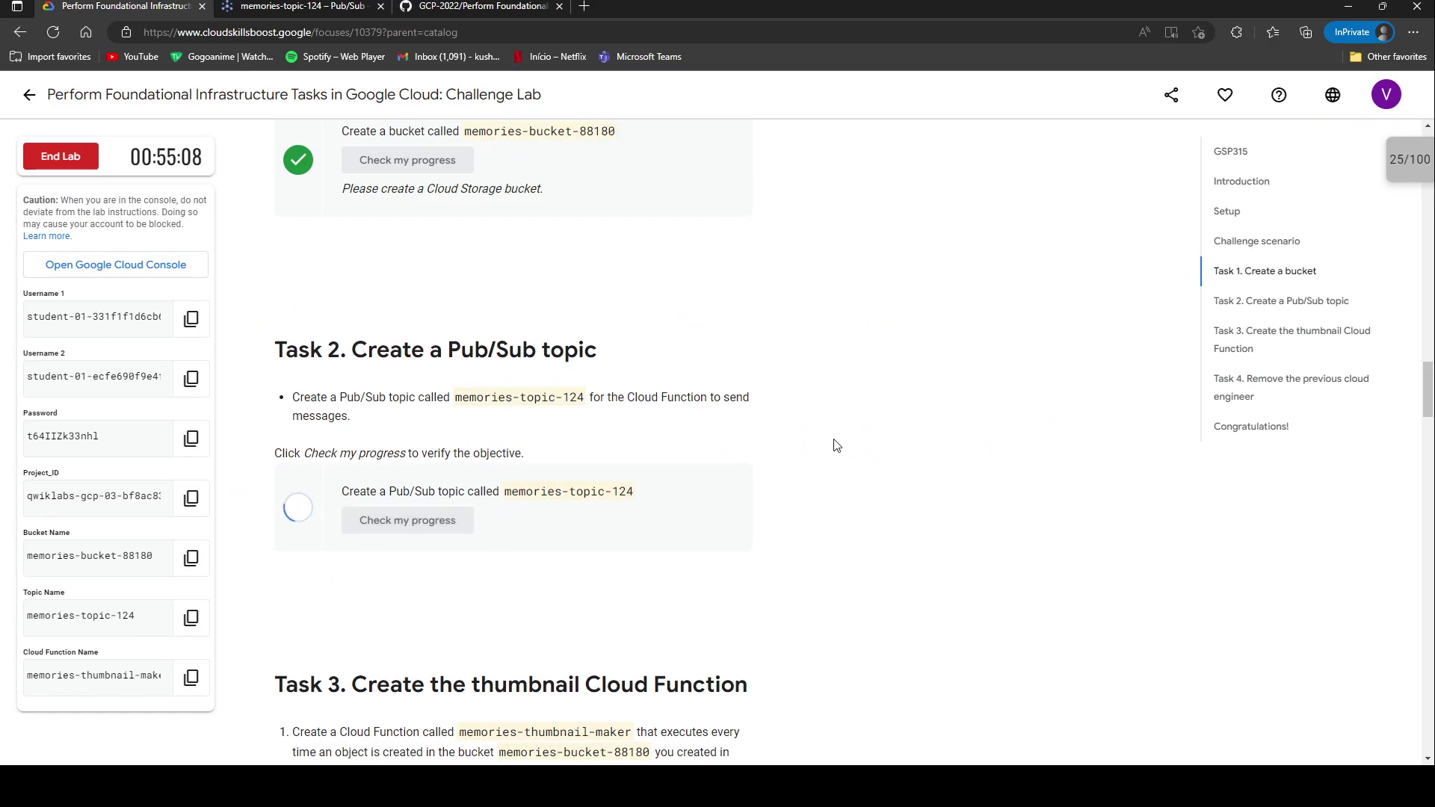
pyautogui.click(334, 6)
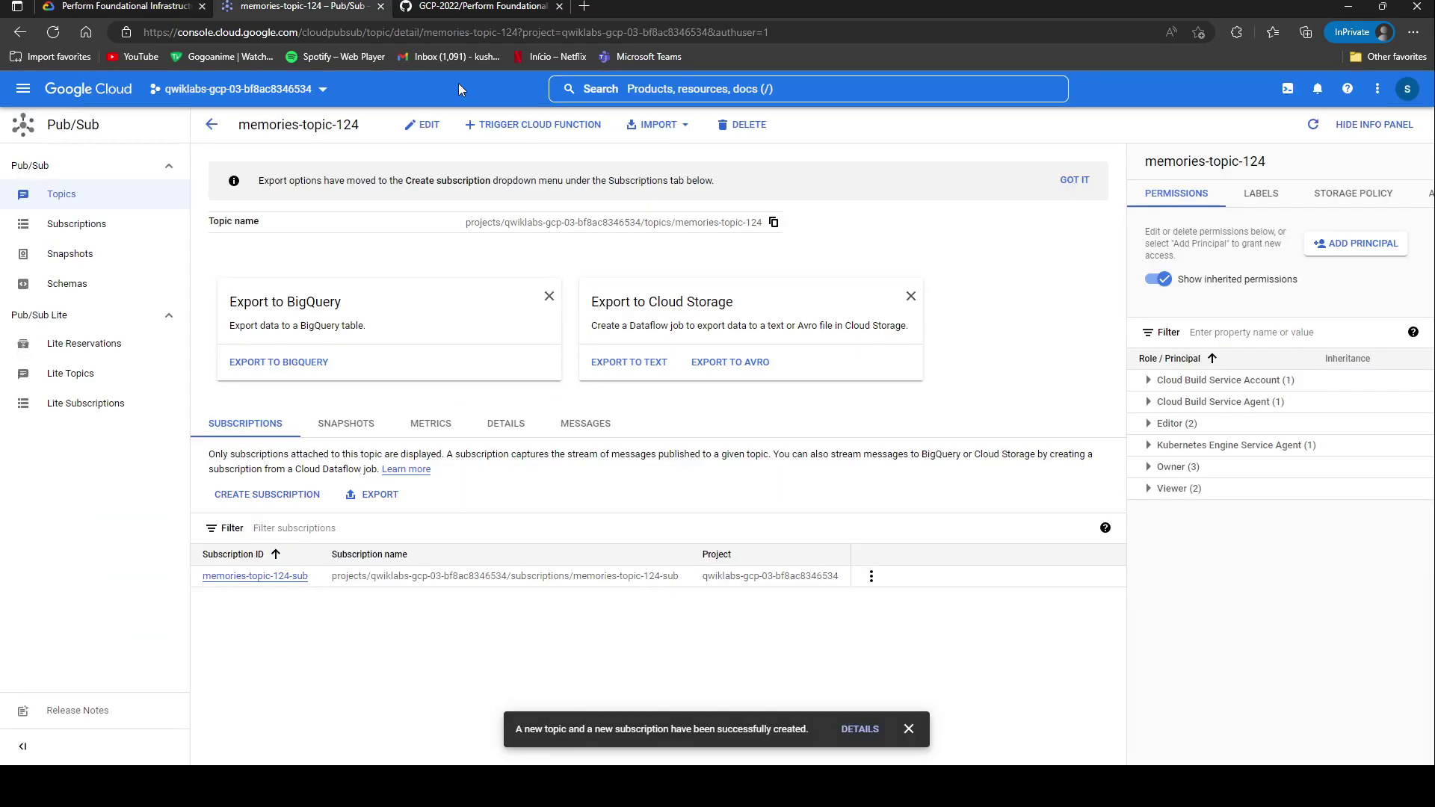
pyautogui.click(154, 3)
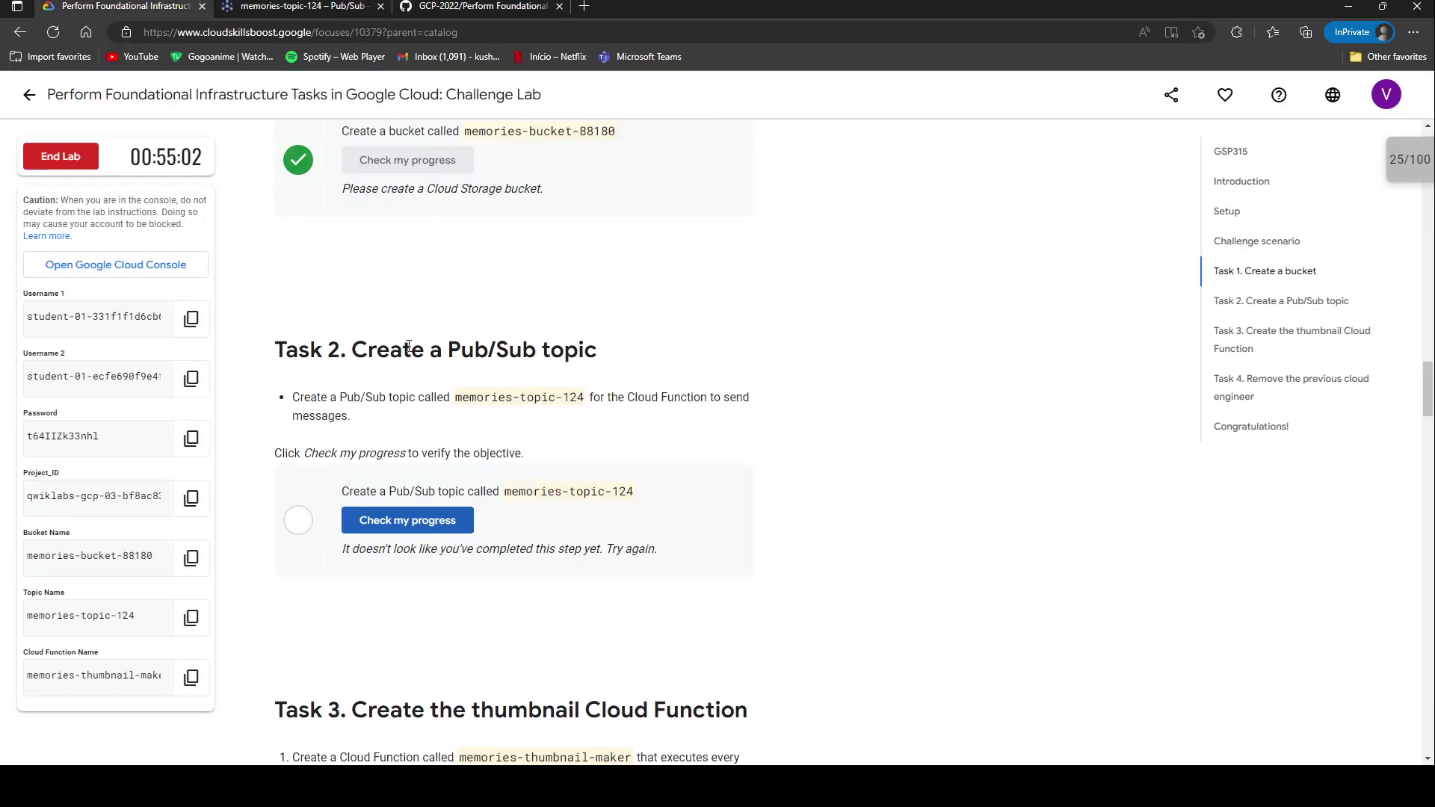
# Step: Review the Task 3 instructions in the lab and the GitHub walkthrough, and start a new function on the Cloud Functions page
pyautogui.scroll(-4, 358, 355)
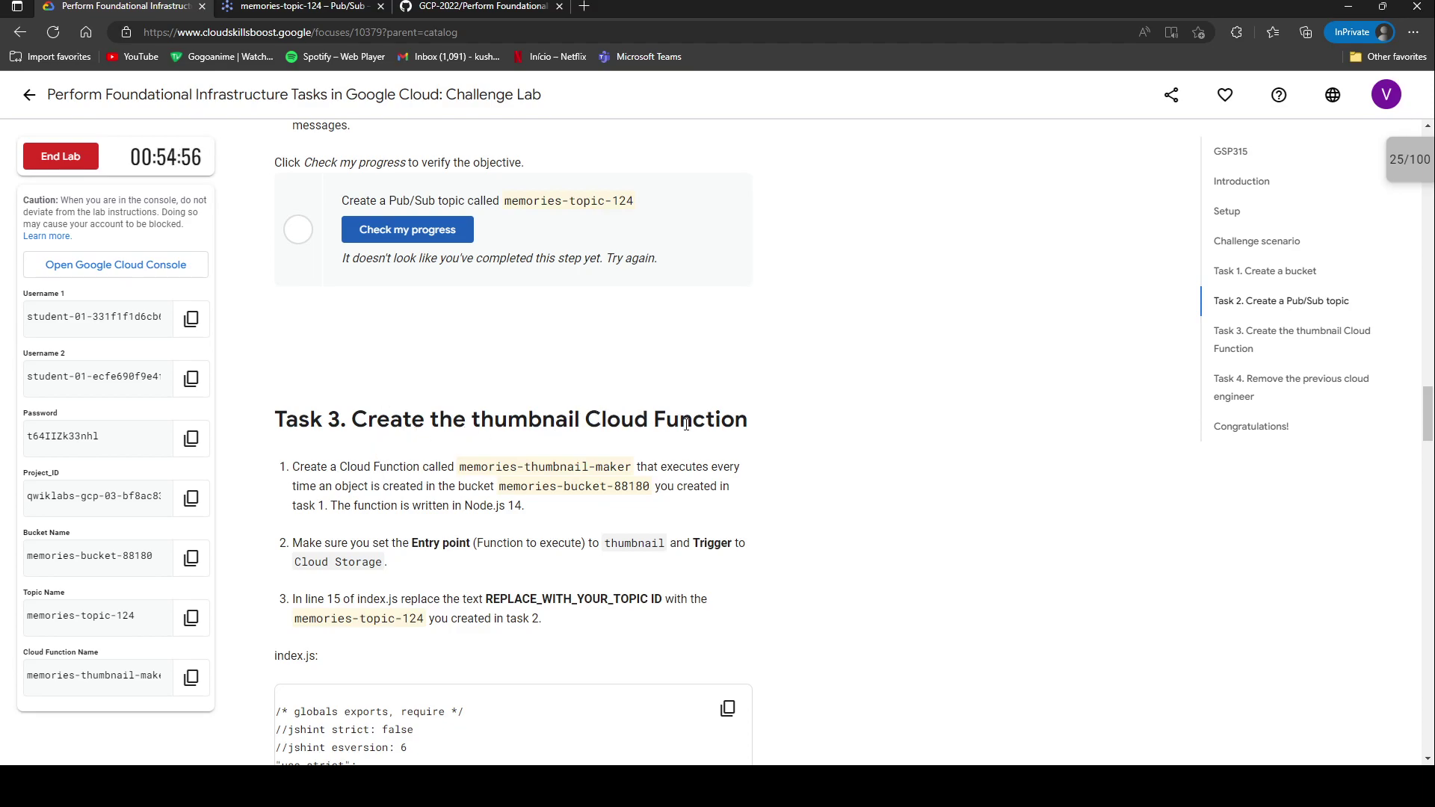
pyautogui.click(413, 7)
pyautogui.scroll(-4, 402, 442)
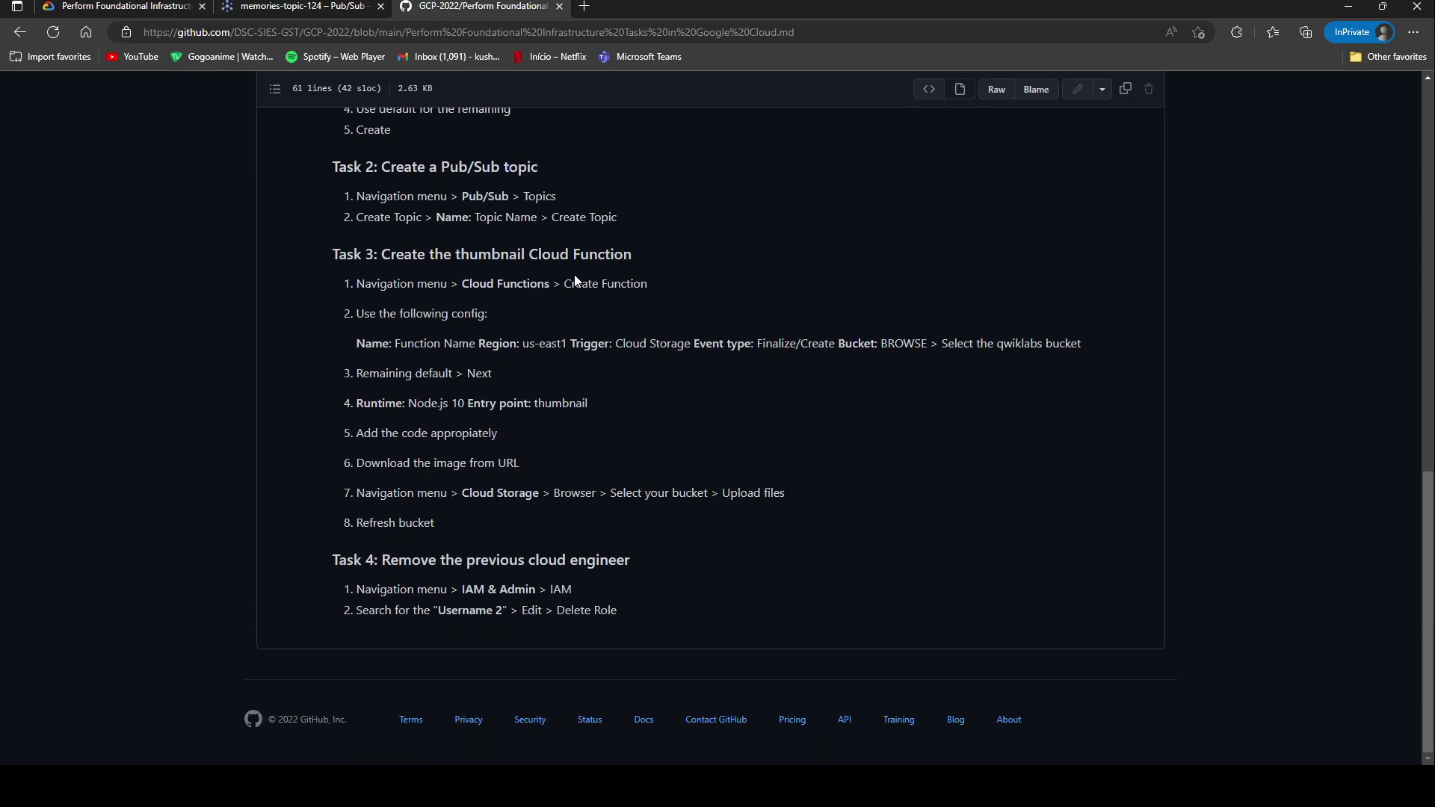
pyautogui.click(285, 7)
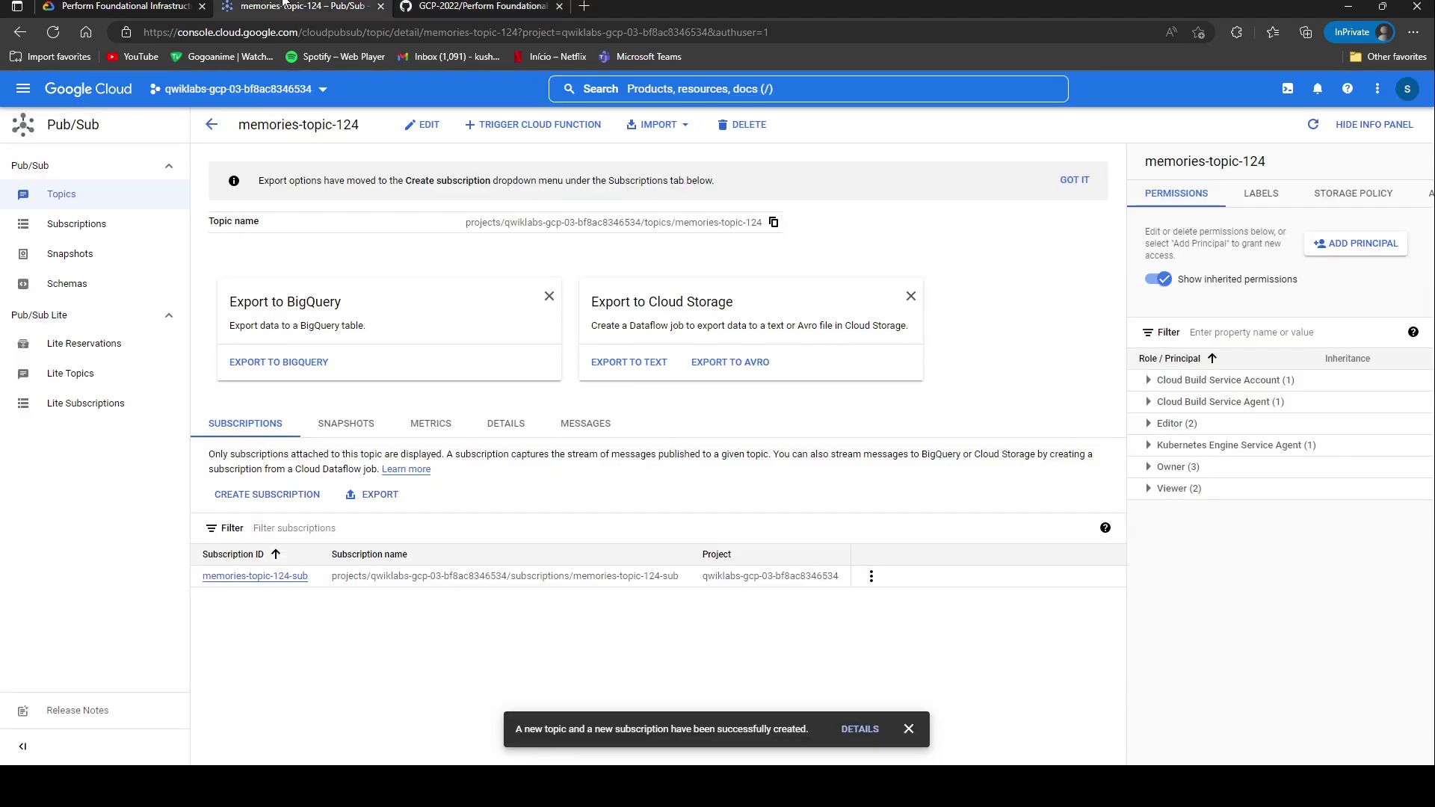
pyautogui.click(25, 93)
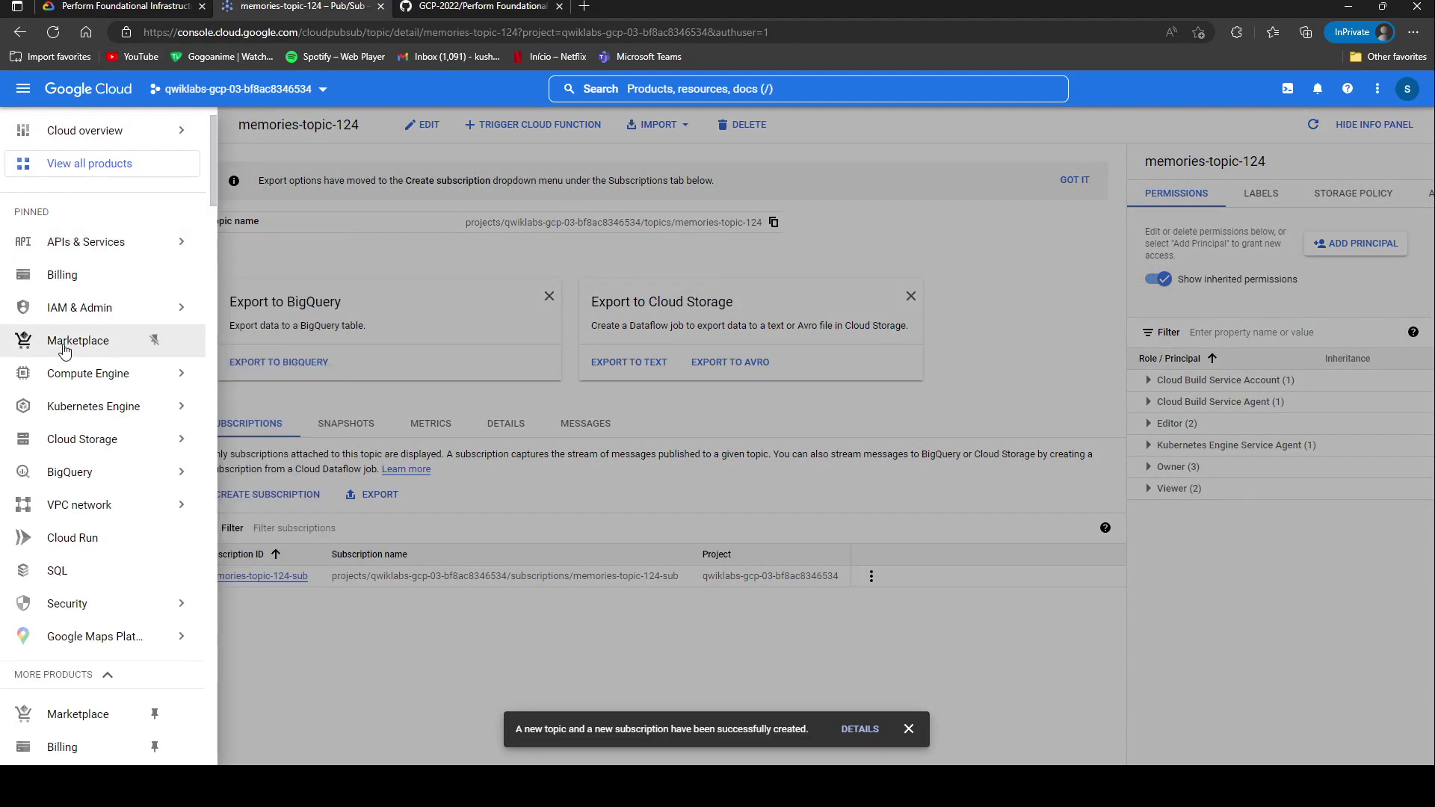
pyautogui.scroll(-9, 45, 585)
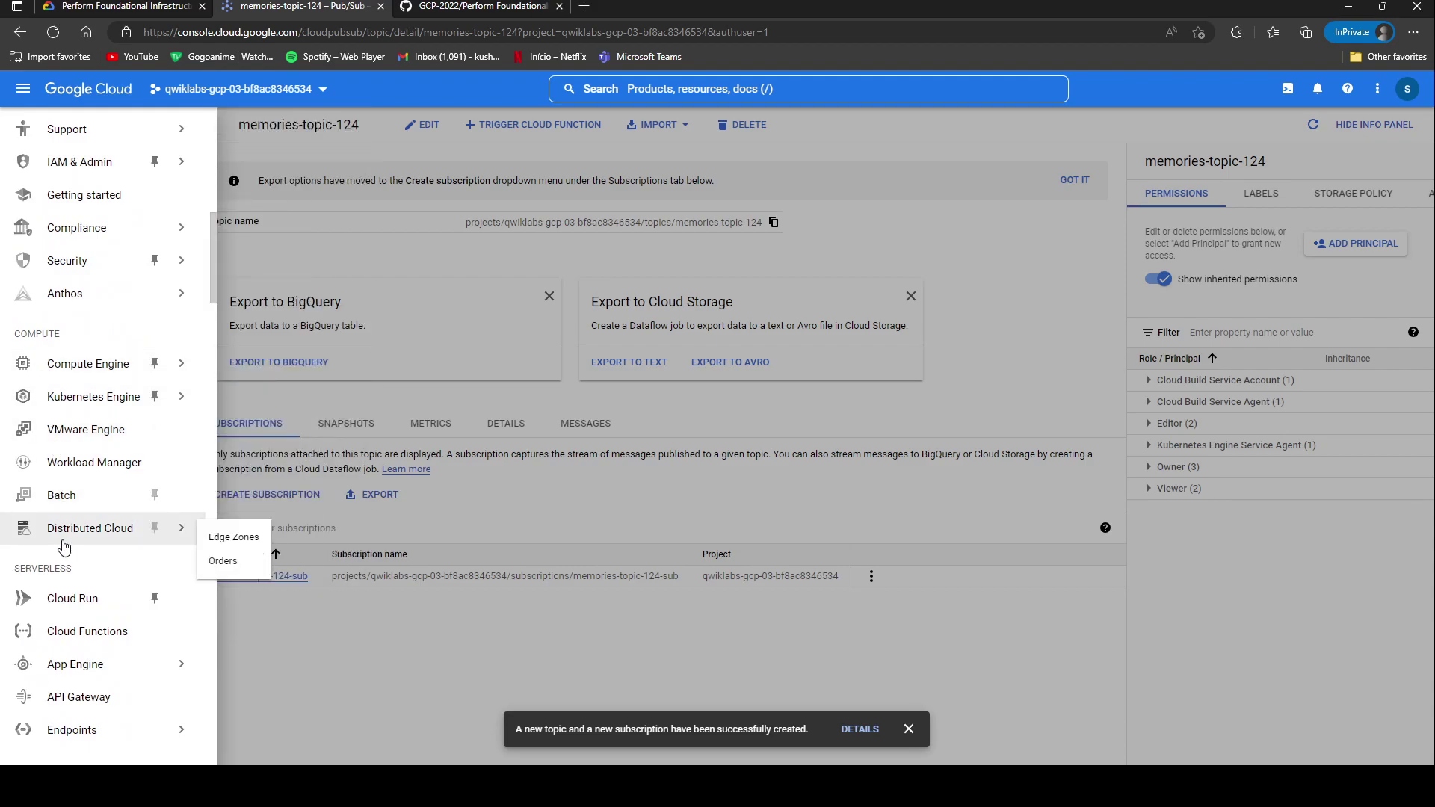
pyautogui.scroll(-3, 30, 523)
pyautogui.moveTo(81, 464)
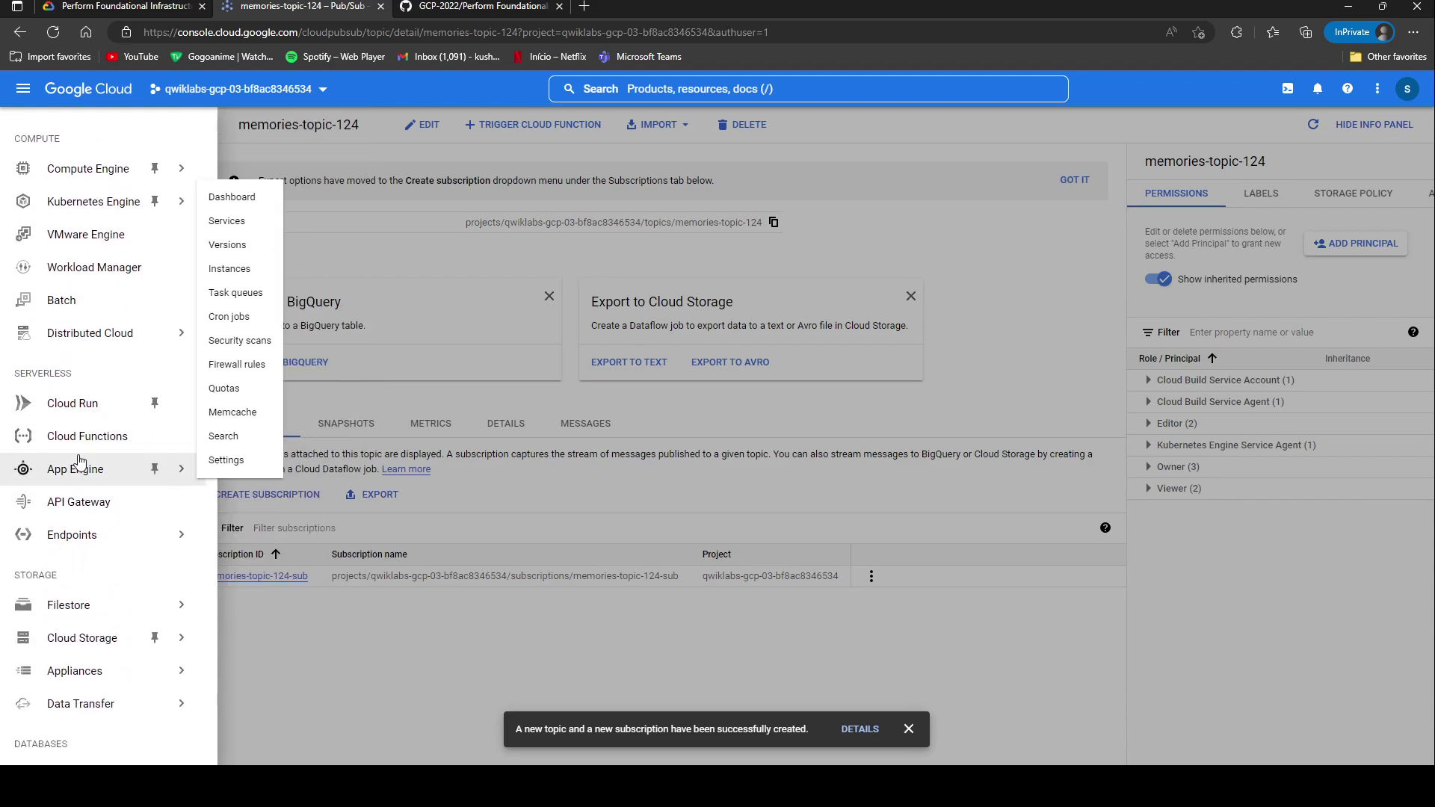
pyautogui.click(78, 437)
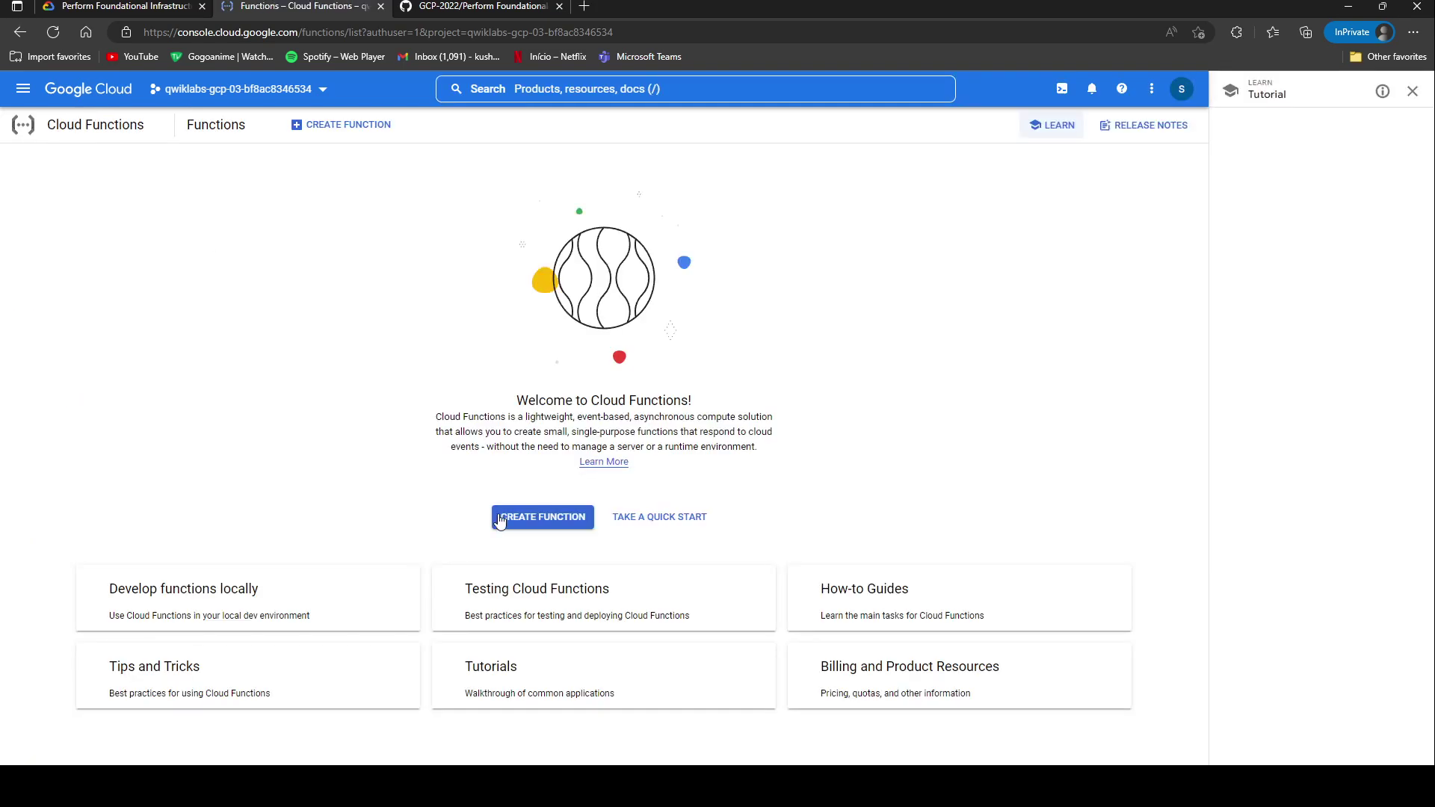
pyautogui.click(502, 525)
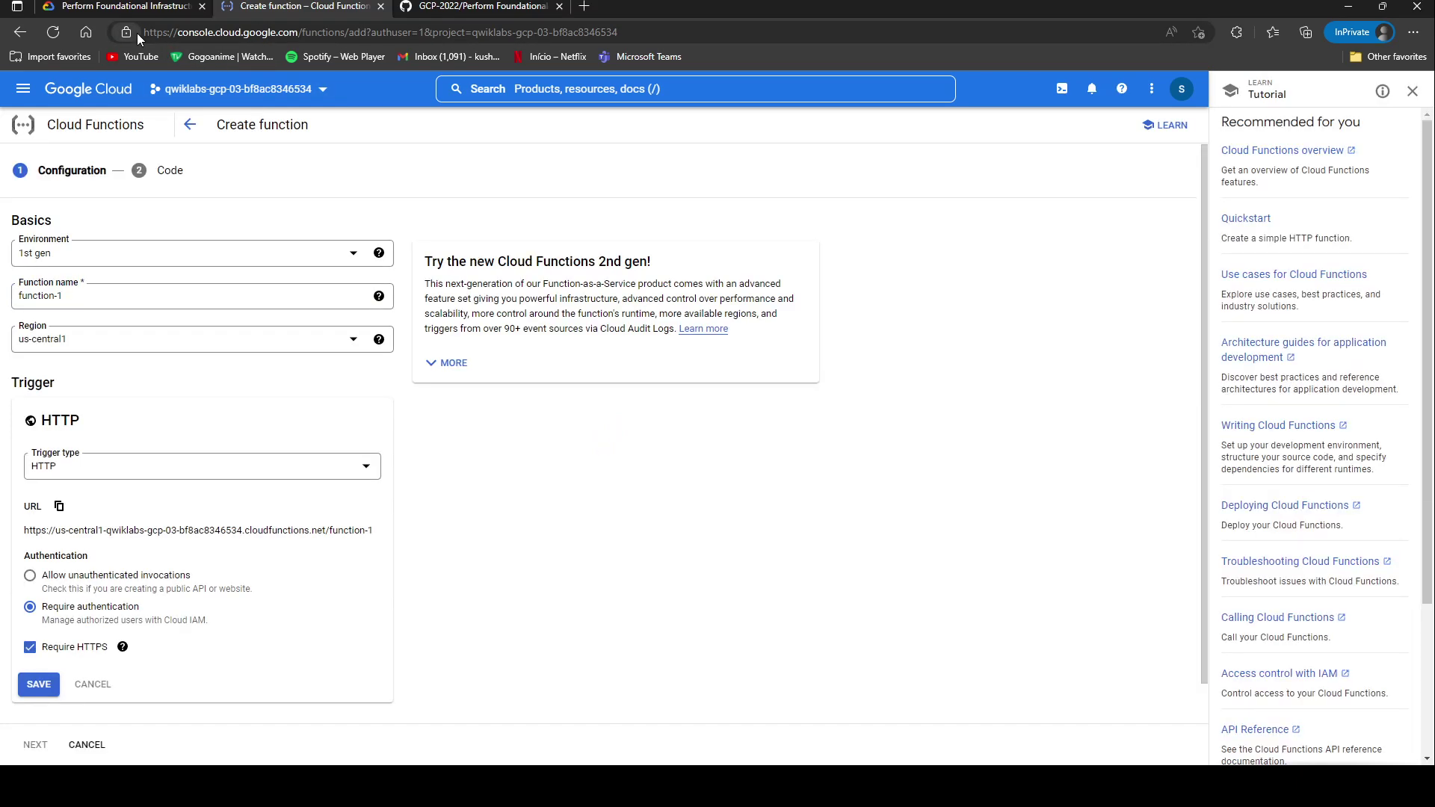
# Step: Name the new function memories-thumbnail-maker using the Cloud Function name copied from the lab details
pyautogui.click(142, 7)
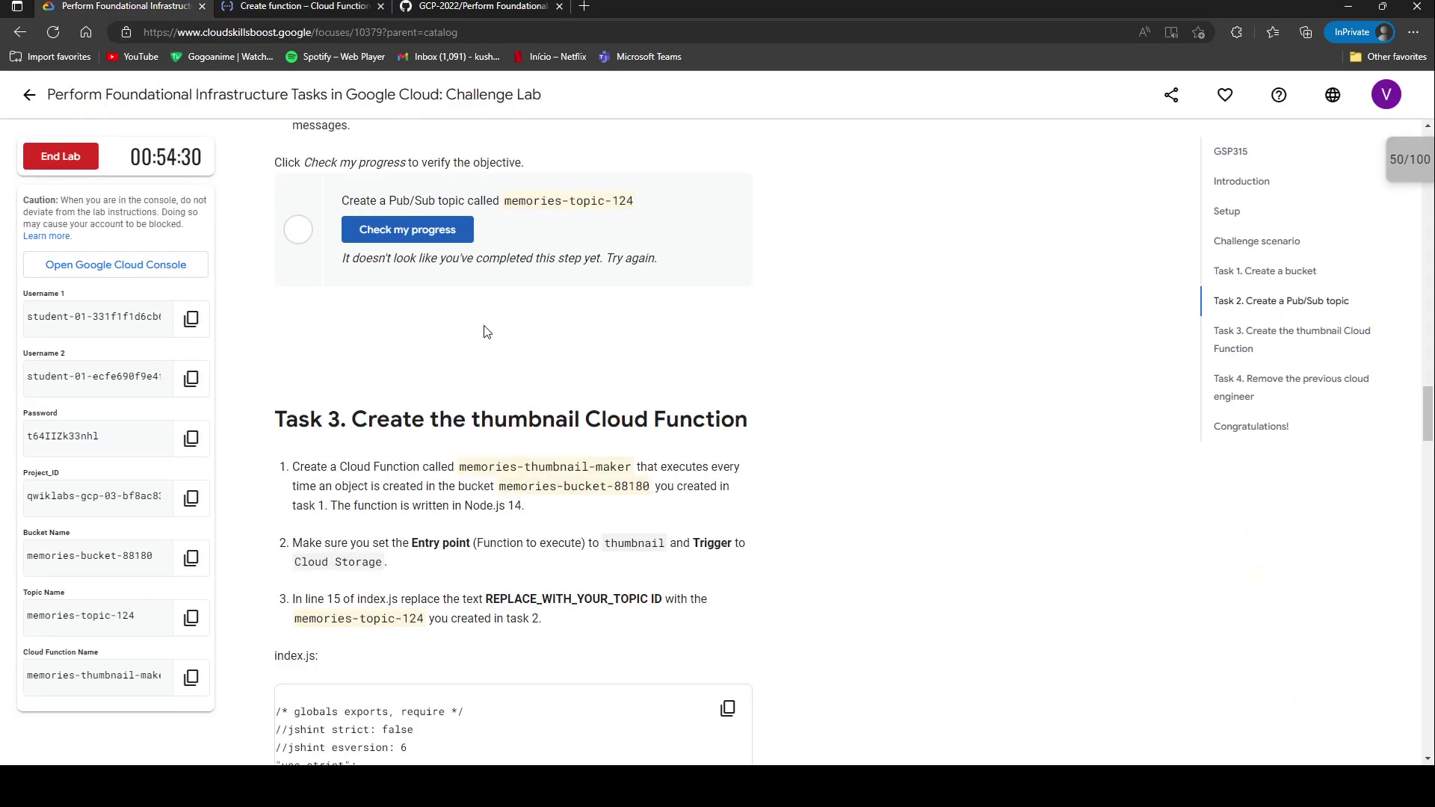
pyautogui.click(190, 691)
pyautogui.click(261, 6)
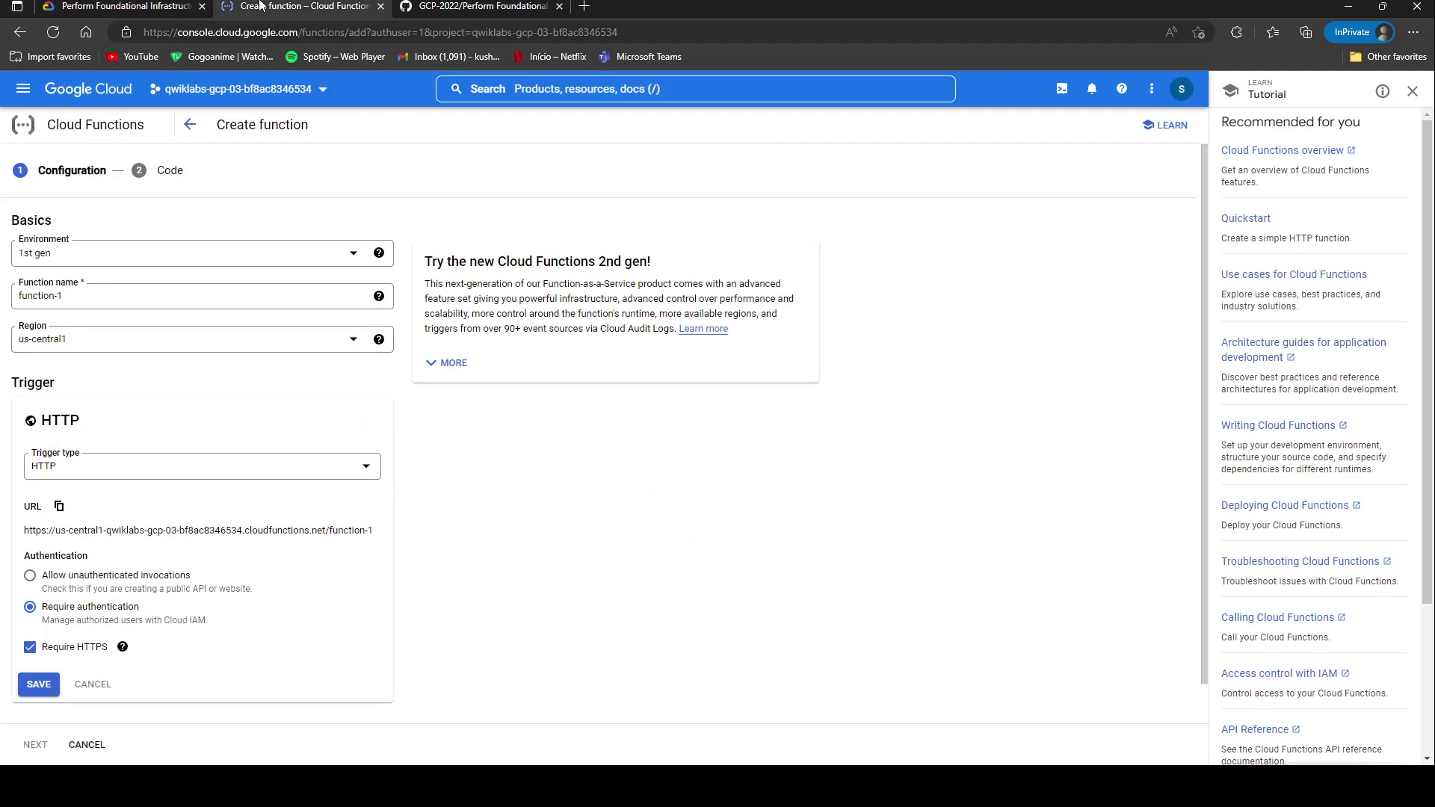
pyautogui.click(106, 299)
pyautogui.hotkey('ctrl', 'a')
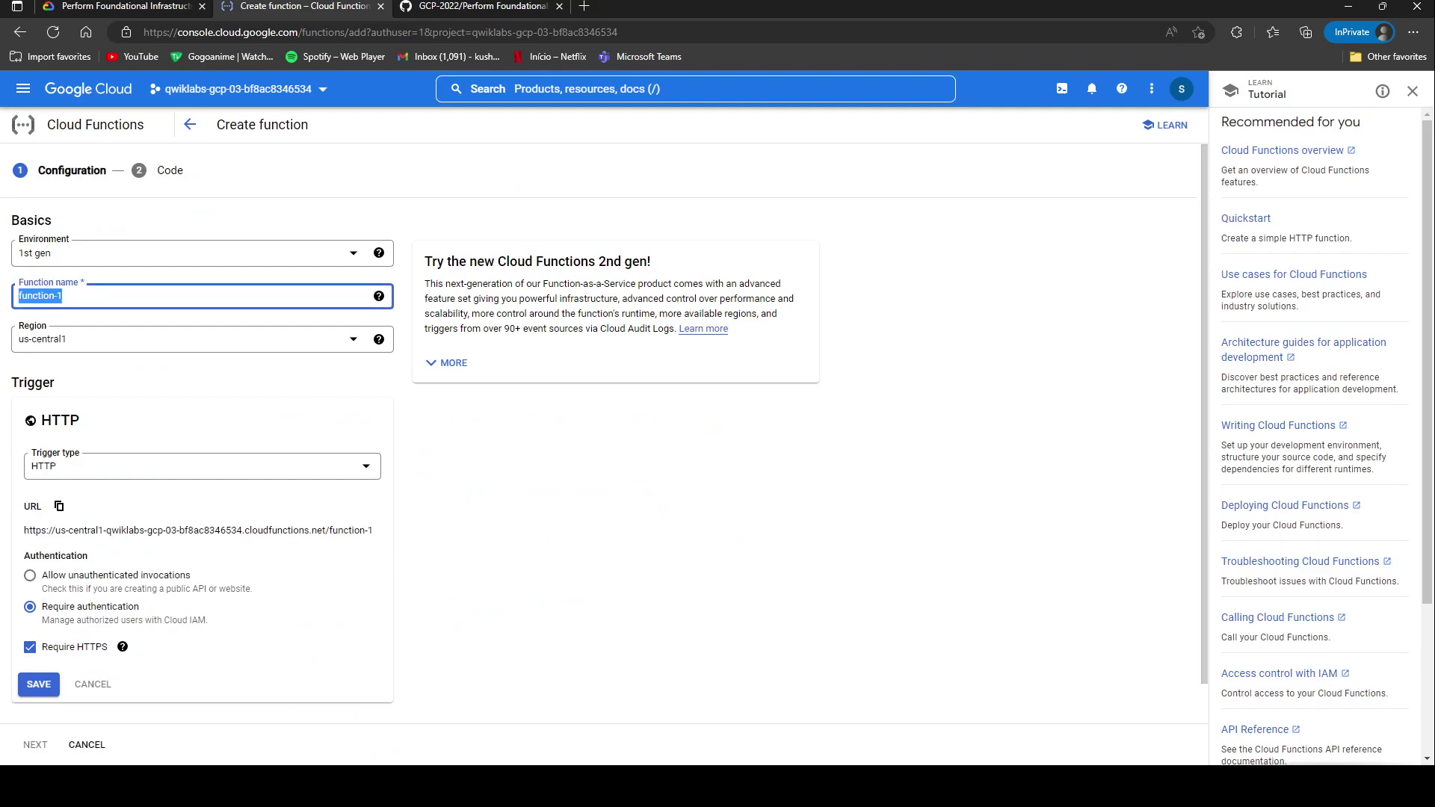
pyautogui.hotkey('ctrl', 'v')
# Step: Consult the Task 3 configuration in the lab and GitHub walkthrough, and set the function's region to us-east1
pyautogui.click(112, 6)
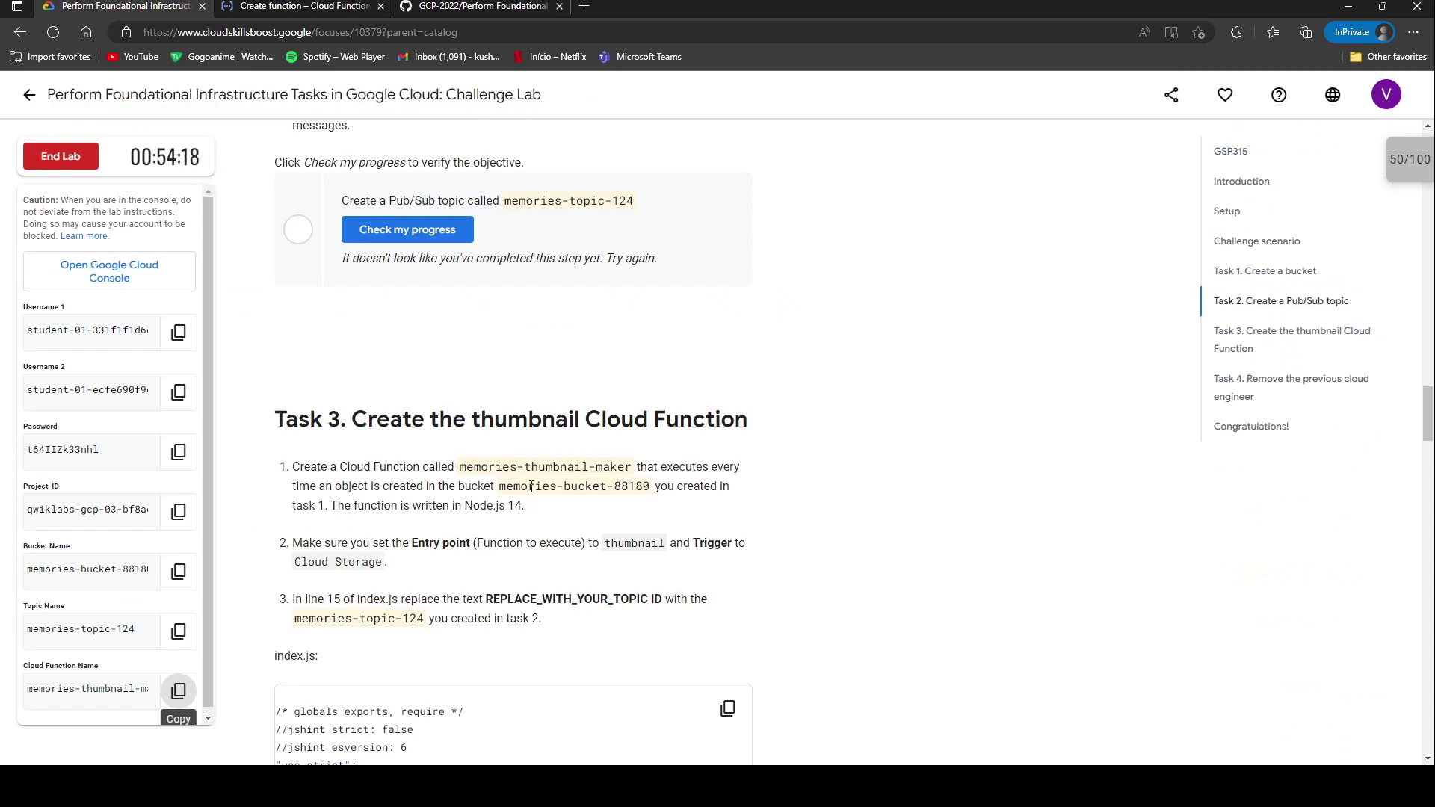
pyautogui.click(254, 6)
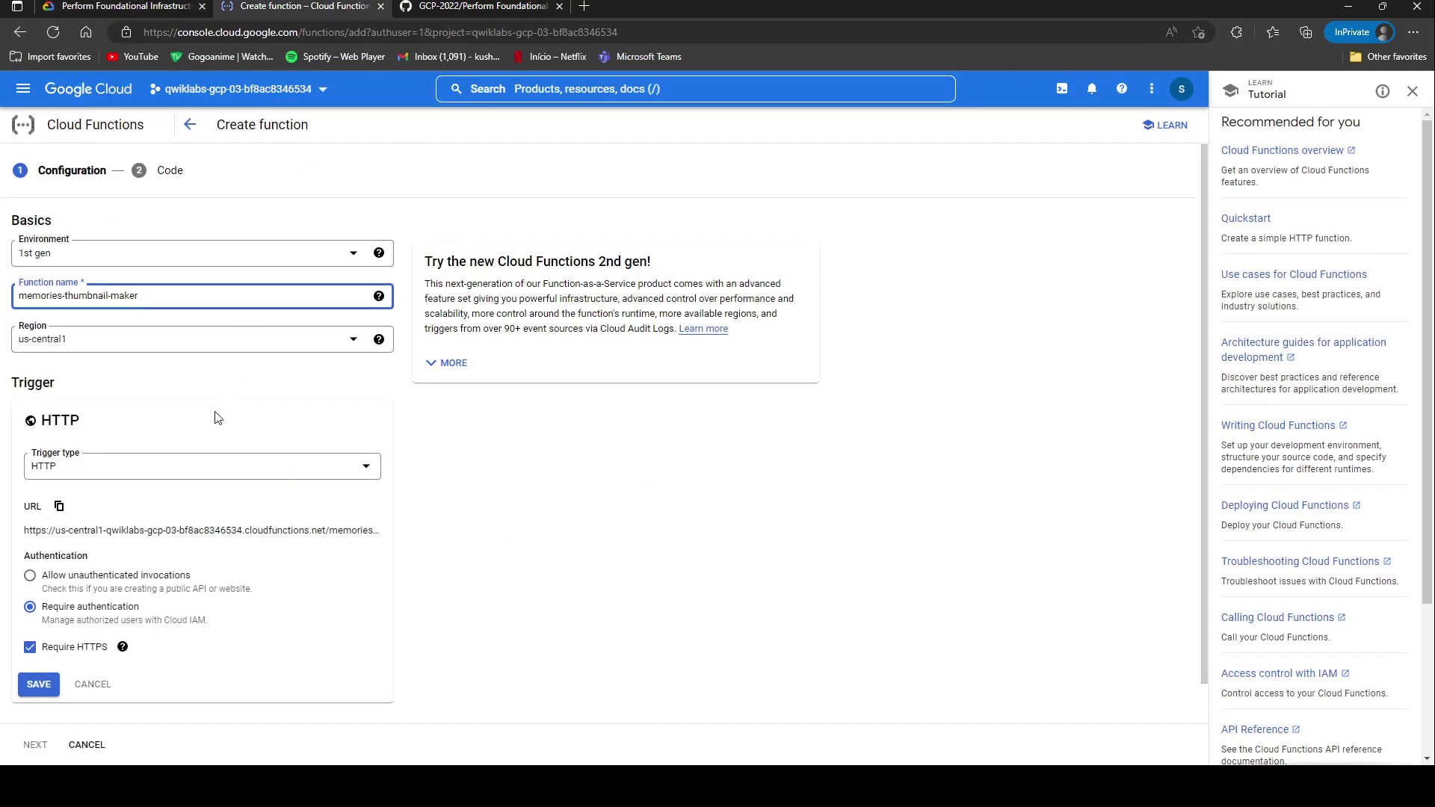
pyautogui.click(479, 6)
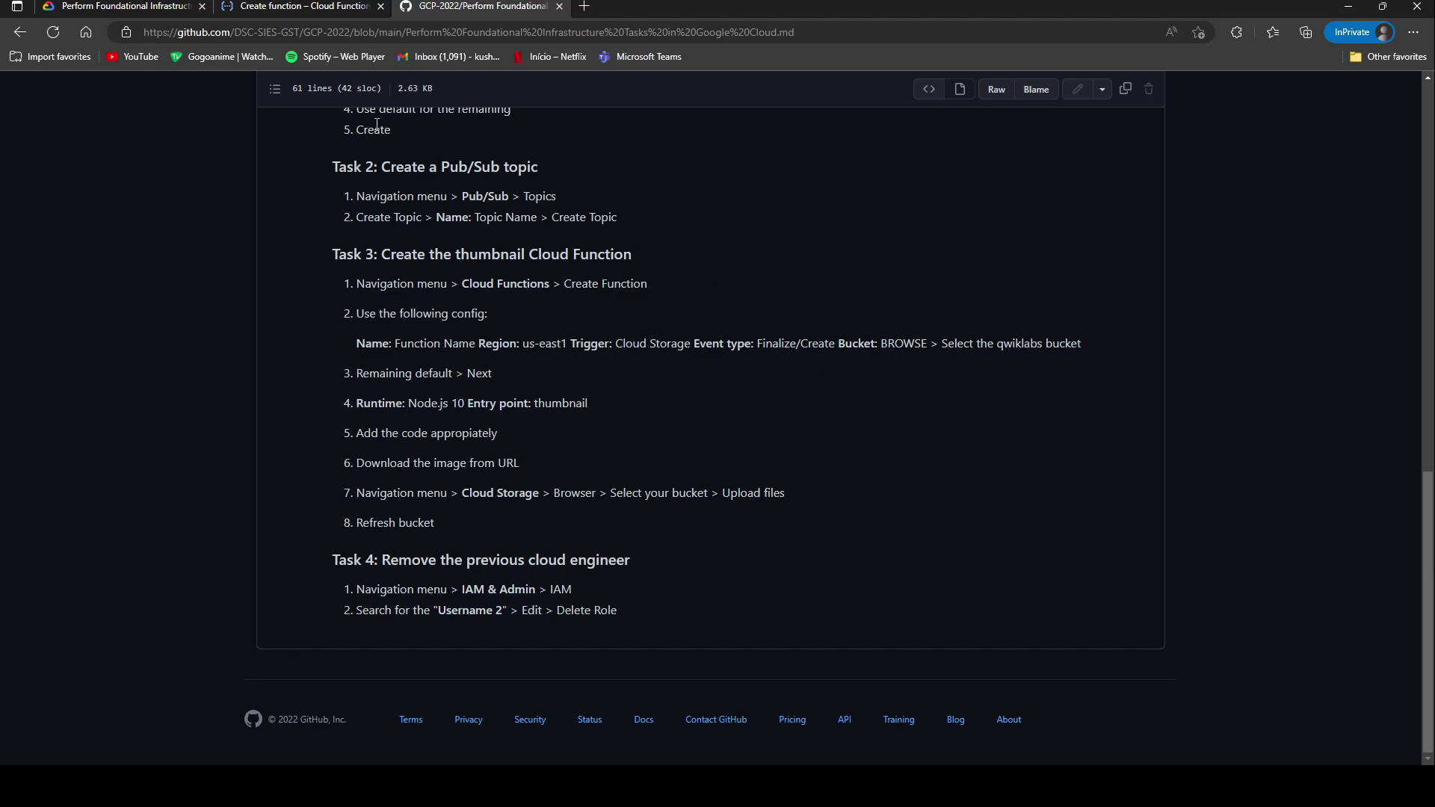
pyautogui.click(334, 11)
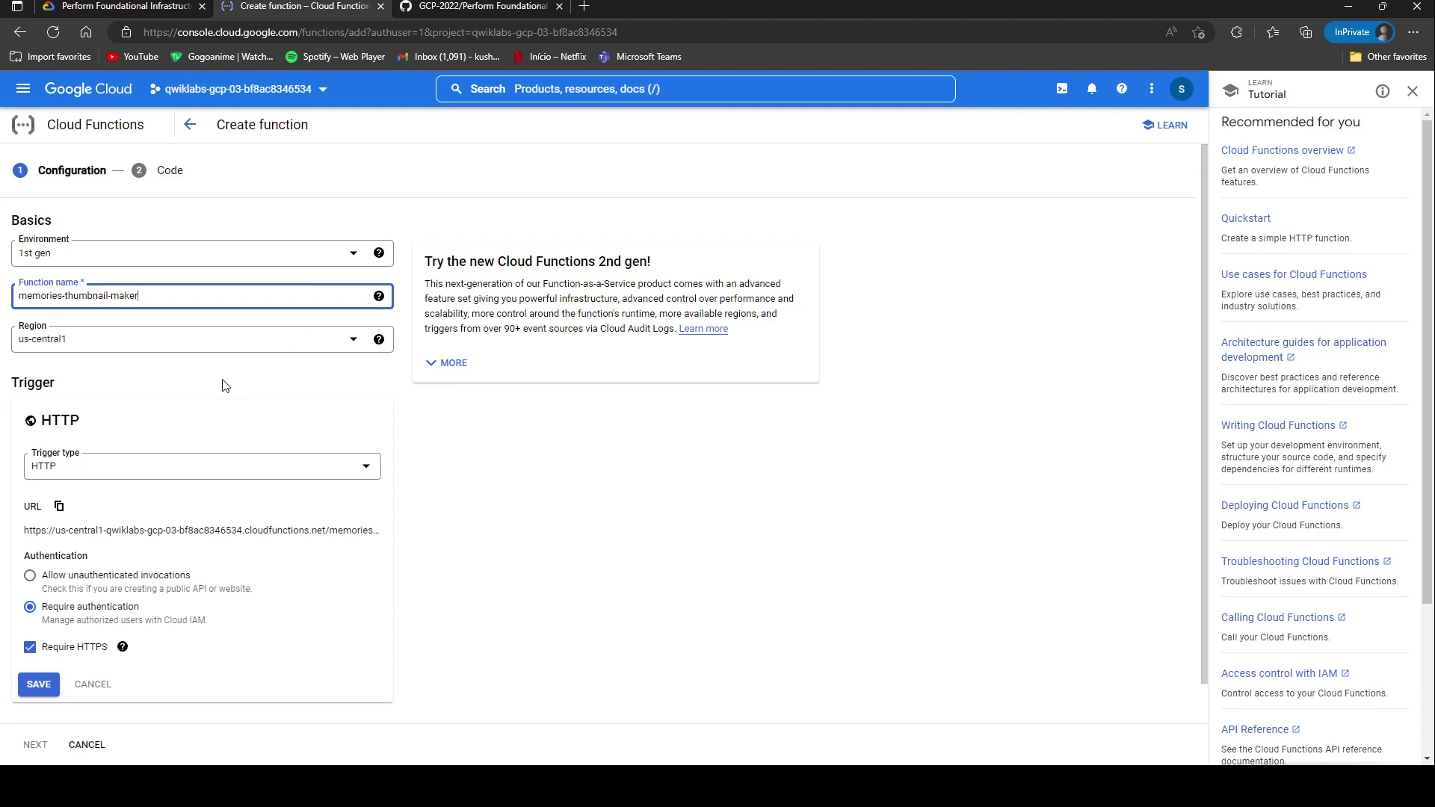
pyautogui.click(224, 347)
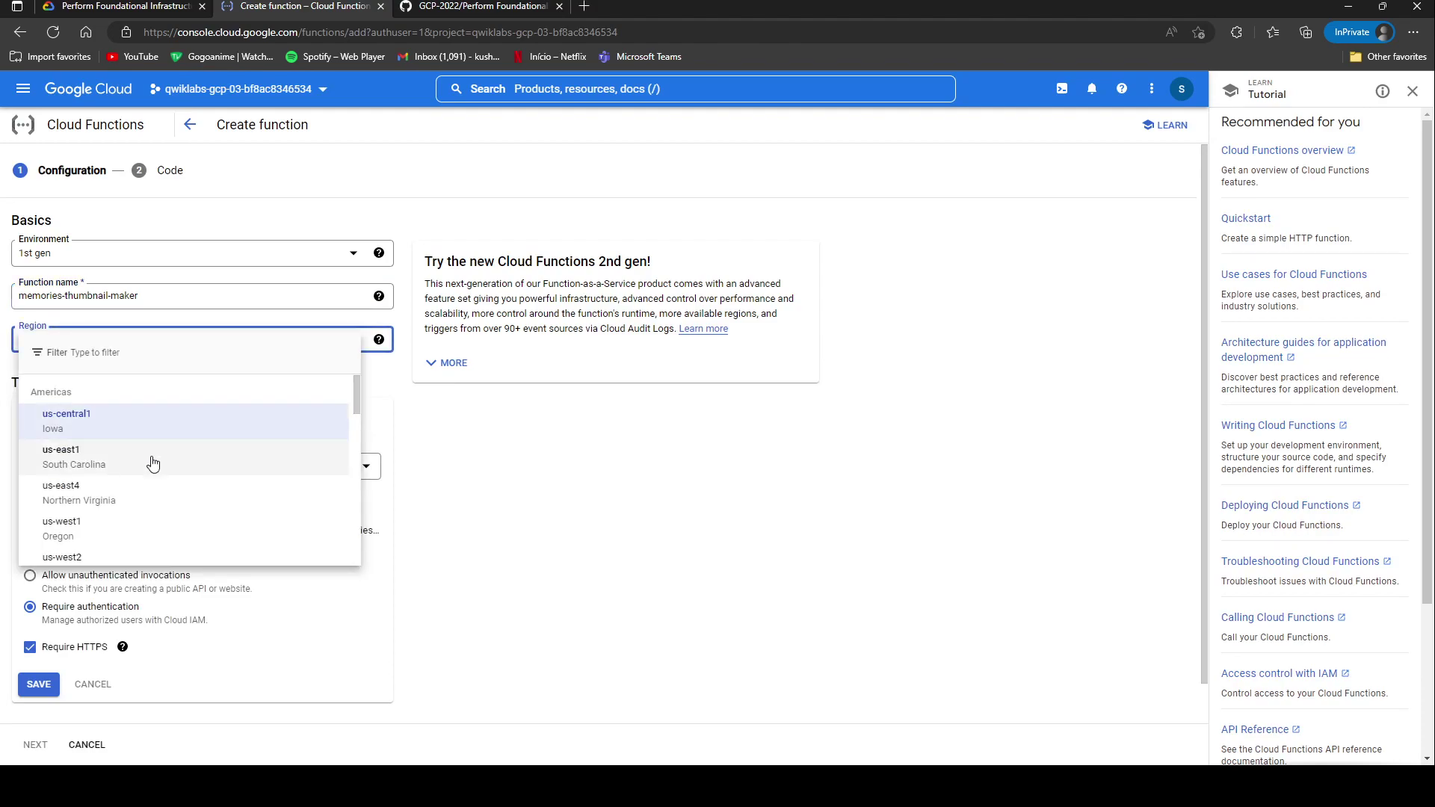
pyautogui.click(152, 464)
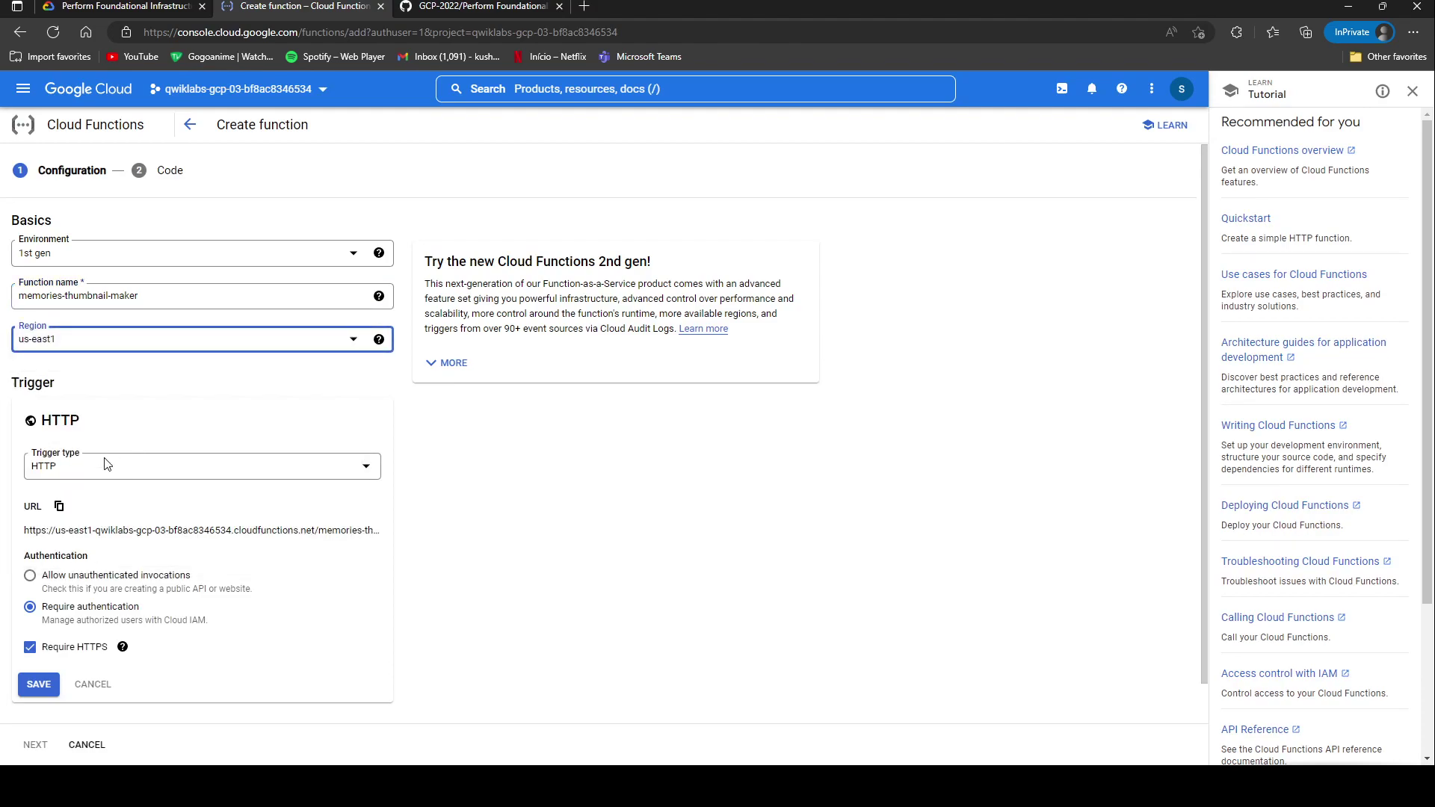
pyautogui.scroll(-1, 75, 591)
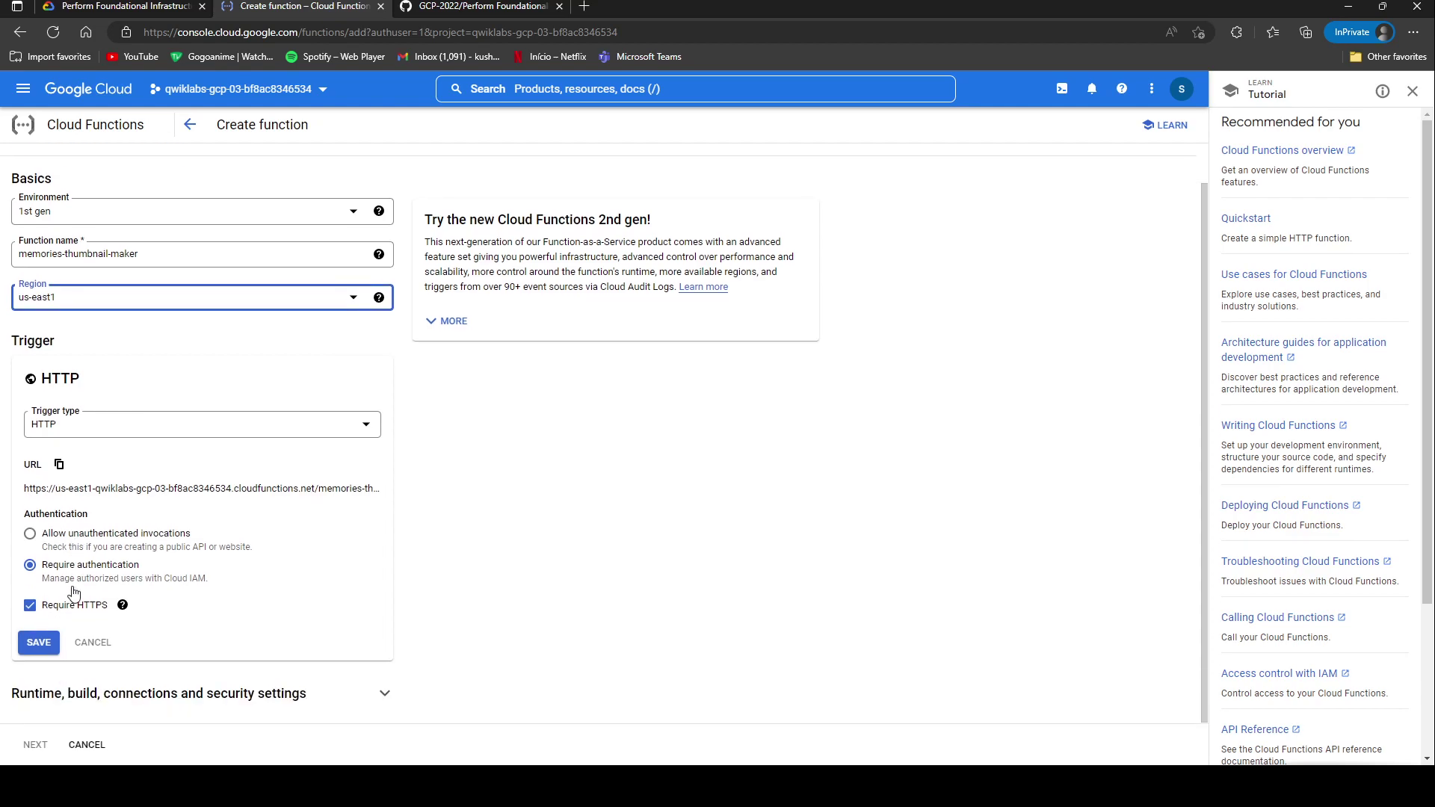
pyautogui.click(36, 644)
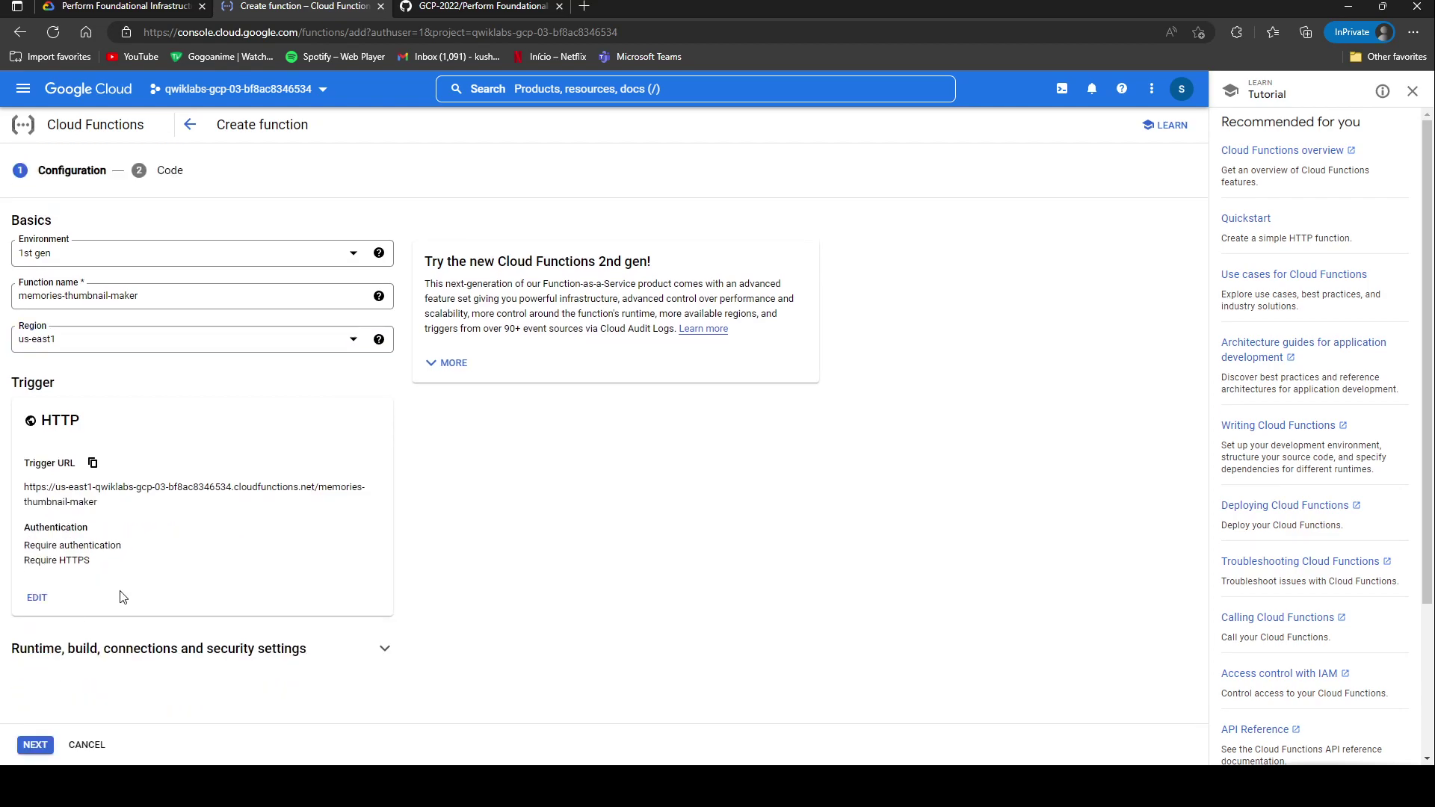
pyautogui.click(124, 649)
pyautogui.scroll(-4, 124, 649)
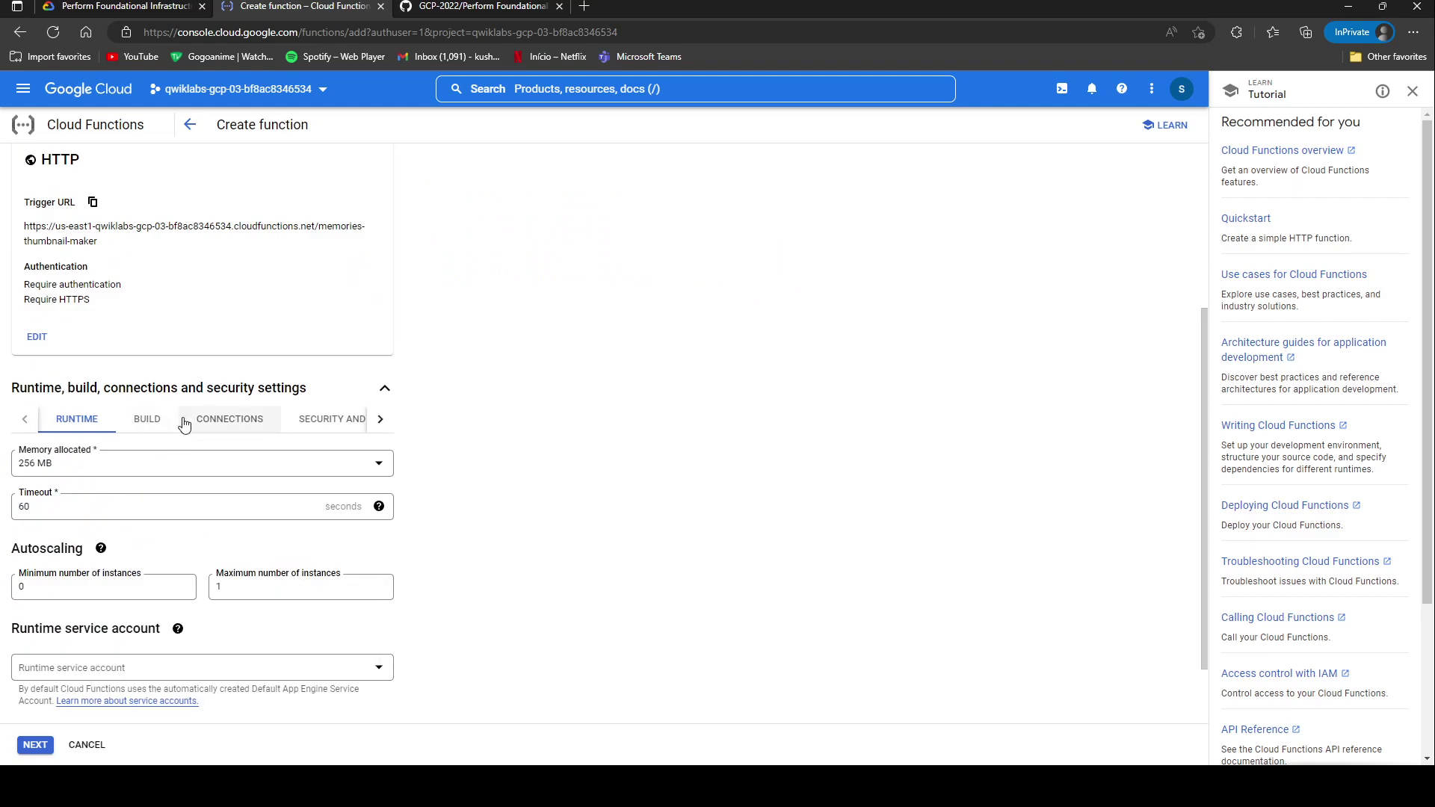
pyautogui.click(424, 6)
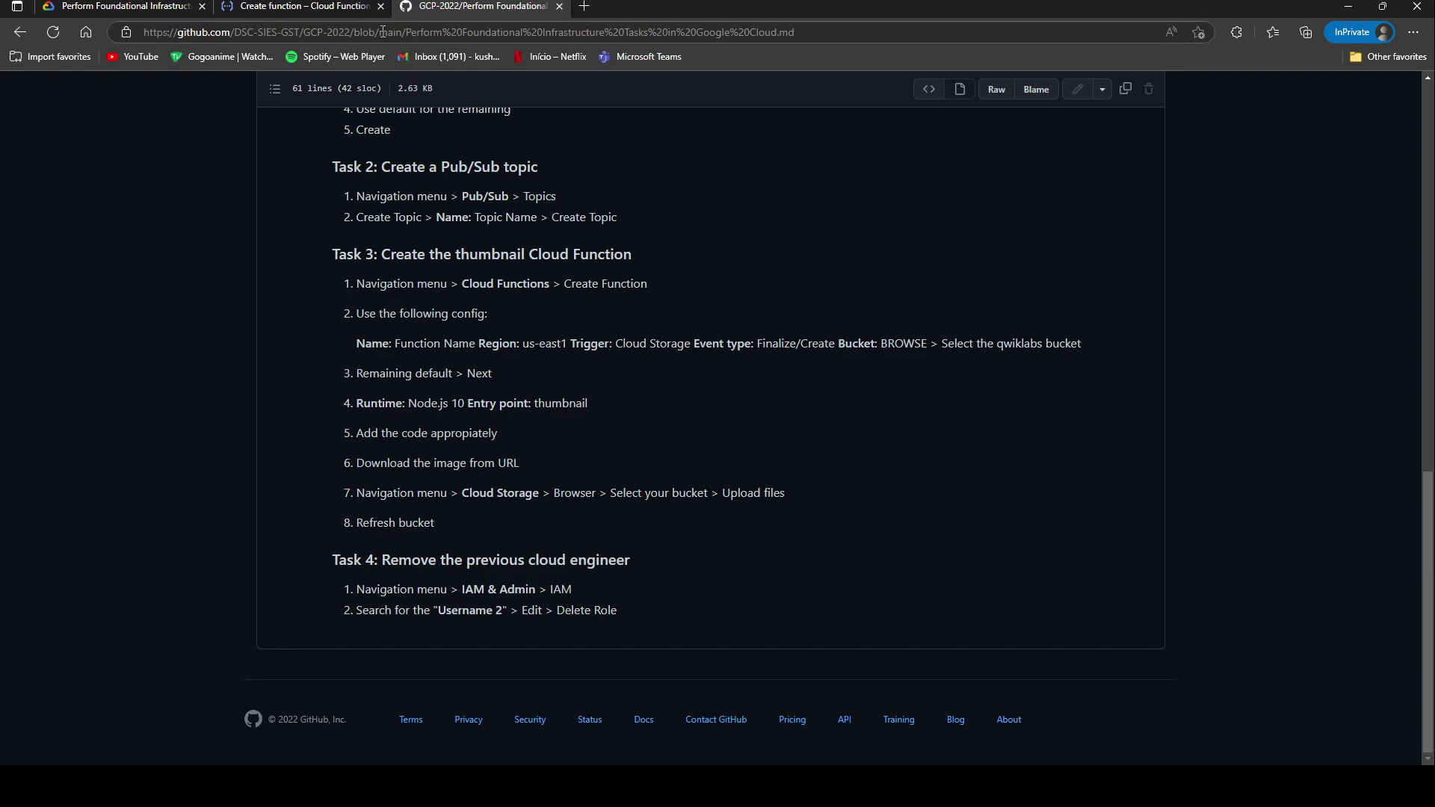
pyautogui.click(344, 7)
pyautogui.scroll(-2, 89, 523)
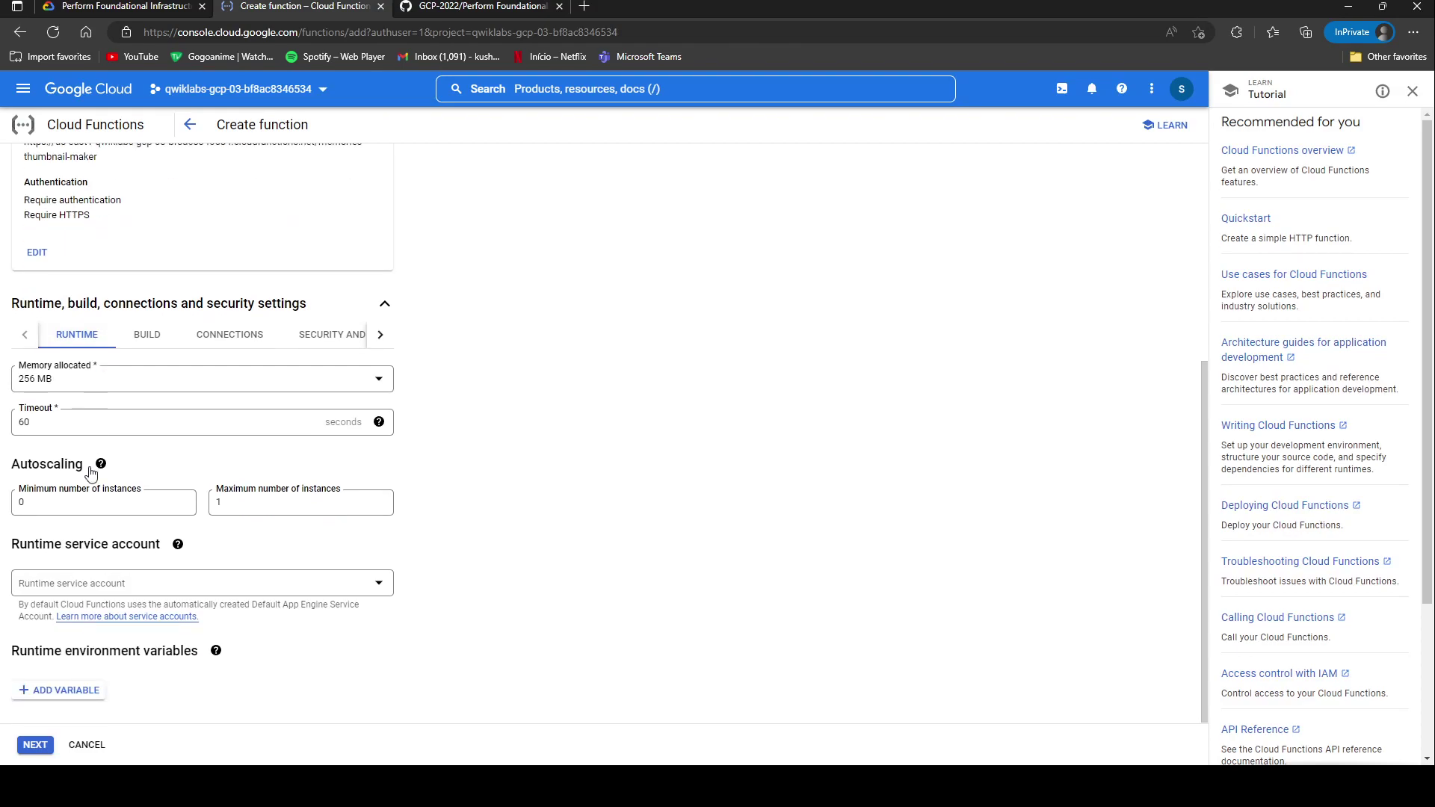
pyautogui.click(35, 745)
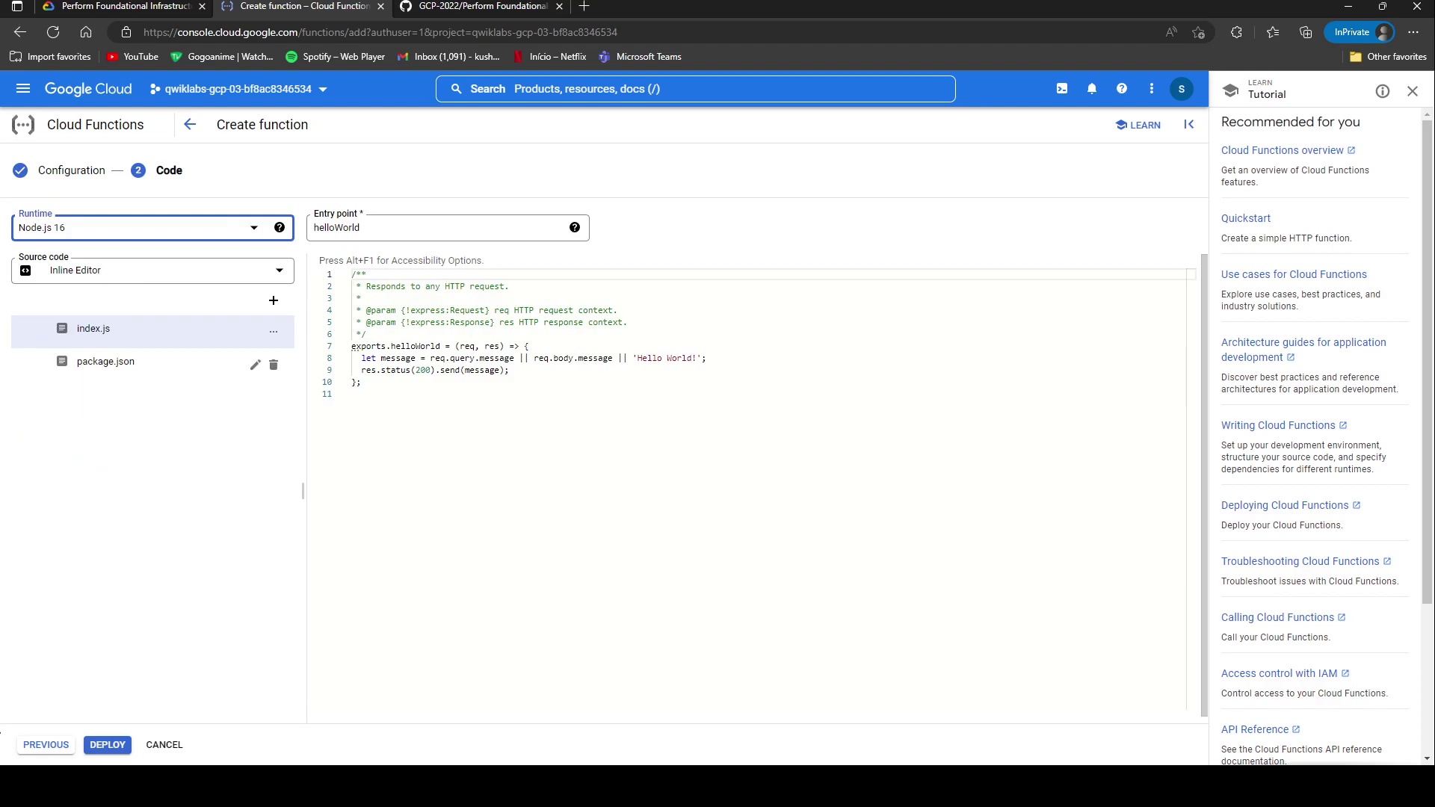
pyautogui.click(47, 745)
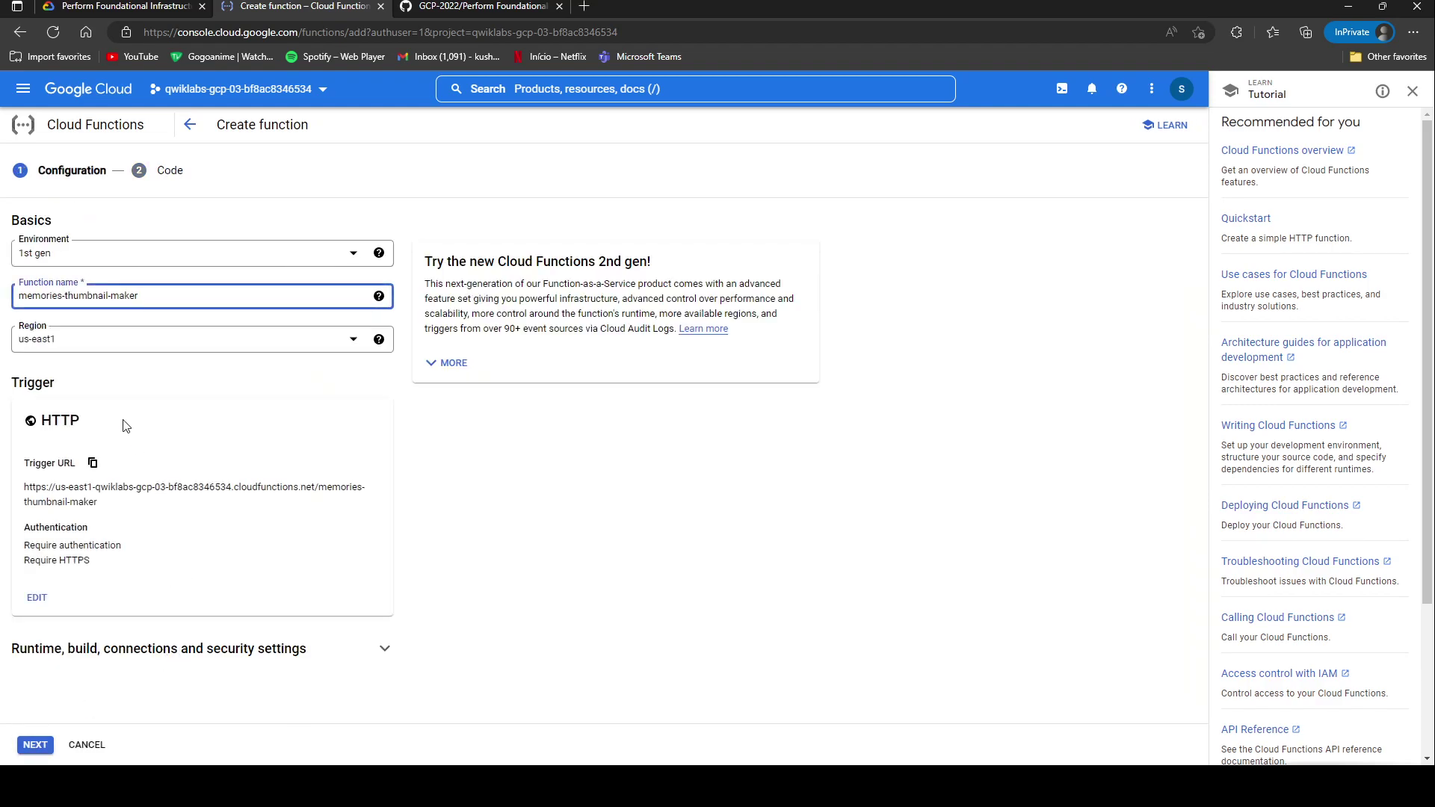
# Step: Set the function's trigger type to Cloud Storage and its event type to "On (finalizing/creating) file in the selected bucket"
pyautogui.click(35, 598)
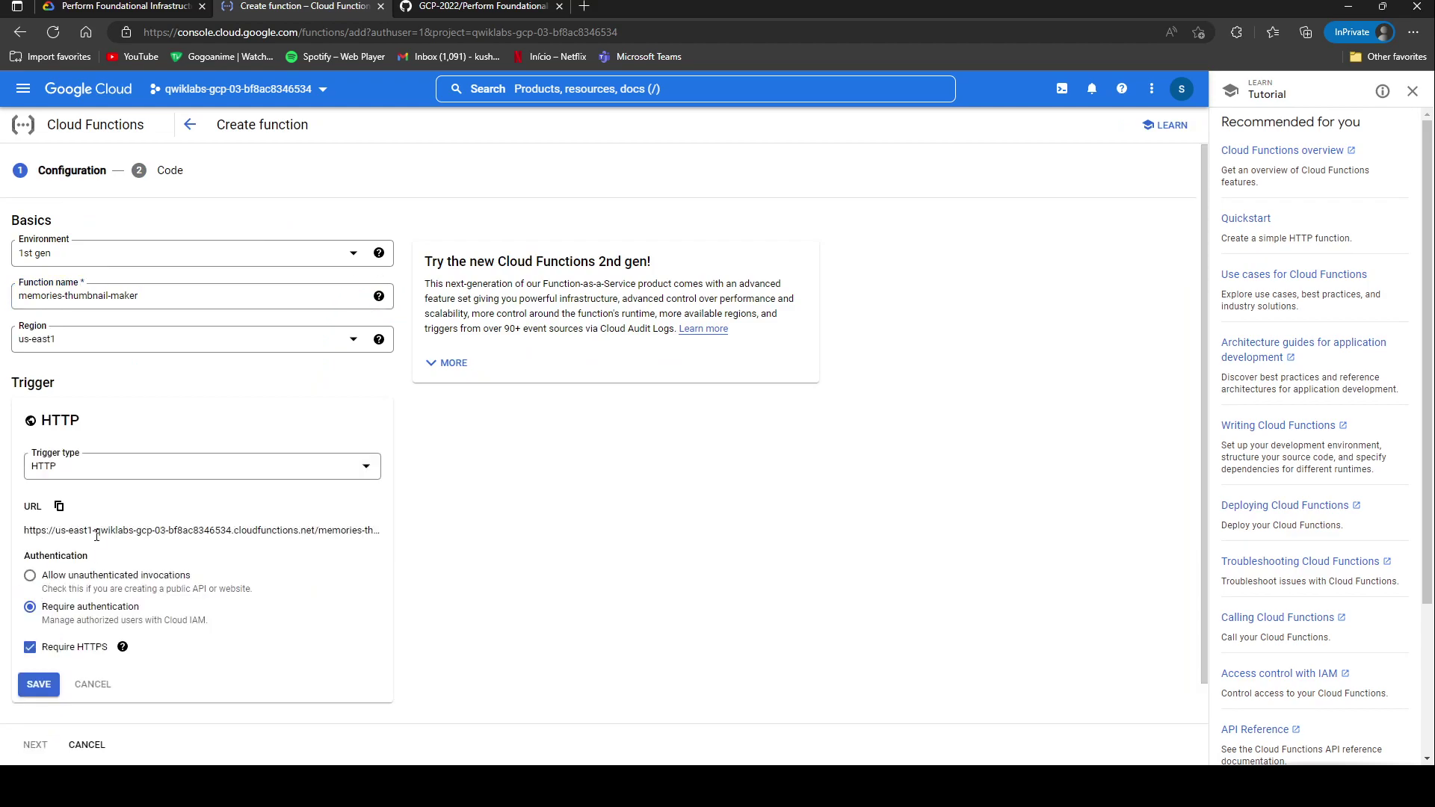
pyautogui.click(111, 471)
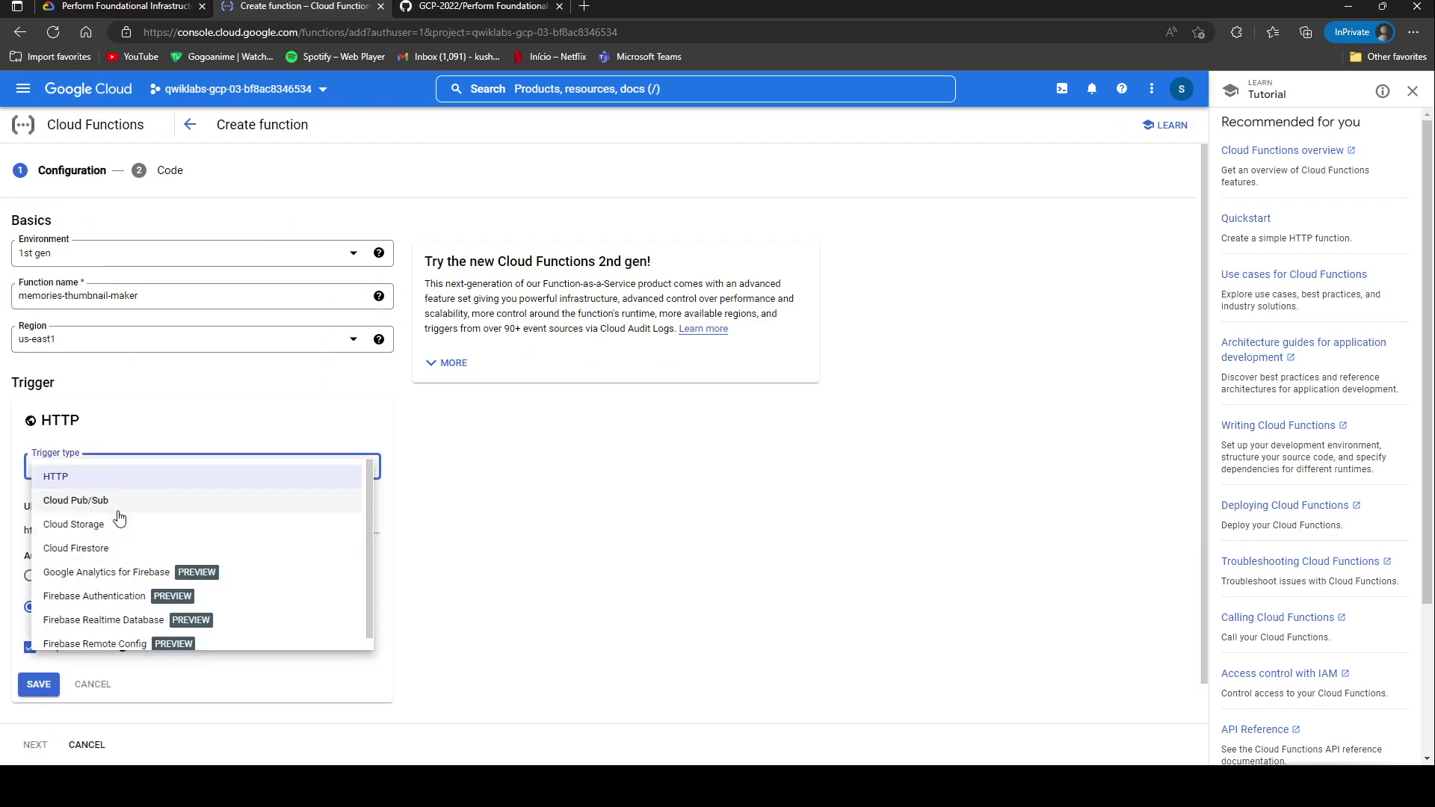
pyautogui.scroll(-1, 119, 517)
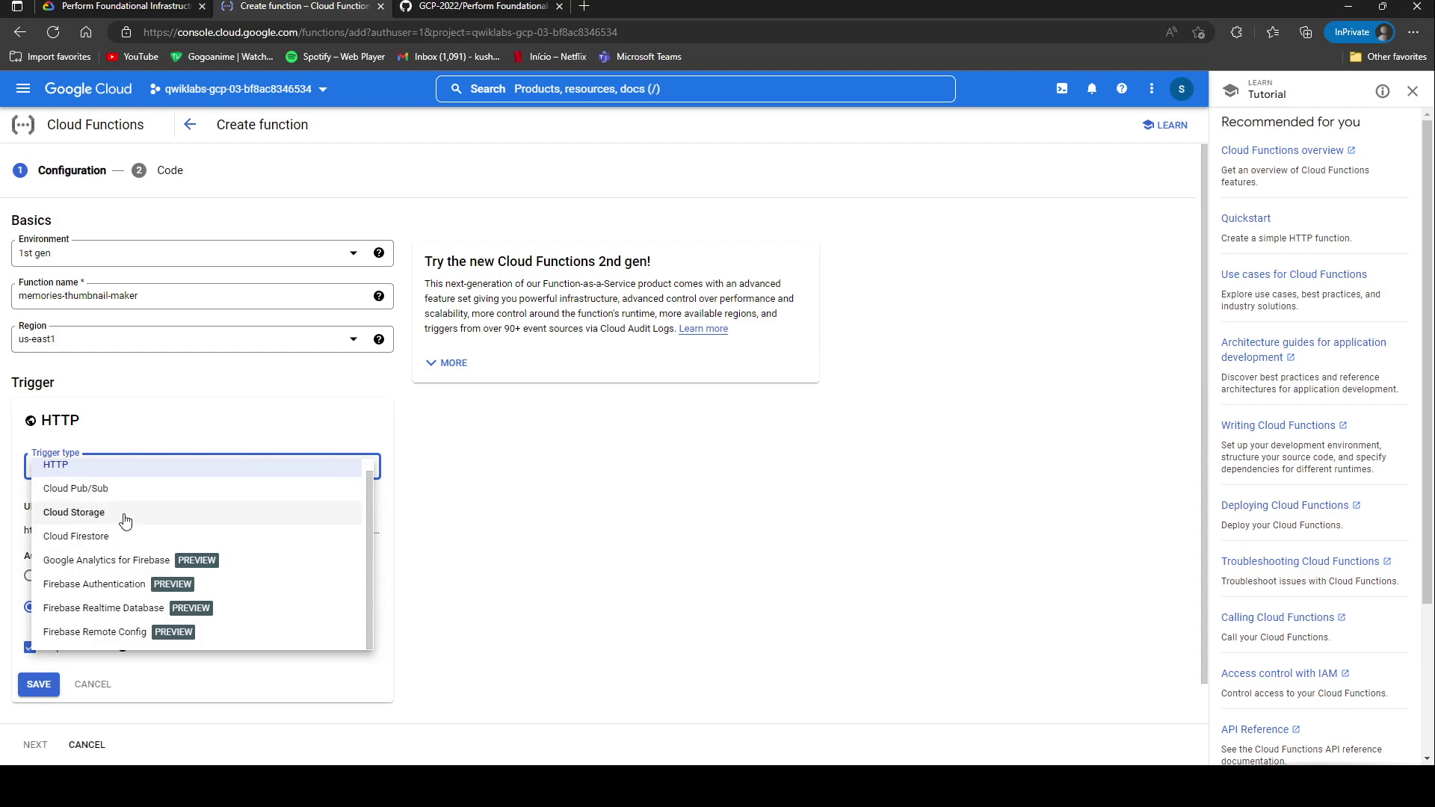
pyautogui.click(125, 518)
pyautogui.click(181, 4)
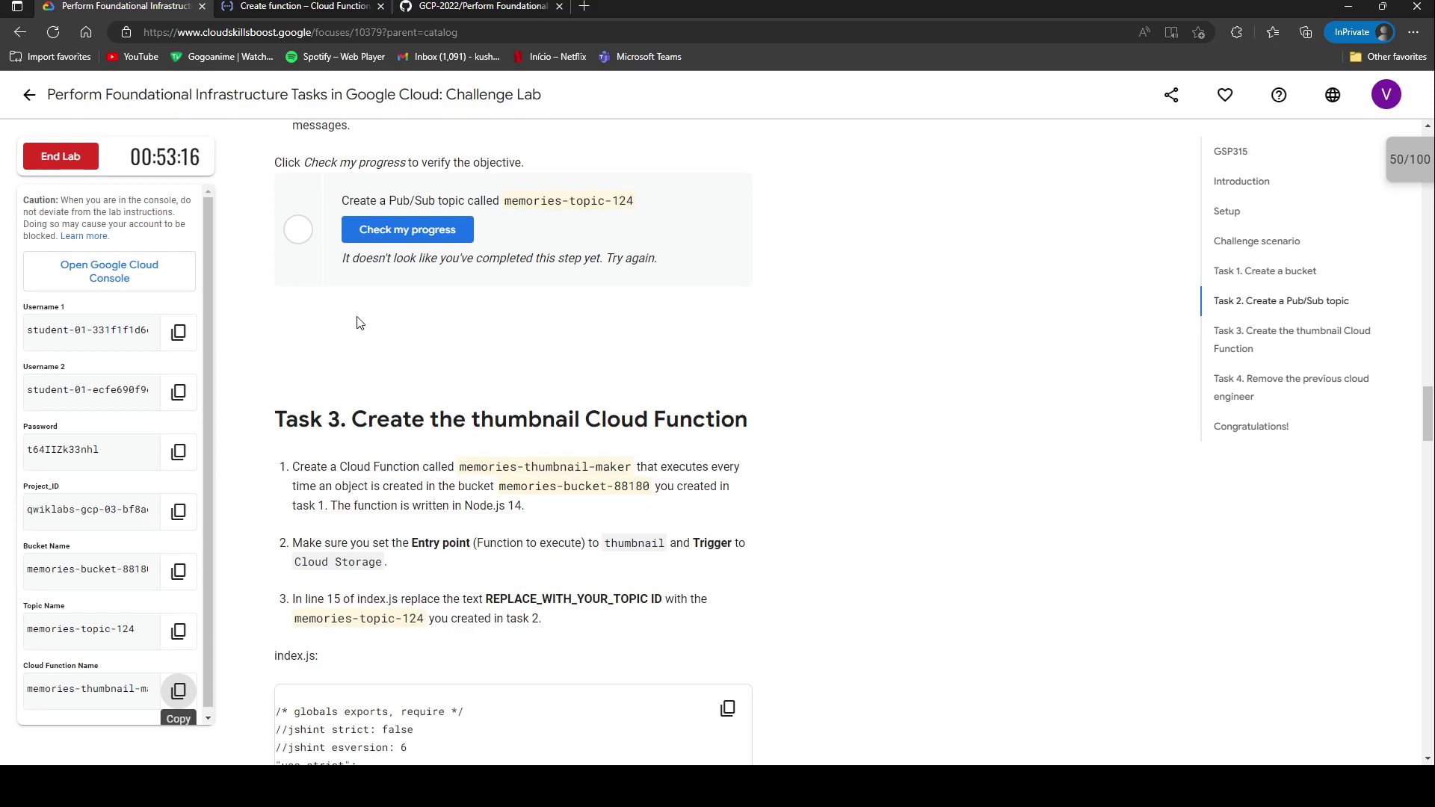
pyautogui.click(232, 4)
pyautogui.click(50, 508)
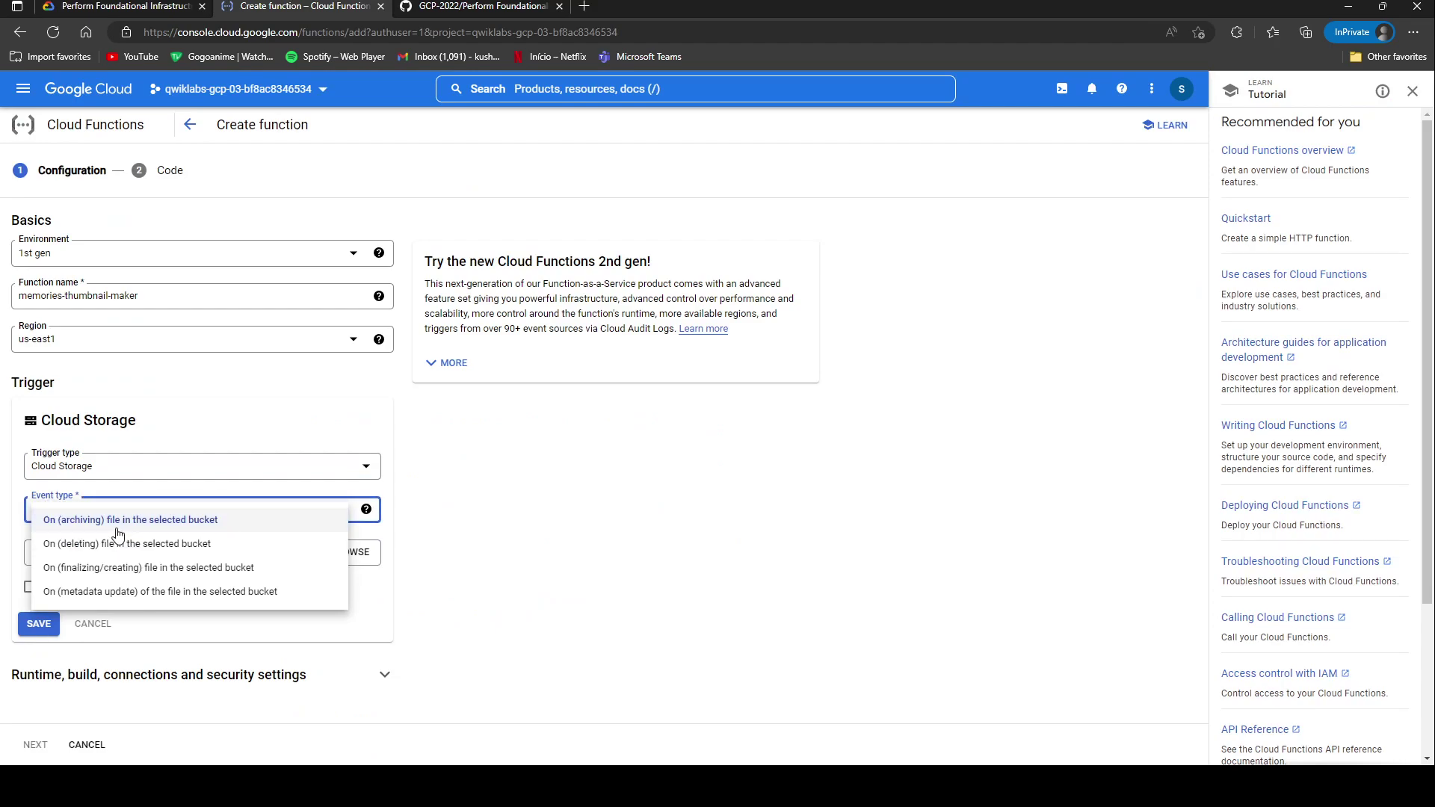
pyautogui.click(118, 568)
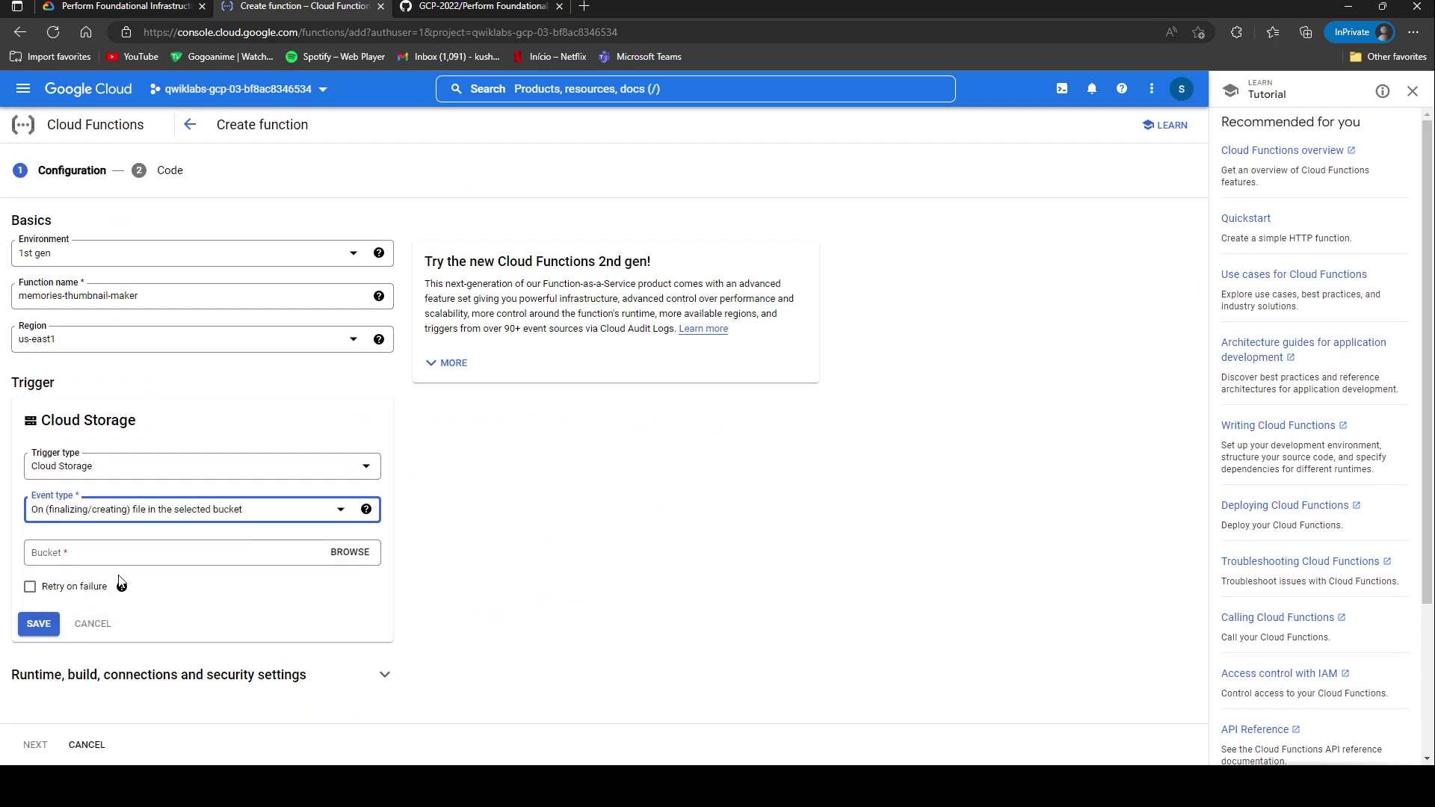
# Step: Choose memories-bucket-88180 as the trigger's bucket and save the trigger
pyautogui.click(357, 554)
pyautogui.click(939, 182)
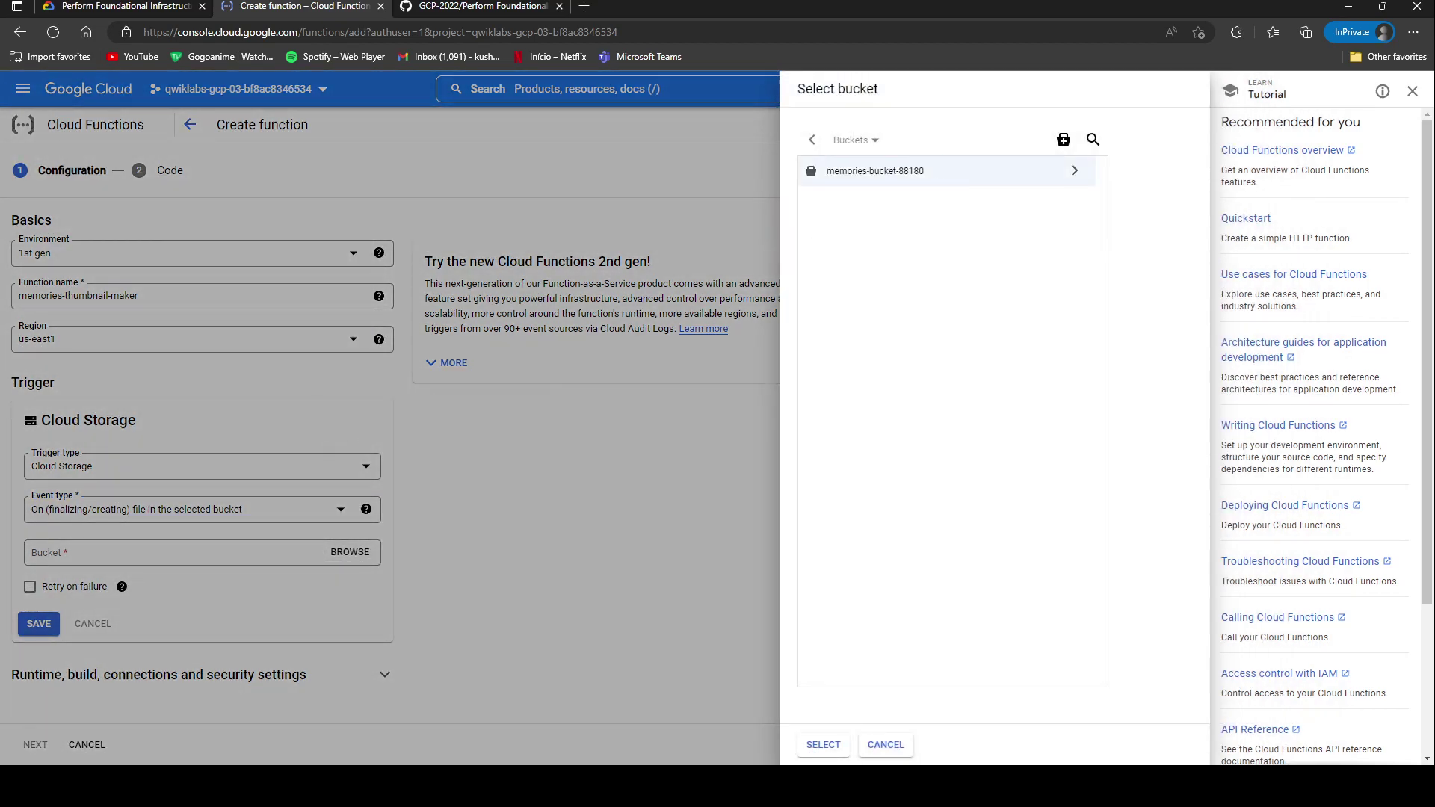
pyautogui.click(822, 745)
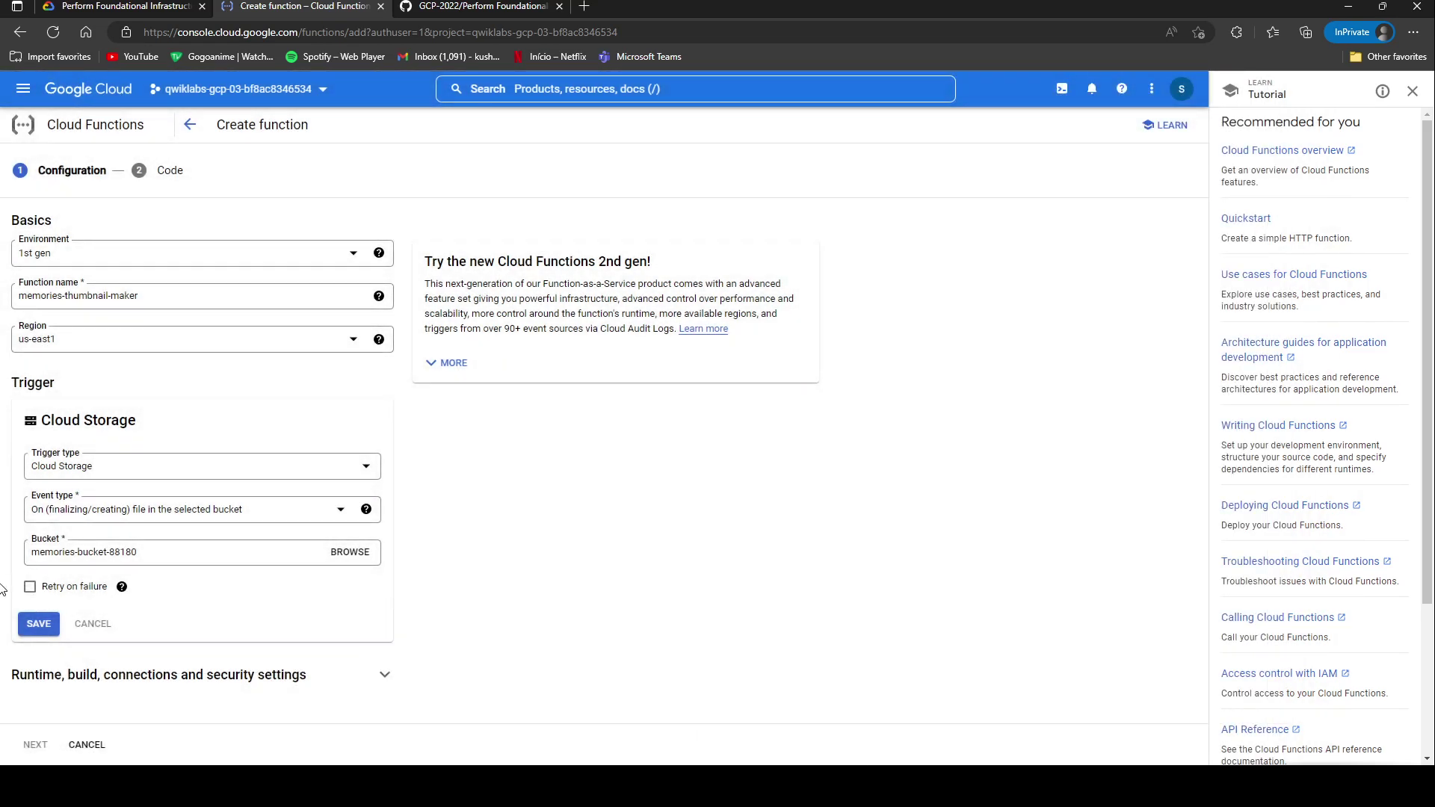
pyautogui.click(34, 616)
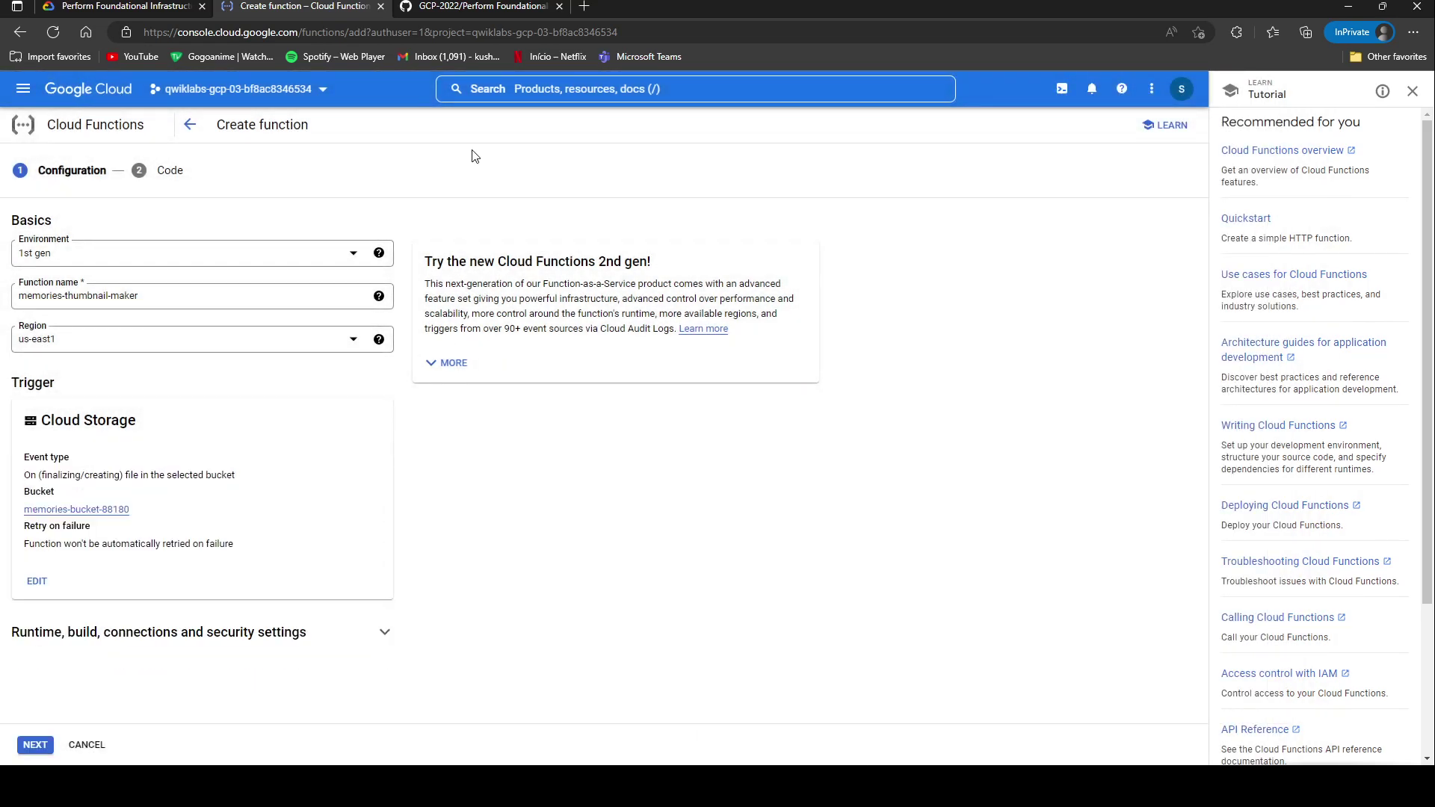
# Step: Check the remaining Task 3 settings in the GitHub walkthrough and continue to the function's code stage
pyautogui.click(502, 5)
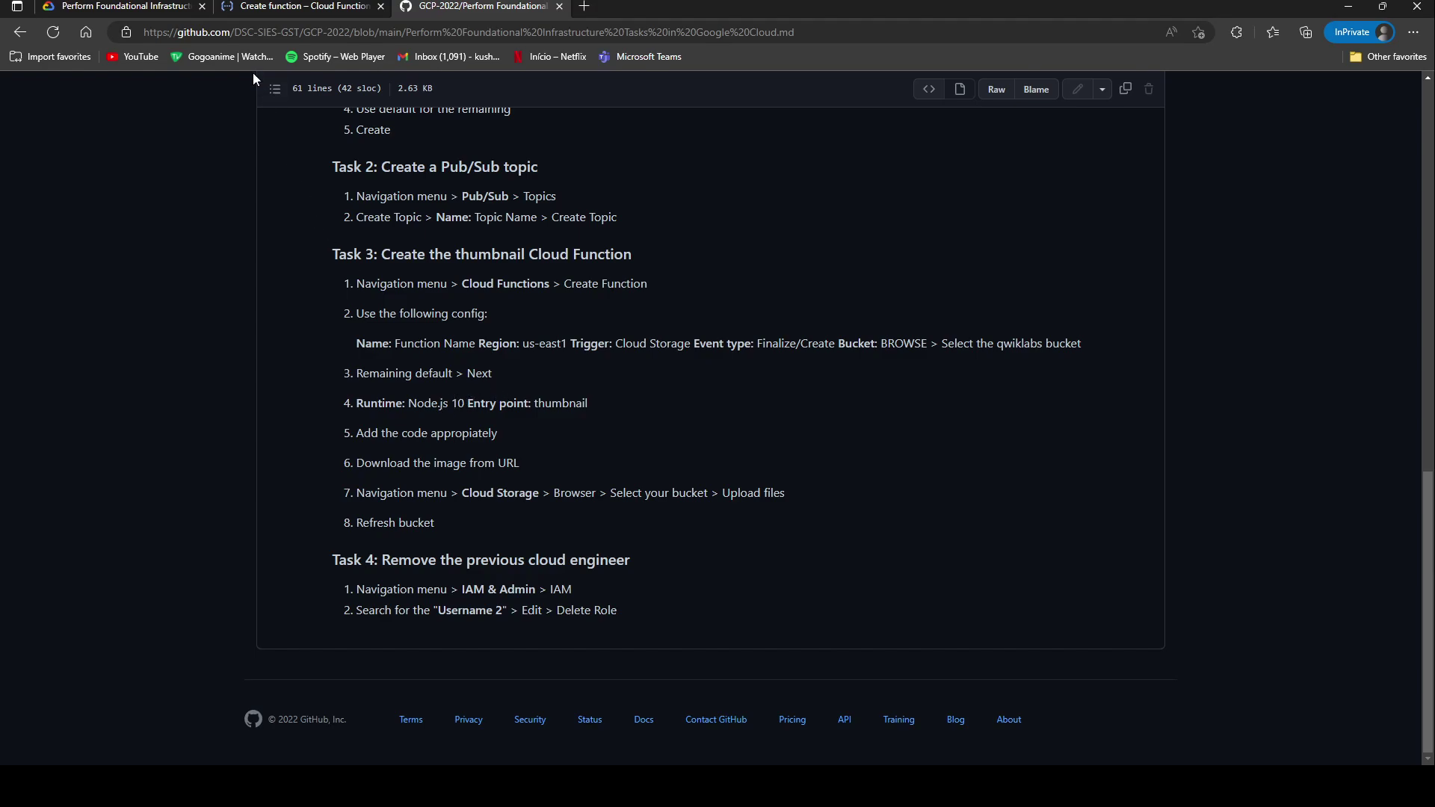
pyautogui.click(249, 4)
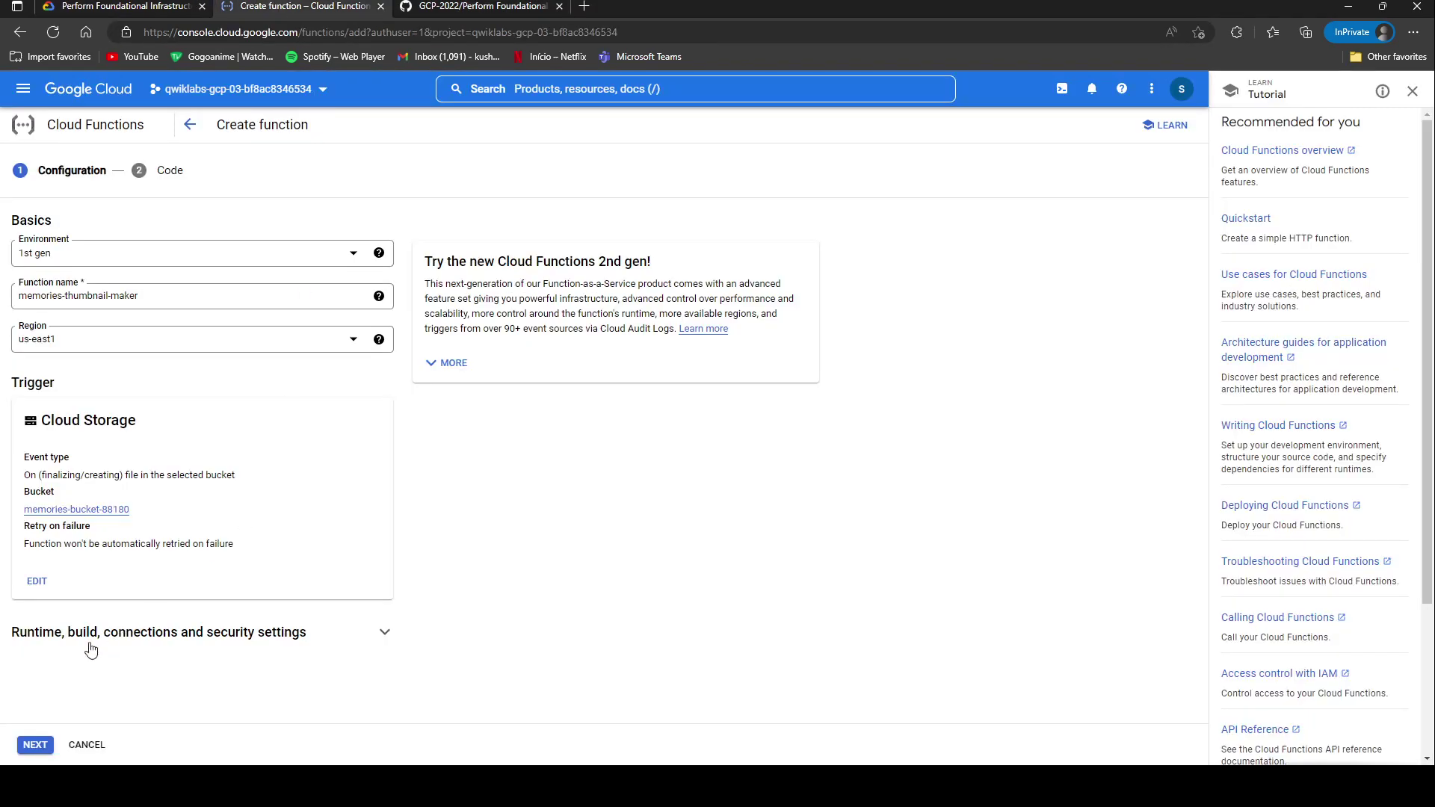
pyautogui.click(35, 744)
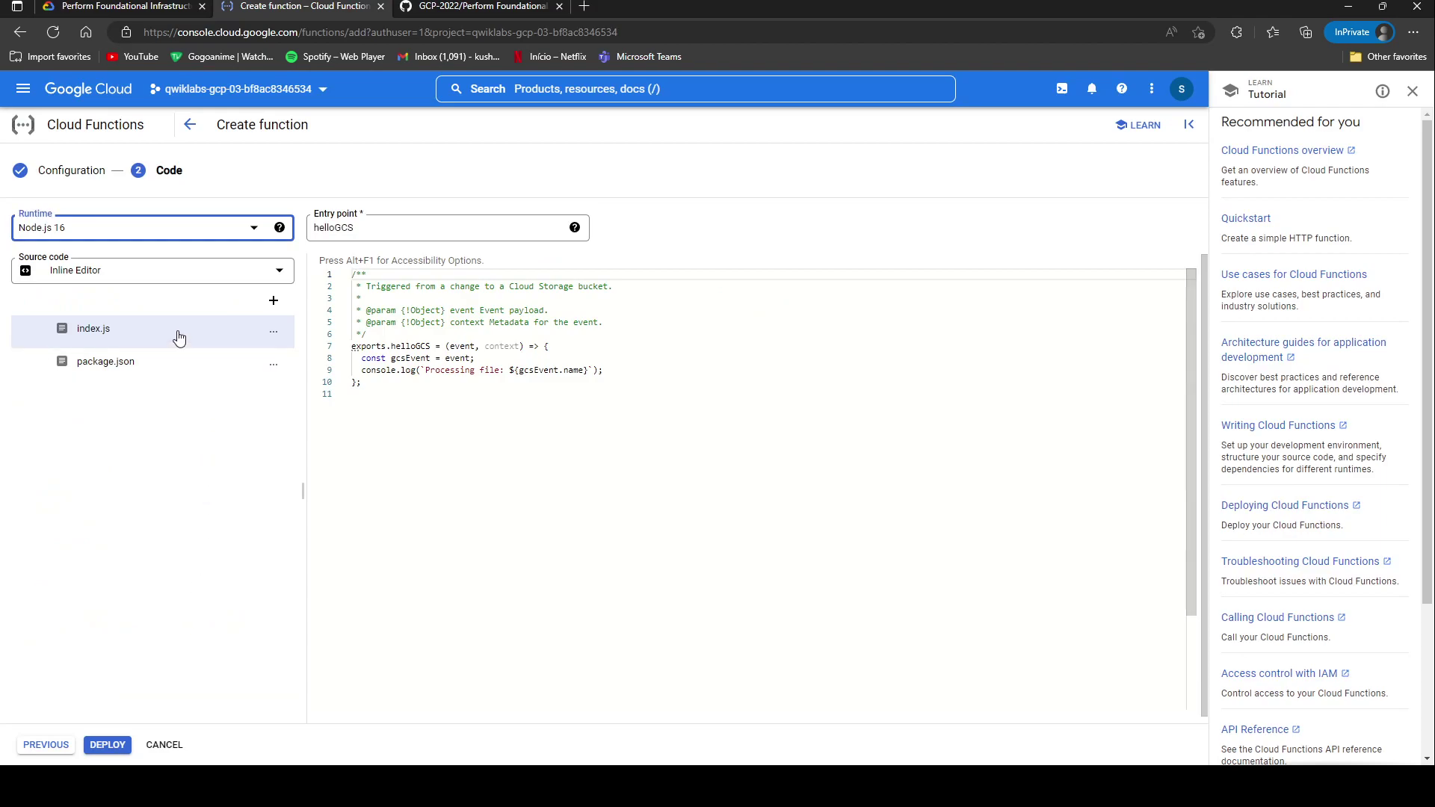
# Step: Set the function's runtime to Node.js 10 and its entry point to thumbnail
pyautogui.click(188, 236)
pyautogui.scroll(1, 144, 290)
pyautogui.scroll(-1, 146, 291)
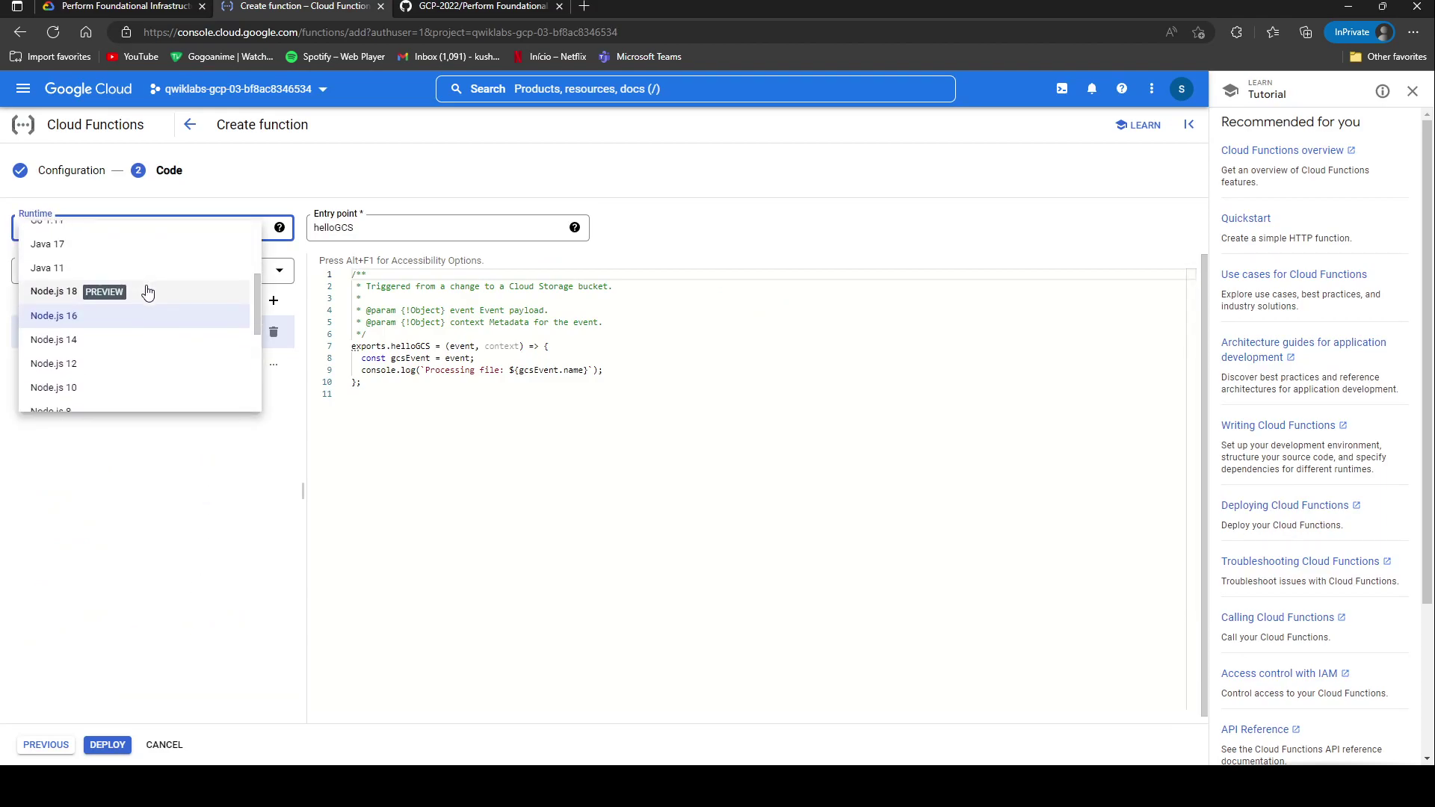
pyautogui.click(86, 394)
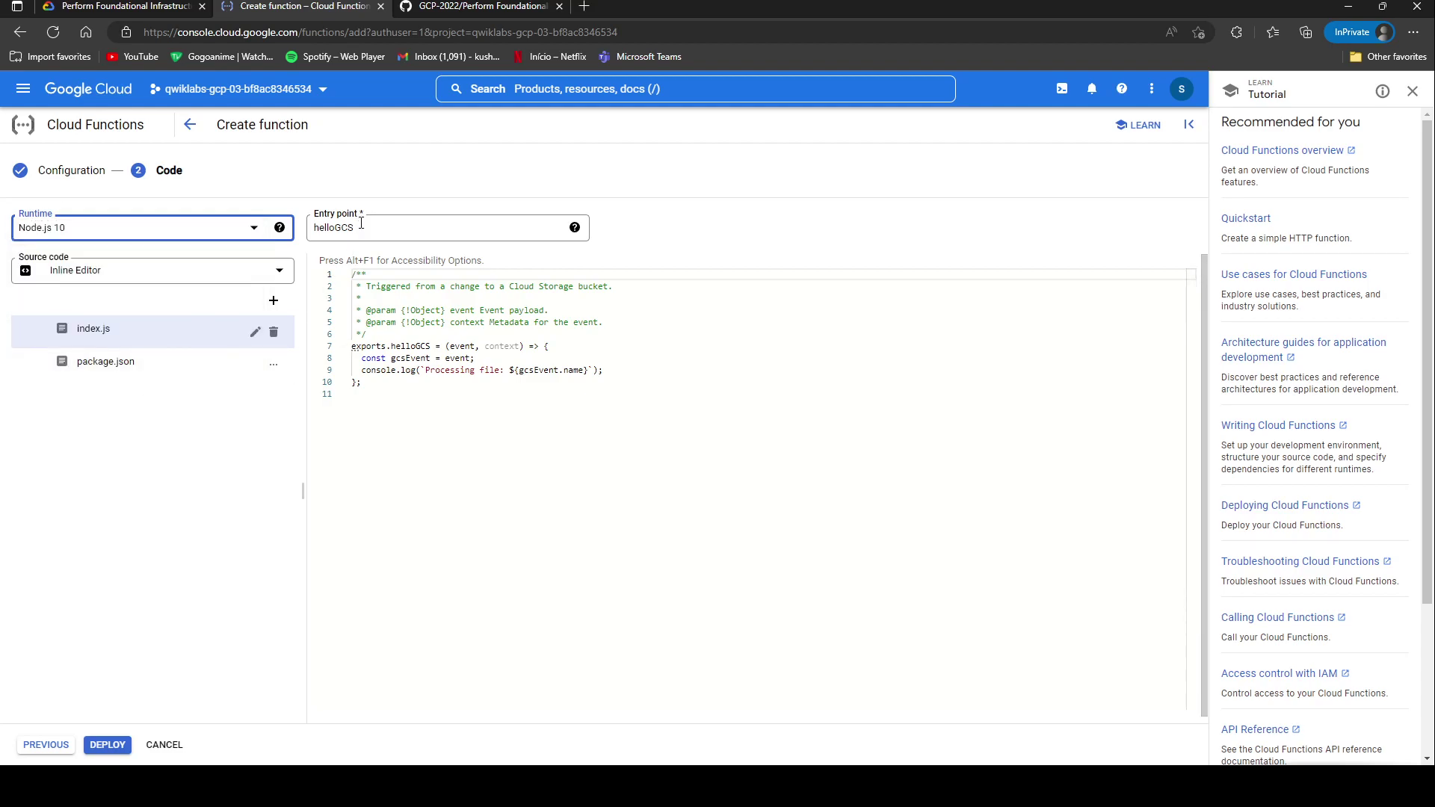
pyautogui.moveTo(361, 223); pyautogui.dragTo(302, 235)
pyautogui.write('thumbnail')
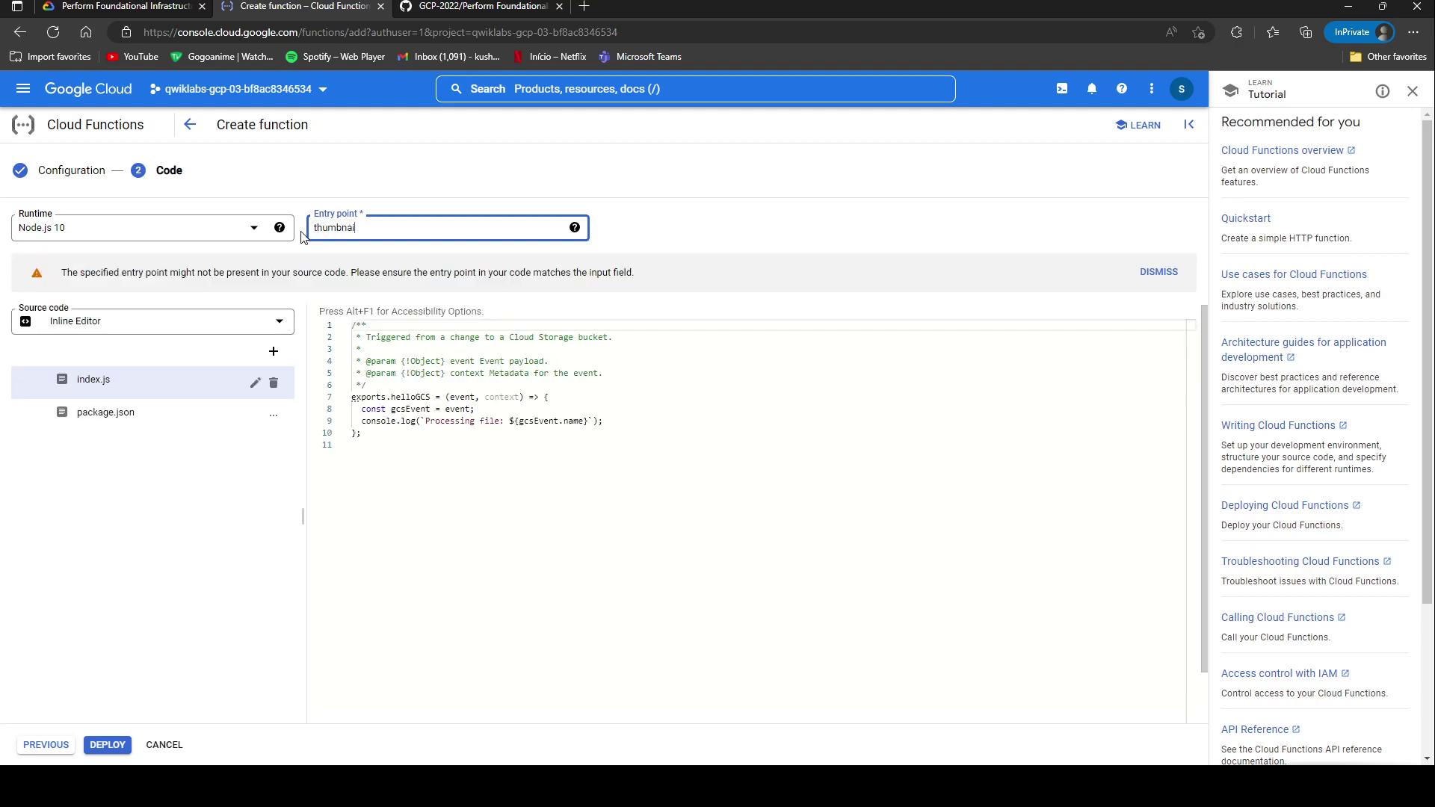
# Step: Copy the index.js code from the lab's Task 3 instructions and delete the default code from the function's index.js
pyautogui.click(51, 7)
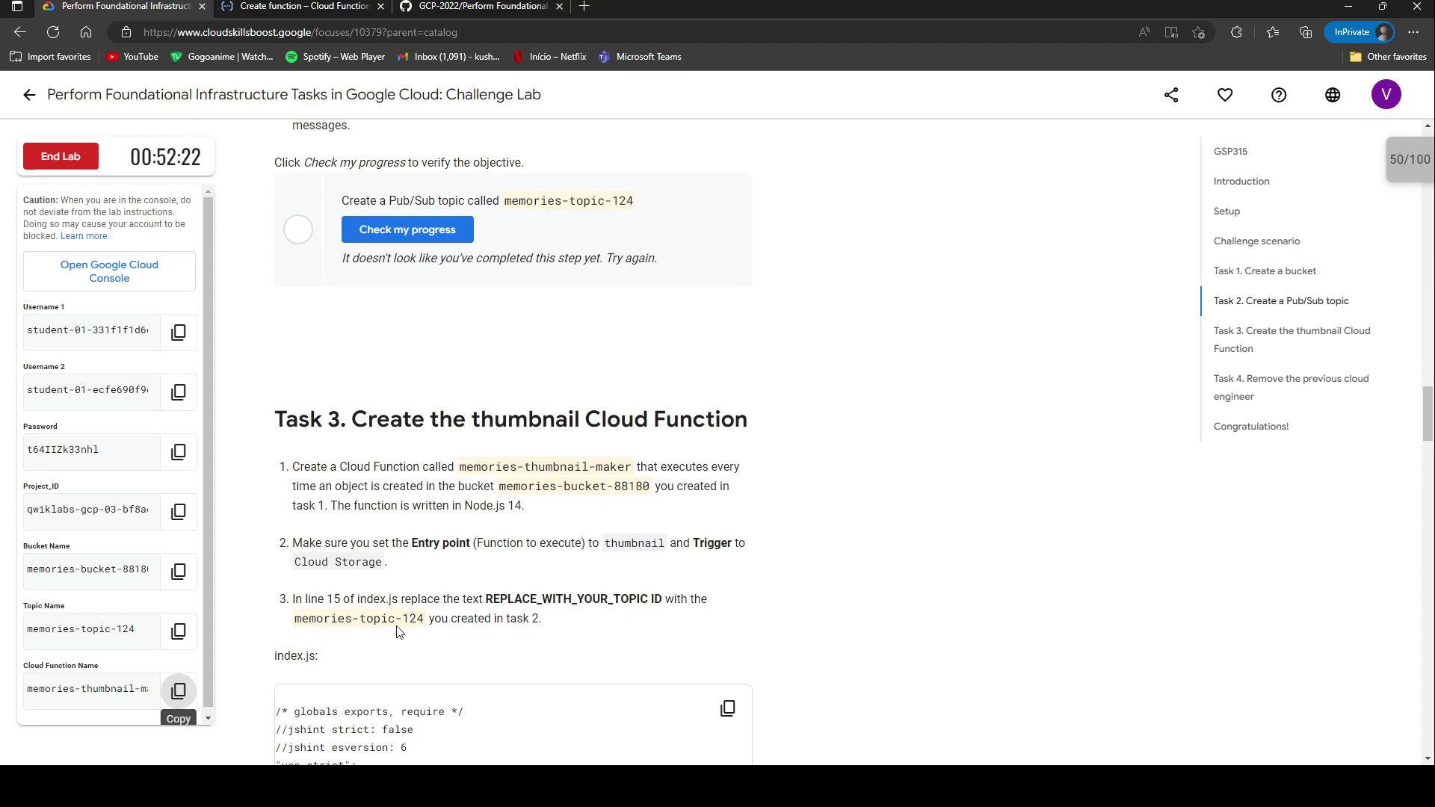
pyautogui.scroll(-5, 434, 633)
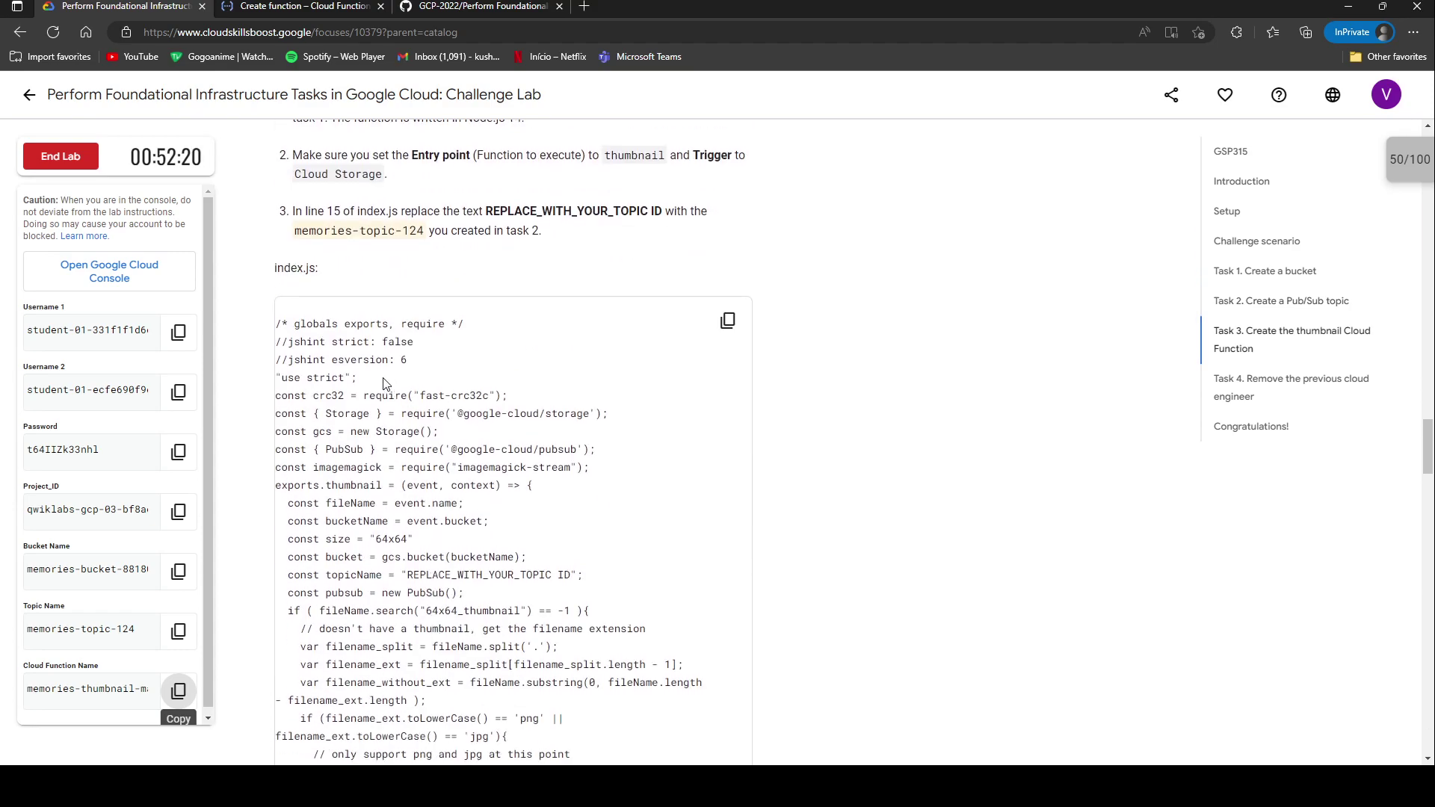
pyautogui.scroll(-20, 384, 384)
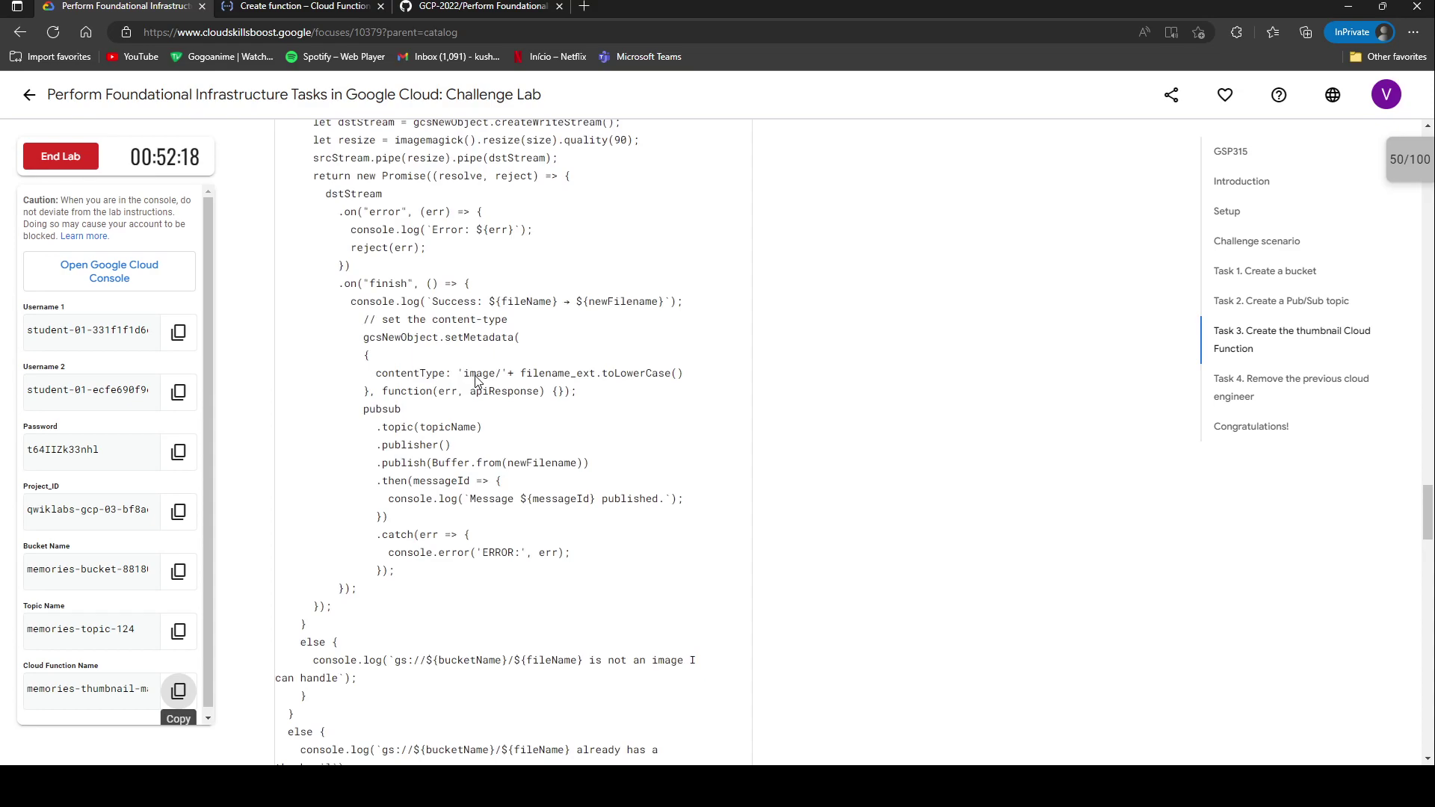
pyautogui.scroll(15, 493, 379)
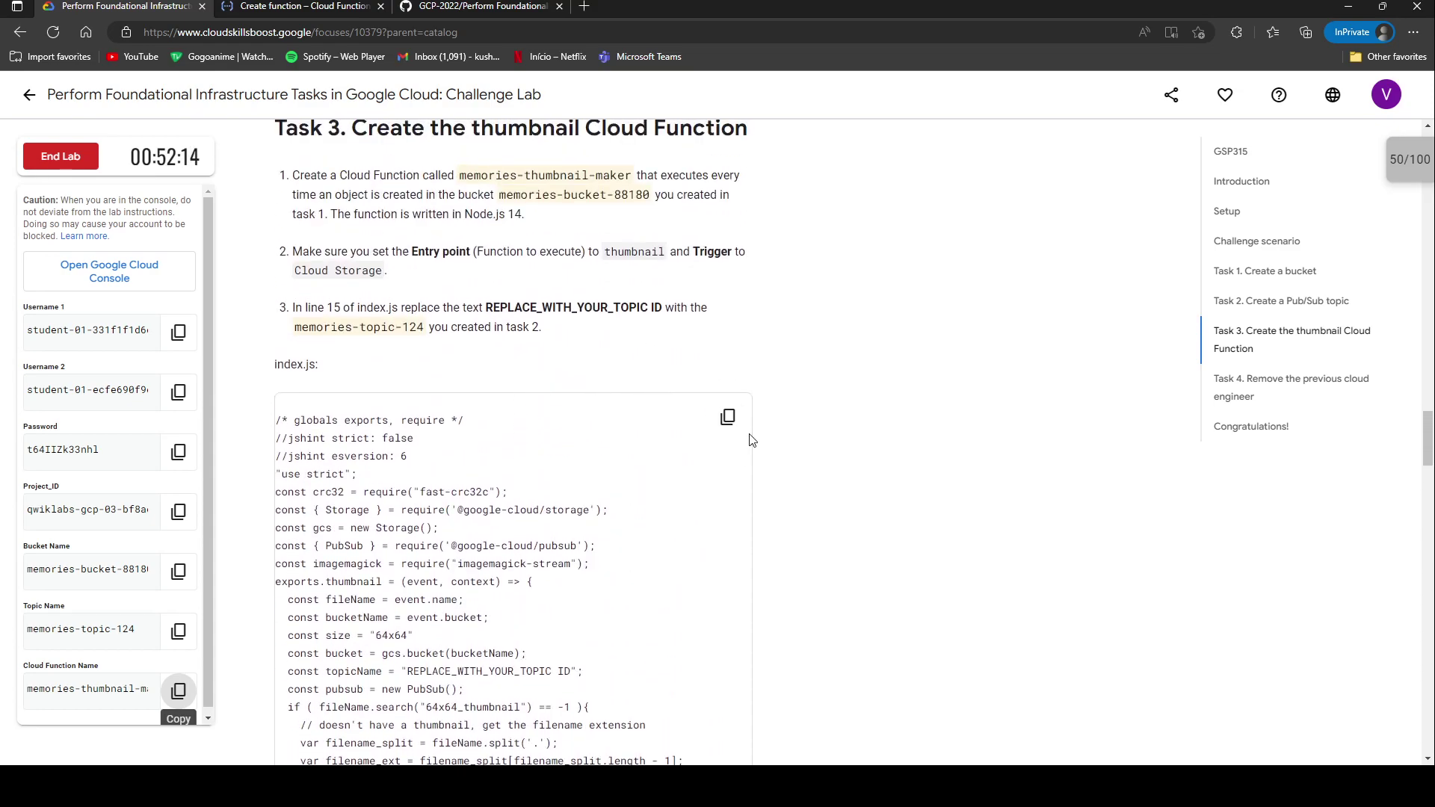
pyautogui.click(727, 416)
pyautogui.click(314, 7)
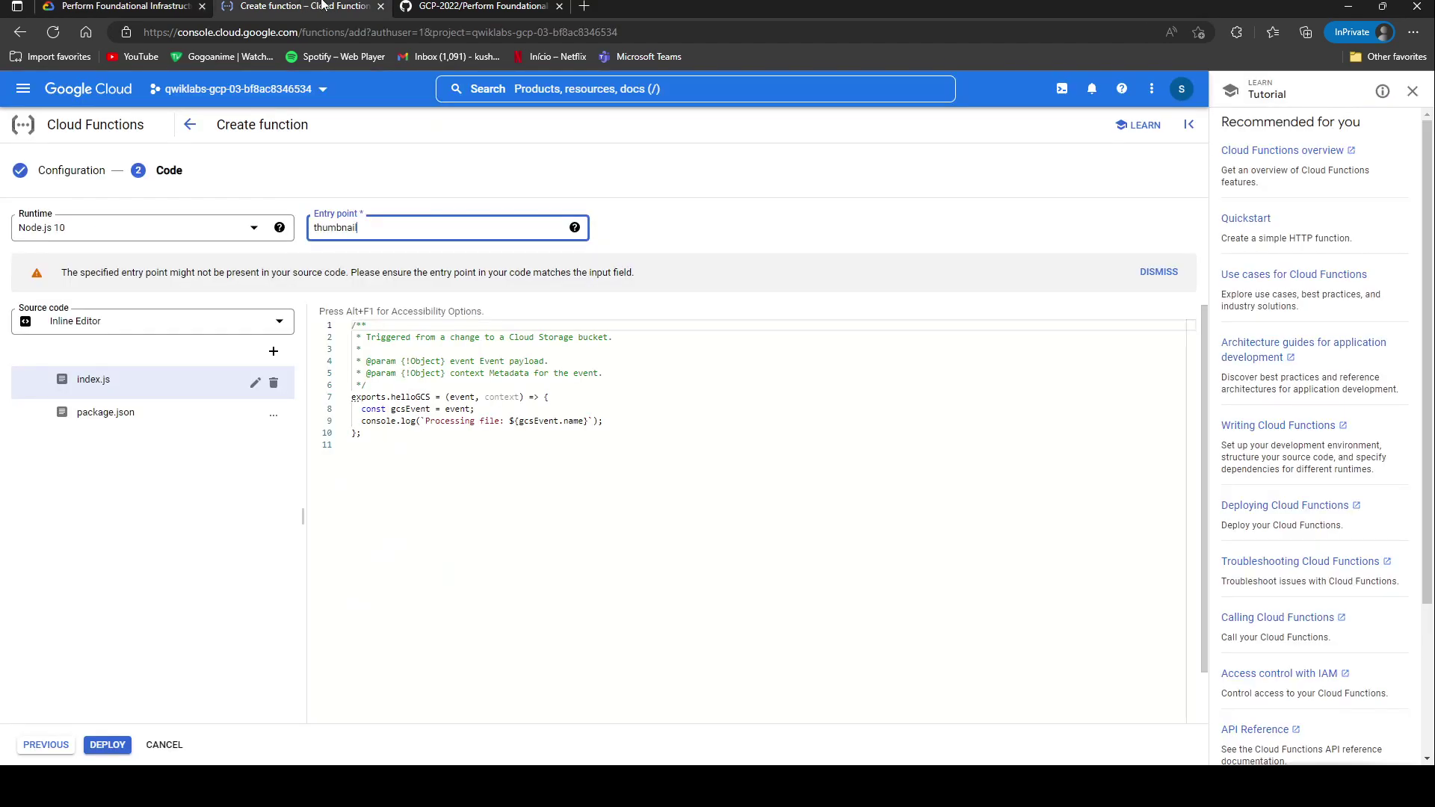
pyautogui.moveTo(473, 479); pyautogui.dragTo(358, 308)
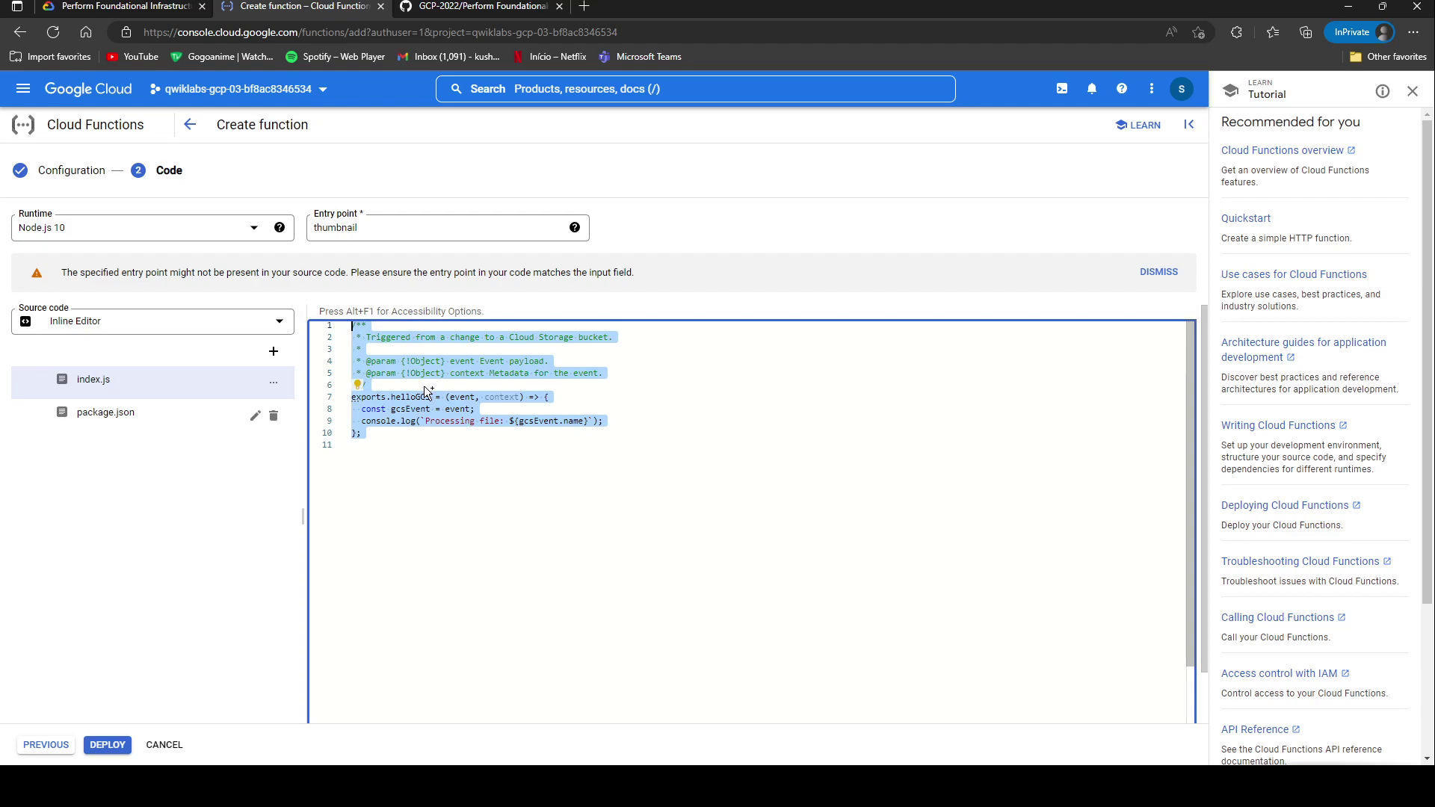
pyautogui.click(123, 7)
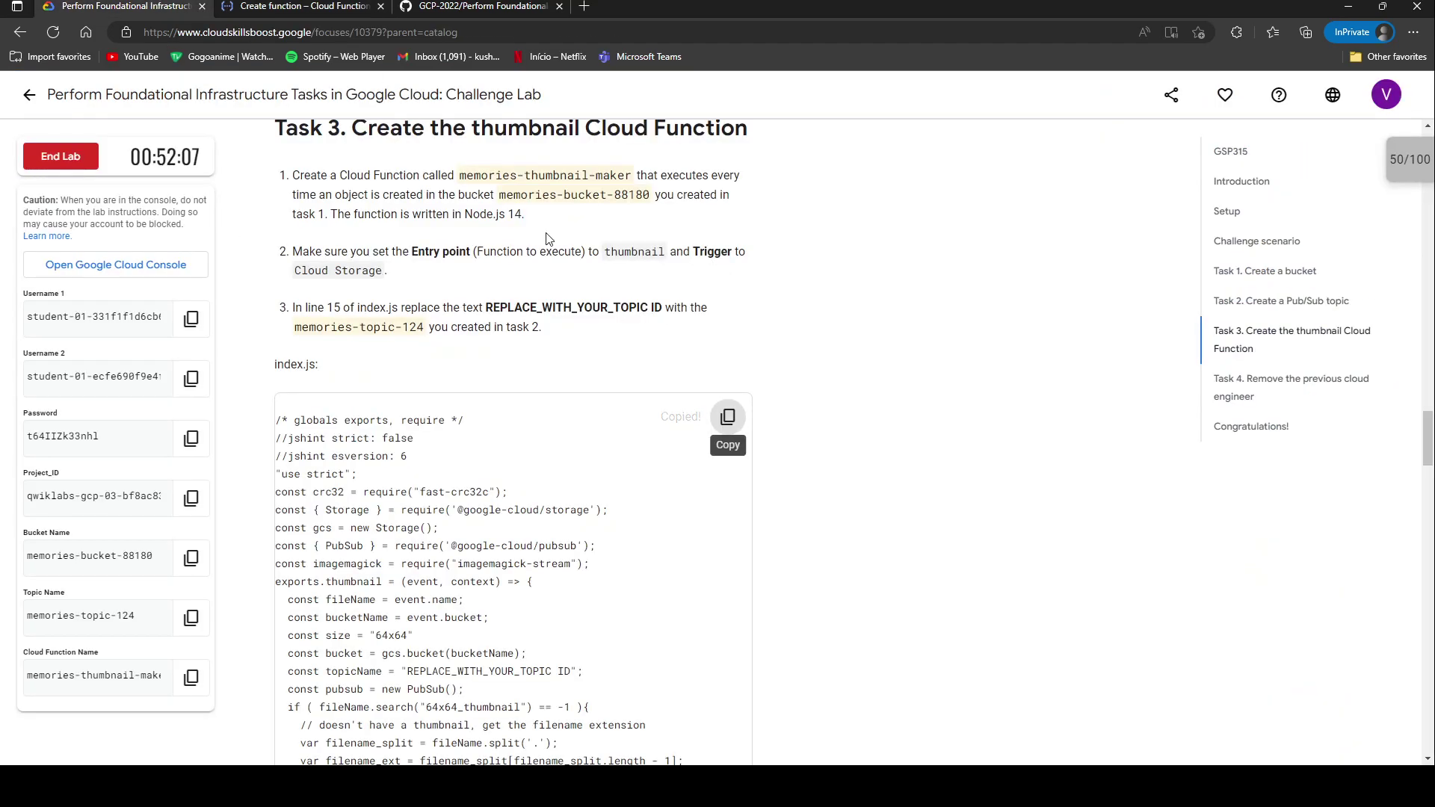
pyautogui.click(729, 417)
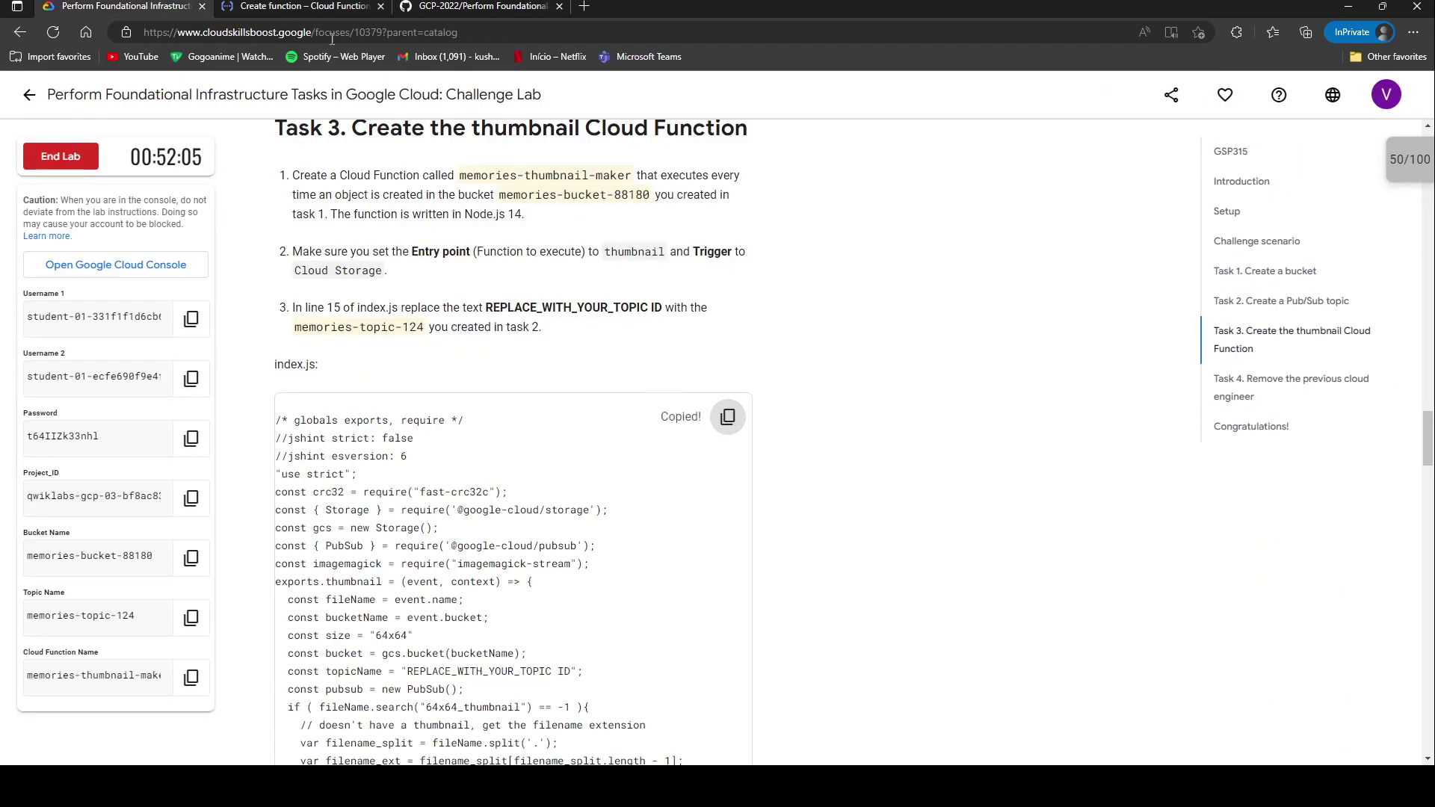
pyautogui.click(321, 6)
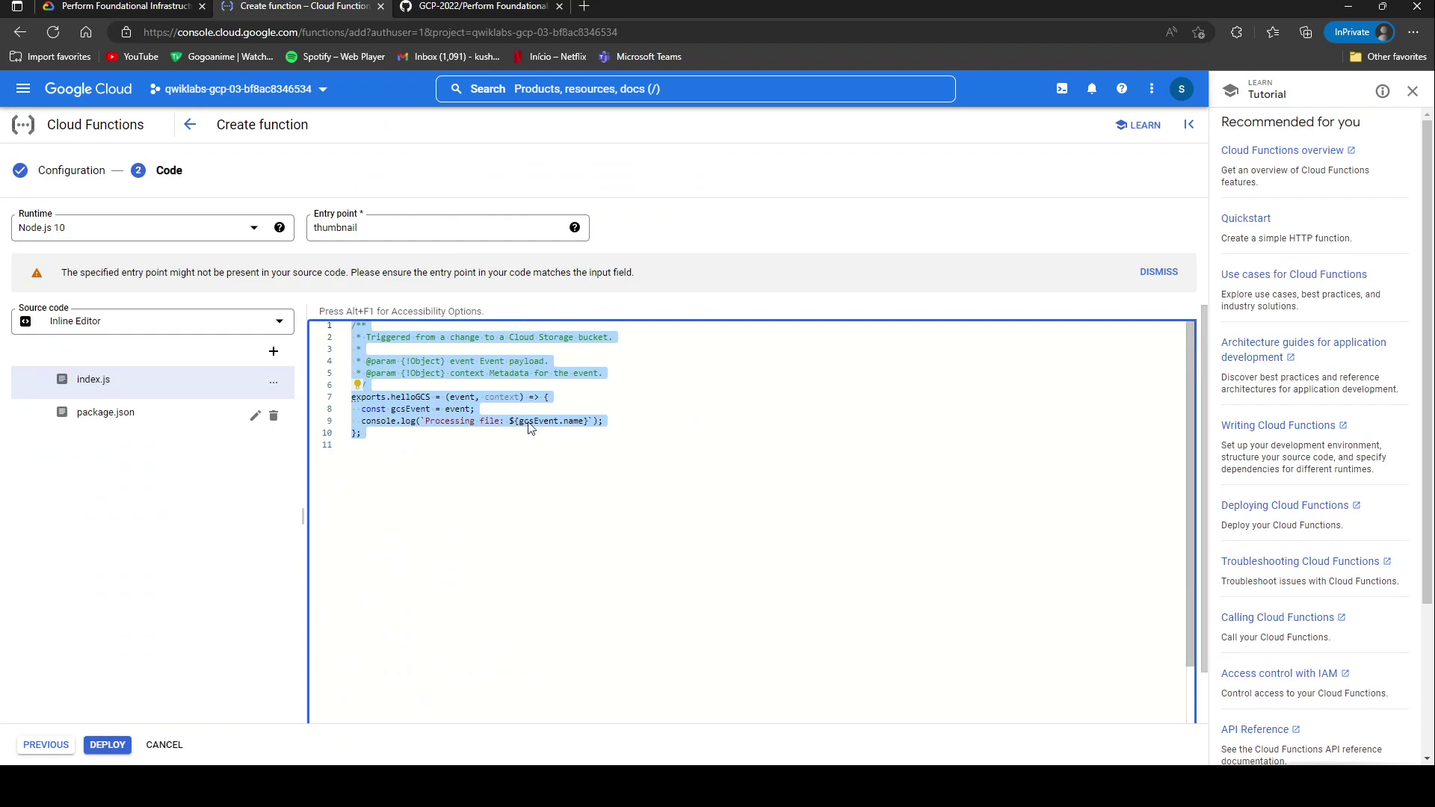
pyautogui.press('BackSpace')
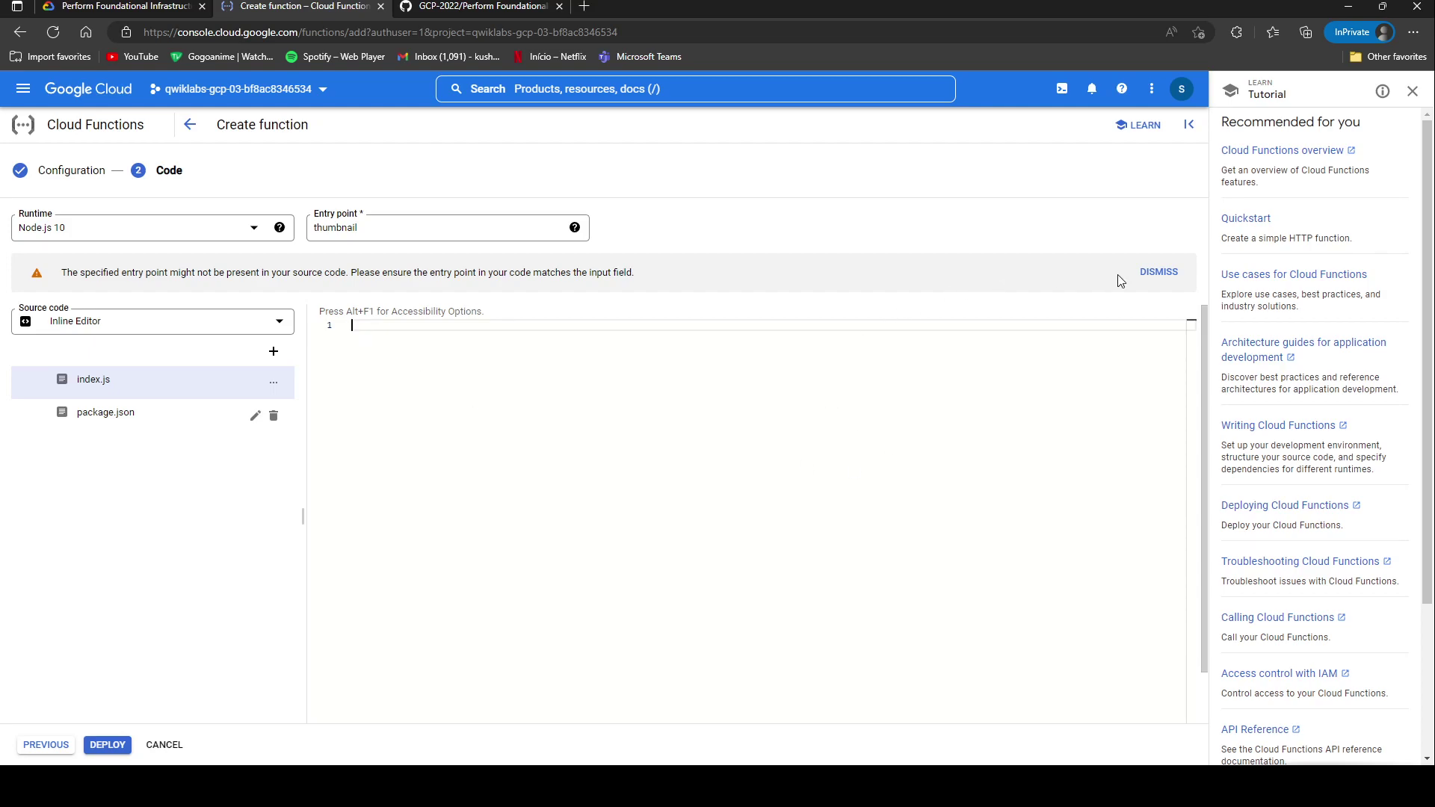
# Step: Dismiss the entry point warning and paste the lab's index.js code into the function's empty index.js file
pyautogui.click(1155, 272)
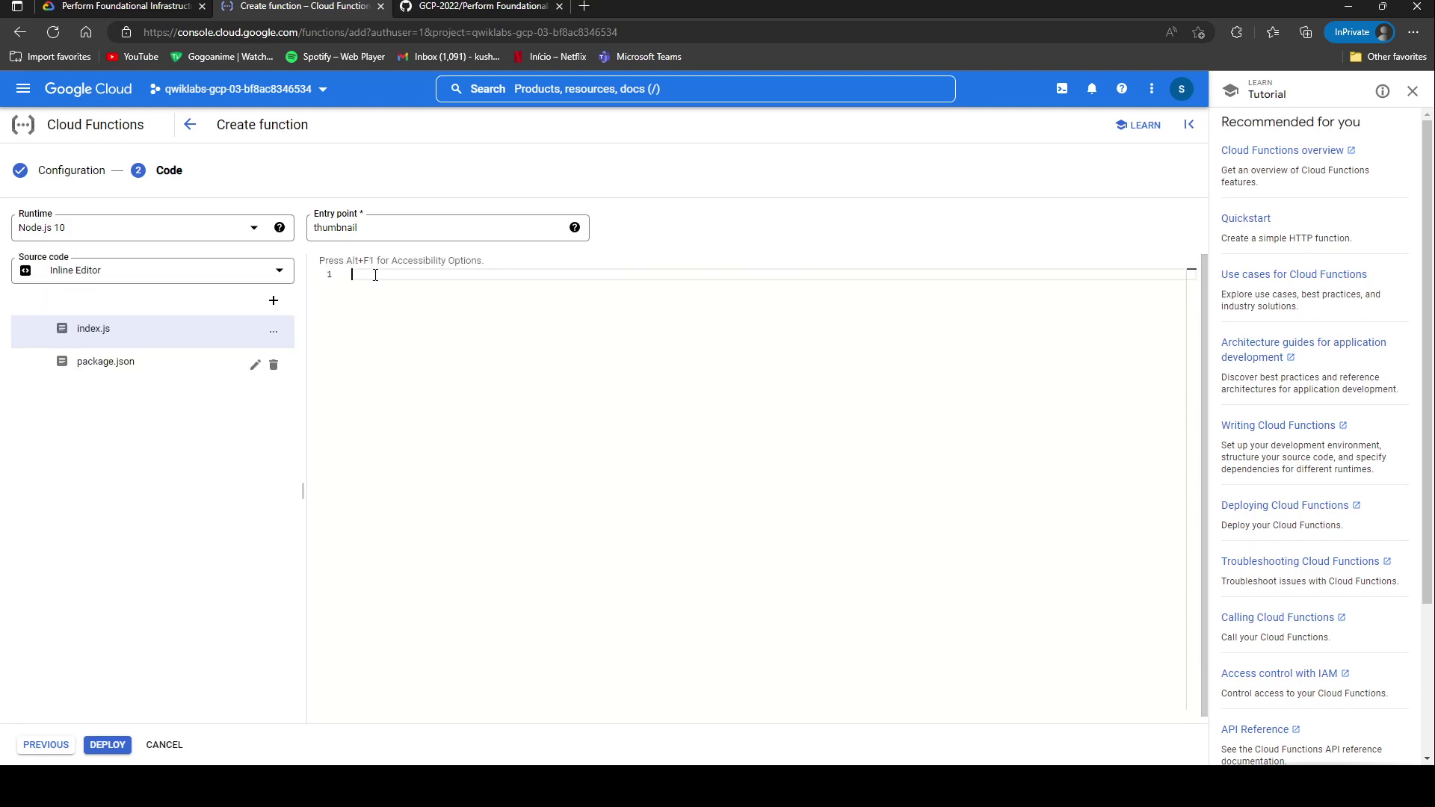
pyautogui.click(375, 275)
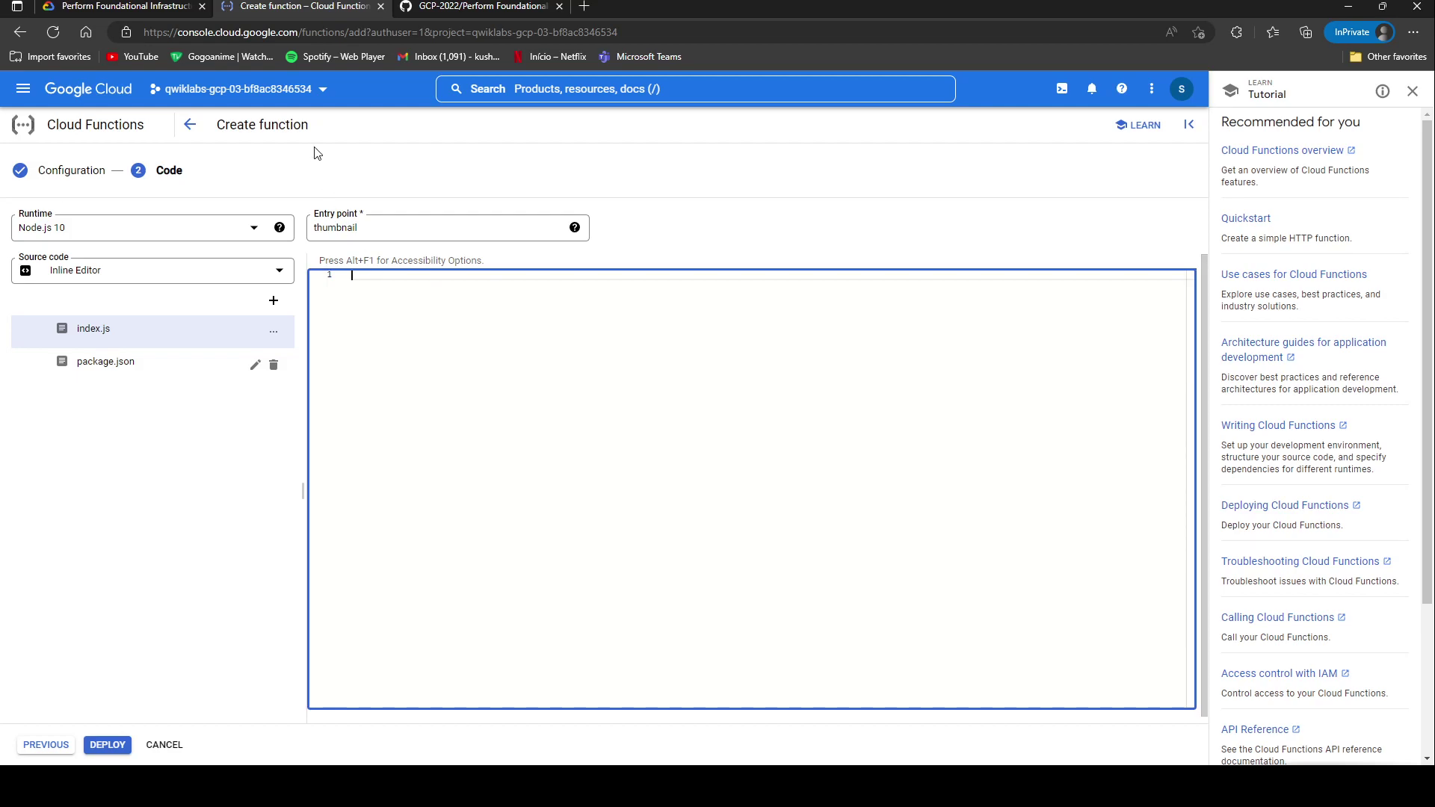
pyautogui.click(125, 6)
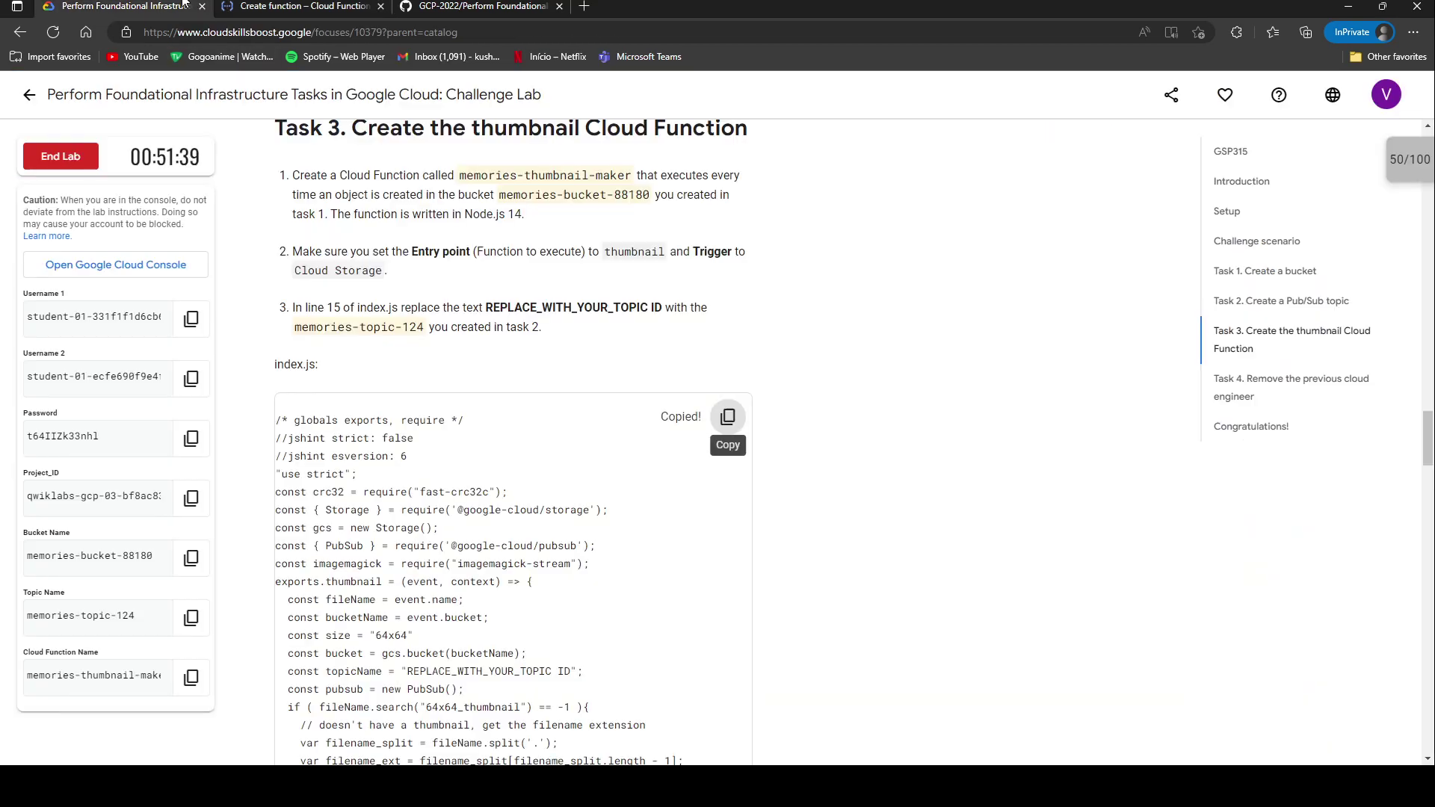
pyautogui.click(739, 411)
pyautogui.click(254, 4)
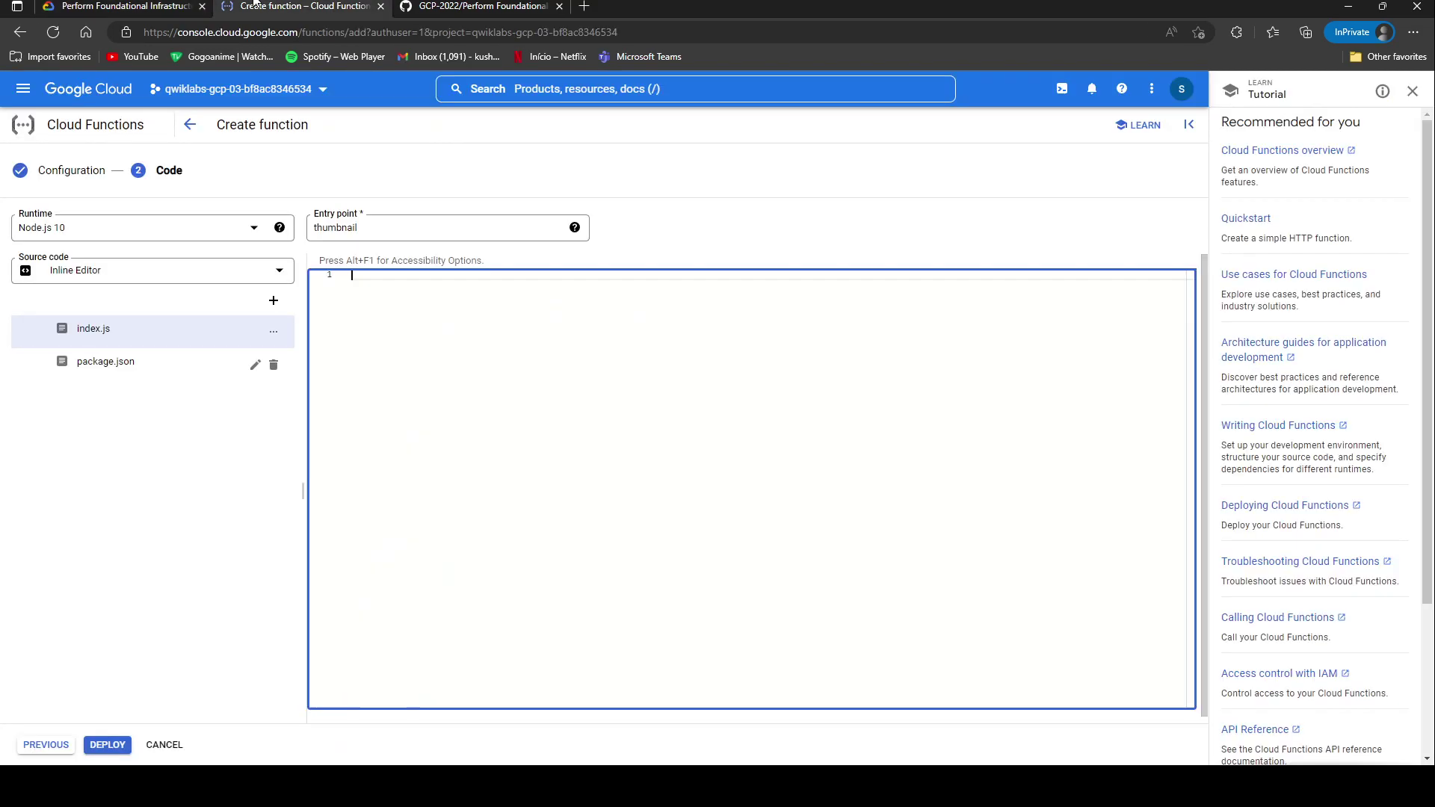
pyautogui.rightClick(383, 273)
pyautogui.press('Escape')
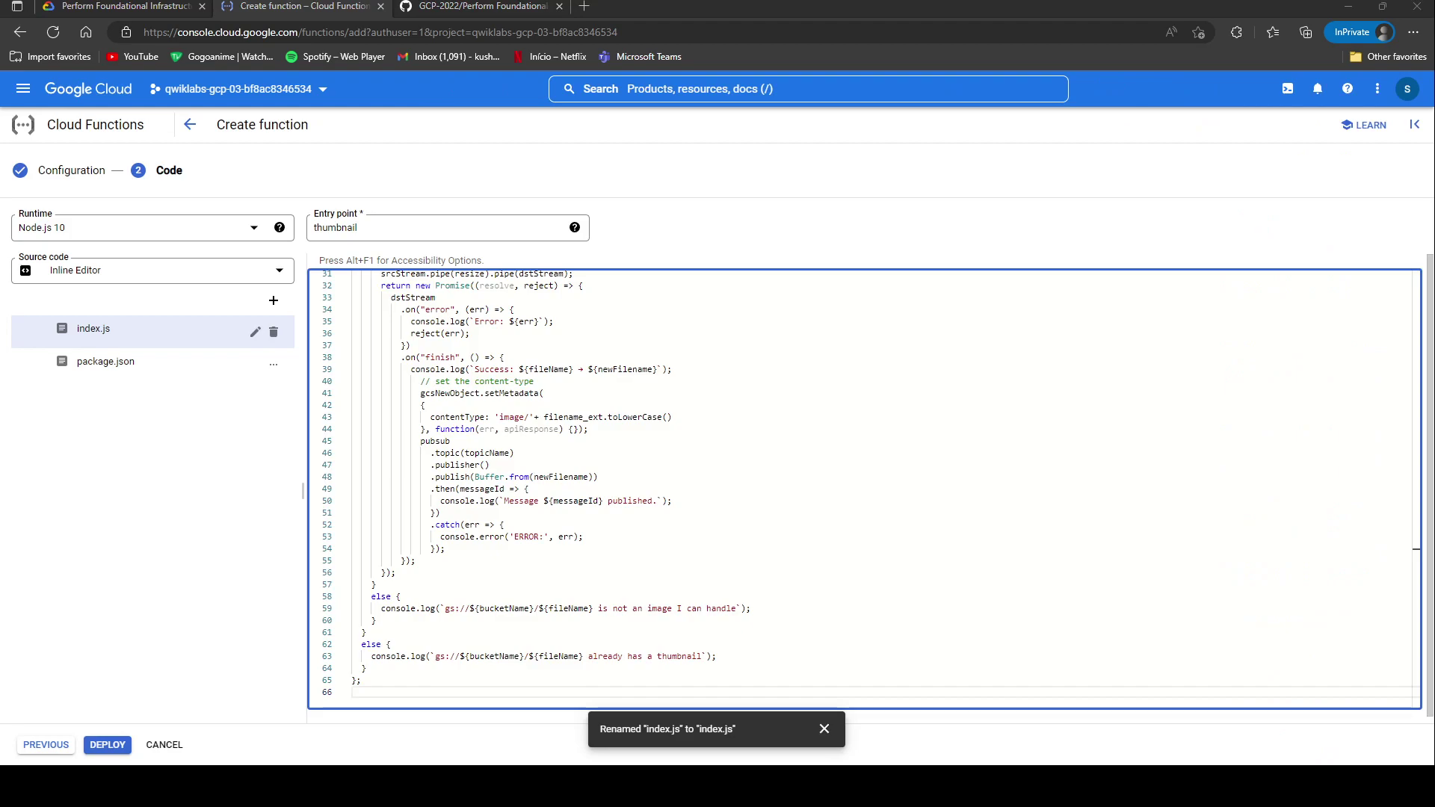
# Step: Locate the topic ID placeholder on line 15 of index.js and copy the topic name memories-topic-124 from the lab details
pyautogui.scroll(10, 423, 299)
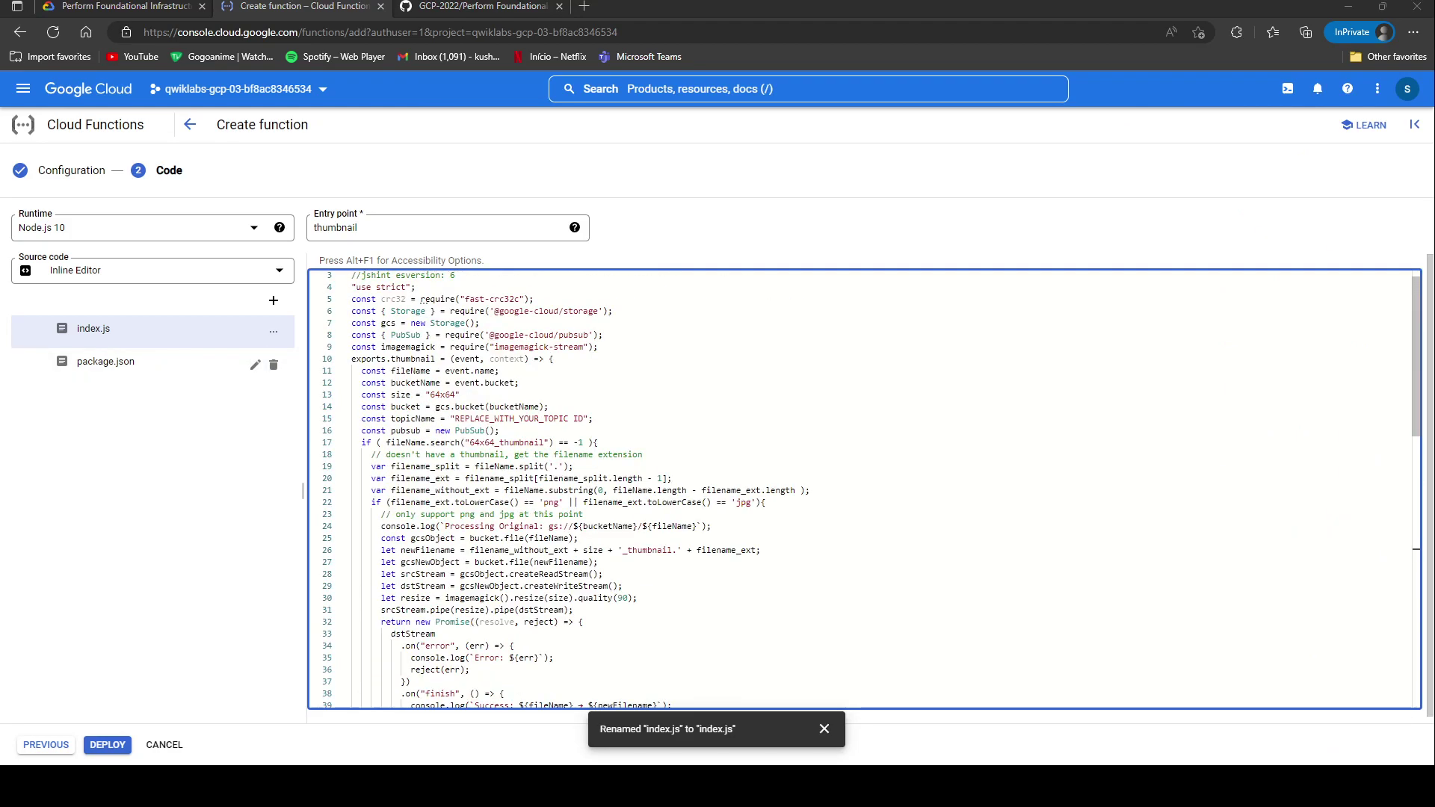
pyautogui.scroll(1, 423, 299)
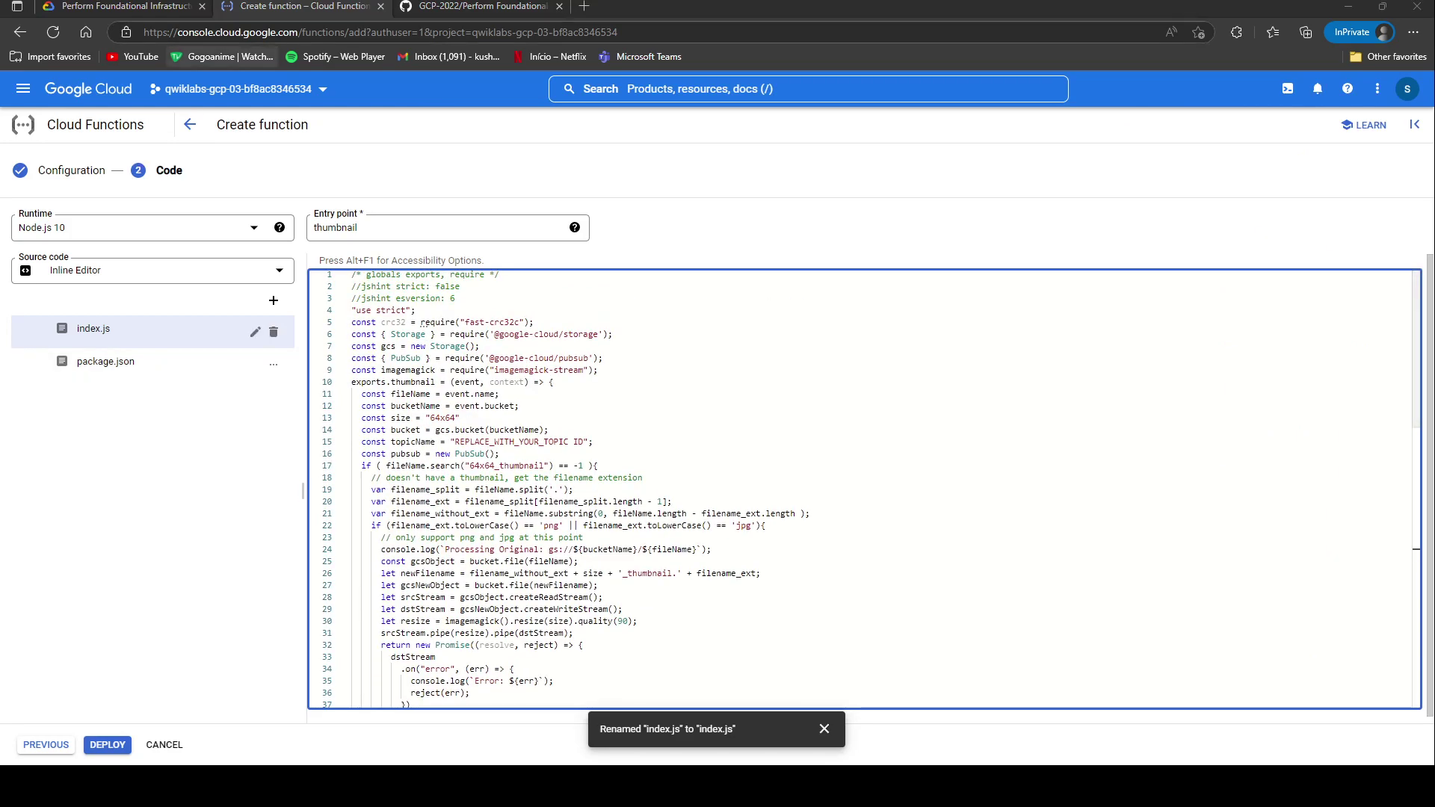
pyautogui.hotkey('ctrl', 'shift', 'Tab')
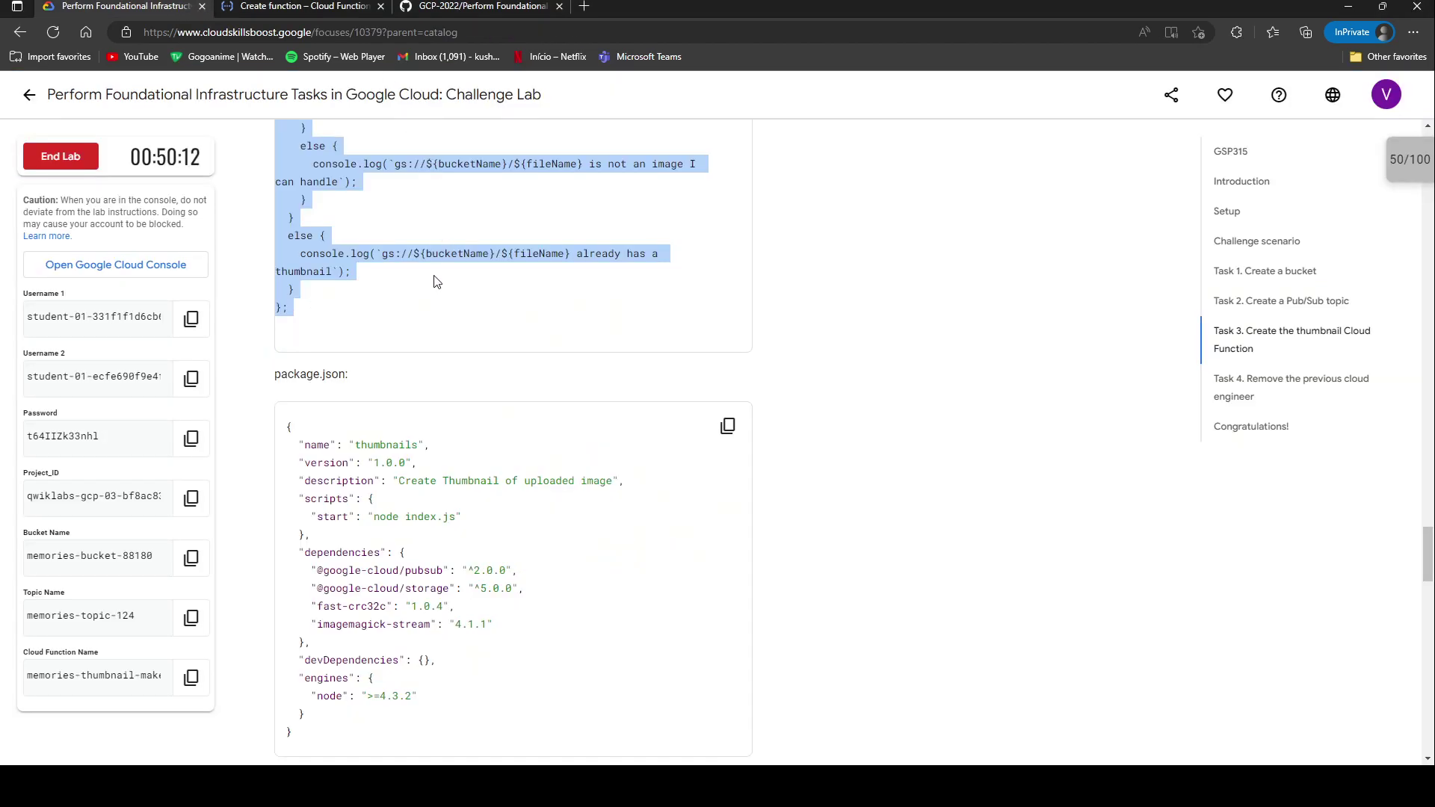
pyautogui.scroll(15, 434, 281)
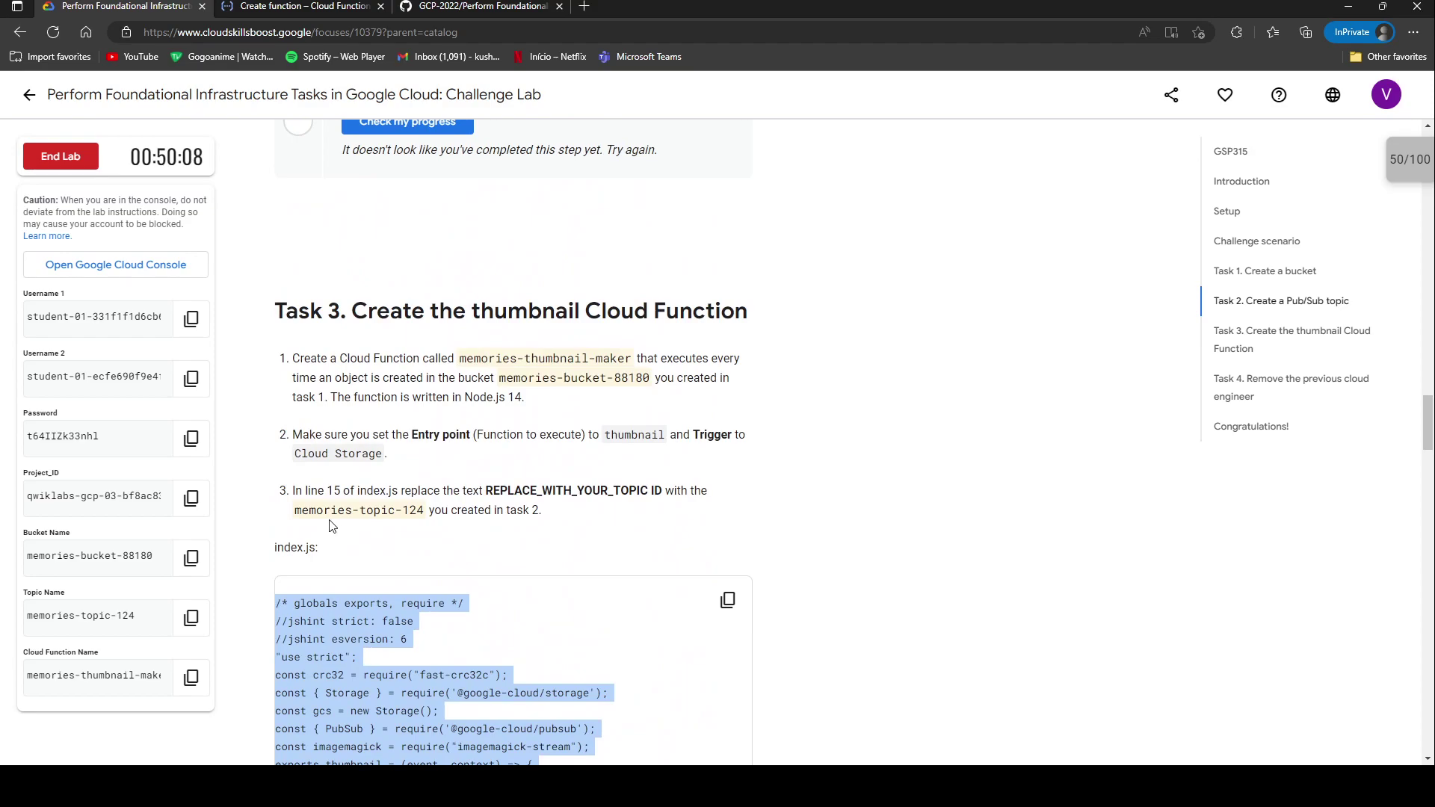
pyautogui.click(191, 617)
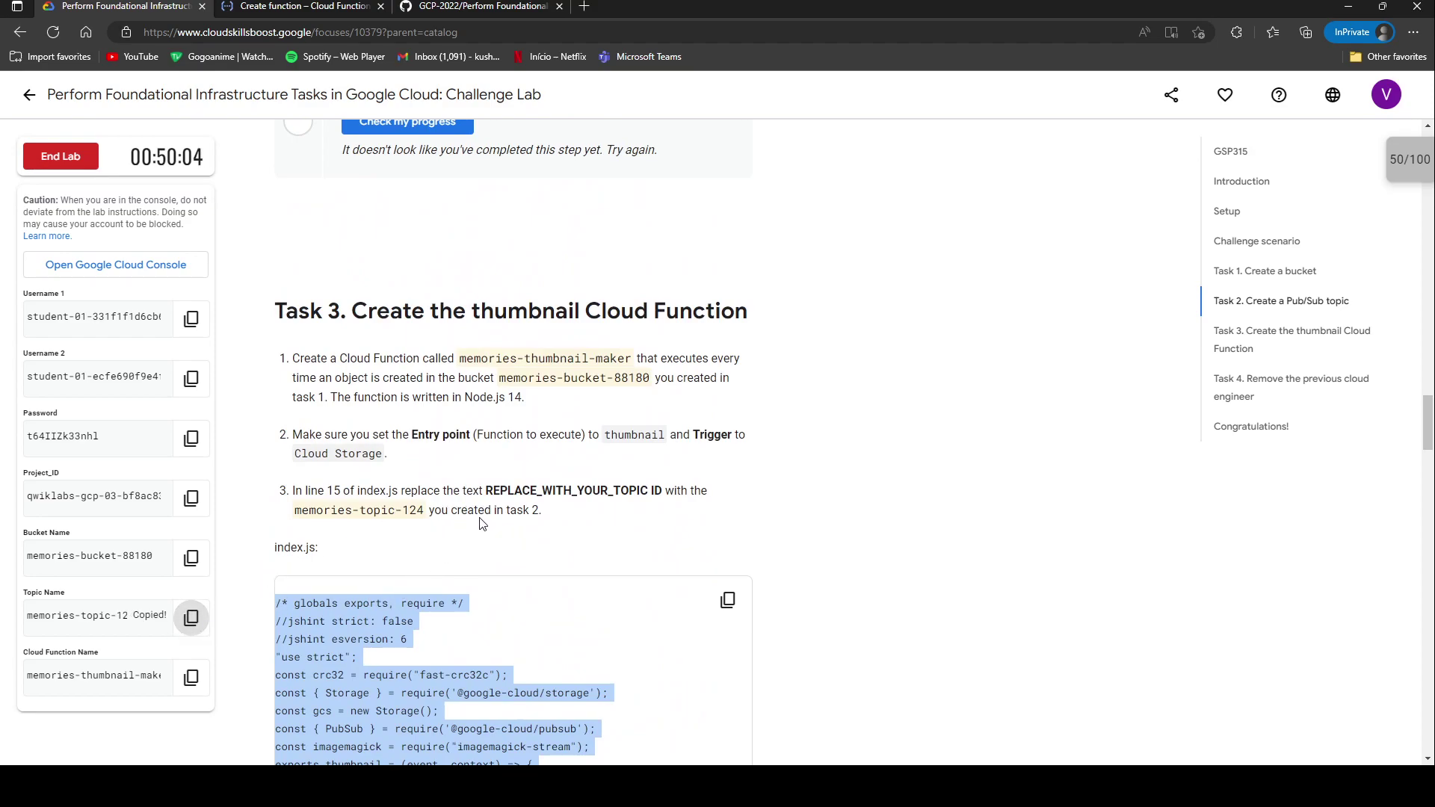
# Step: Replace the REPLACE_WITH_YOUR_TOPIC ID placeholder on line 15 of the function's index.js with memories-topic-124
pyautogui.click(303, 7)
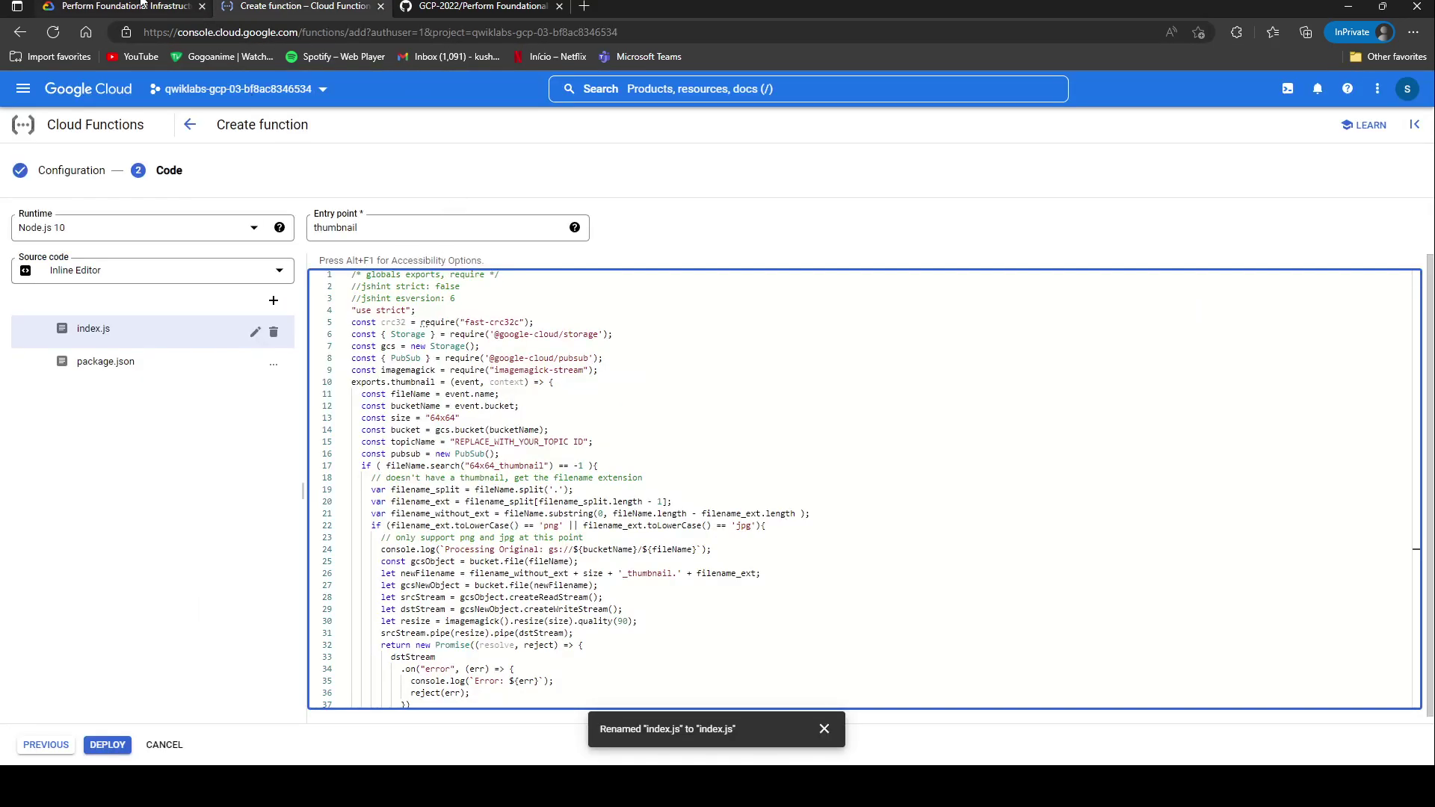
pyautogui.hotkey('ctrl', 'shift', 'Tab')
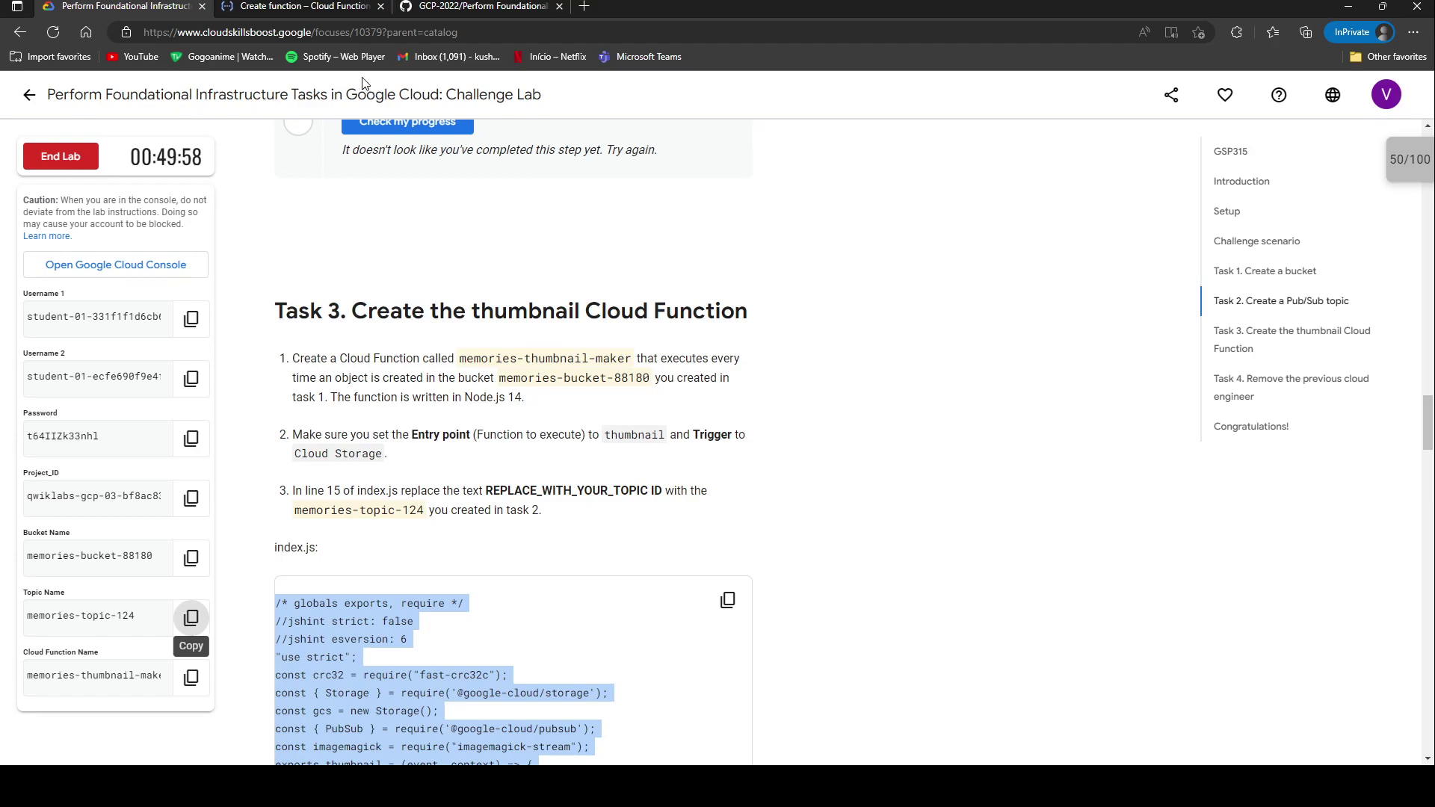
pyautogui.click(296, 7)
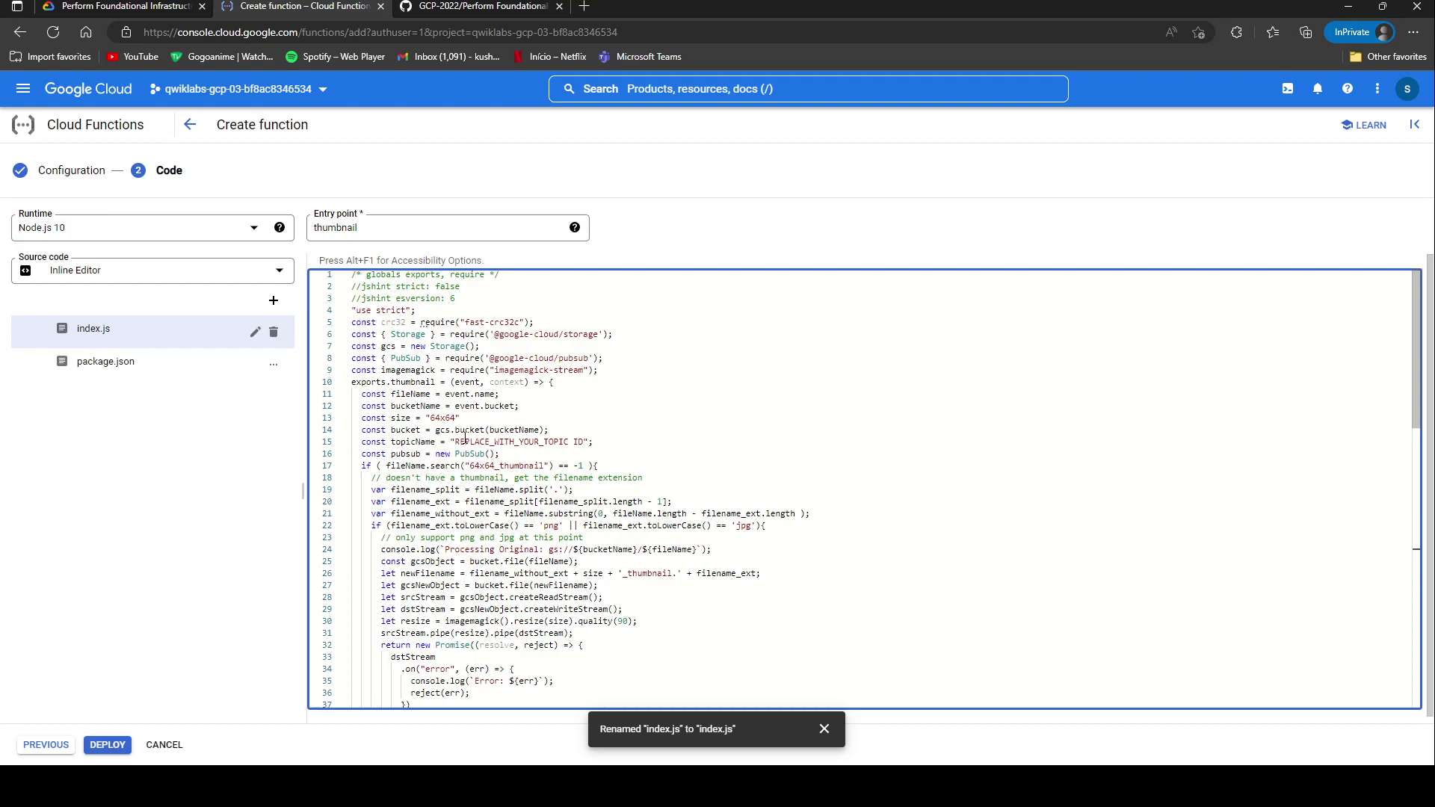
pyautogui.click(640, 477)
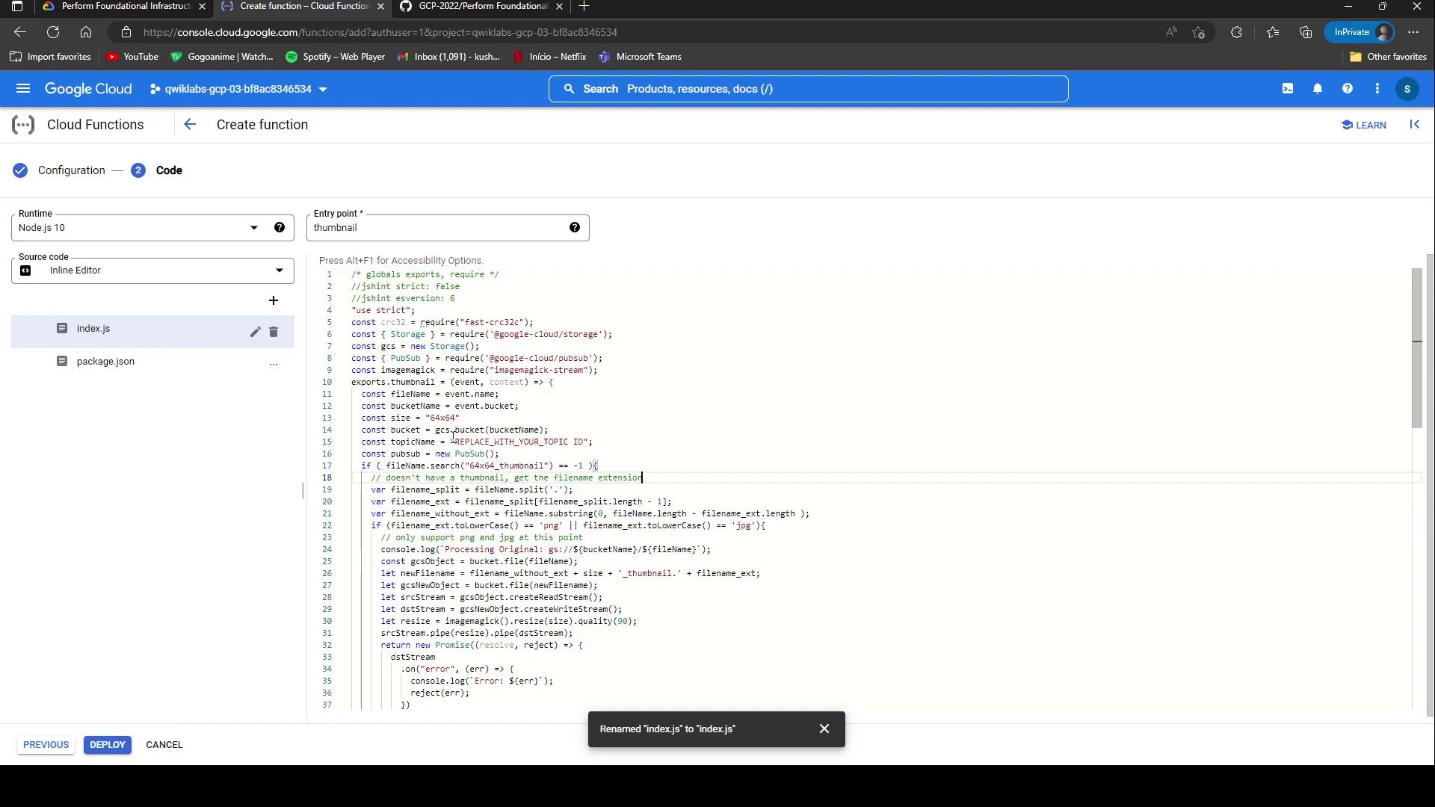
pyautogui.moveTo(453, 441); pyautogui.dragTo(588, 441)
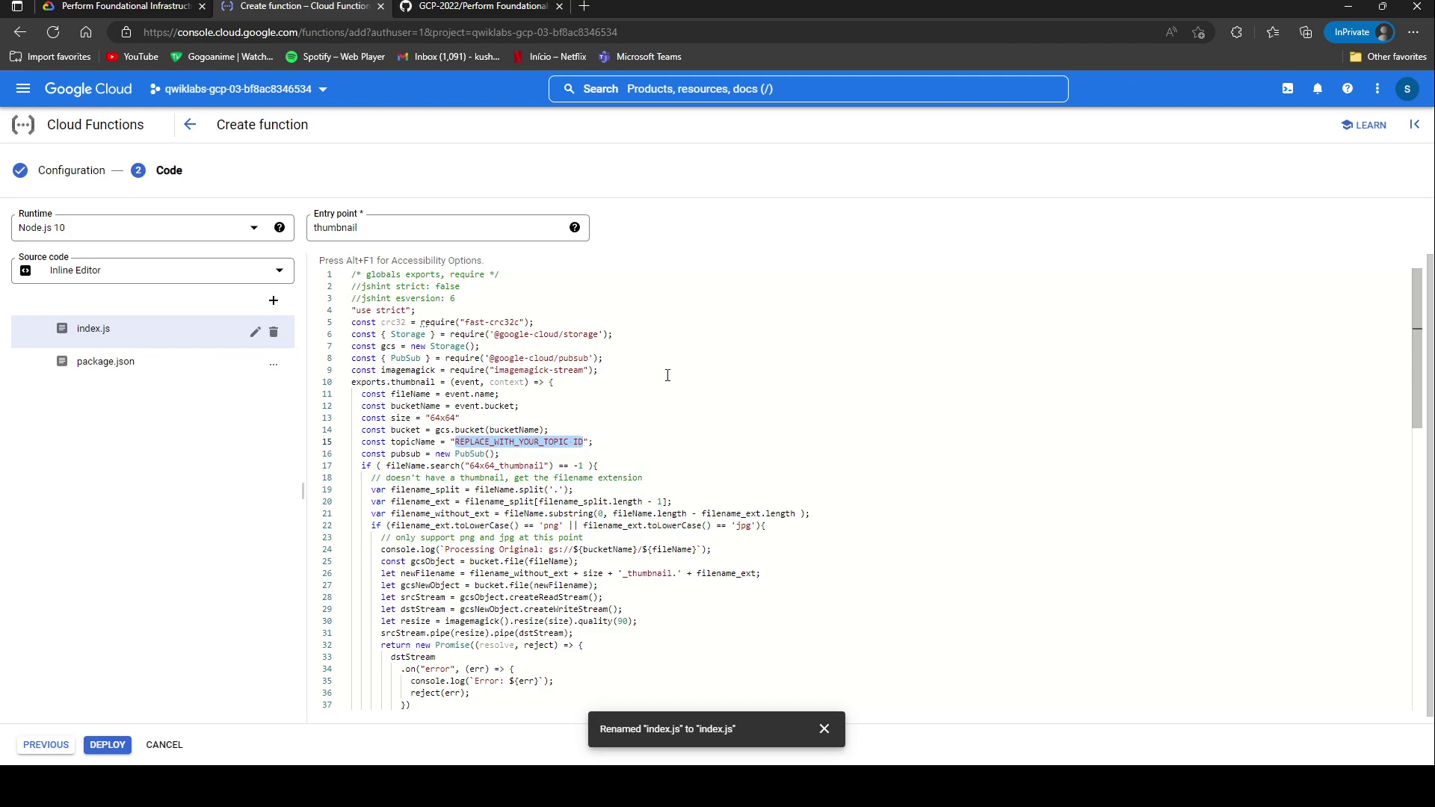
pyautogui.hotkey('ctrl', 'v')
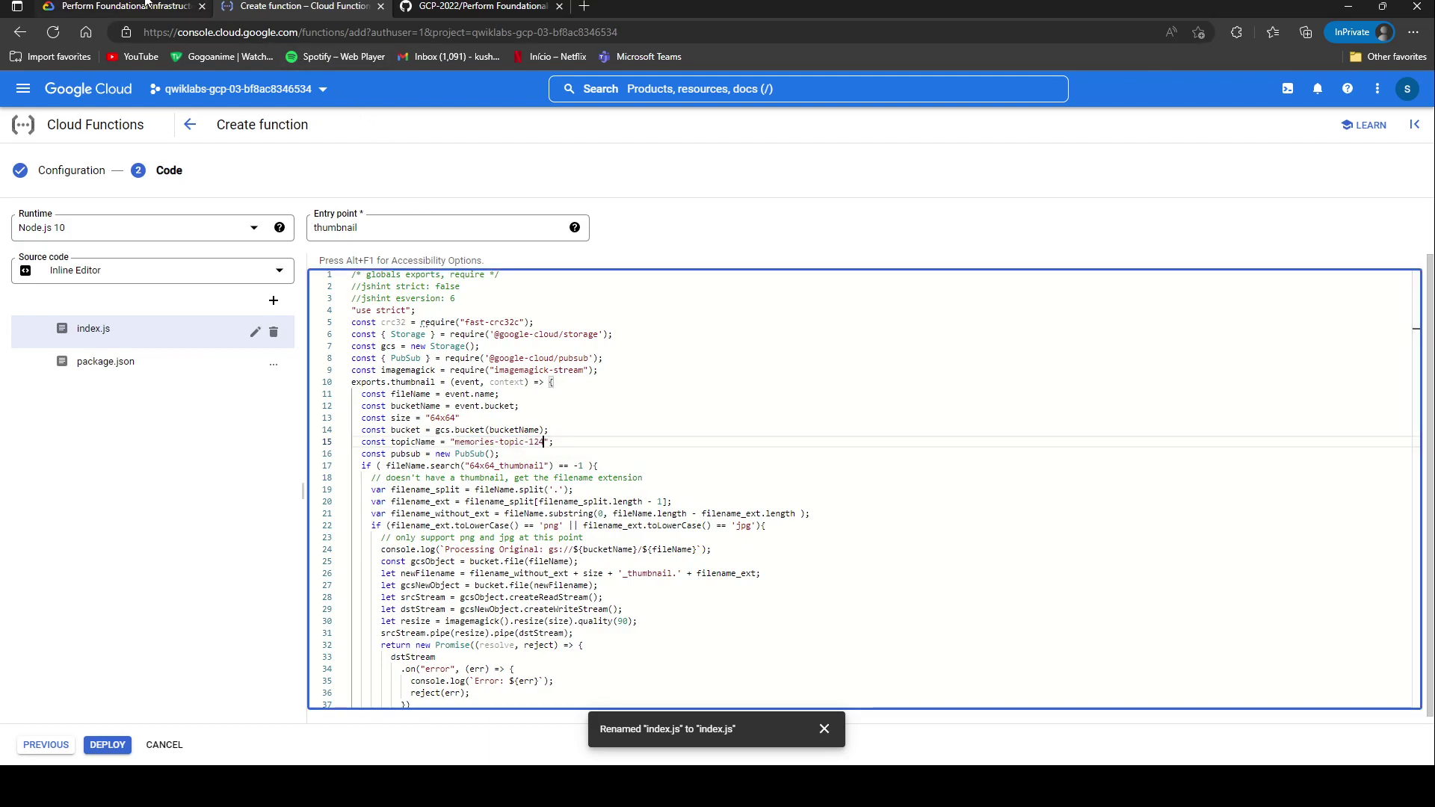
pyautogui.scroll(-6, 575, 456)
pyautogui.scroll(-3, 576, 455)
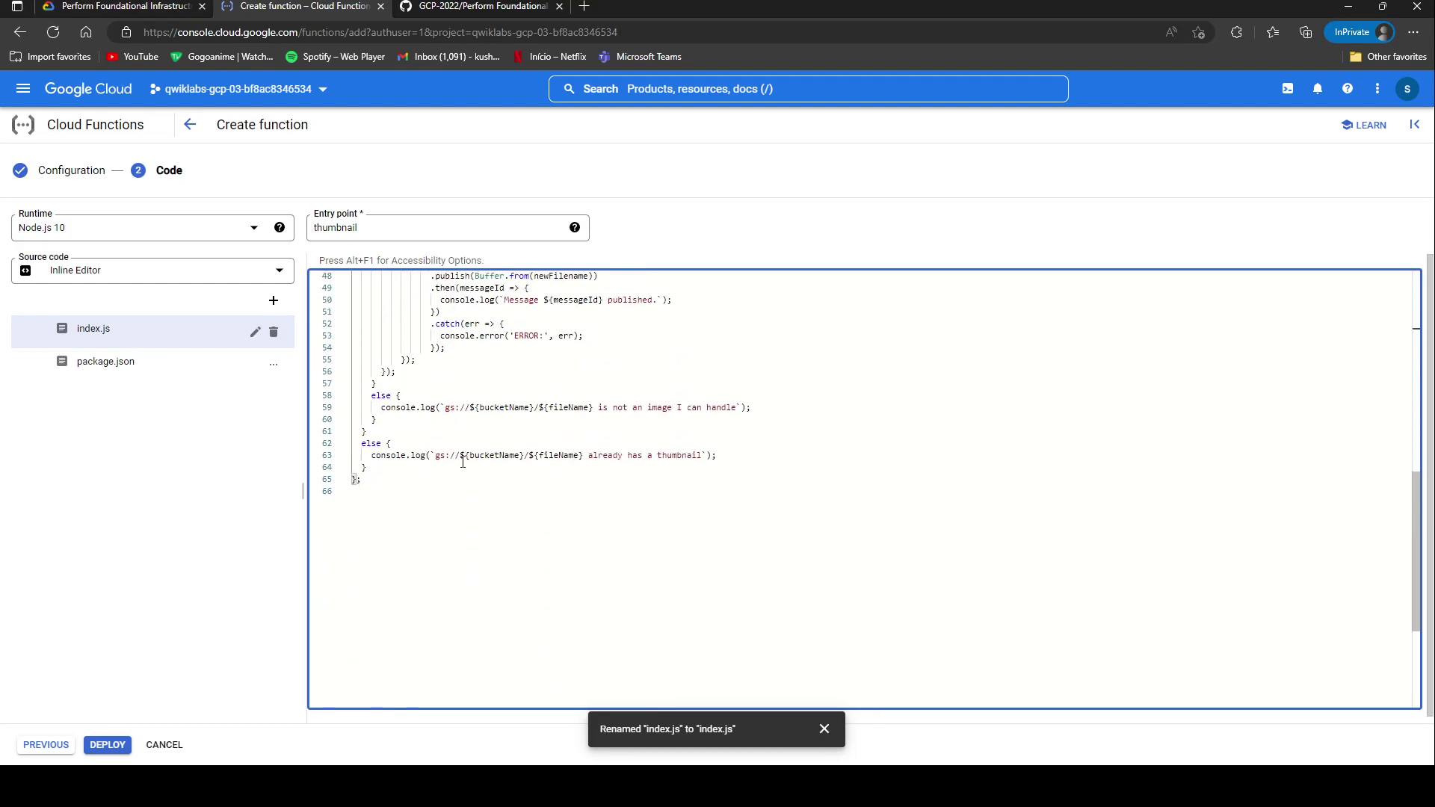
# Step: Open the function's package.json file and copy the package.json code from the lab's Task 3 instructions
pyautogui.click(132, 362)
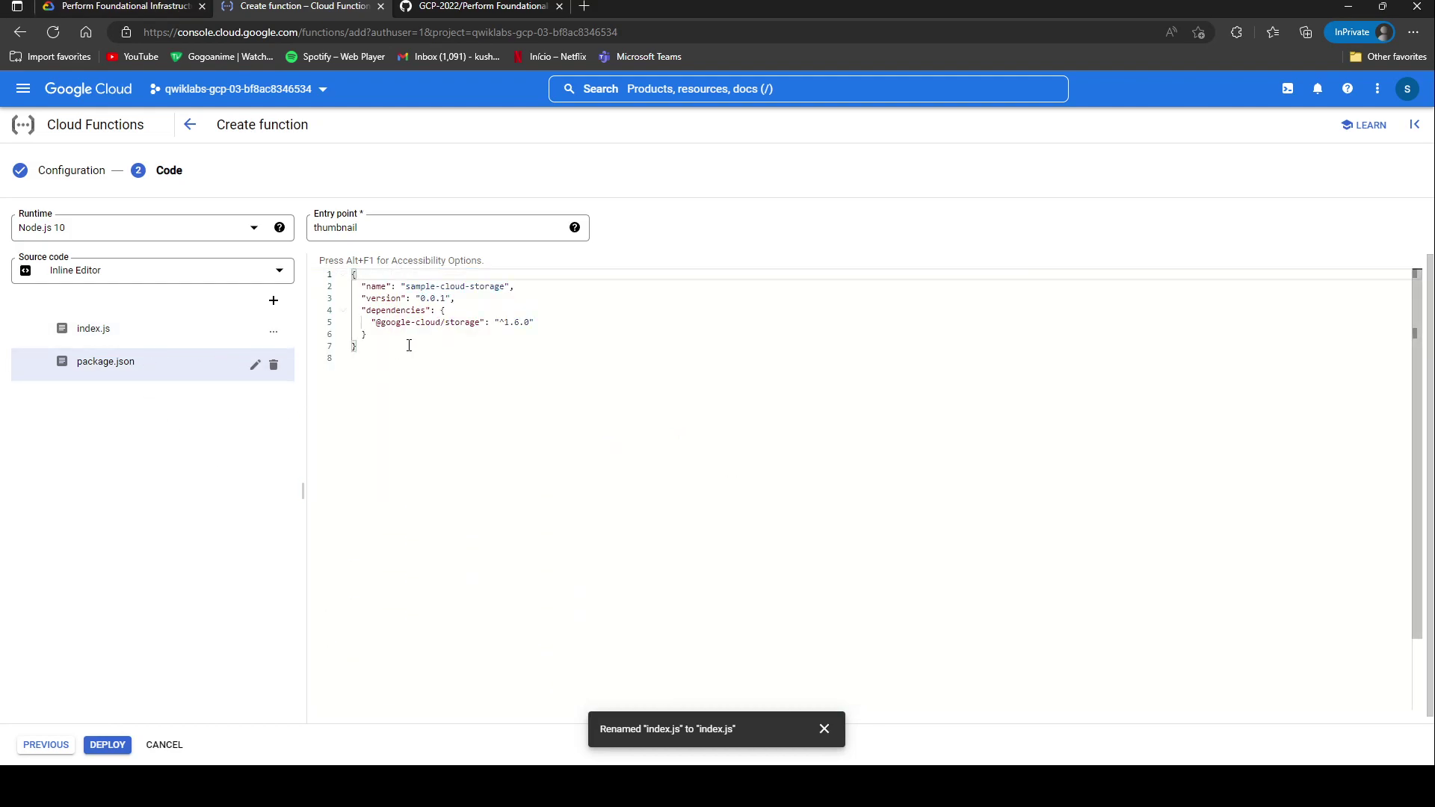
pyautogui.click(150, 8)
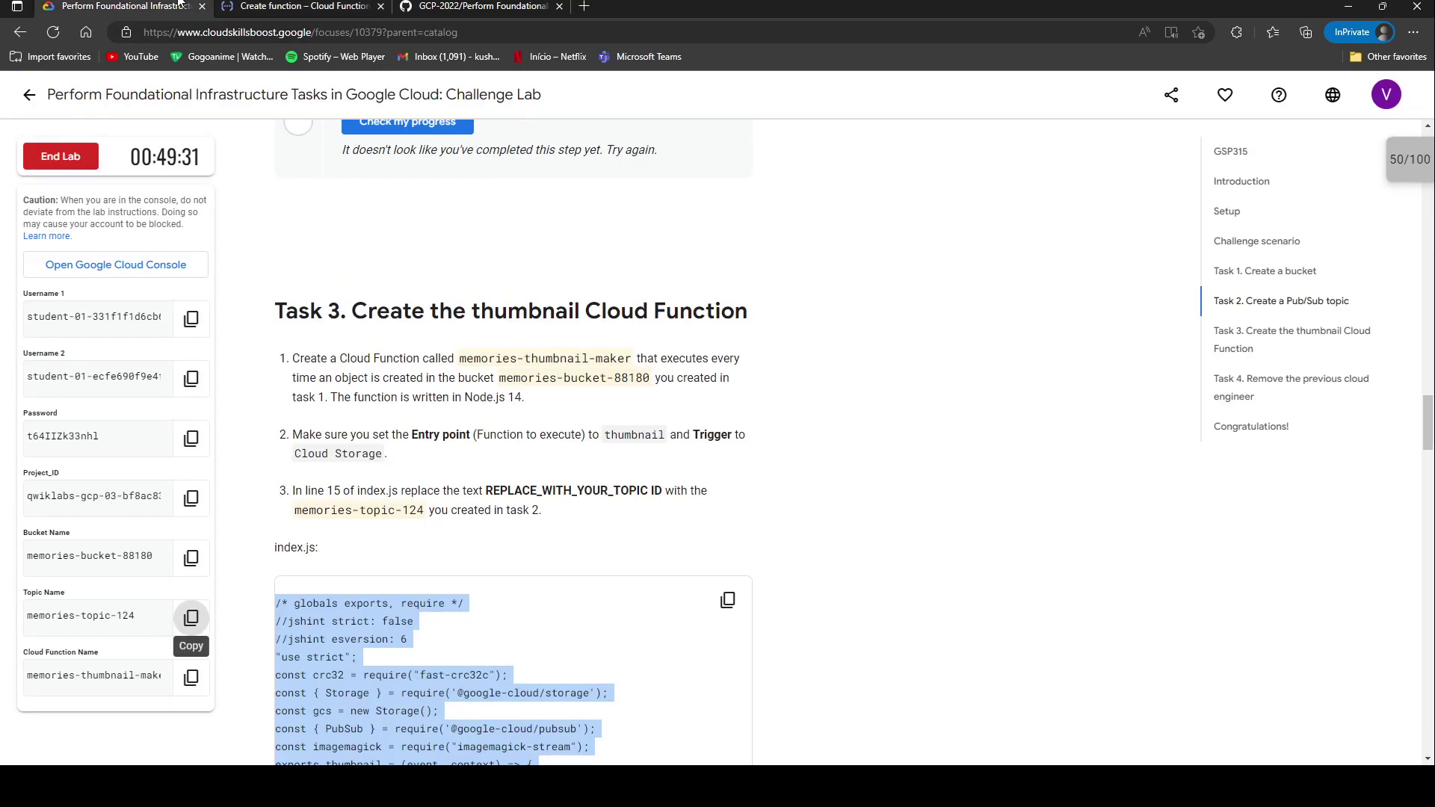
pyautogui.tripleClick(527, 422)
pyautogui.scroll(-15, 528, 419)
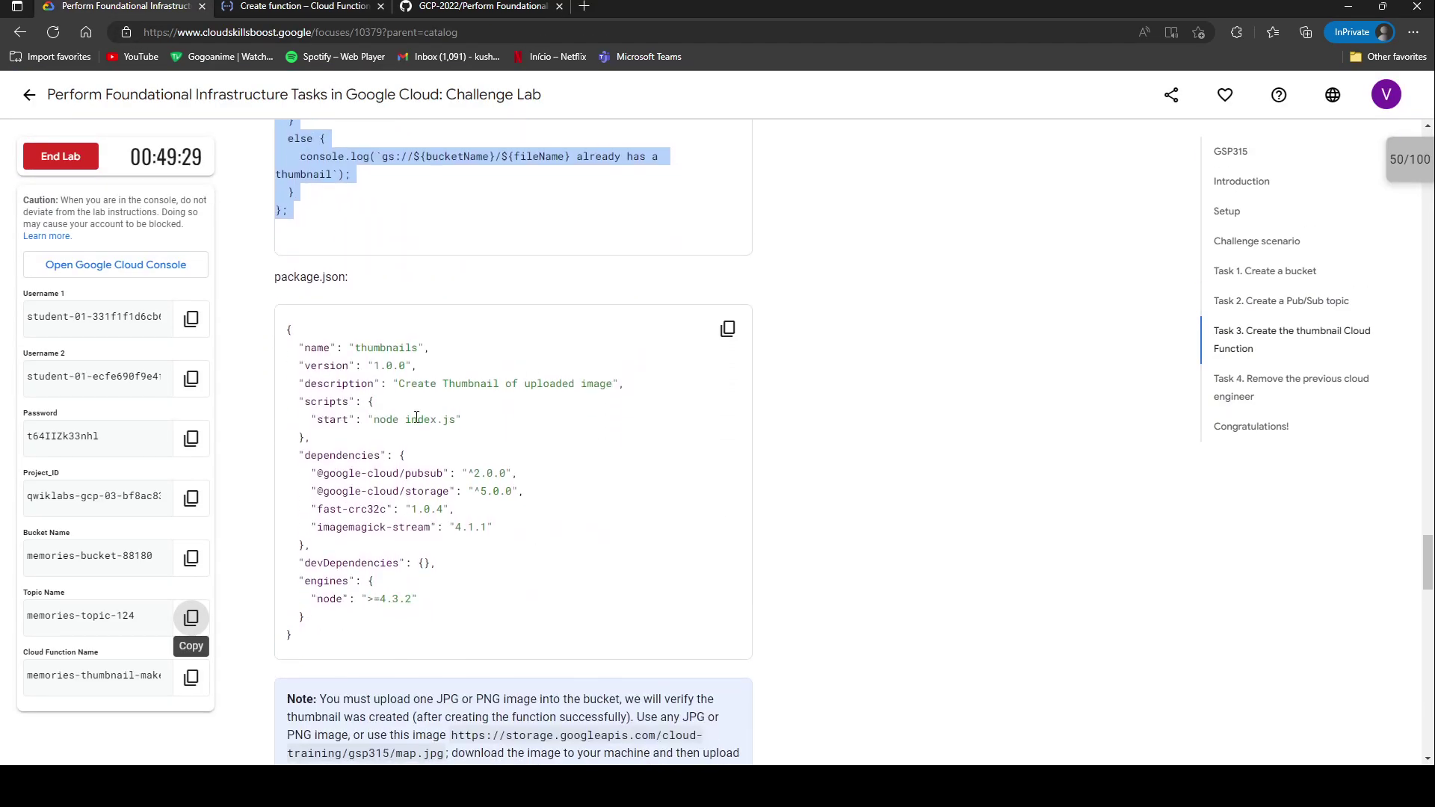
pyautogui.moveTo(281, 331); pyautogui.dragTo(314, 654)
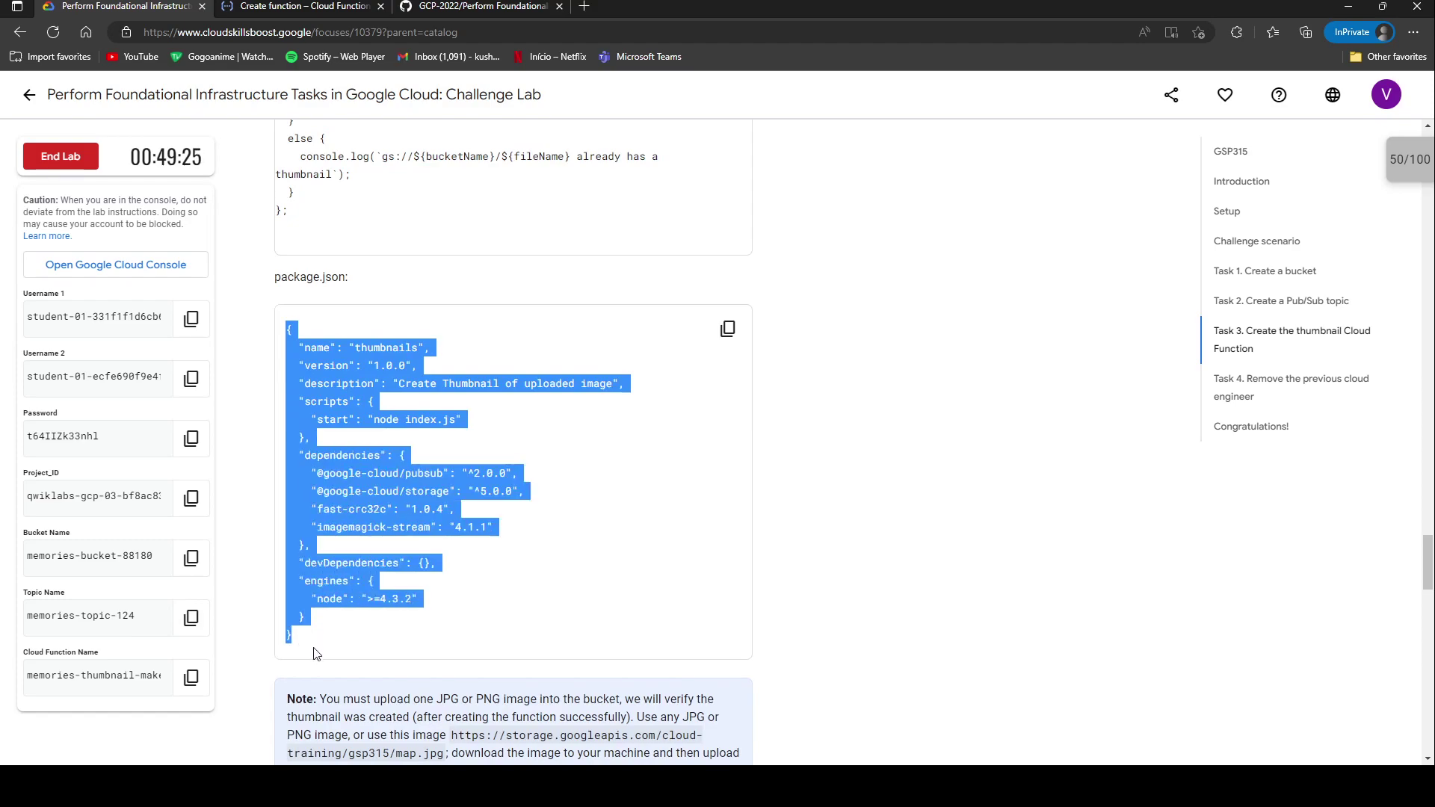
pyautogui.click(728, 327)
# Step: Replace all the default content of the function's package.json with the copied lab code
pyautogui.click(330, 10)
pyautogui.click(355, 285)
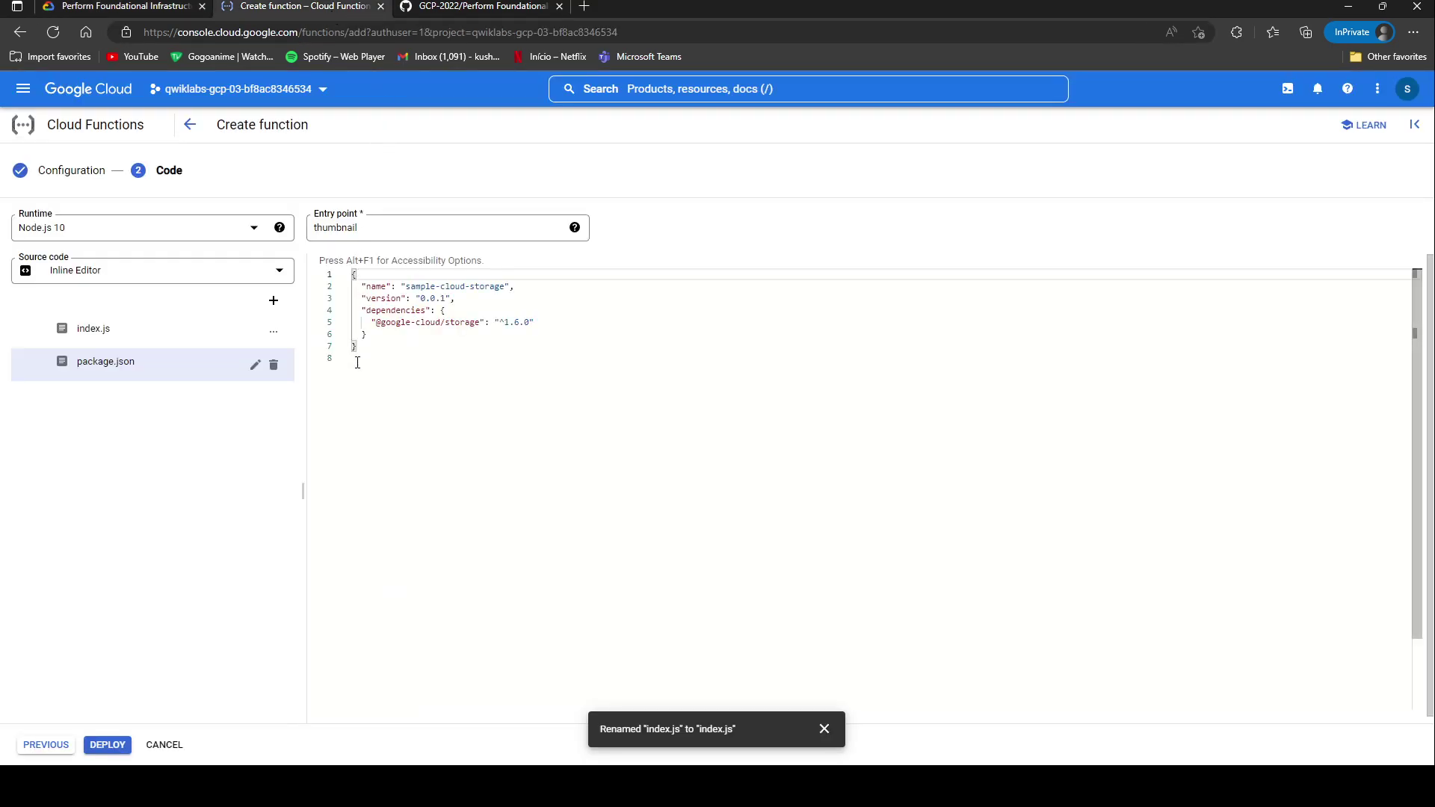
pyautogui.hotkey('ctrl', 'a')
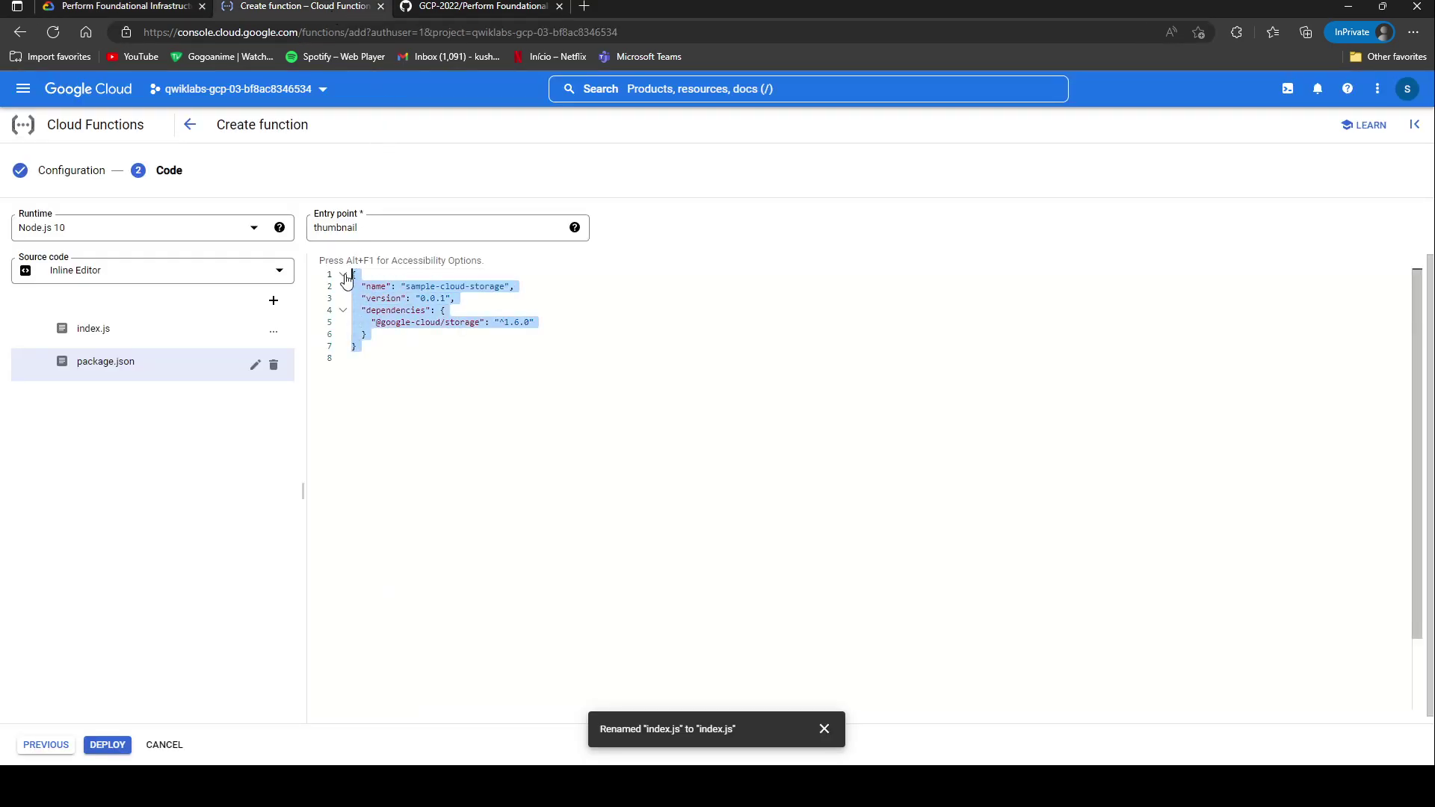
pyautogui.hotkey('ctrl', 'v')
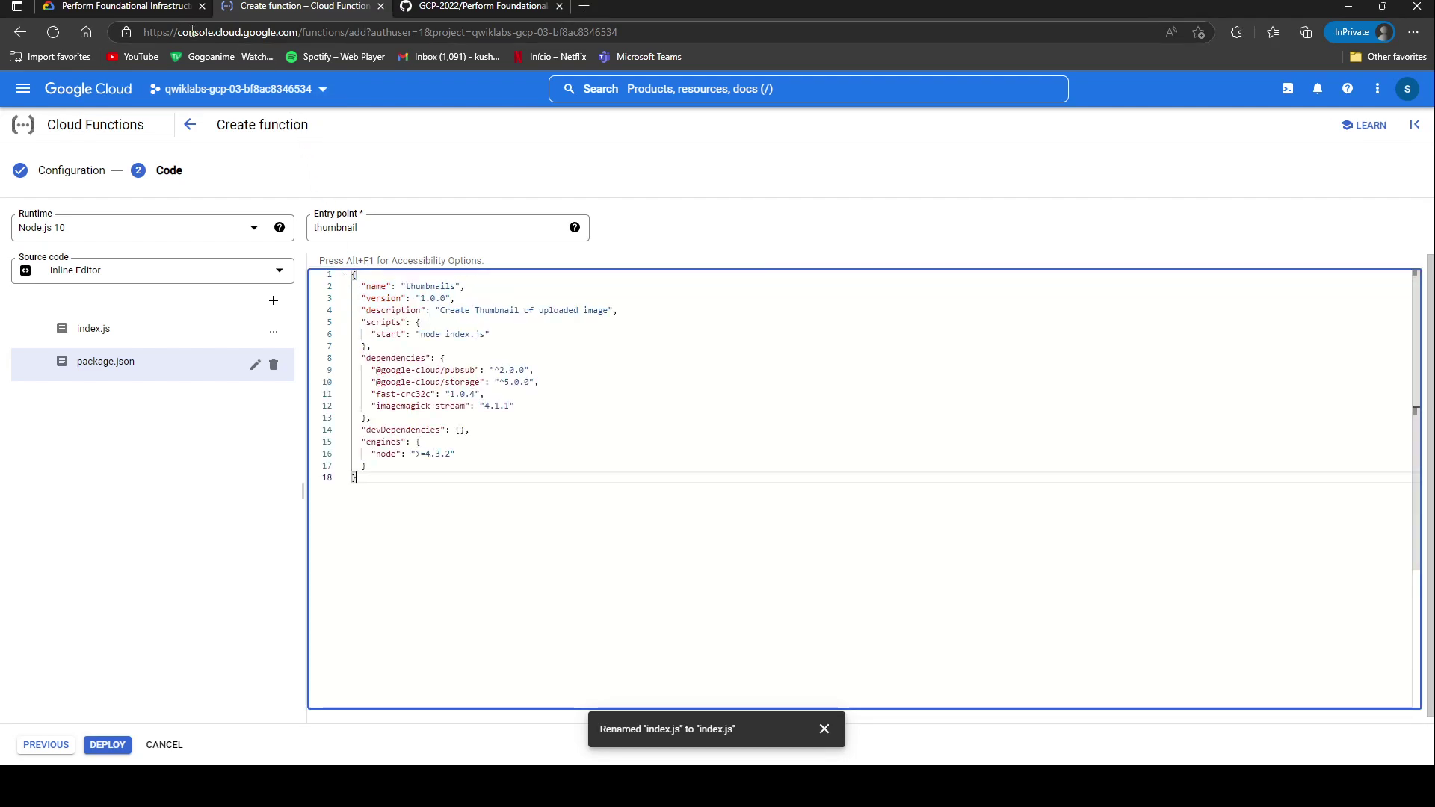
# Step: Read the lab's note below the package.json code and deploy the memories-thumbnail-maker function
pyautogui.click(157, 7)
pyautogui.scroll(-6, 482, 267)
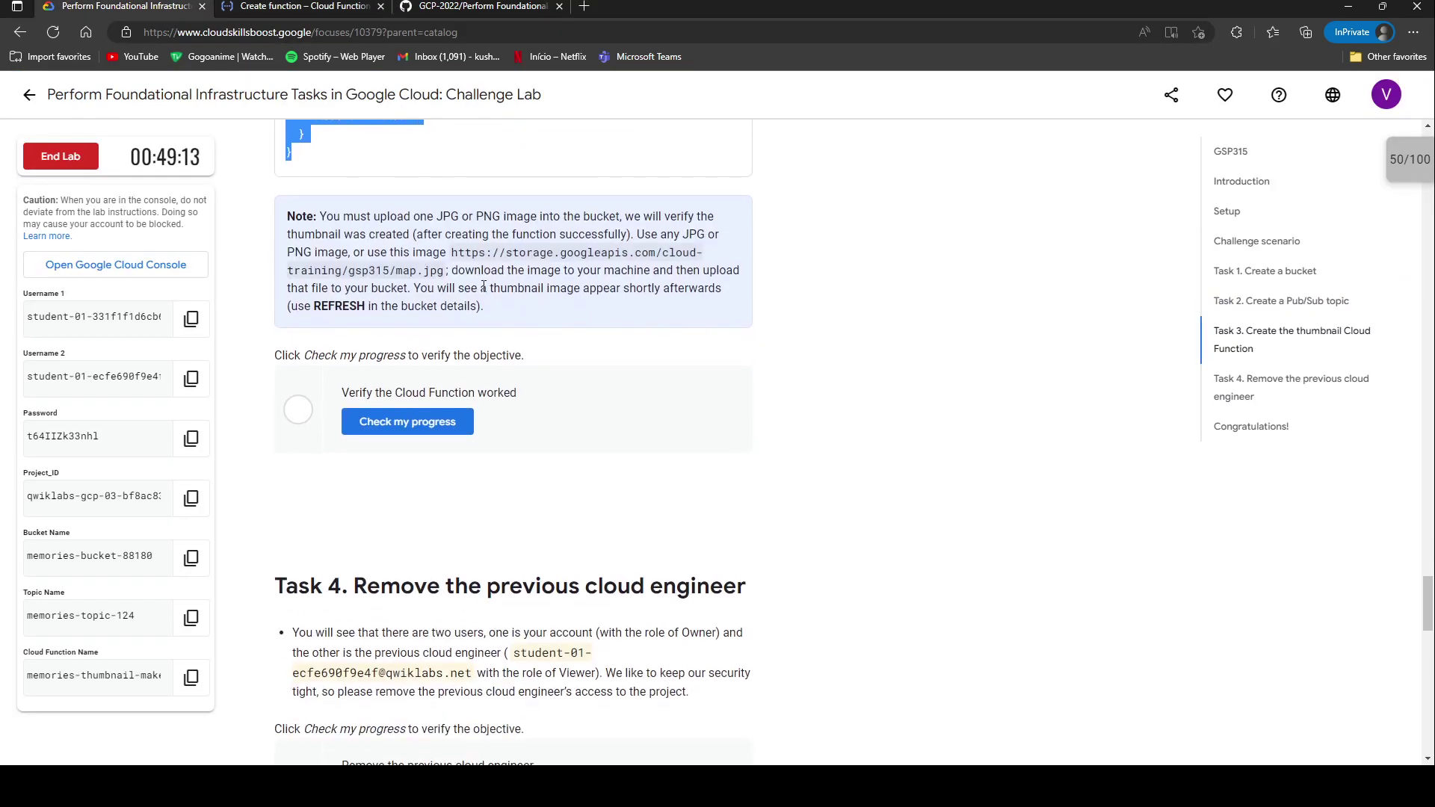
pyautogui.click(302, 5)
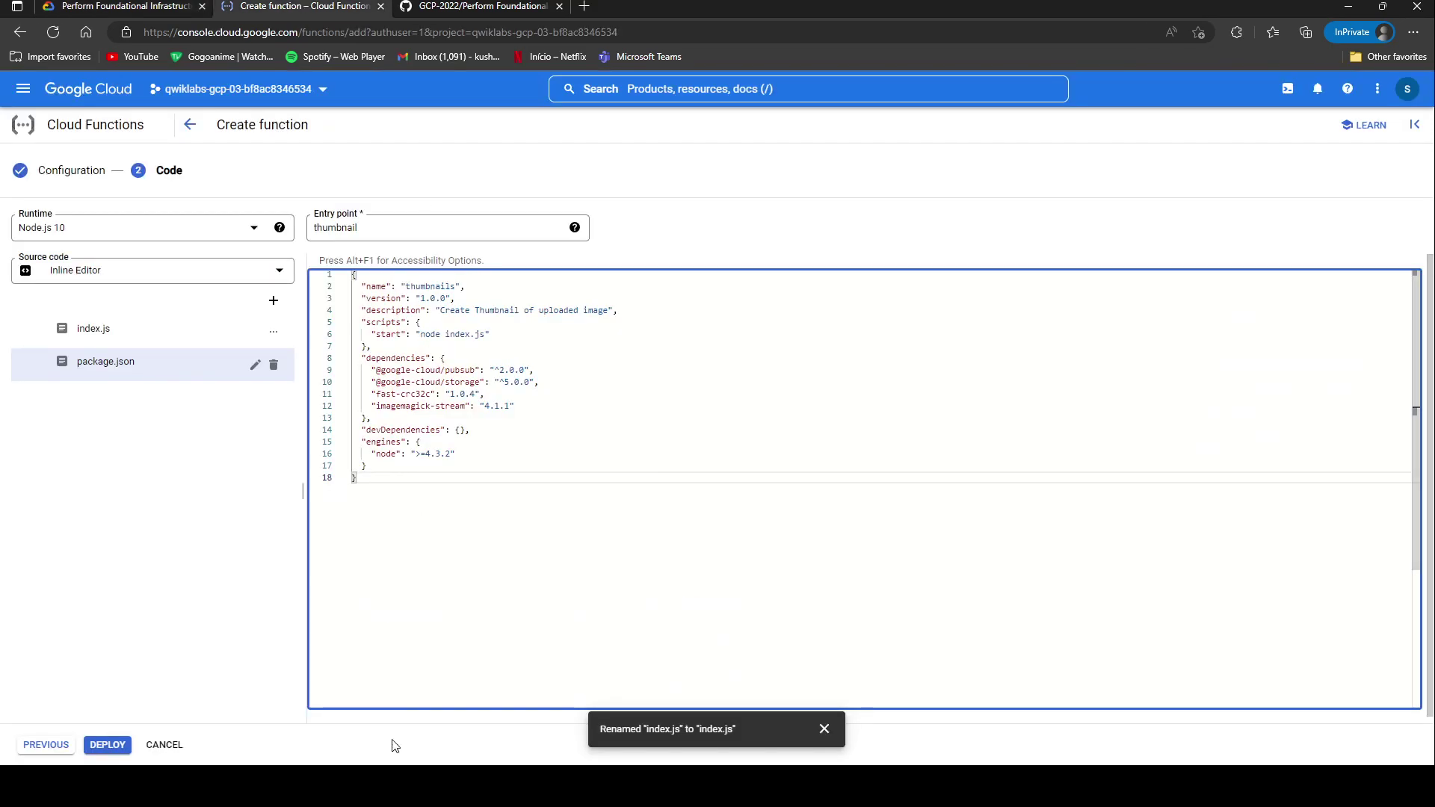
pyautogui.click(112, 746)
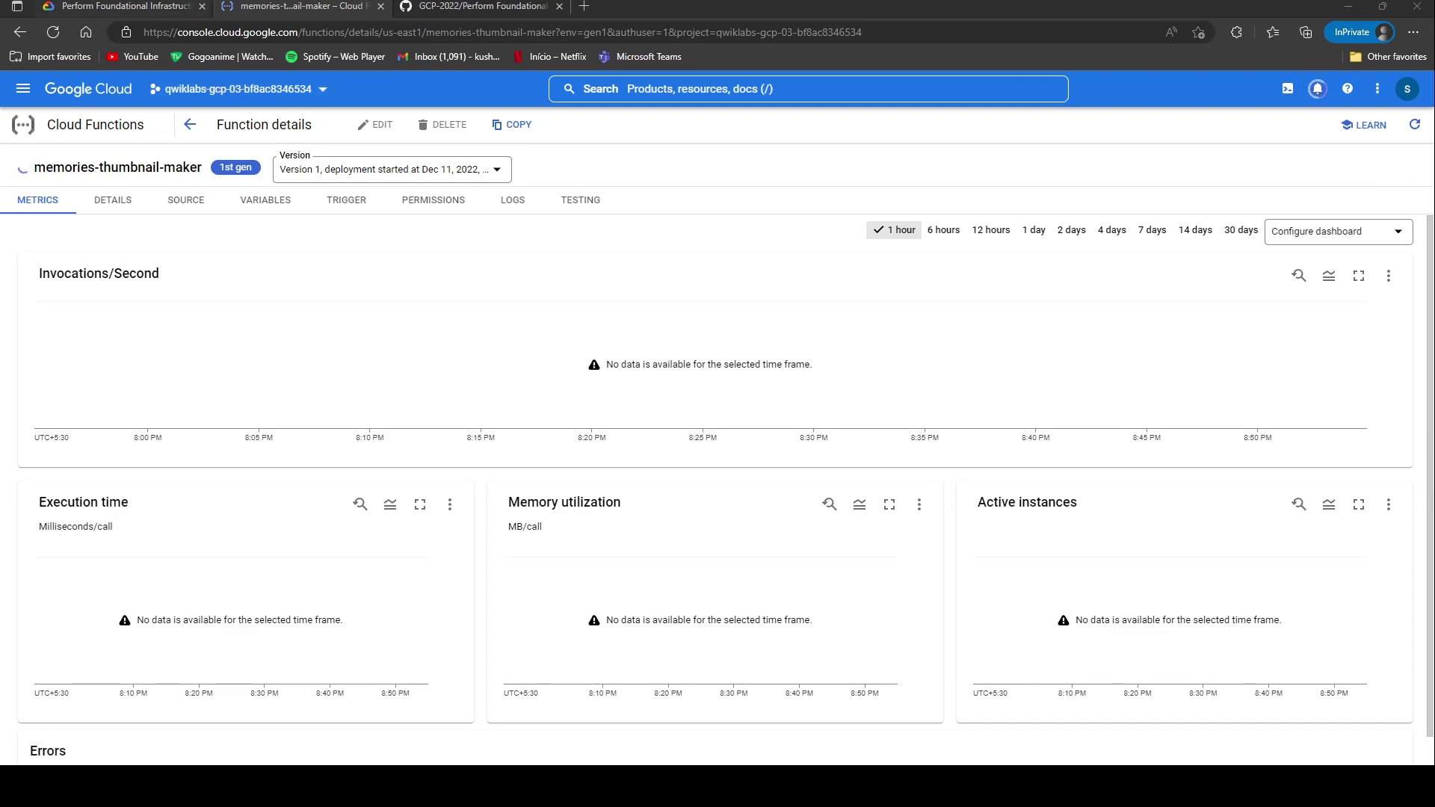
# Step: Read the Task 4 instructions in the lab and the GitHub guide, and open the project's IAM page
pyautogui.hotkey('ctrl', 'shift', 'Tab')
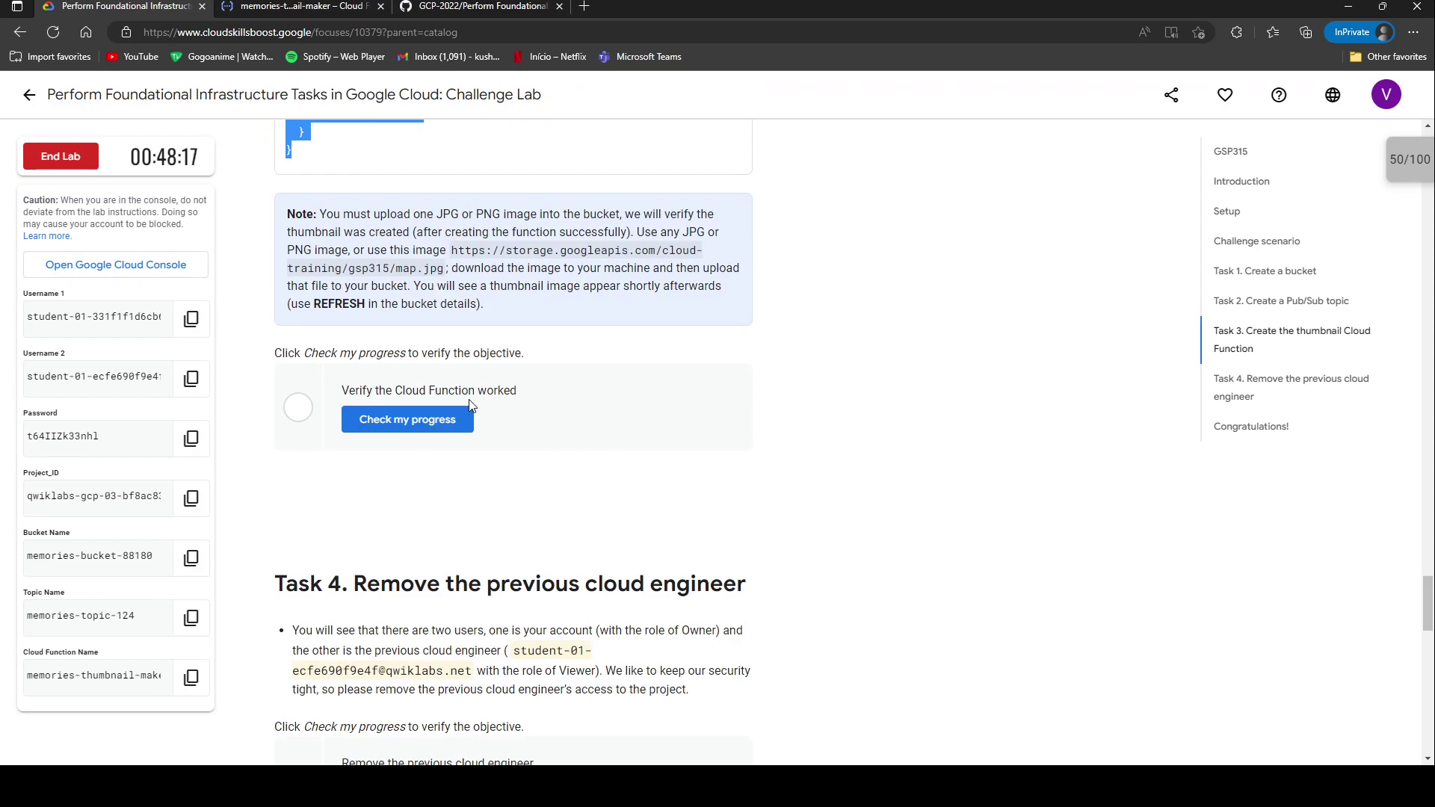
pyautogui.scroll(-5, 471, 404)
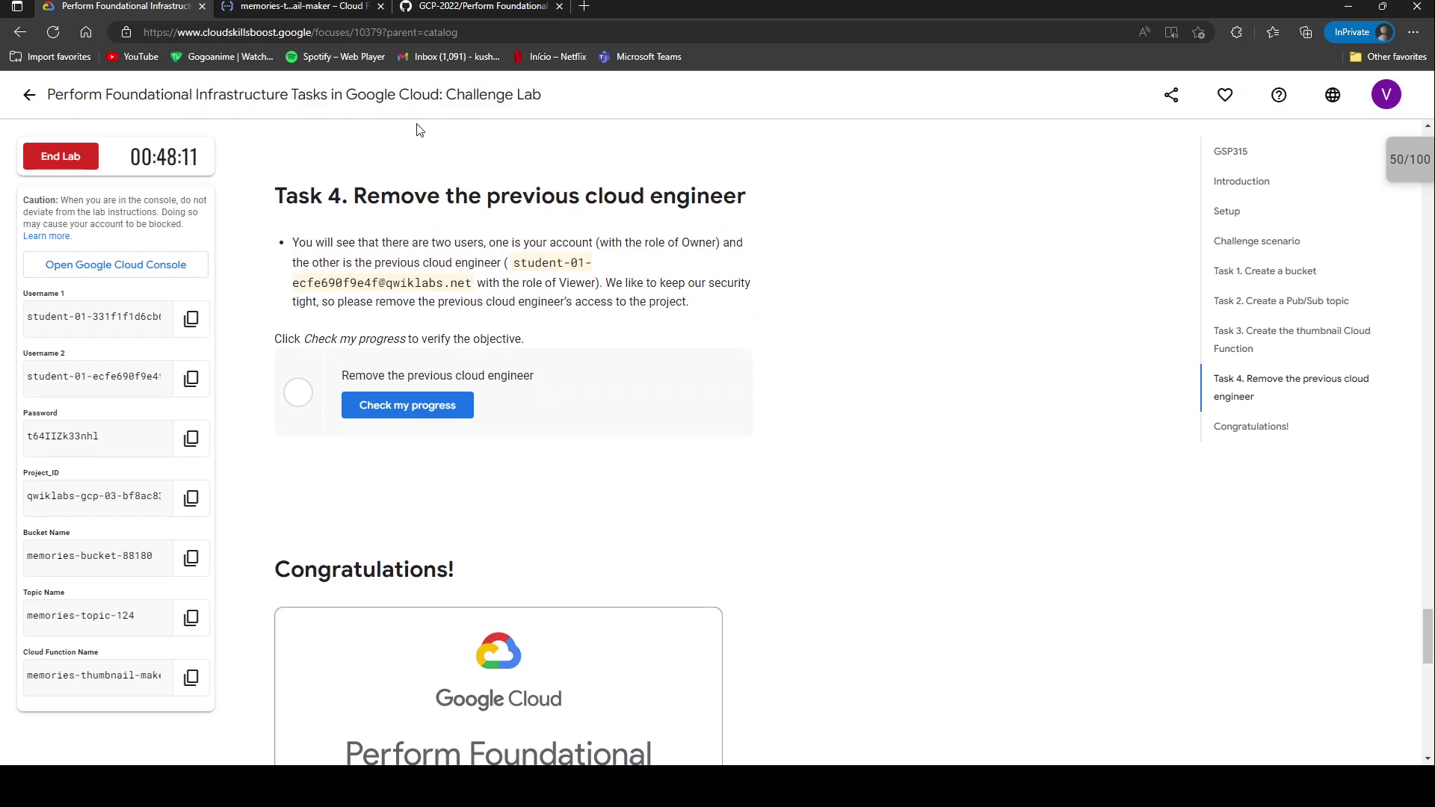
pyautogui.click(299, 7)
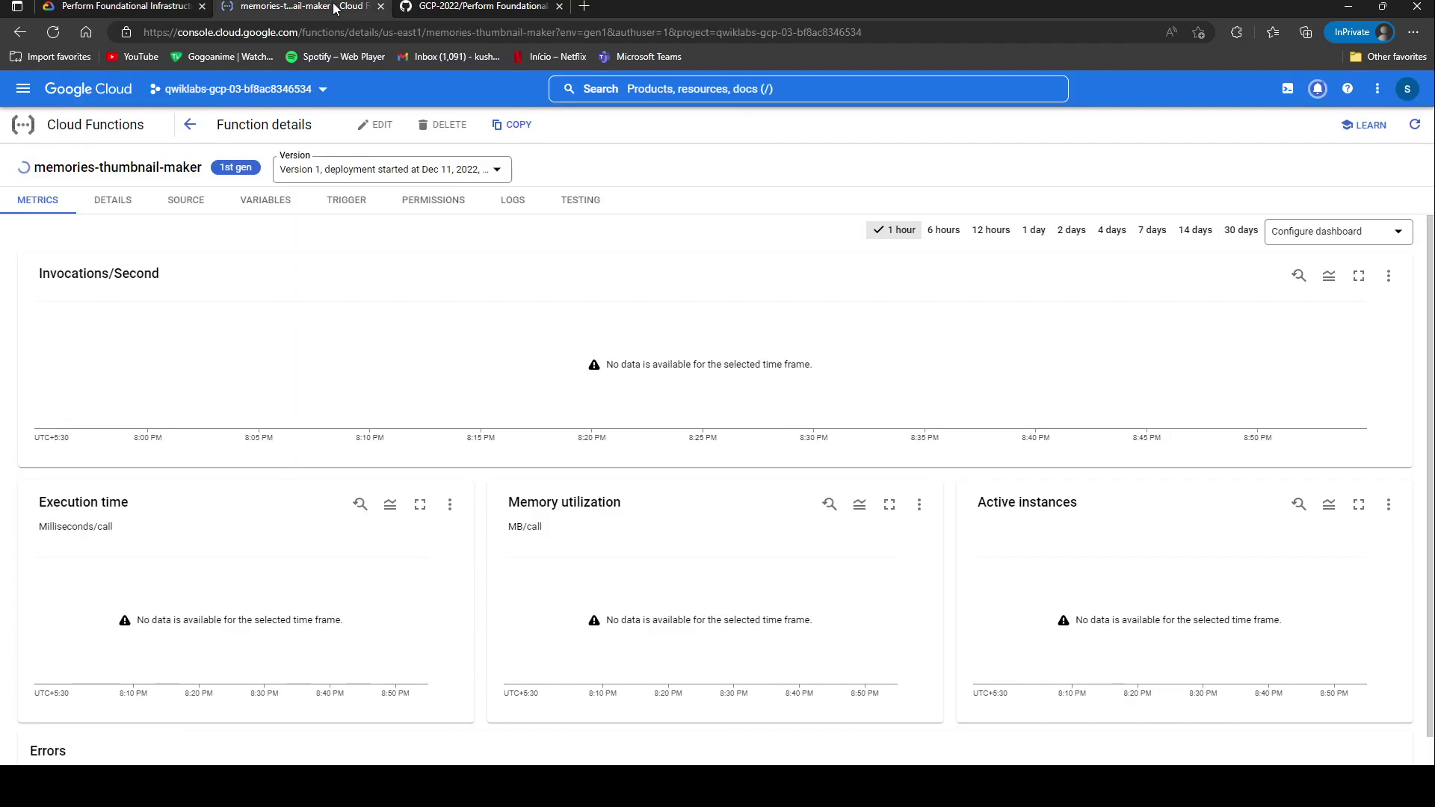
pyautogui.click(22, 88)
pyautogui.click(516, 6)
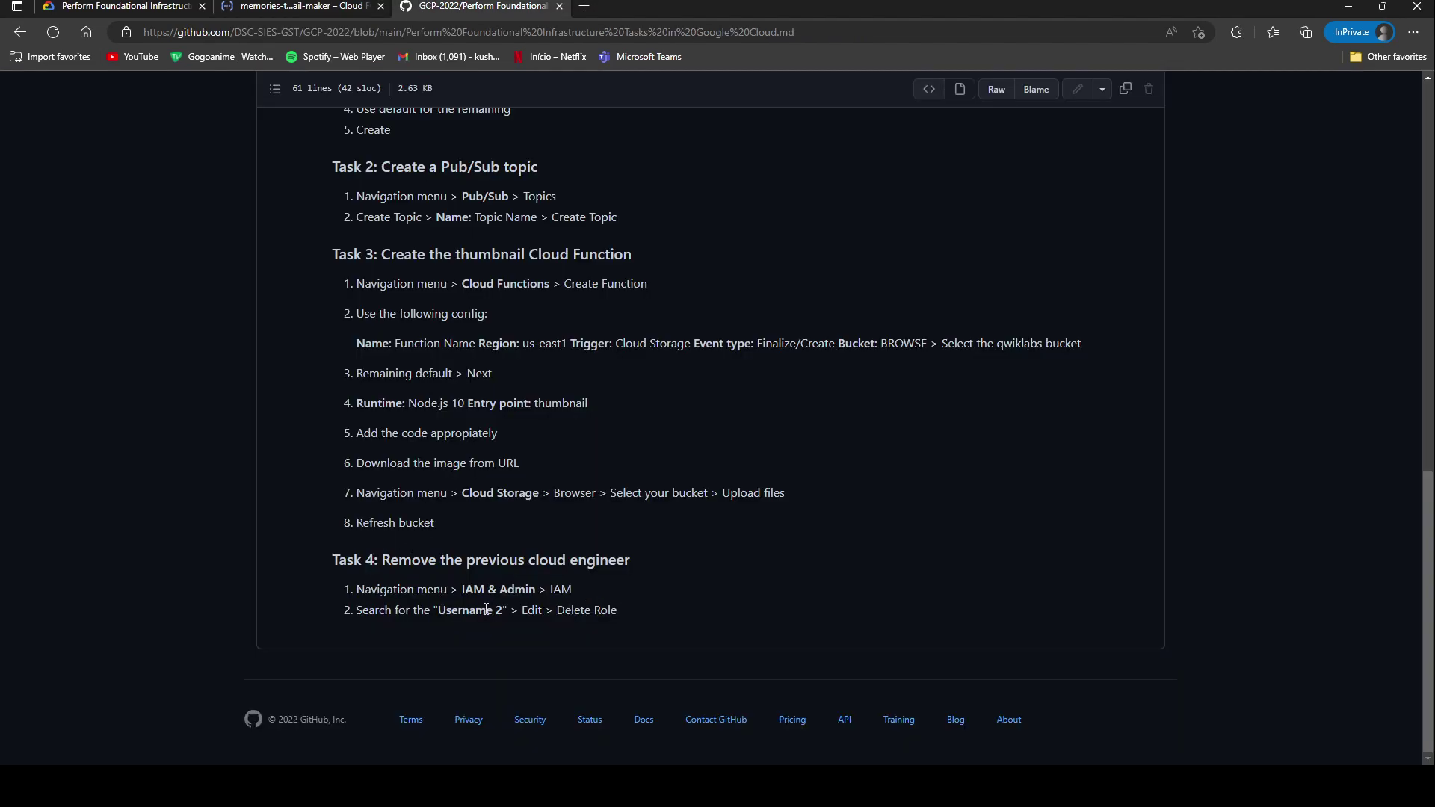
pyautogui.click(347, 11)
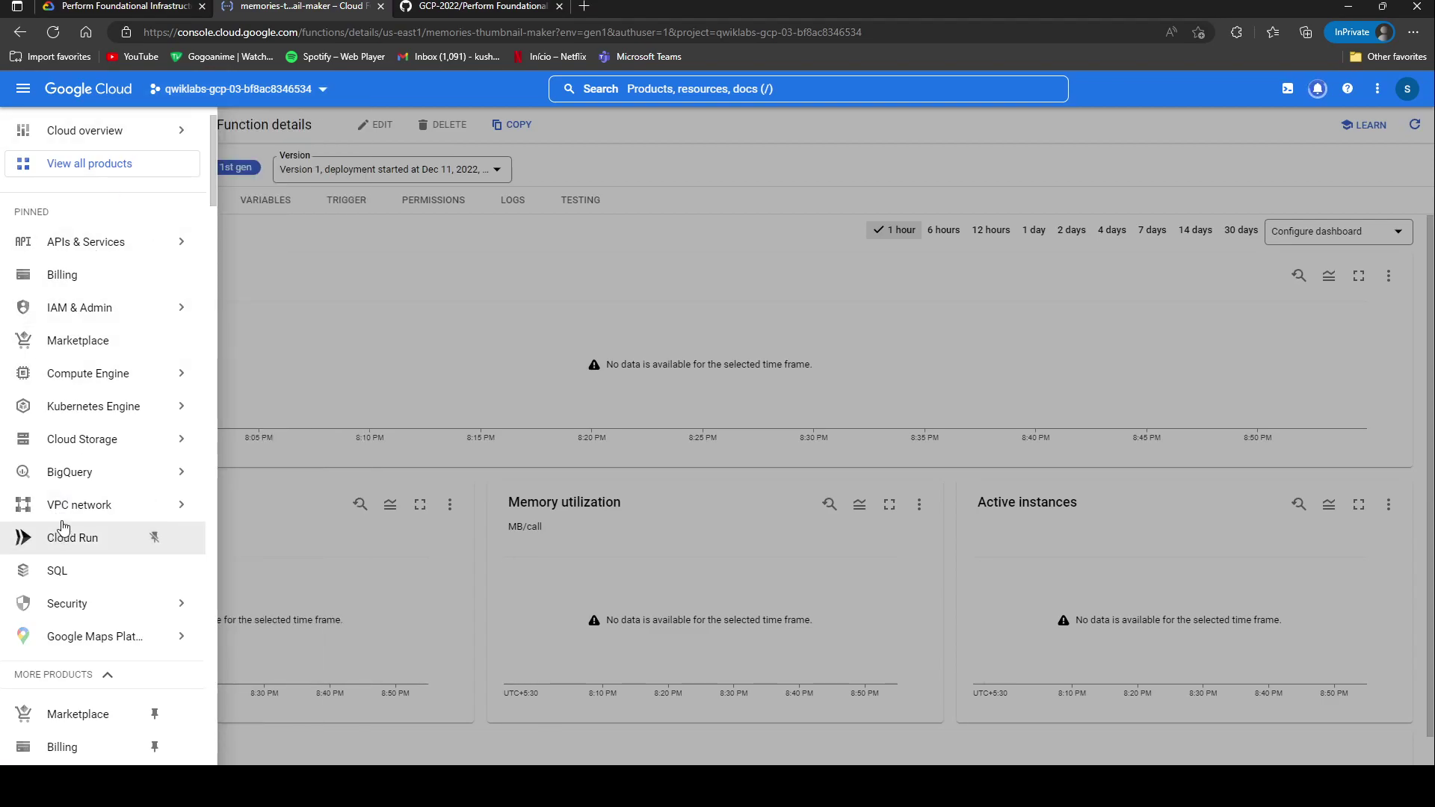
pyautogui.moveTo(124, 320)
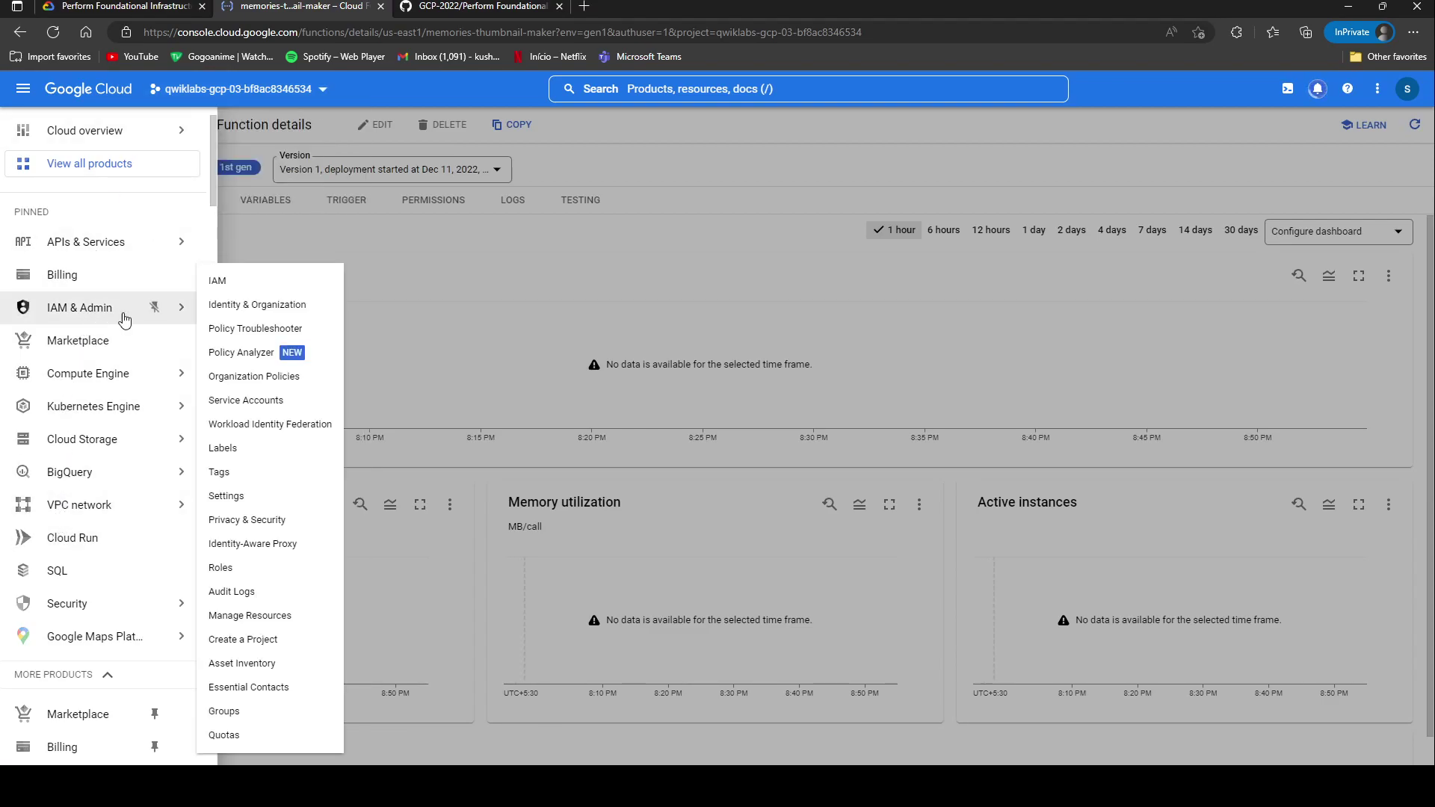
pyautogui.click(216, 282)
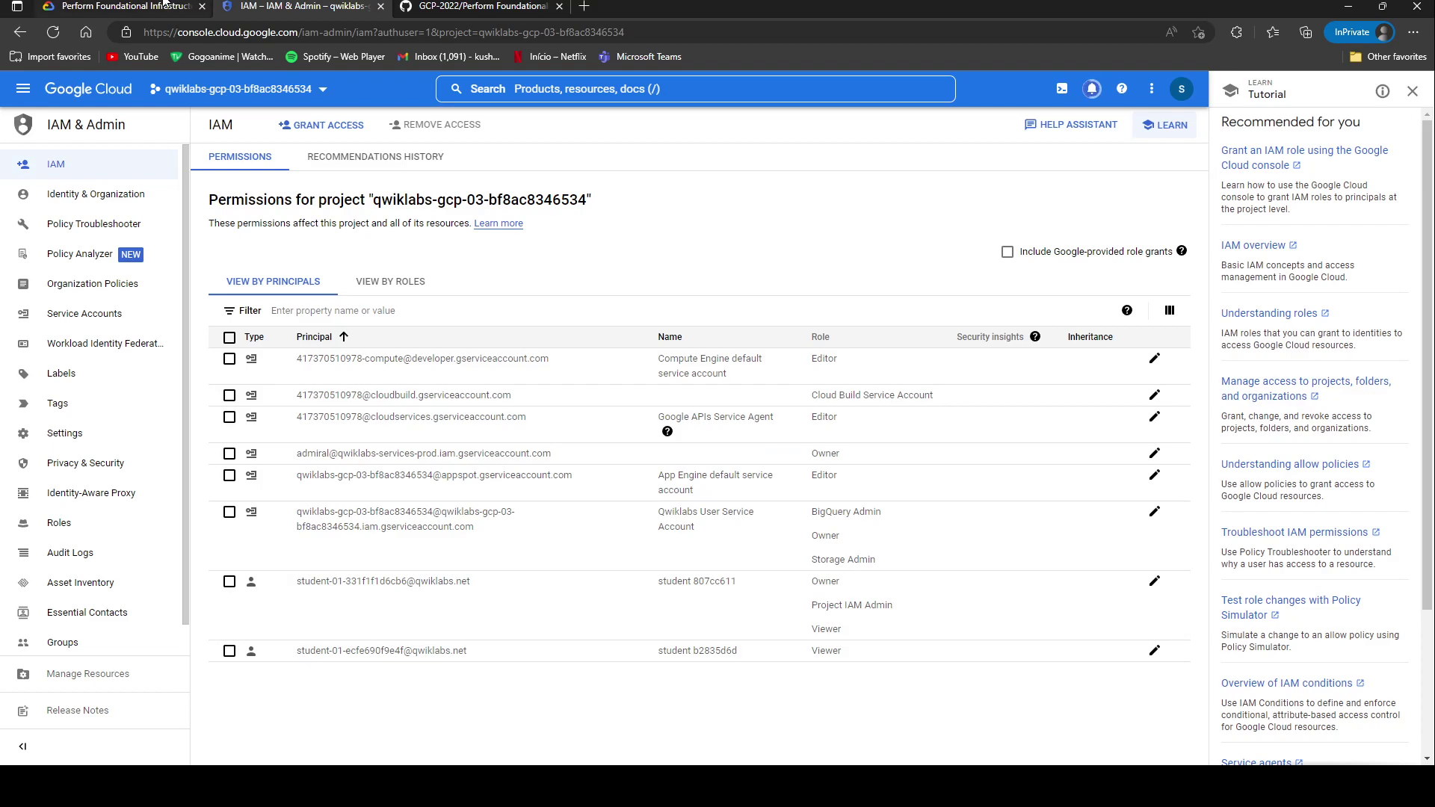
# Step: Look up Username 2 in the lab details, remove that principal's Viewer role in IAM and save the change
pyautogui.click(187, 7)
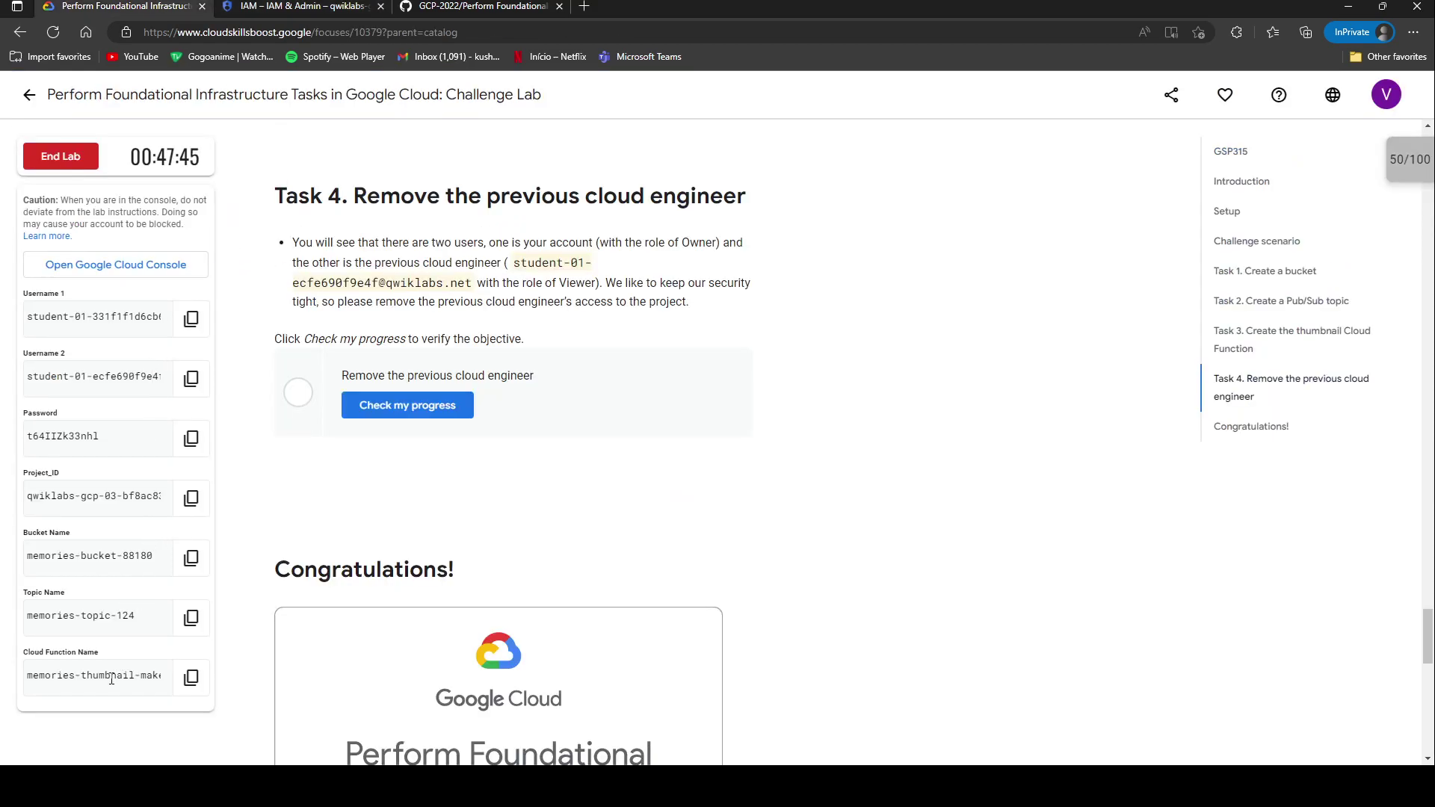
pyautogui.moveTo(68, 390); pyautogui.dragTo(182, 388)
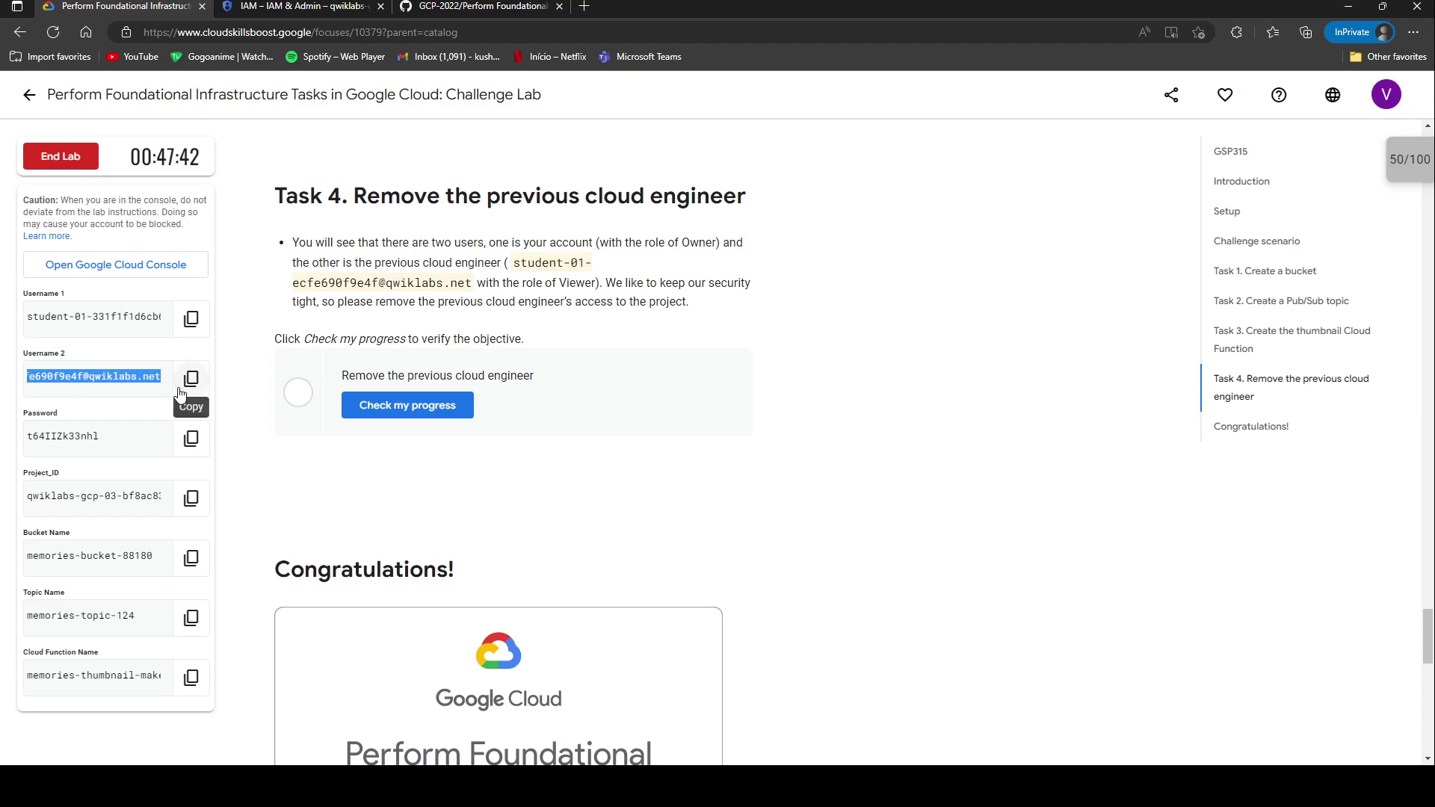
pyautogui.click(367, 4)
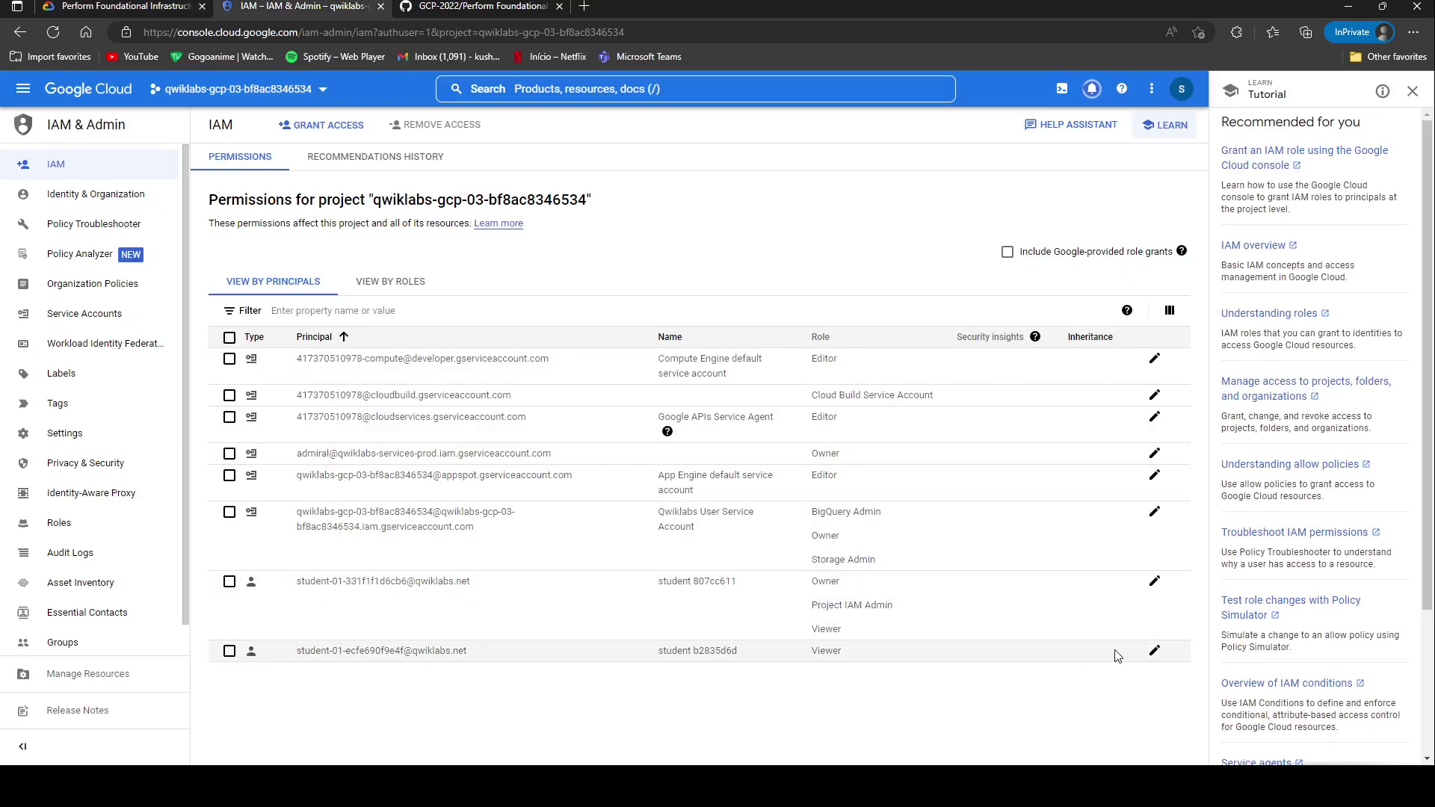
pyautogui.click(1154, 651)
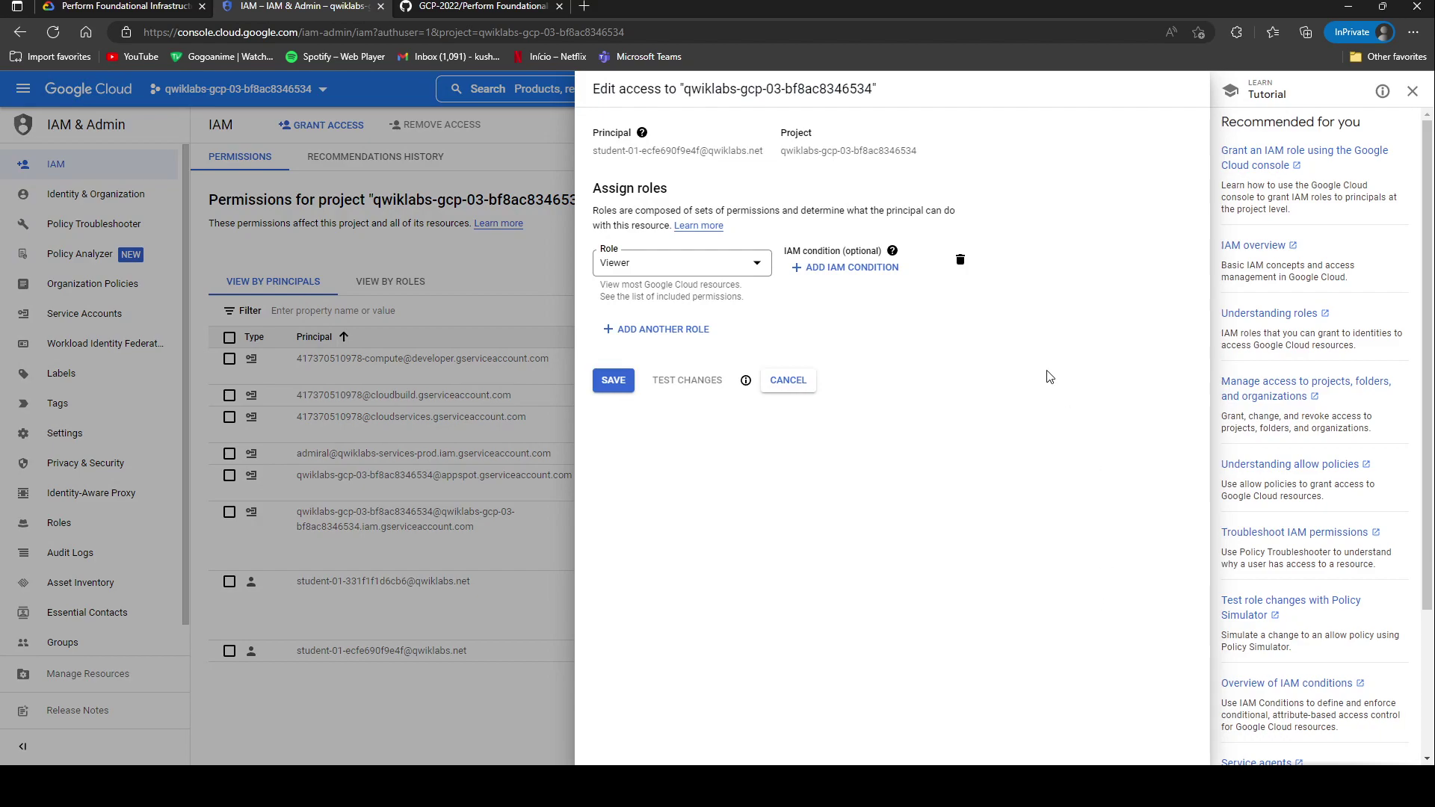
pyautogui.click(969, 268)
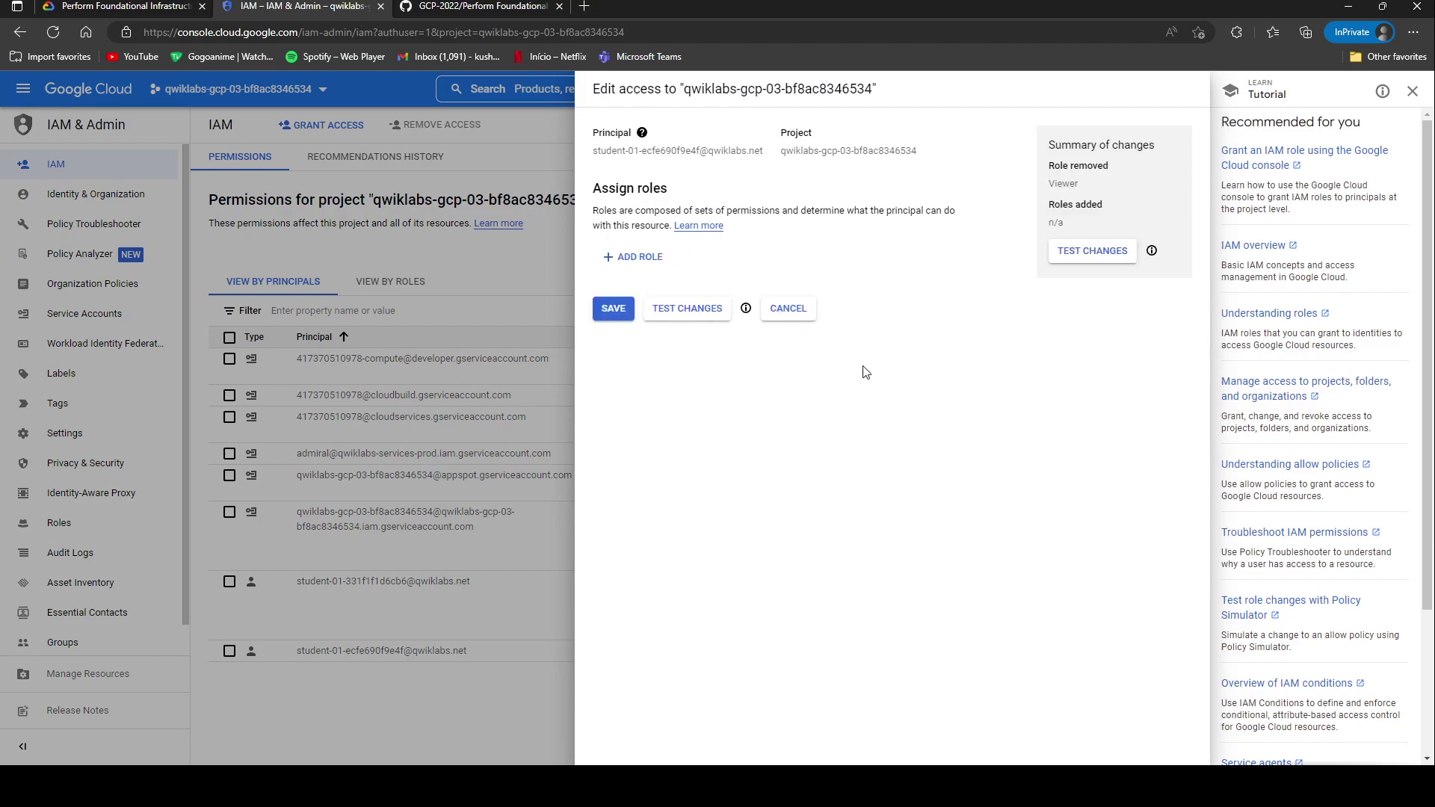
pyautogui.click(618, 320)
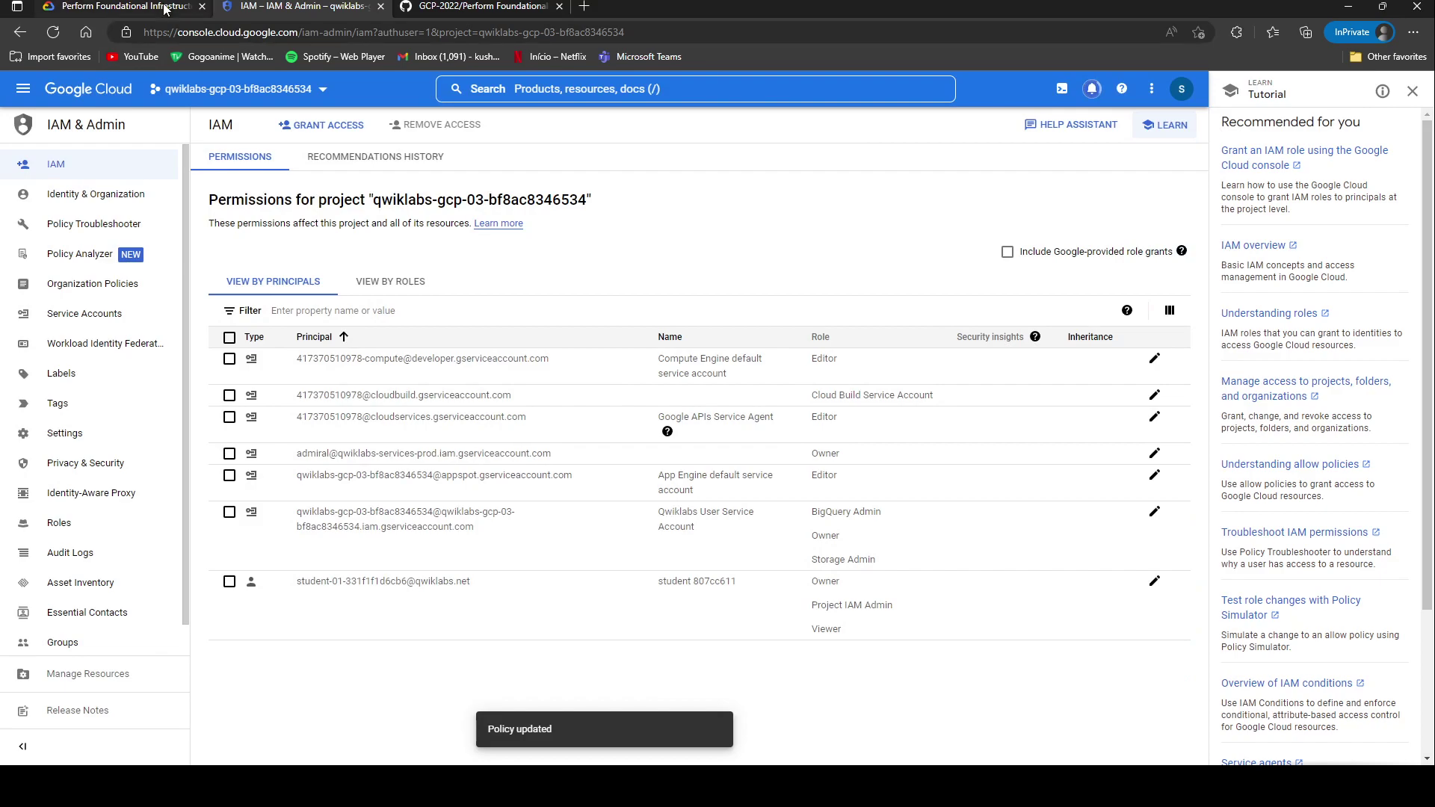
# Step: Check the lab progress for the Task 3 objective "Verify the Cloud Function worked" and read the feedback
pyautogui.click(166, 9)
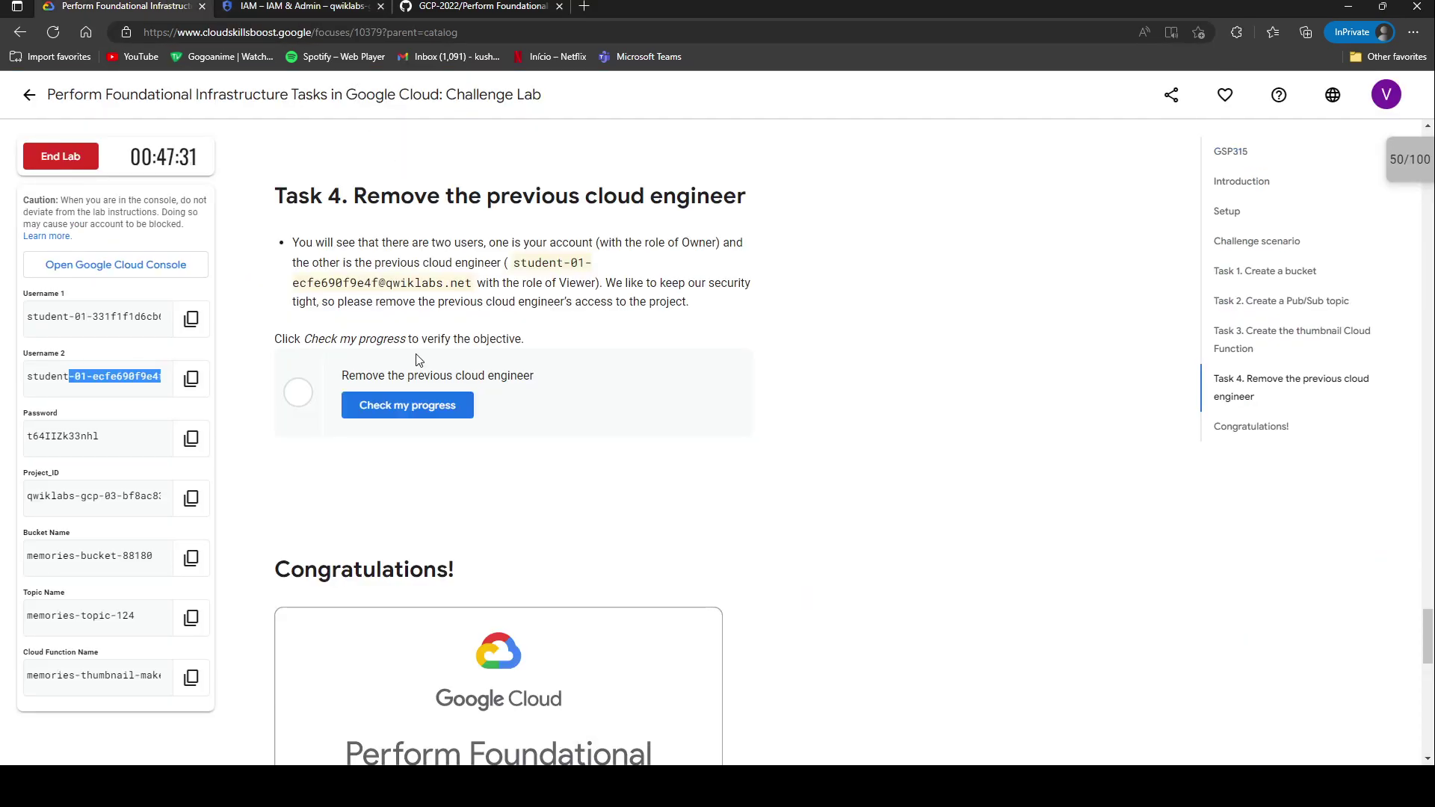
pyautogui.scroll(5, 404, 370)
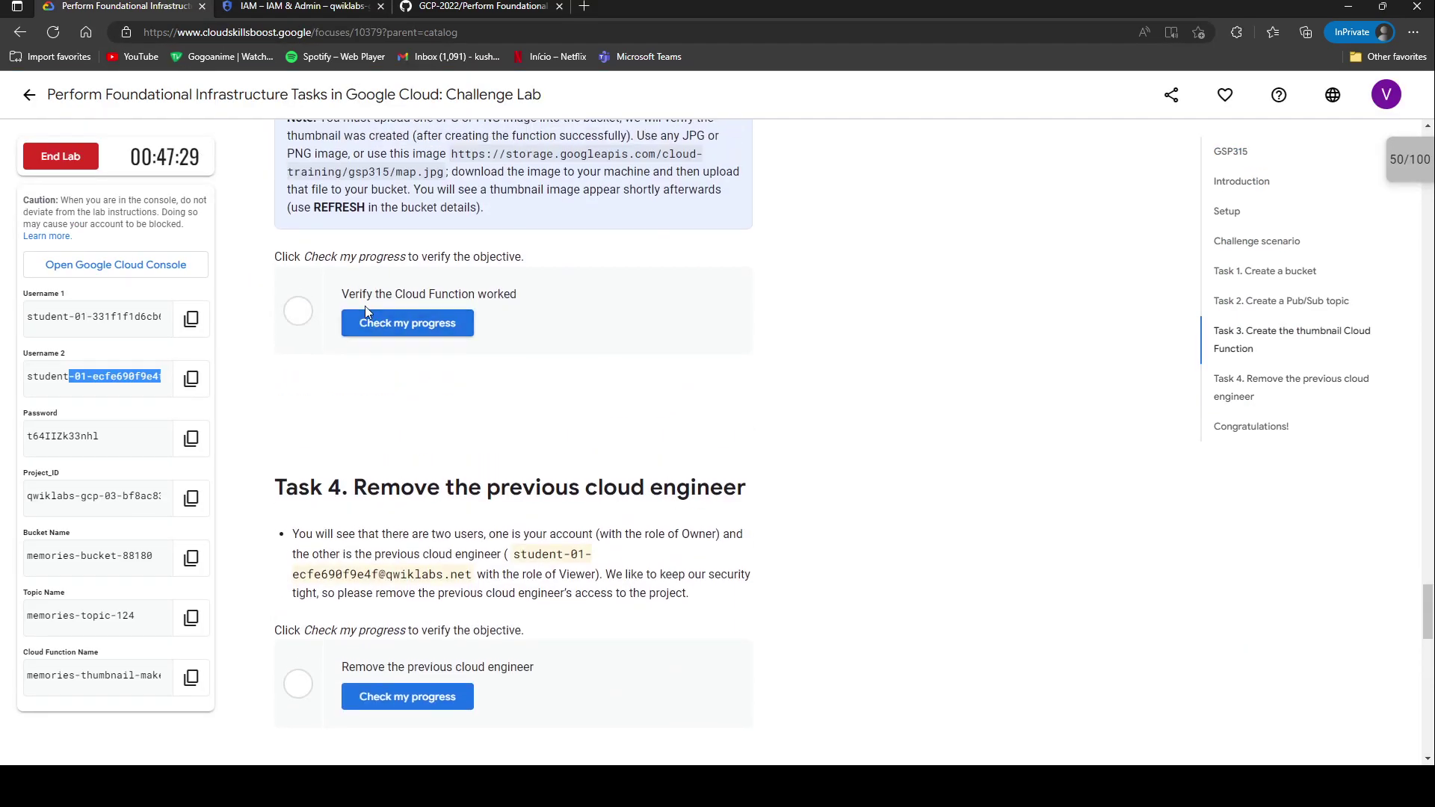
pyautogui.click(408, 323)
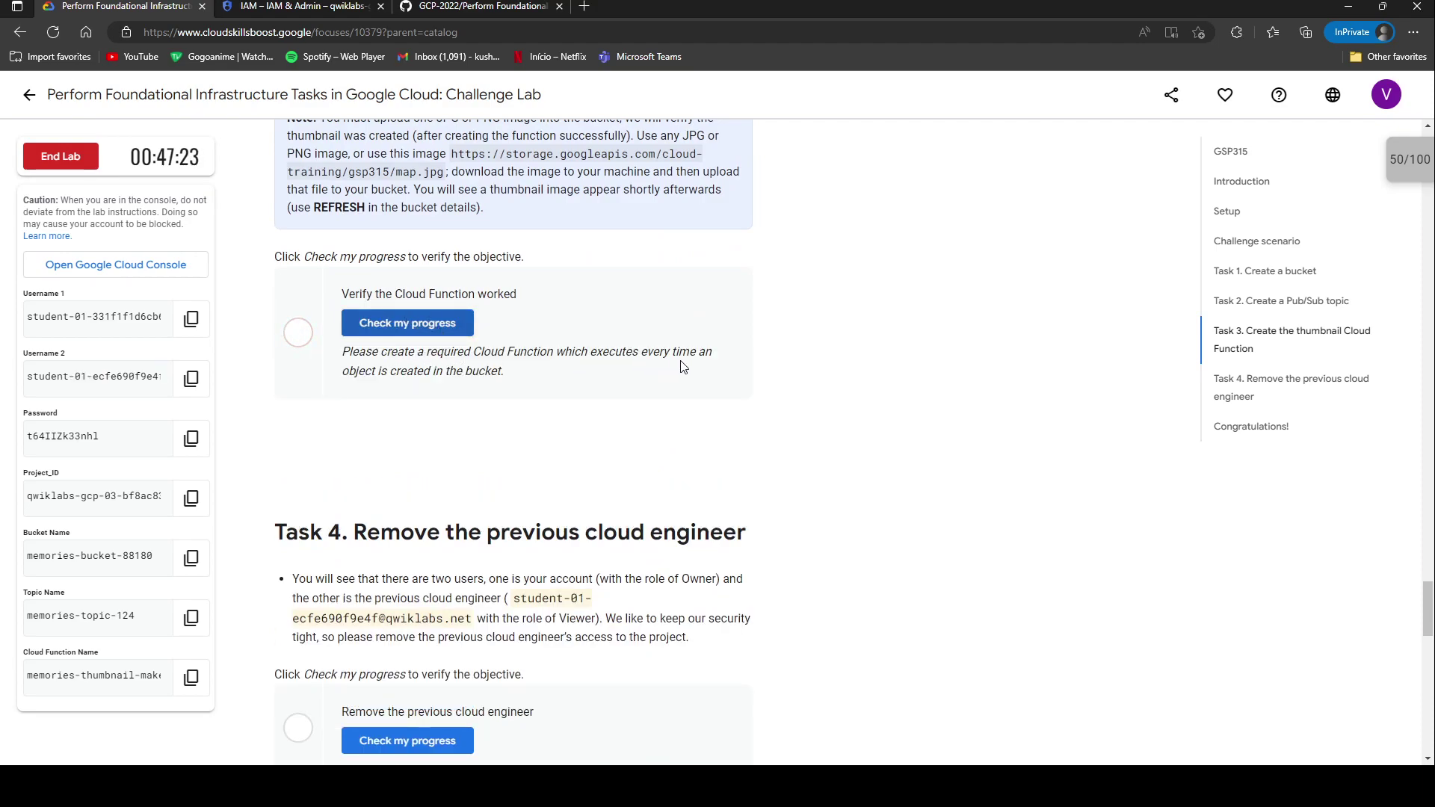
pyautogui.moveTo(534, 374); pyautogui.dragTo(370, 336)
# Step: Check the lab progress for the Task 4 objective "Remove the previous cloud engineer"
pyautogui.click(310, 8)
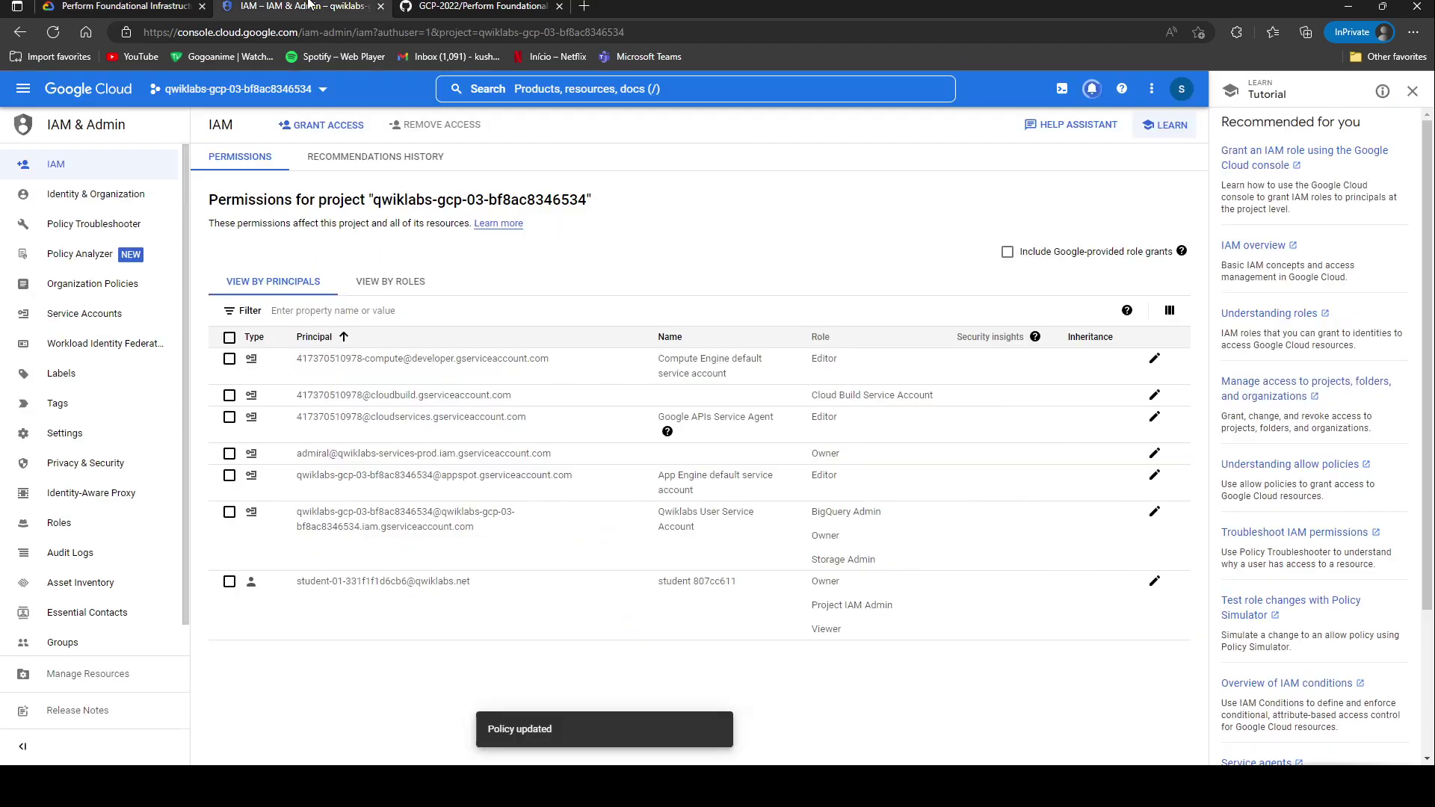
pyautogui.click(114, 7)
pyautogui.scroll(-4, 481, 416)
pyautogui.click(431, 452)
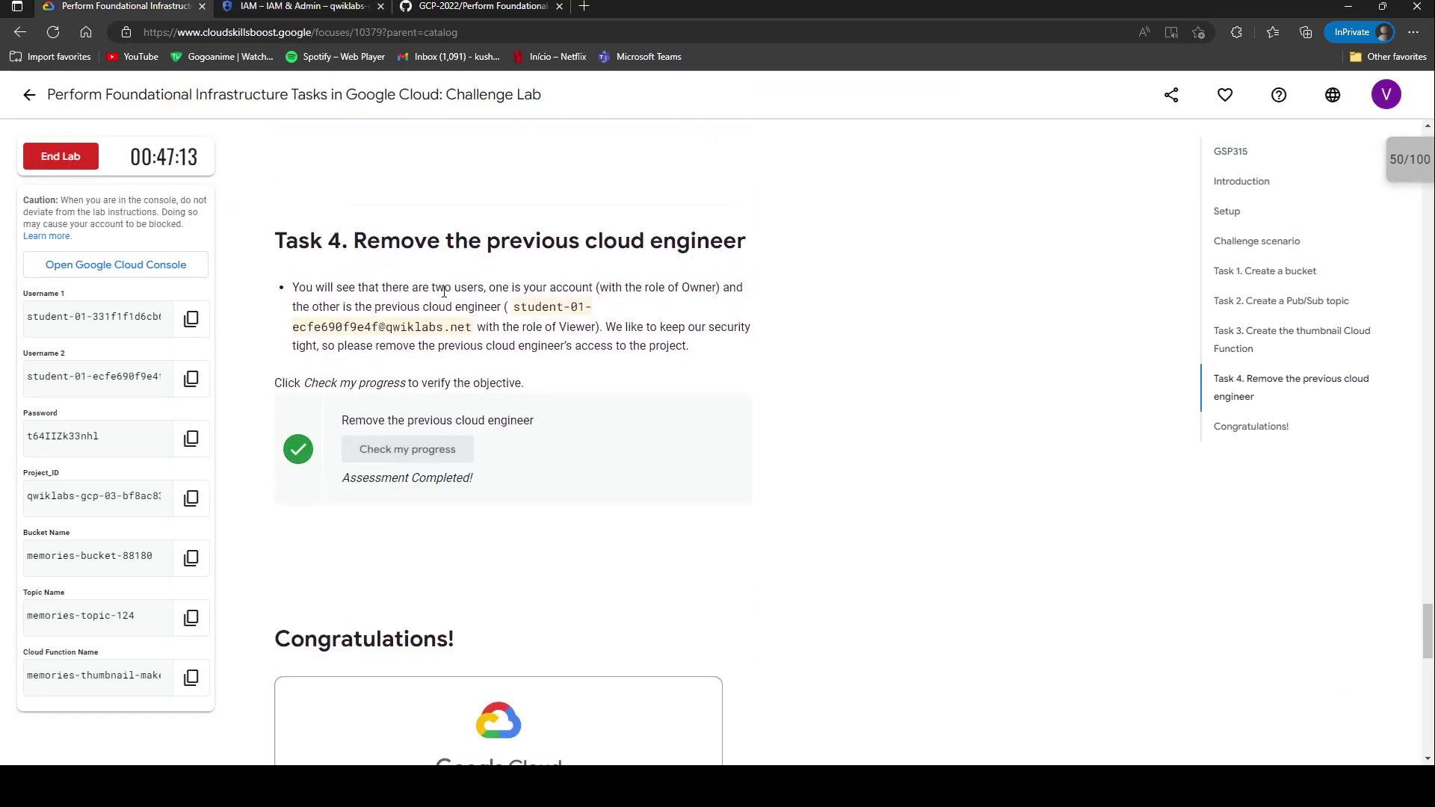
# Step: Return to the Cloud Functions list in the Google Cloud console and check the deployment status of memories-thumbnail-maker
pyautogui.click(308, 8)
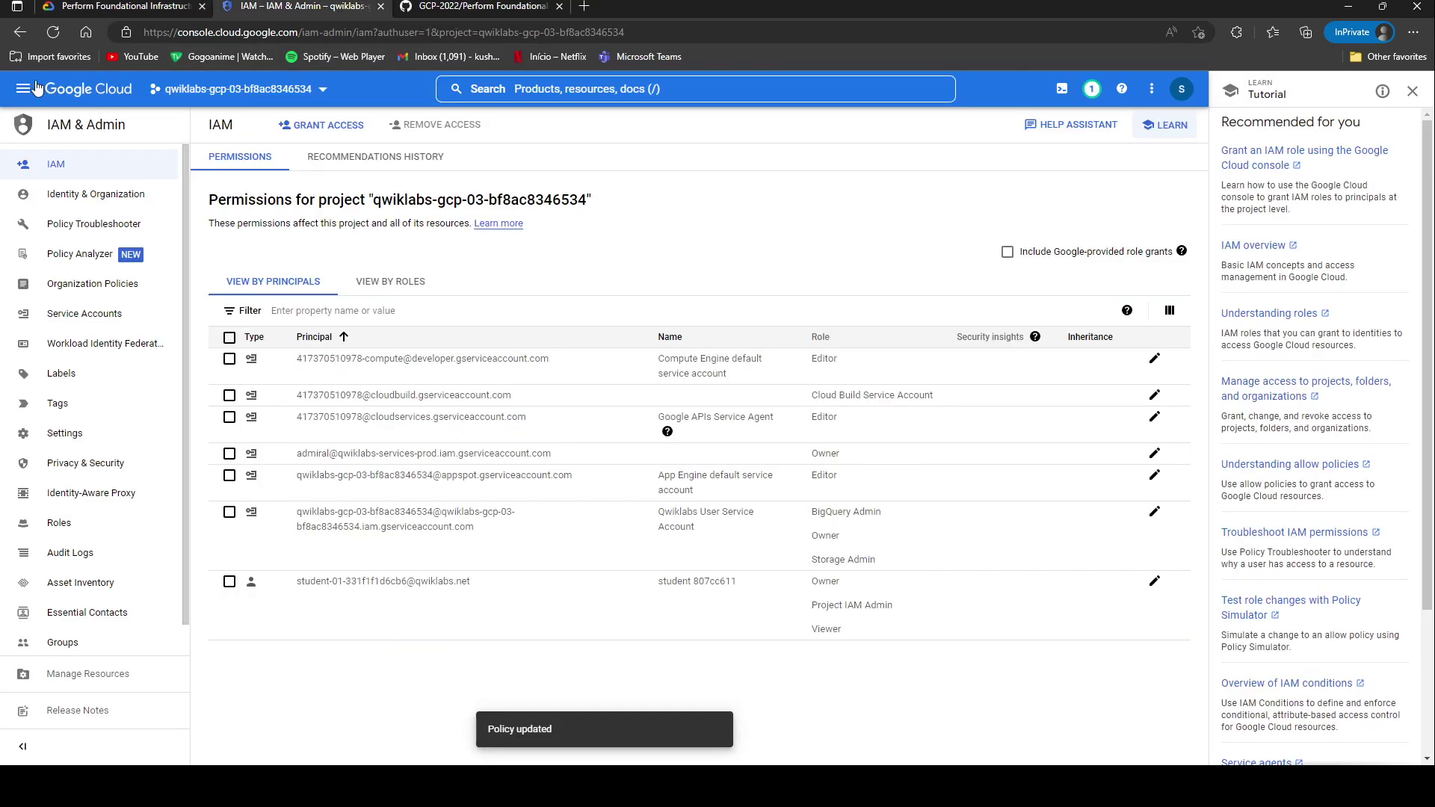
pyautogui.click(20, 36)
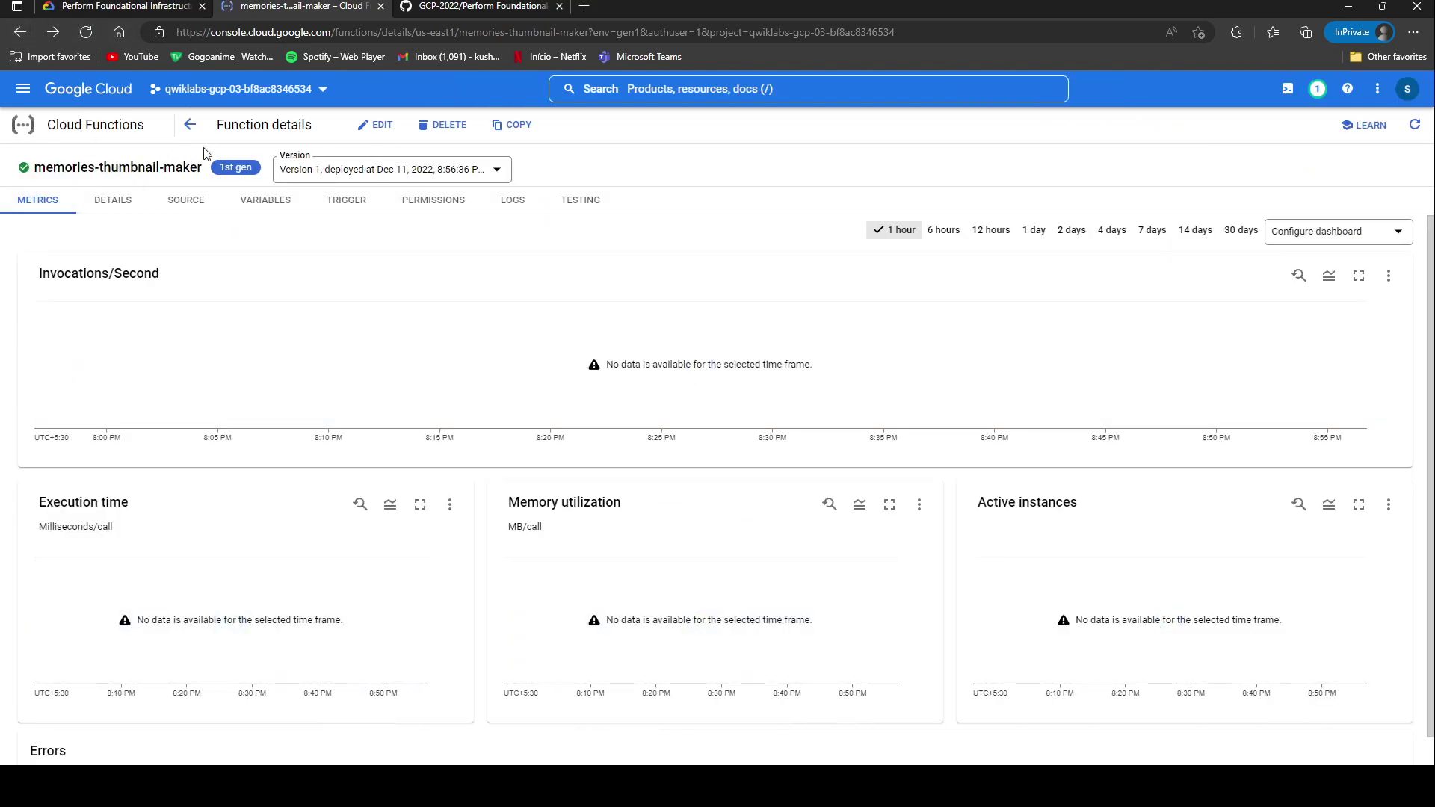
pyautogui.click(190, 124)
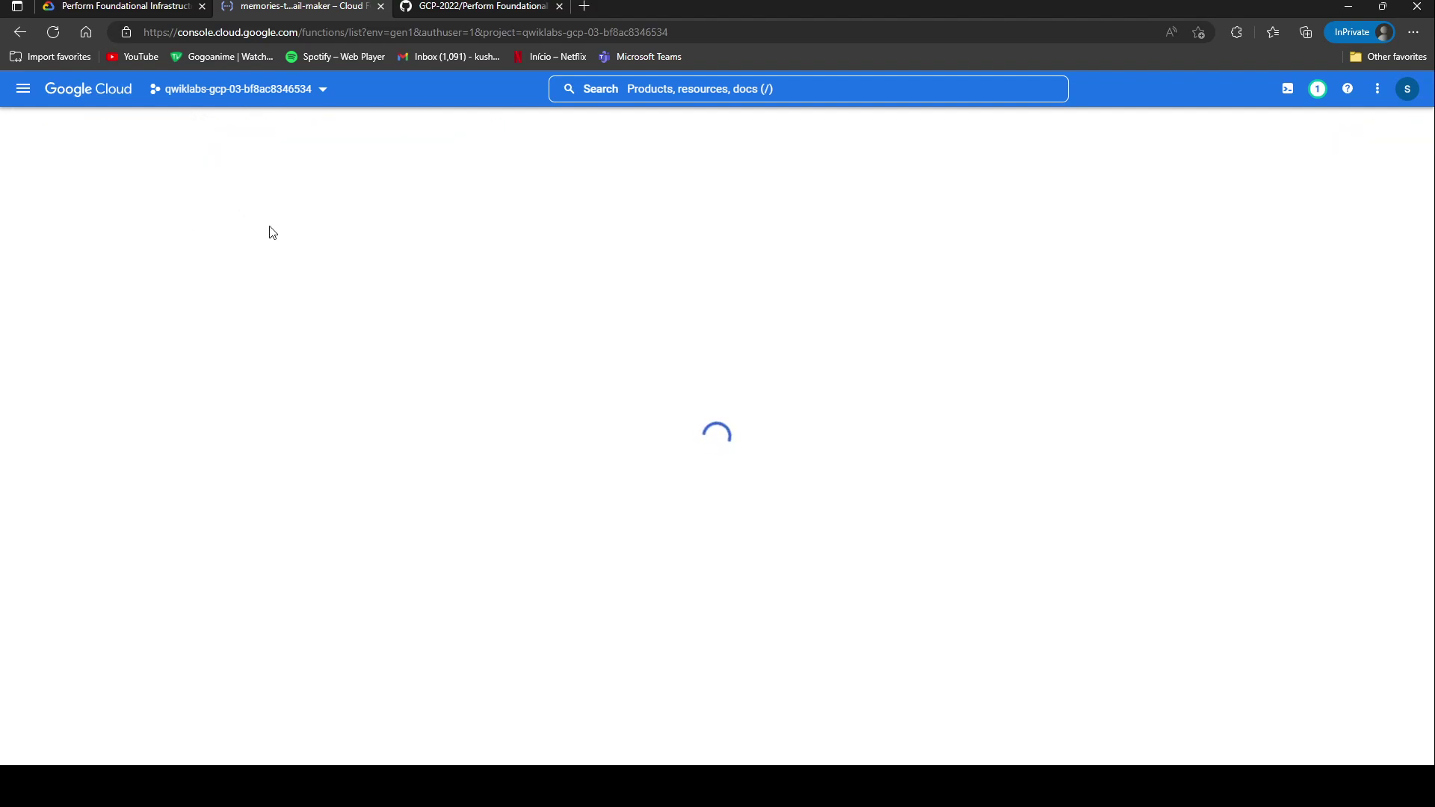
pyautogui.moveTo(54, 214)
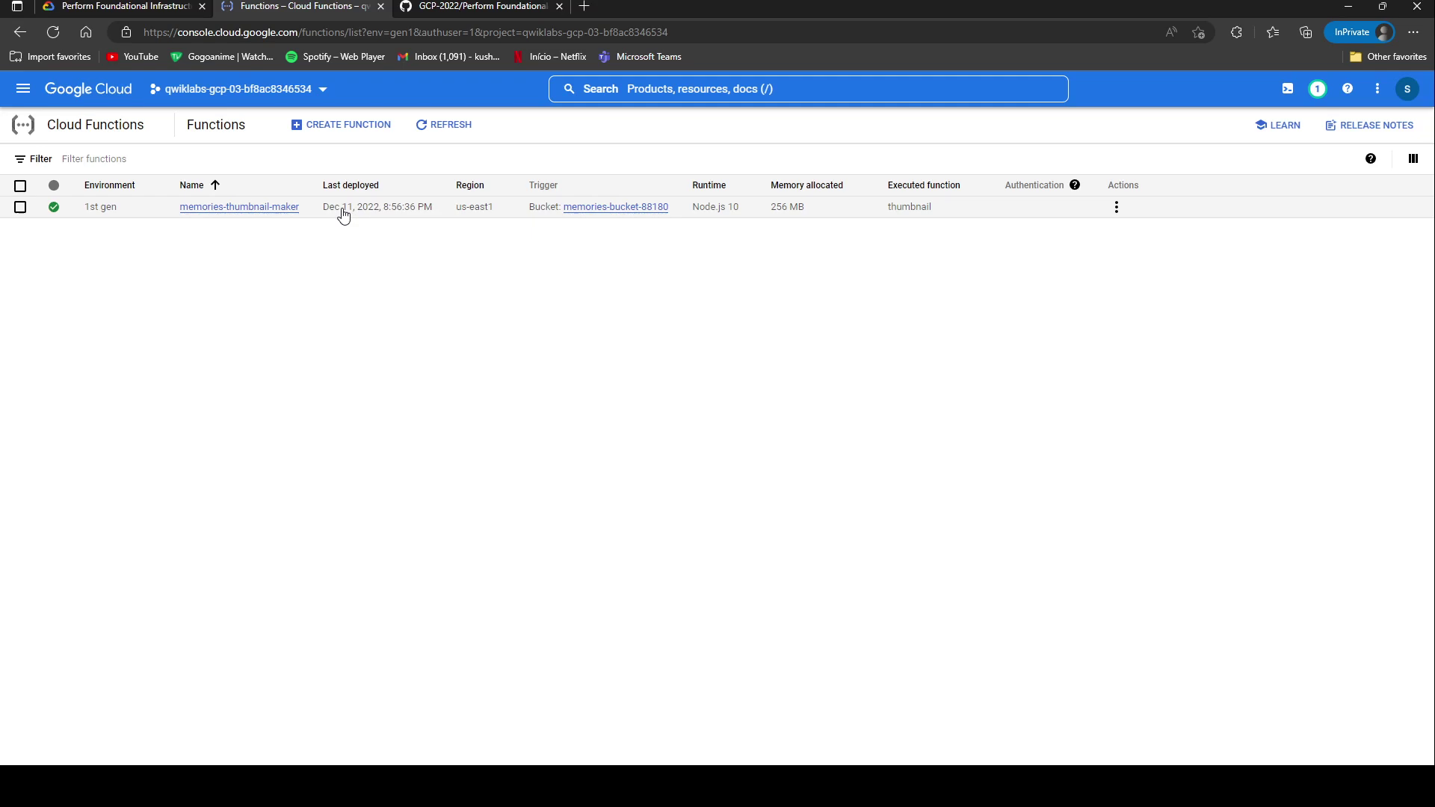
# Step: Show the checkpoints overview on the lab page and check the progress of "Create the Cloud Function"
pyautogui.click(115, 9)
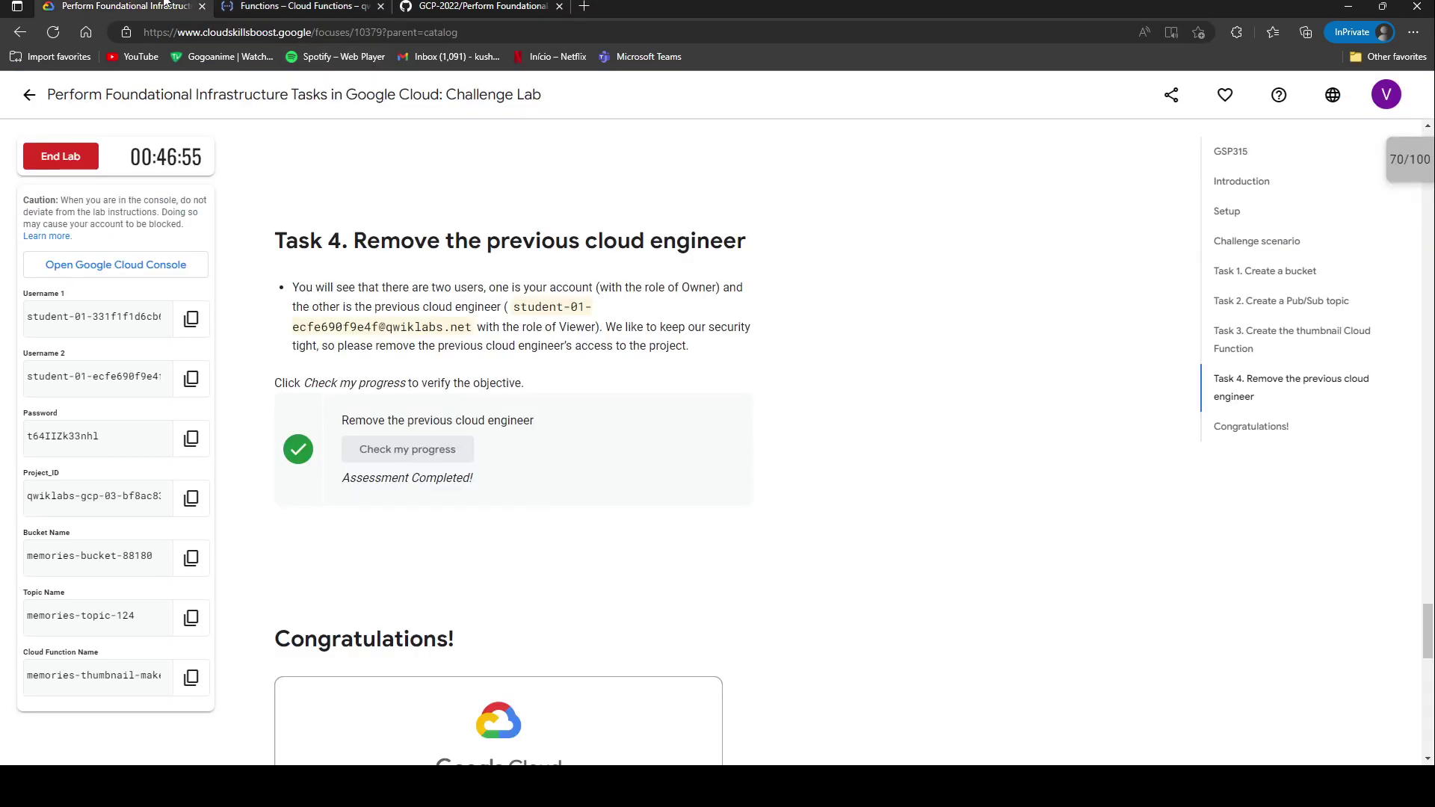
pyautogui.scroll(3, 368, 330)
pyautogui.click(849, 285)
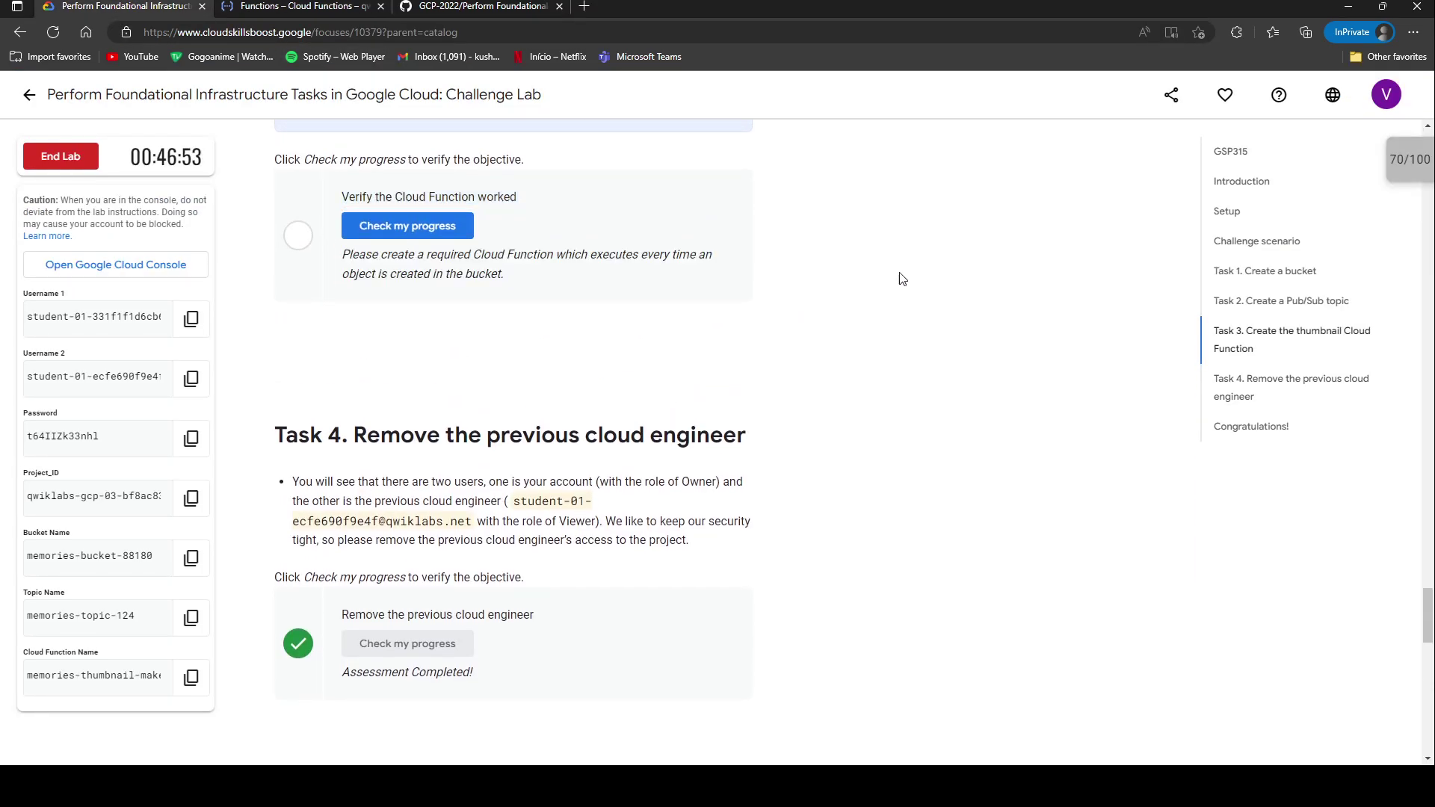
pyautogui.click(1415, 170)
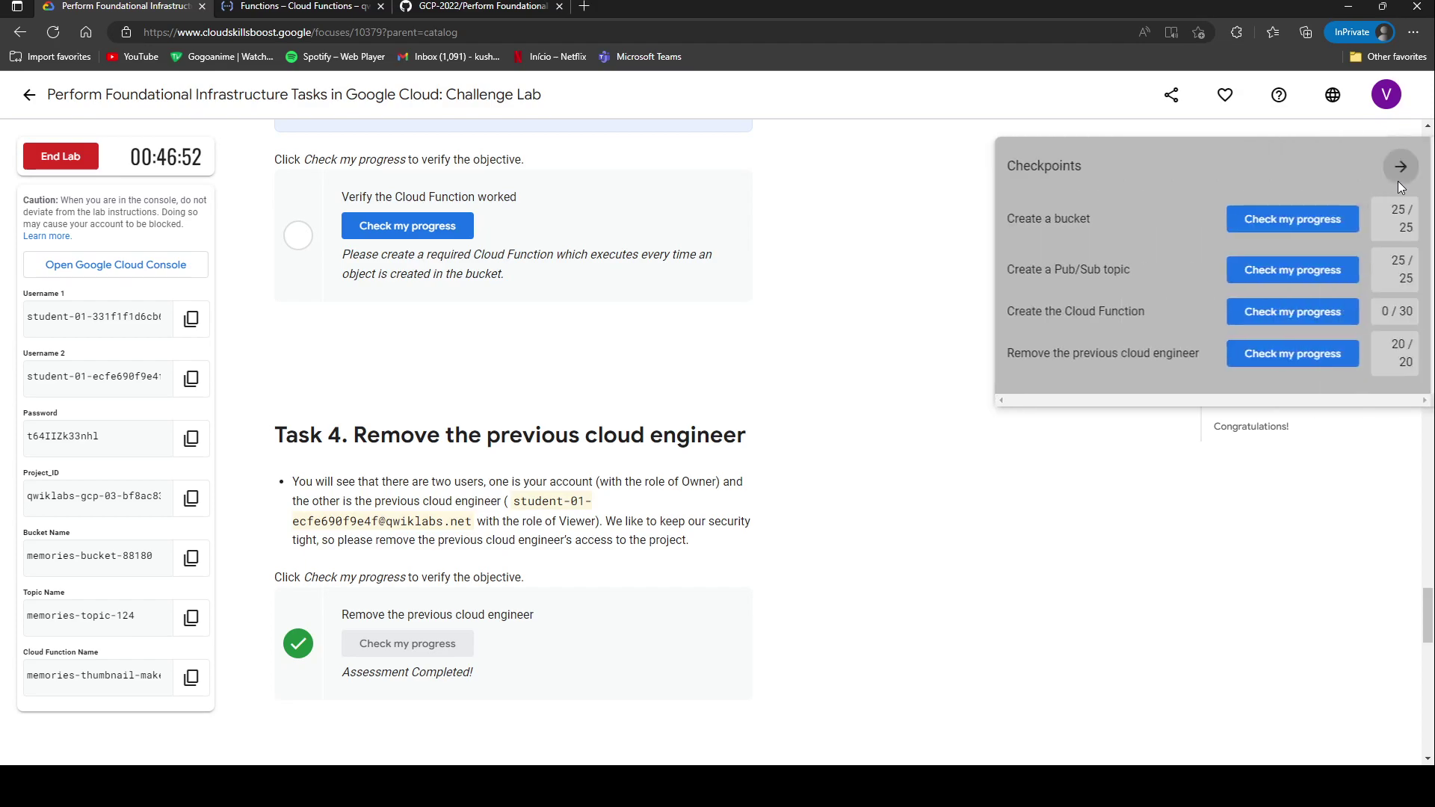
pyautogui.click(1277, 316)
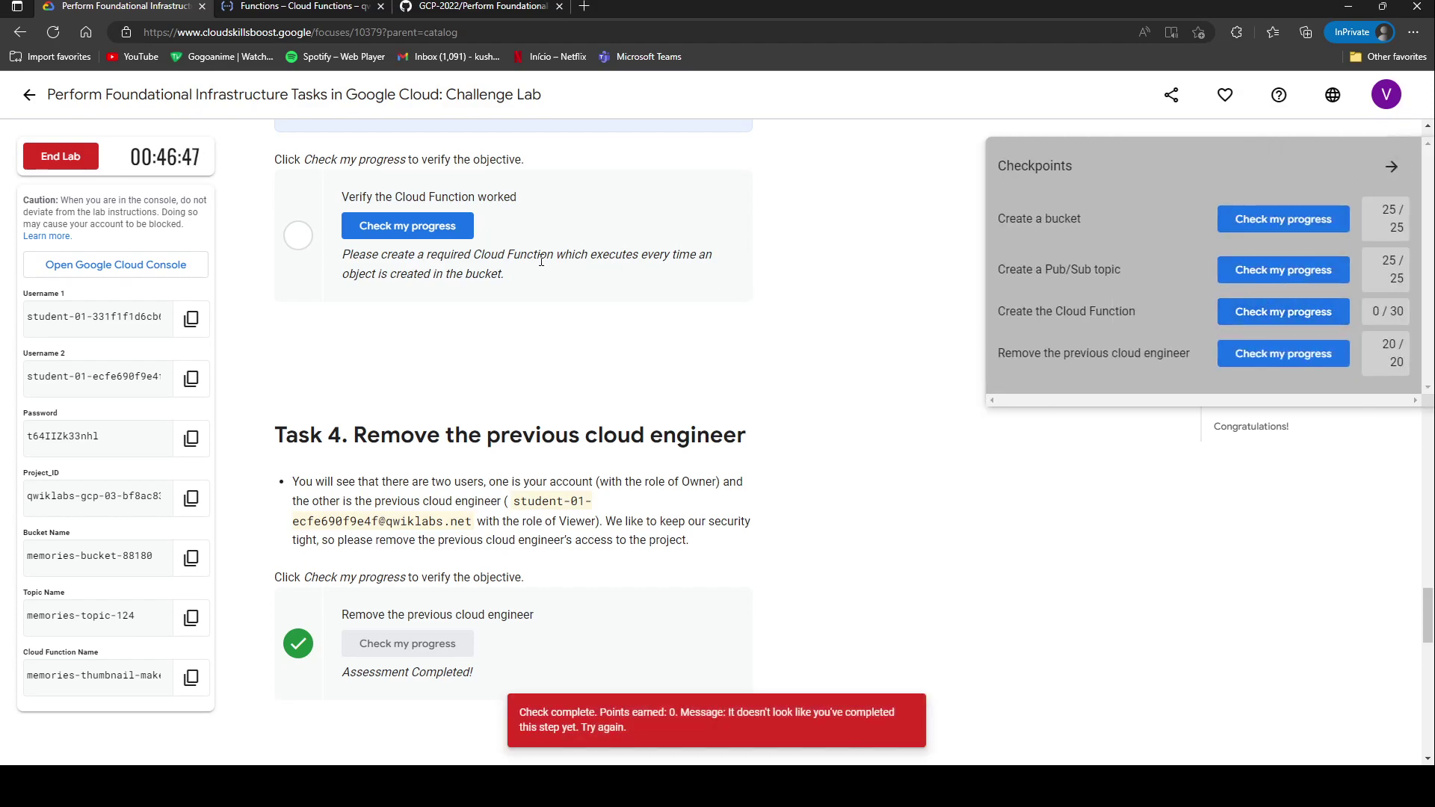
# Step: Compare the Task 3 instructions with the deployed function and check the progress of "Verify the Cloud Function worked" again
pyautogui.scroll(4, 562, 270)
pyautogui.scroll(12, 562, 270)
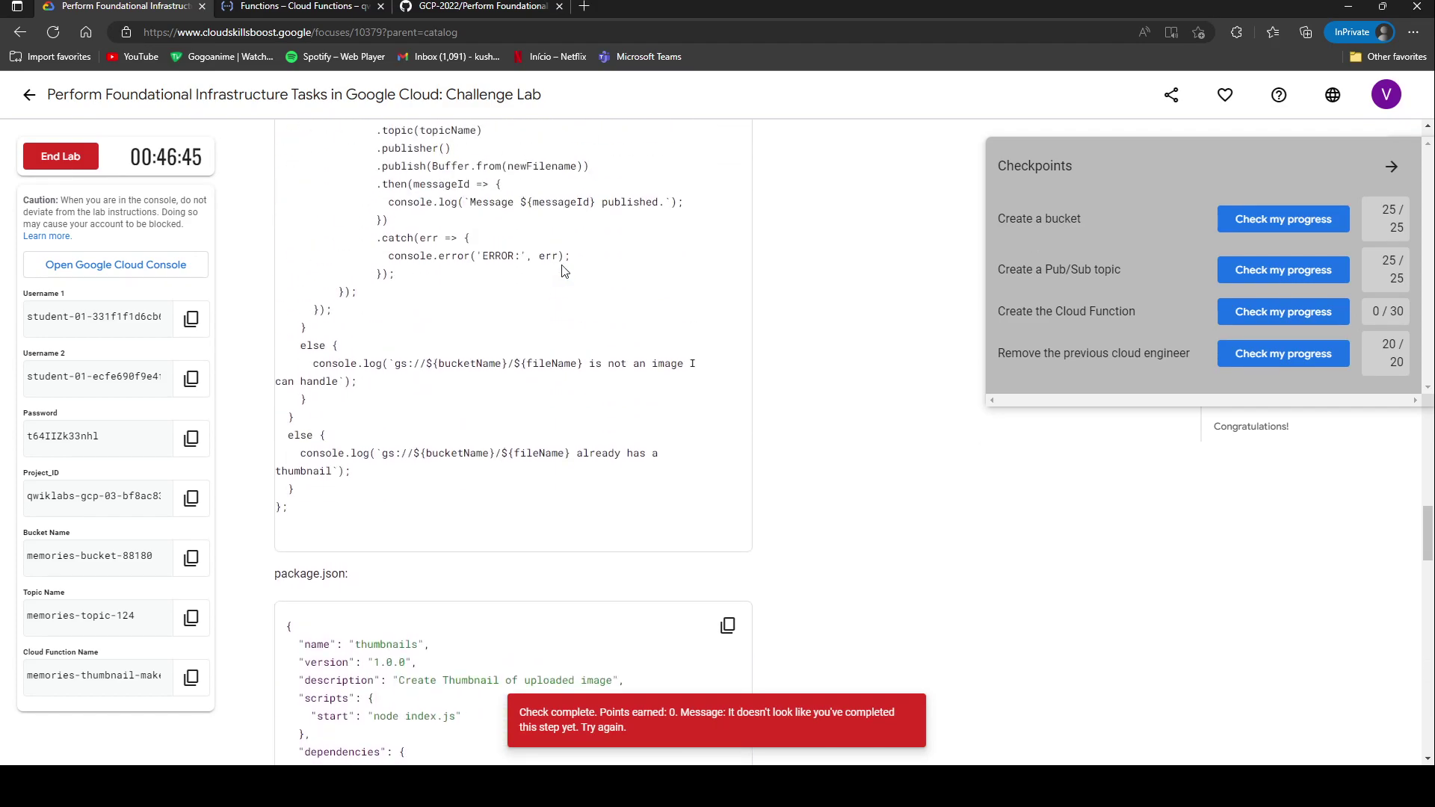
pyautogui.scroll(8, 565, 271)
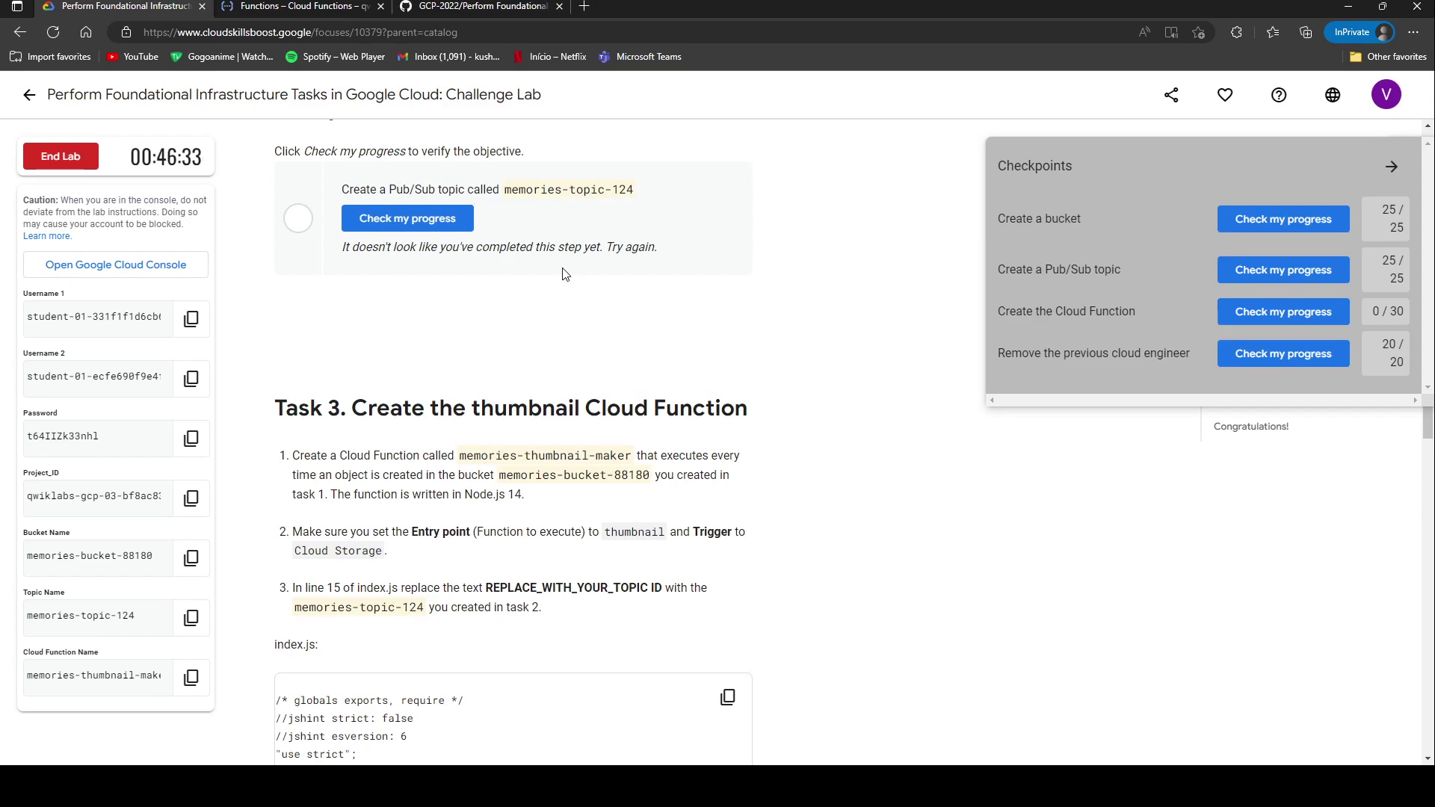
pyautogui.scroll(-20, 565, 274)
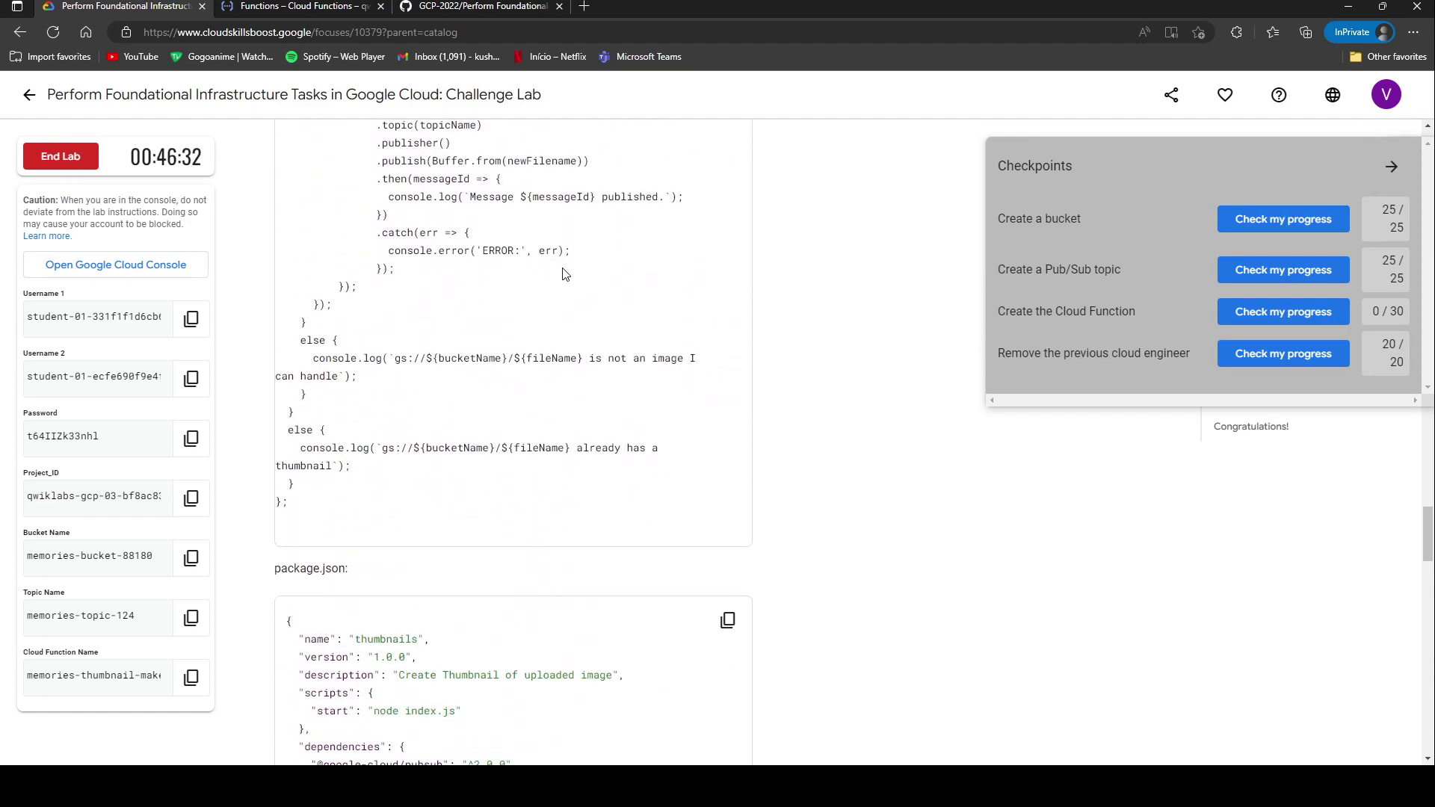
pyautogui.click(314, 6)
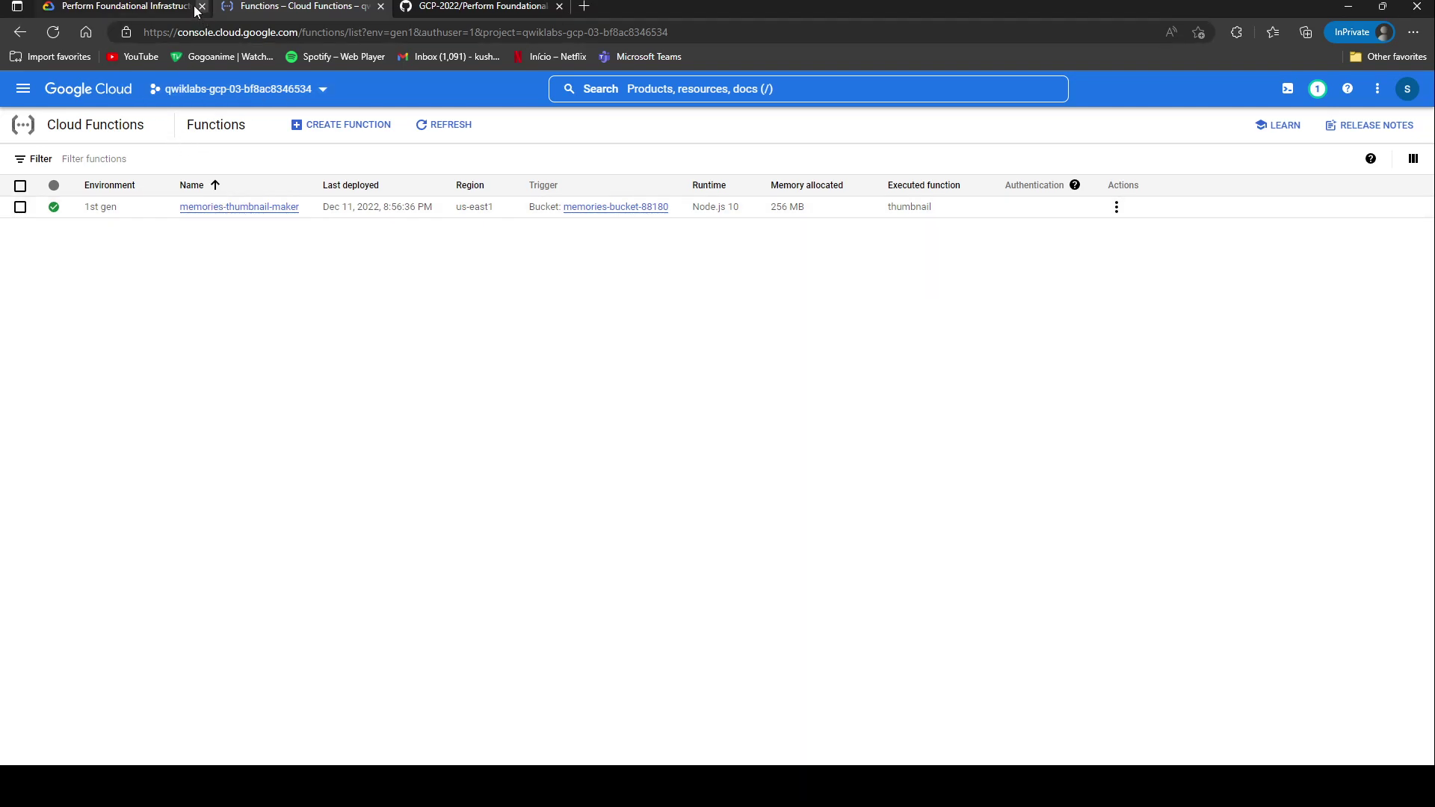
pyautogui.click(148, 6)
pyautogui.scroll(-10, 386, 535)
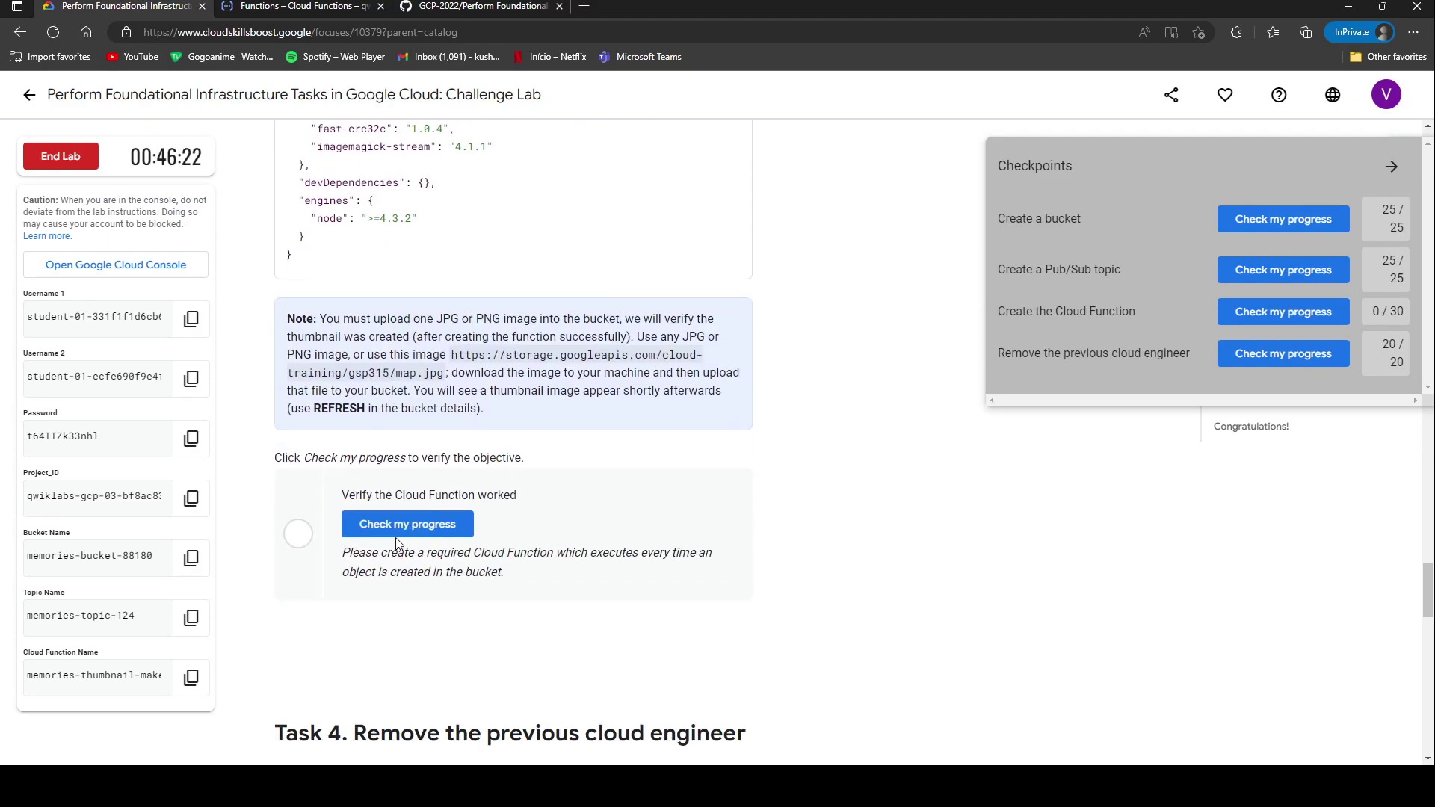
pyautogui.click(451, 326)
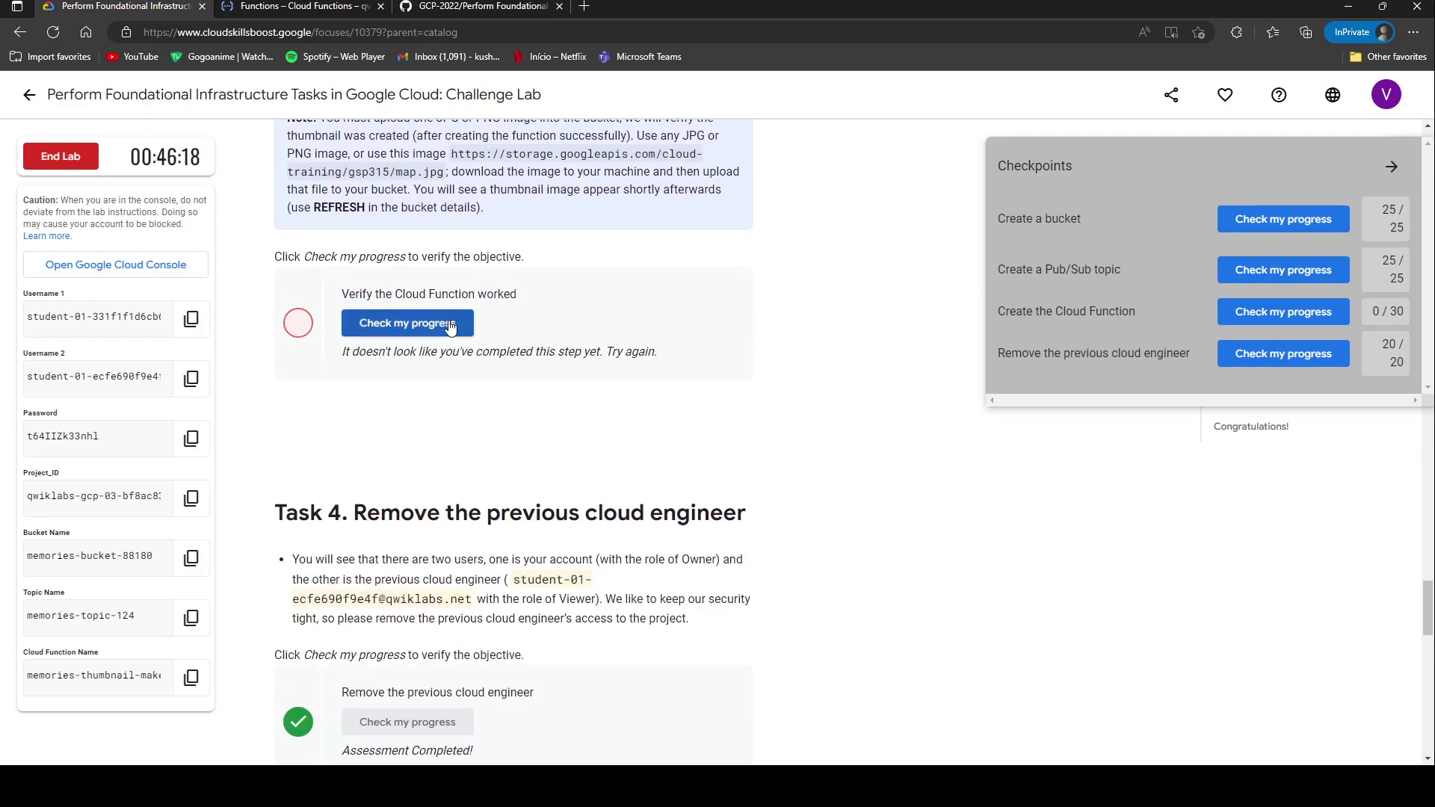
pyautogui.scroll(3, 450, 325)
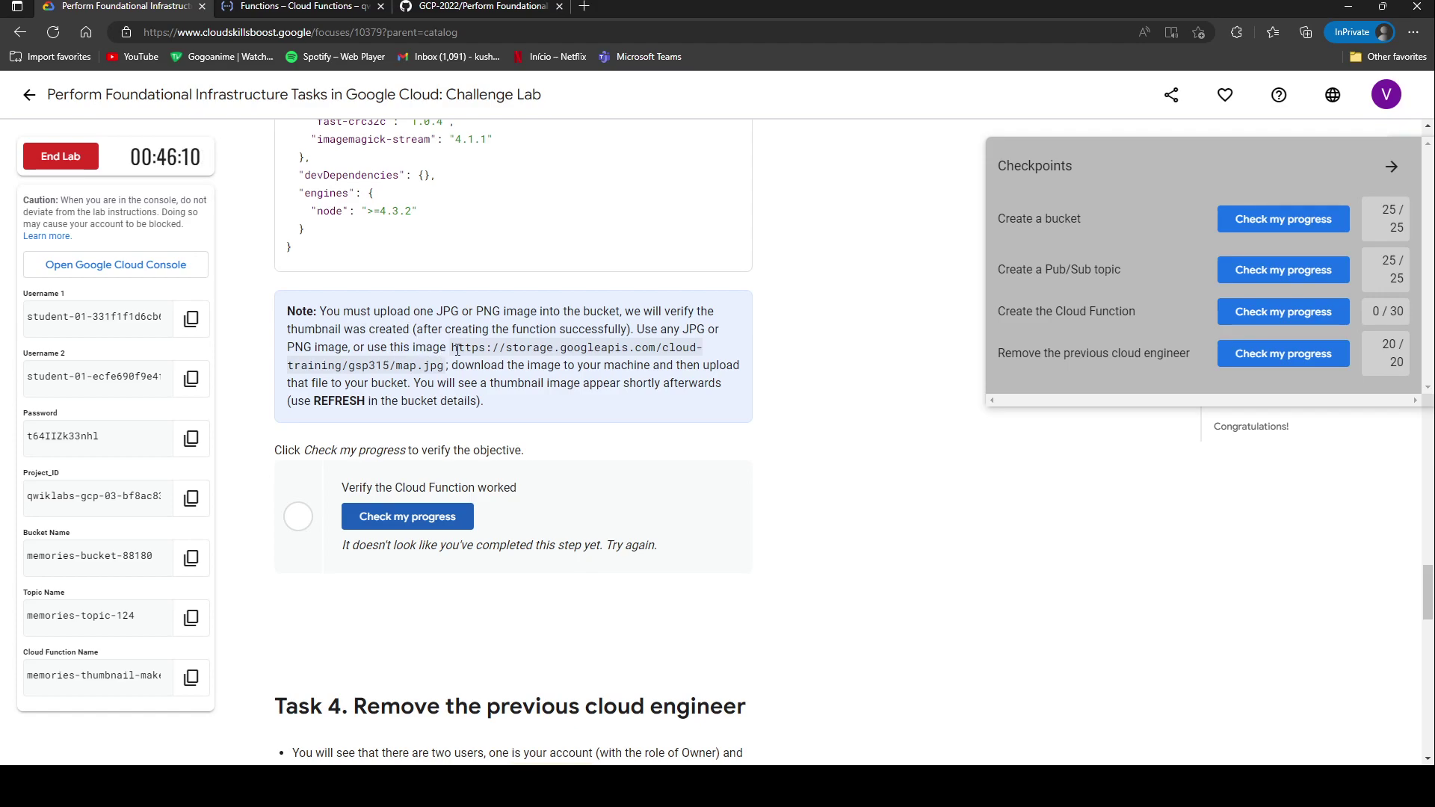
pyautogui.moveTo(453, 349); pyautogui.dragTo(432, 370)
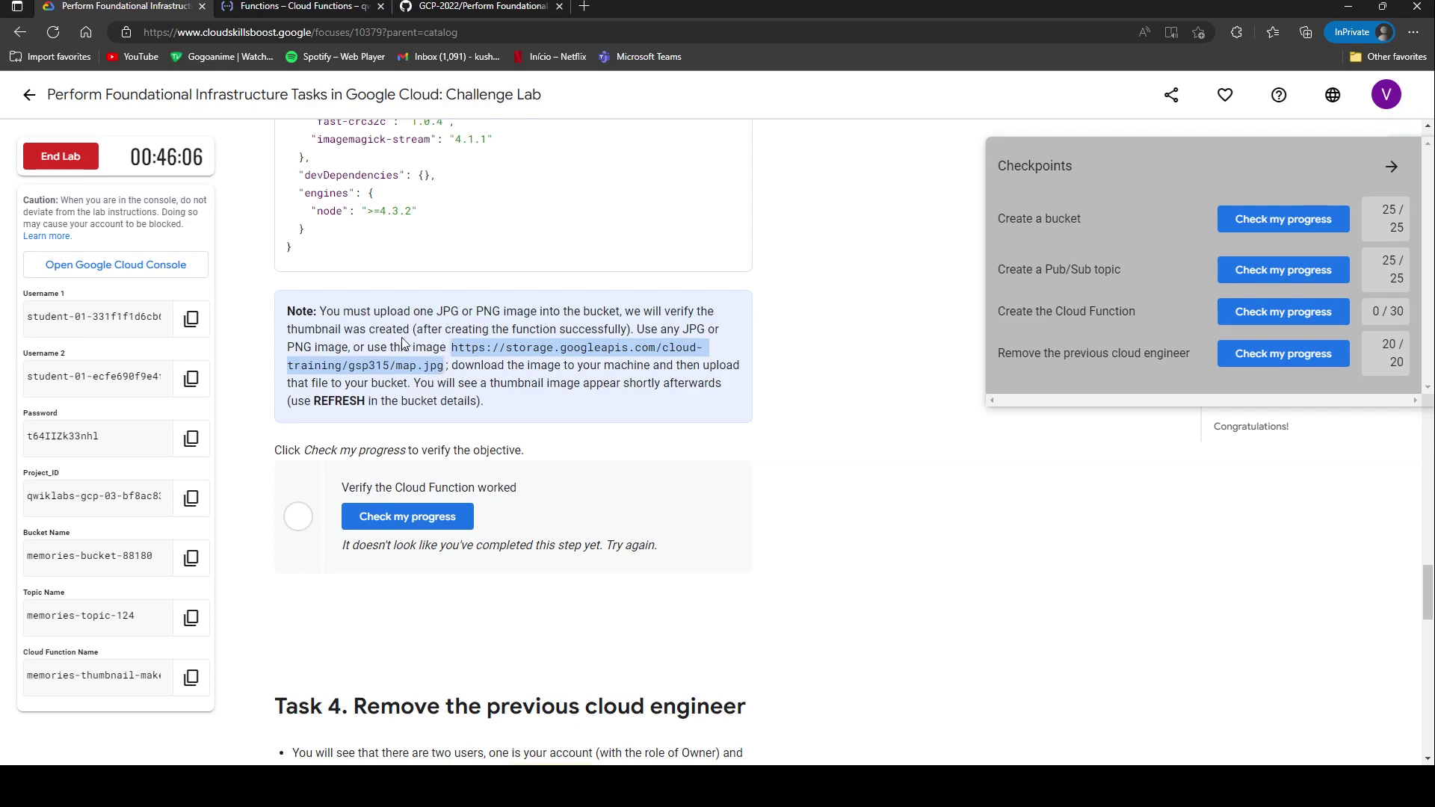
pyautogui.click(585, 6)
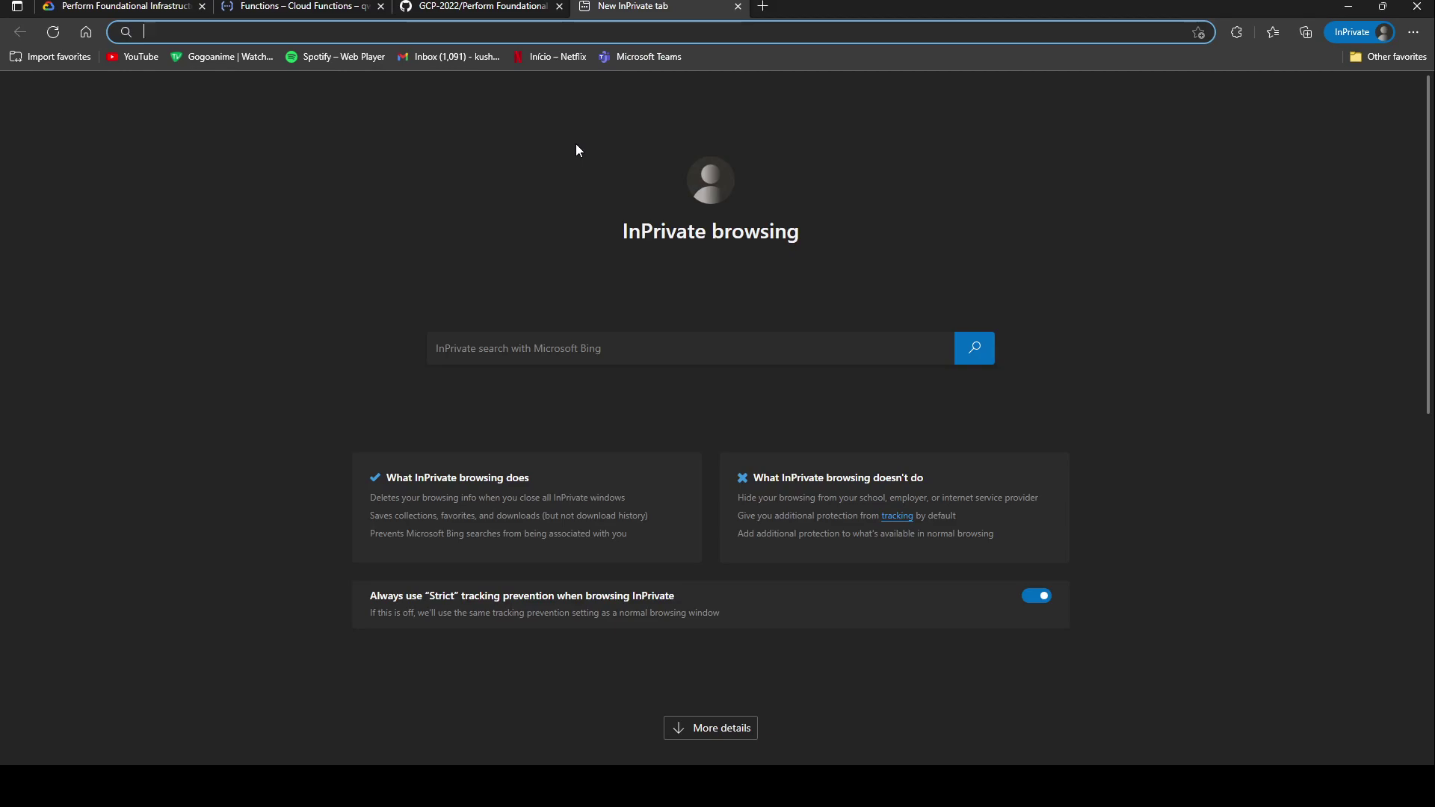
pyautogui.write('https://storage.googleapis.com/cloud-training/gsp315/map.jpg')
pyautogui.press('Return')
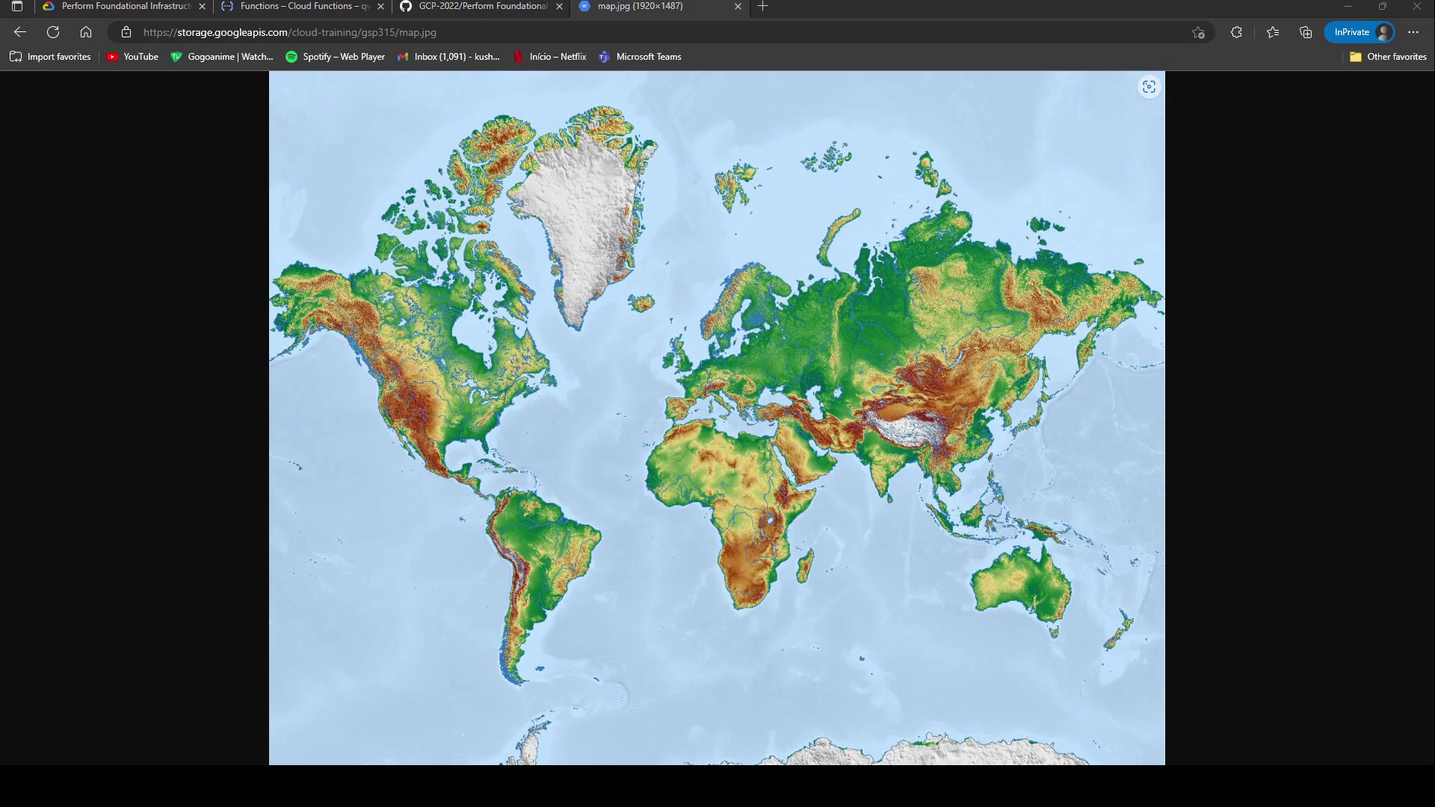
pyautogui.click(699, 9)
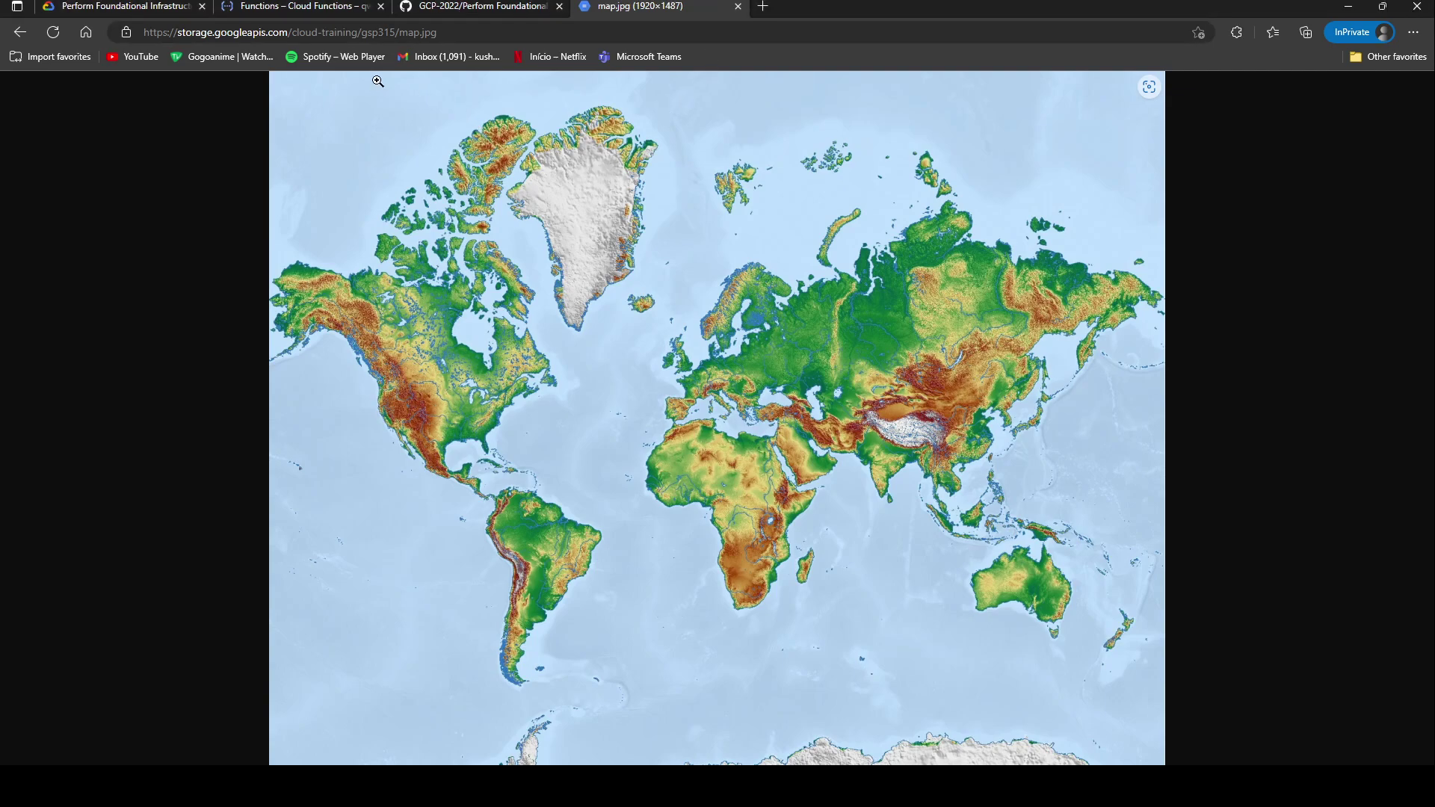
# Step: Look up the Task 3 instructions for uploading the image to the bucket in the GitHub guide
pyautogui.click(138, 8)
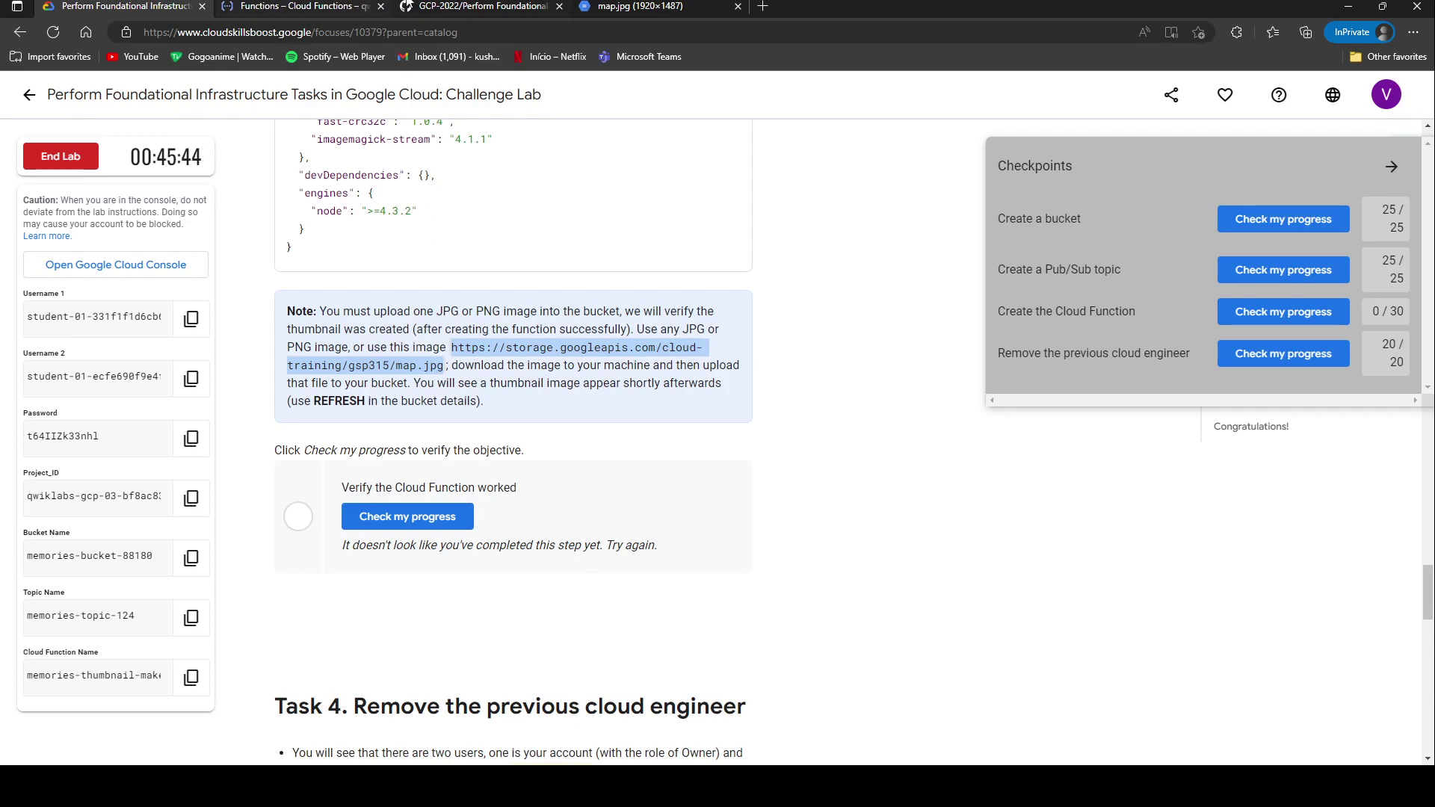
pyautogui.click(433, 6)
pyautogui.click(315, 7)
pyautogui.click(415, 6)
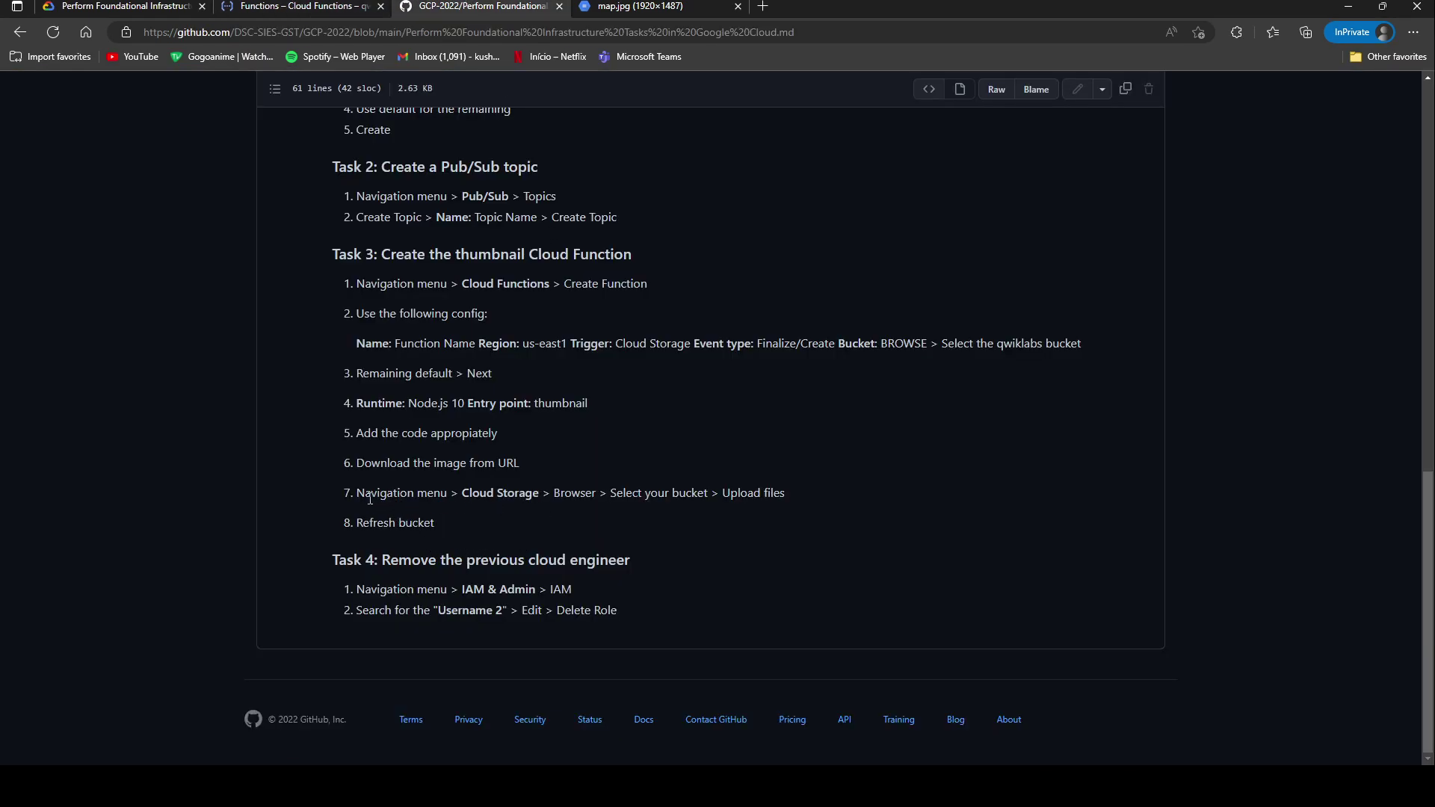
pyautogui.moveTo(368, 499); pyautogui.dragTo(787, 495)
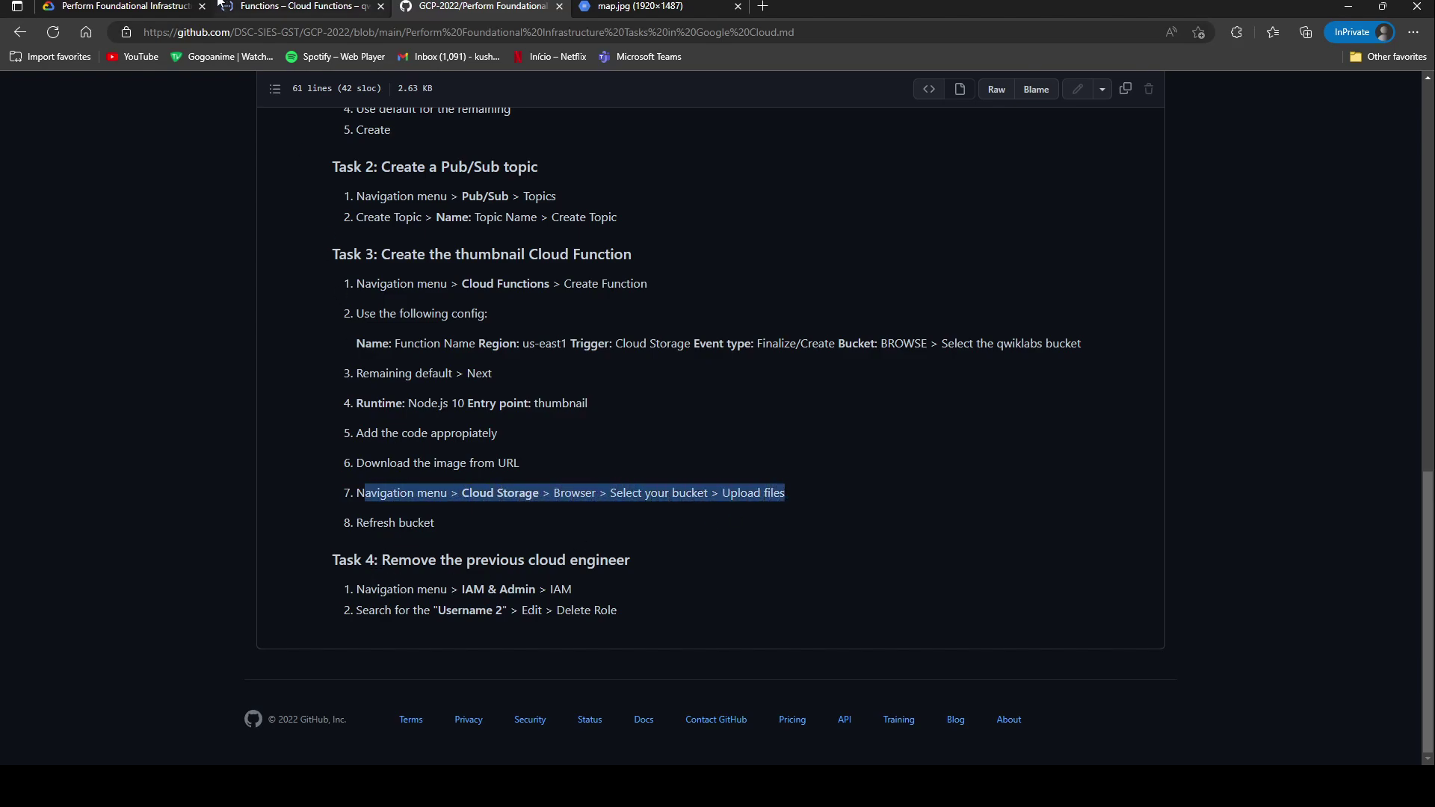
# Step: Open memories-bucket-88180 in Cloud Storage and upload map.jpg to it
pyautogui.click(266, 2)
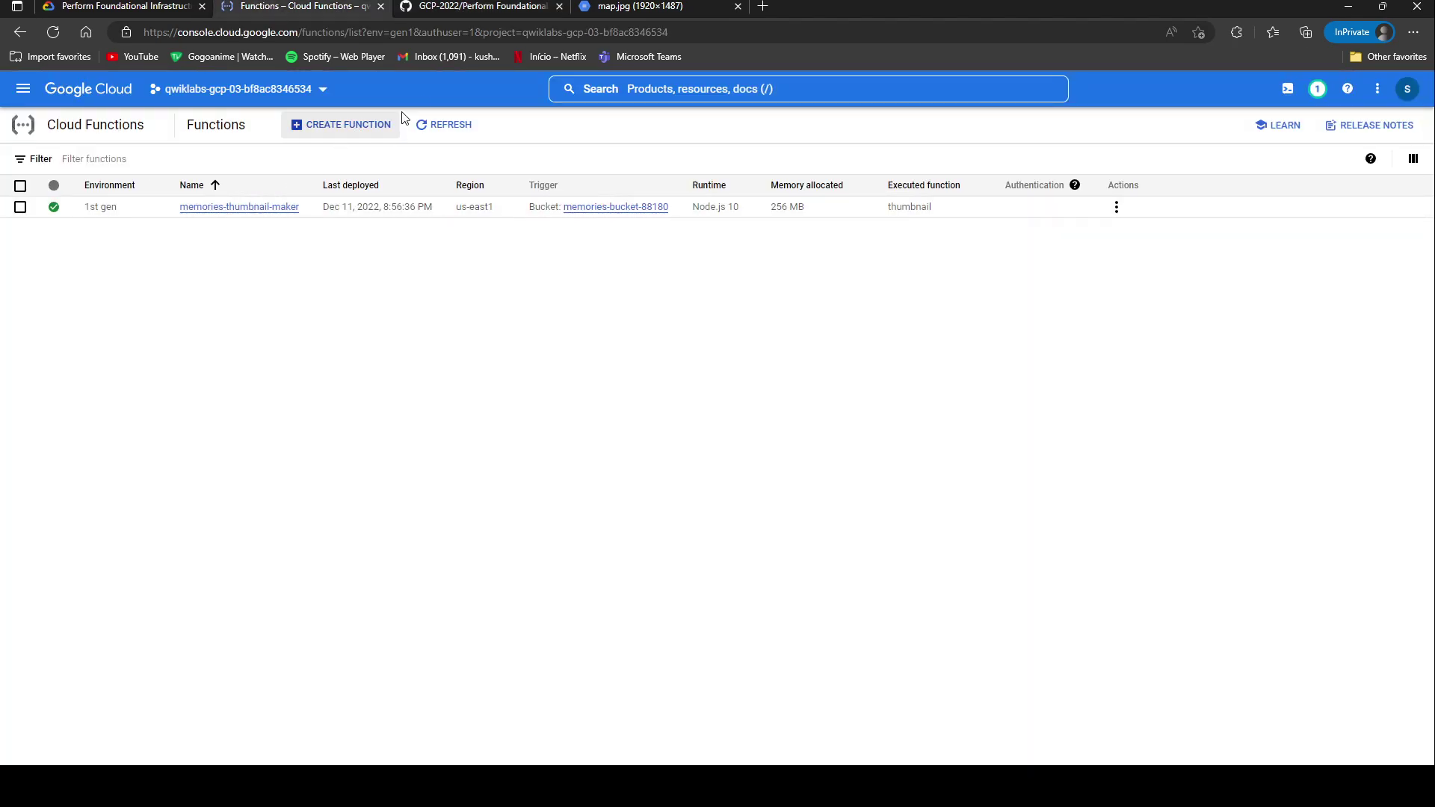
pyautogui.click(30, 92)
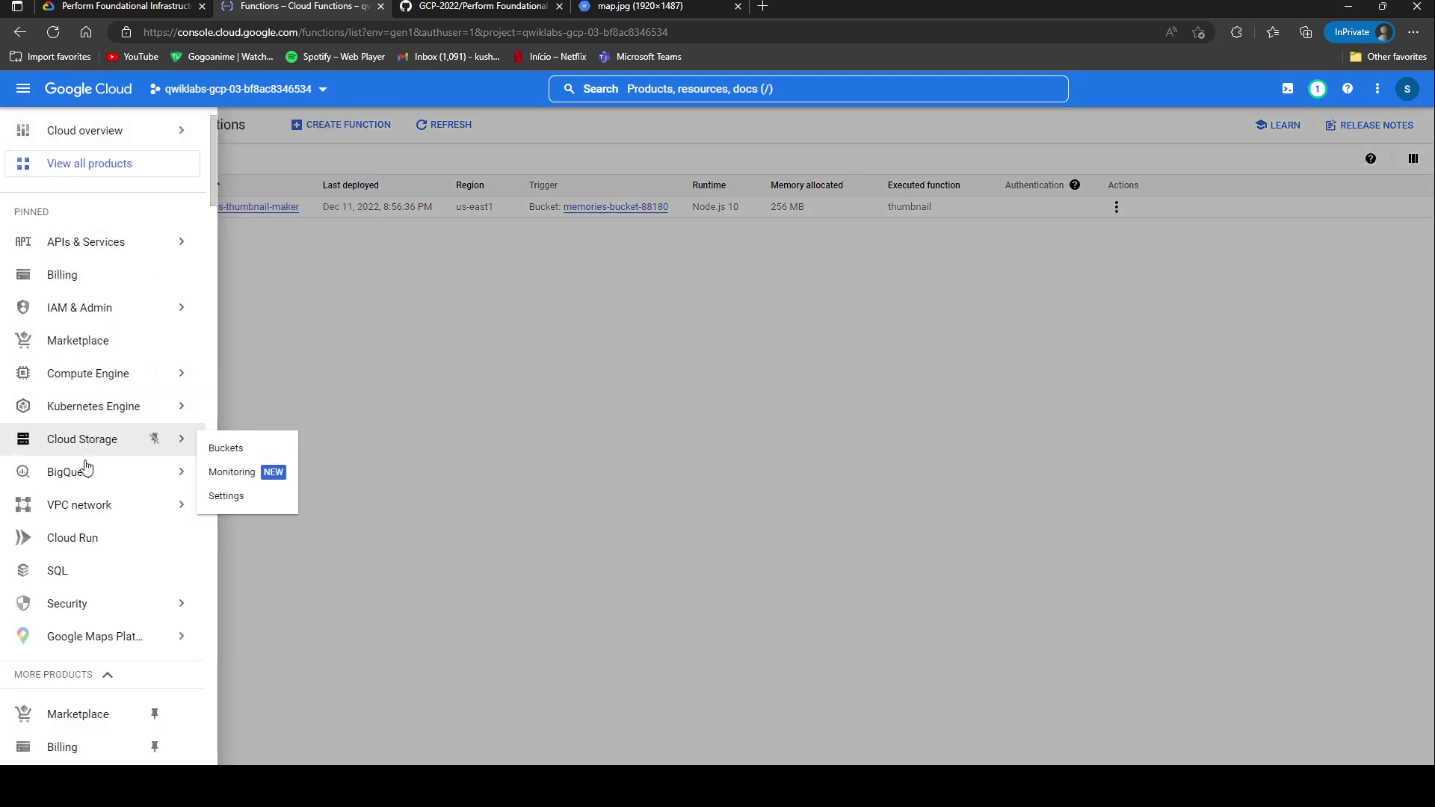
pyautogui.moveTo(87, 468)
pyautogui.click(112, 441)
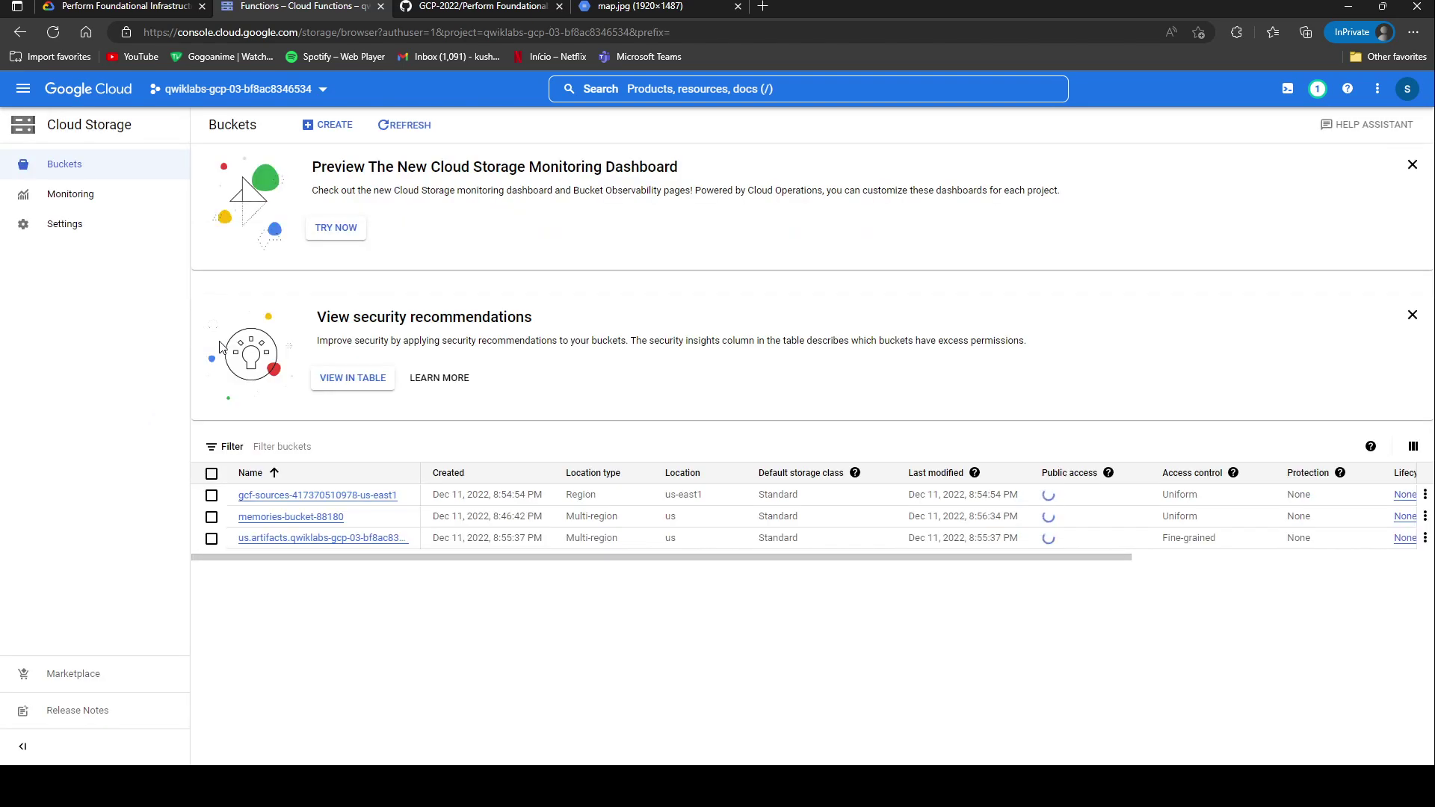
pyautogui.click(296, 524)
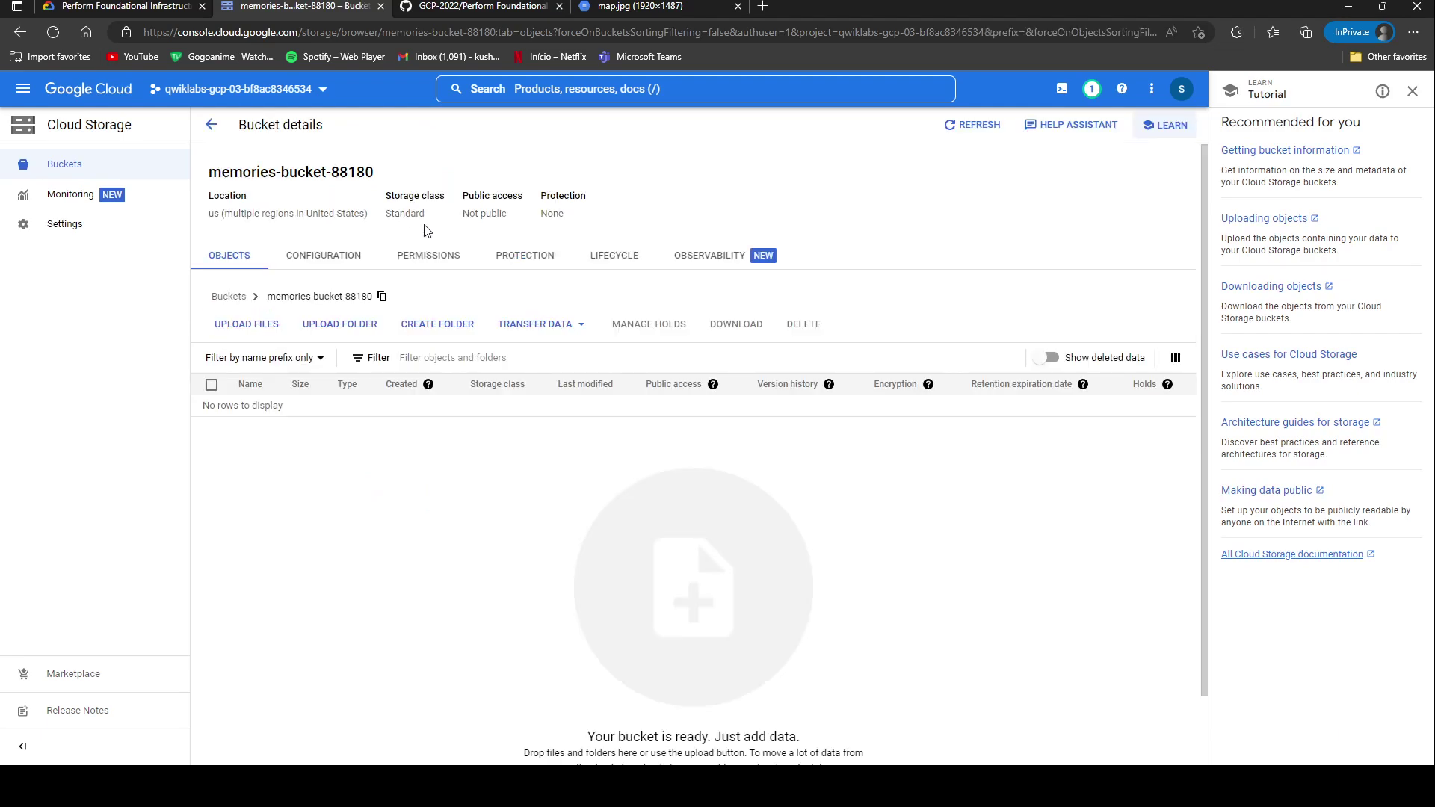
pyautogui.click(240, 325)
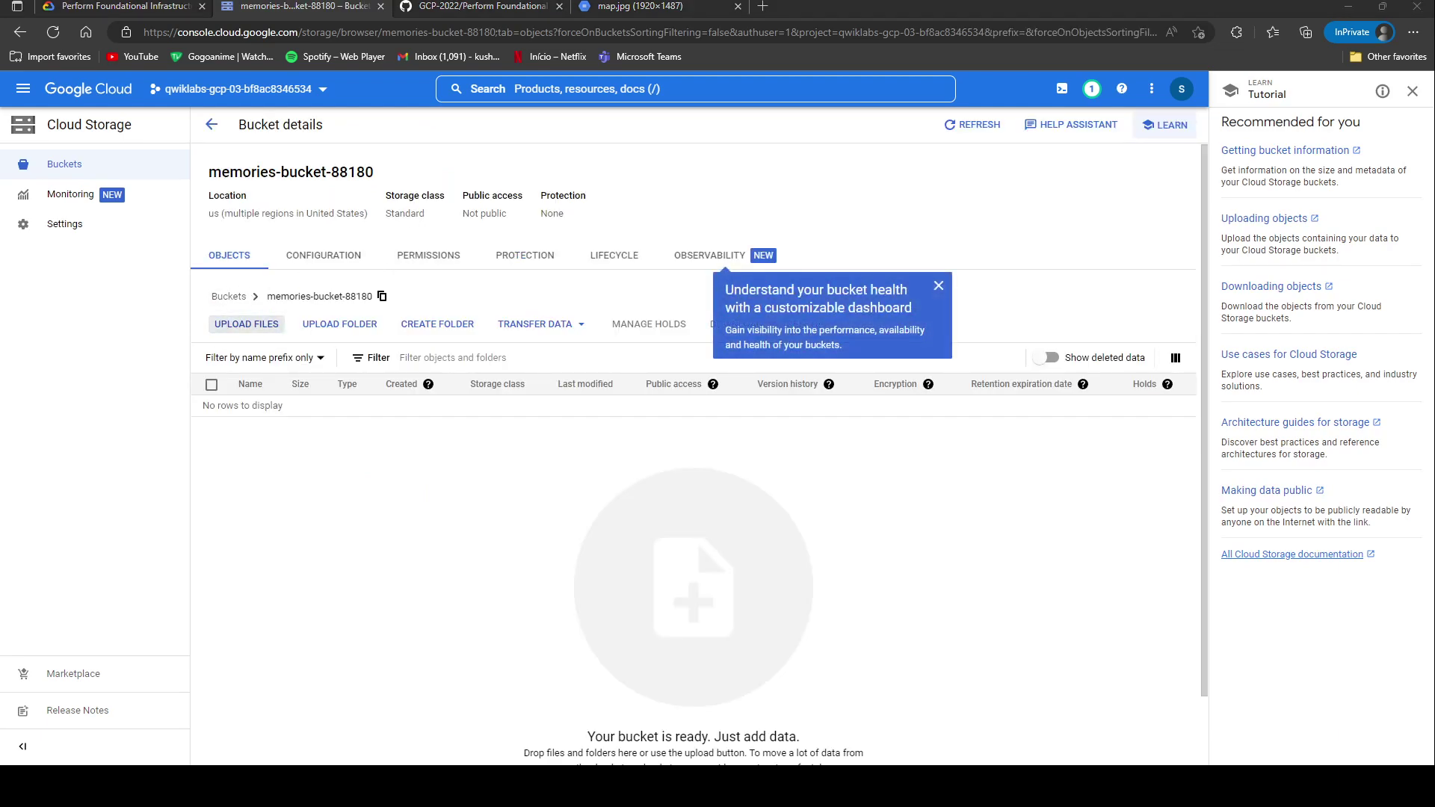
pyautogui.press('Return')
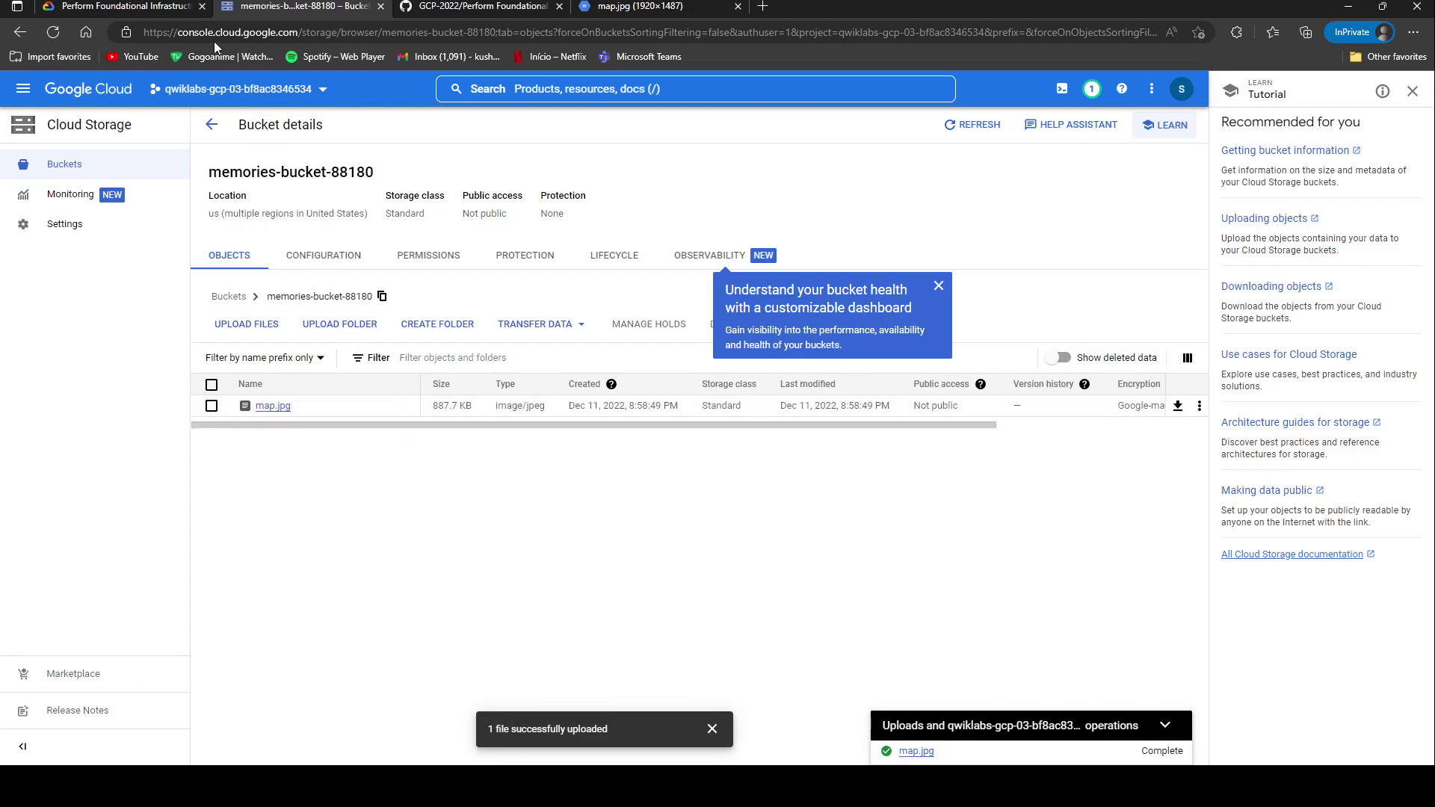
# Step: With map.jpg uploaded, recheck the lab progress for the Task 3 objective "Verify the Cloud Function worked"
pyautogui.click(141, 9)
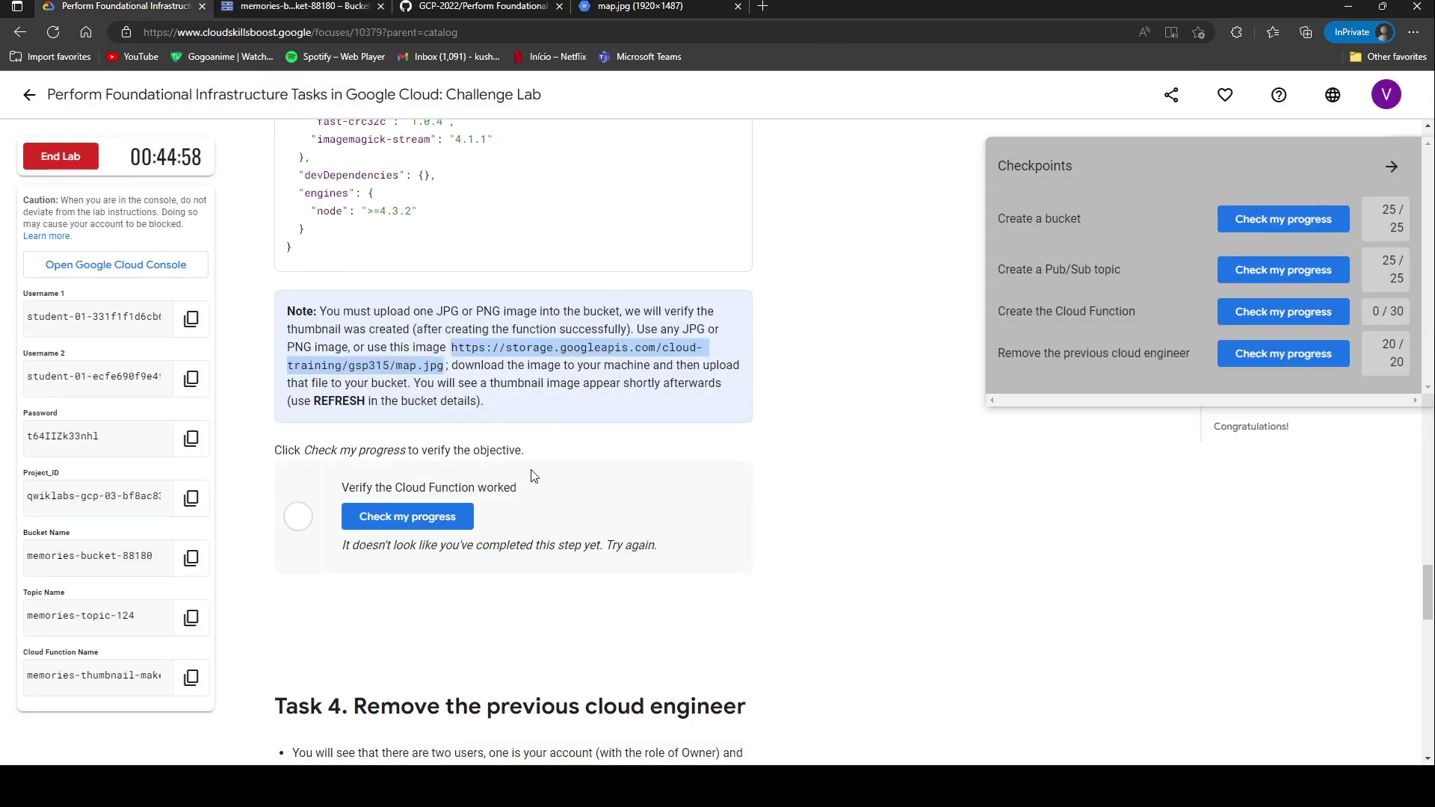
pyautogui.click(367, 8)
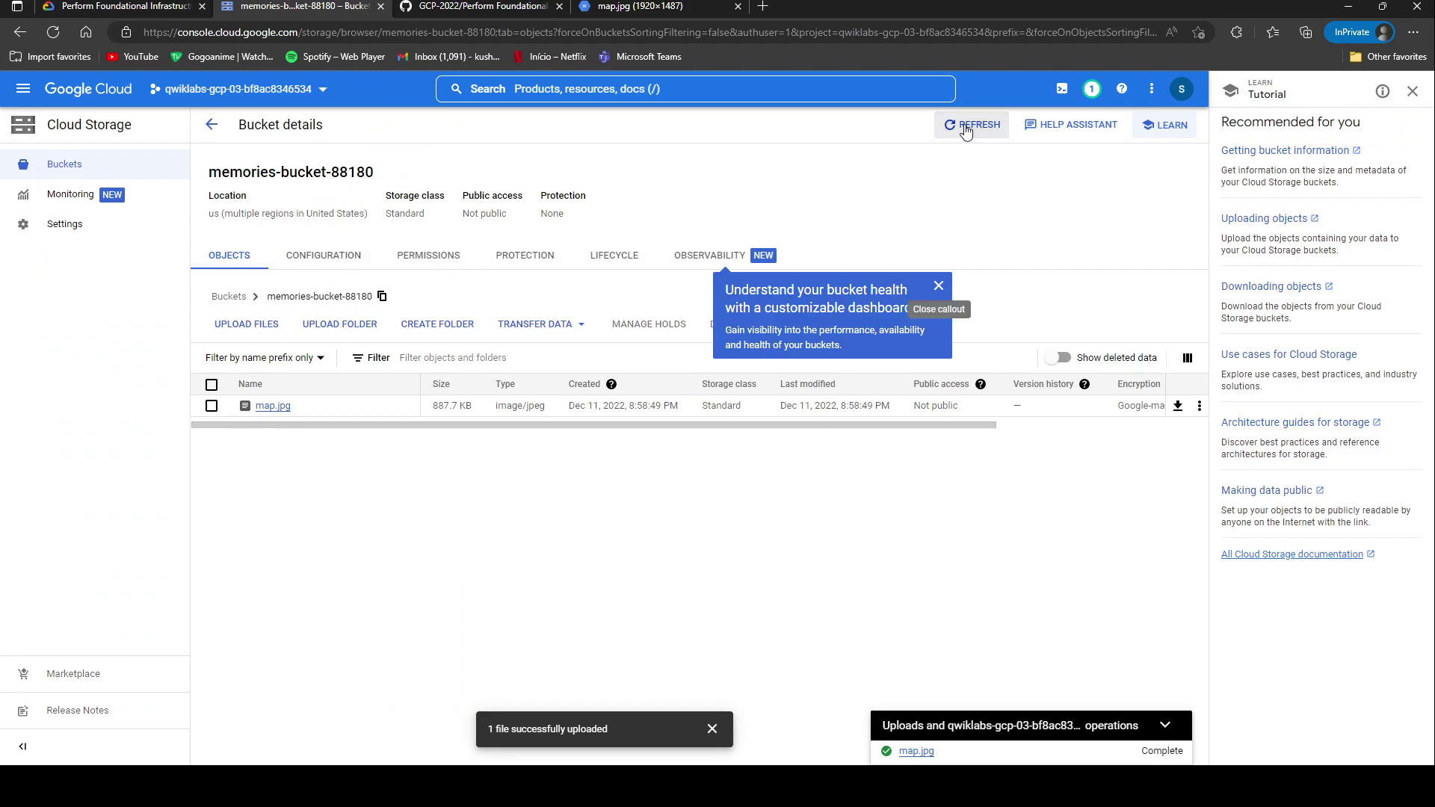
pyautogui.click(123, 6)
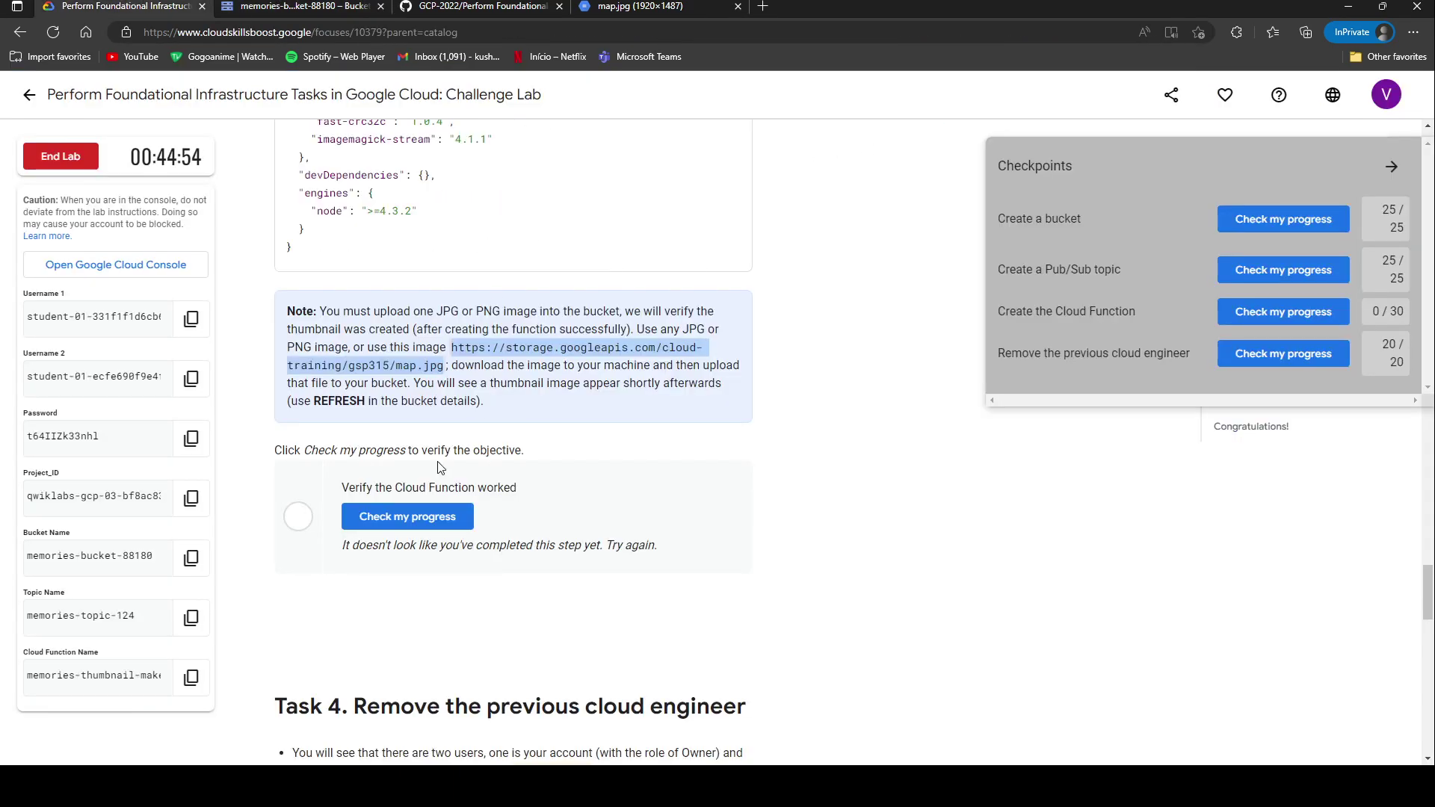
pyautogui.click(394, 524)
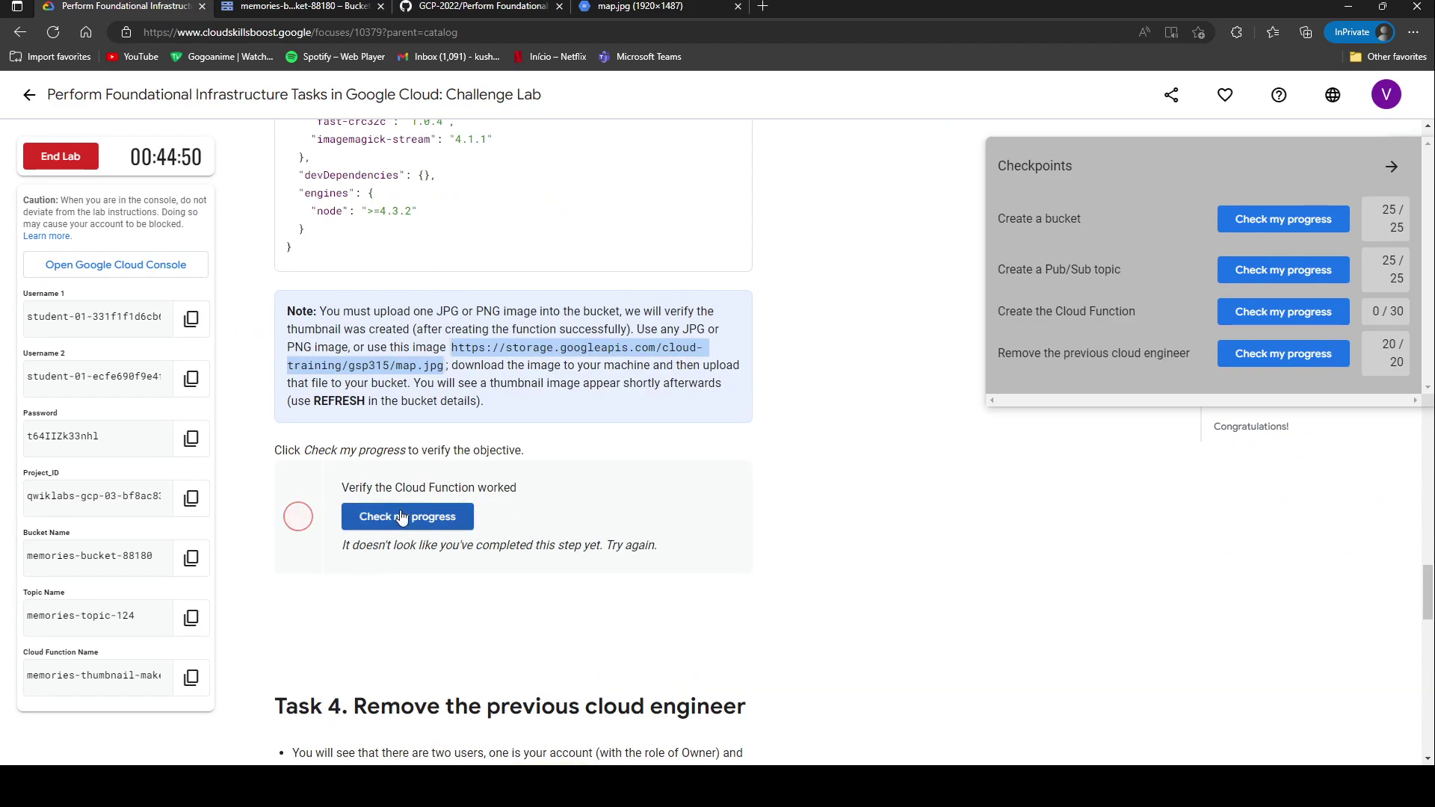
# Step: Go back from the bucket to the details page of the memories-thumbnail-maker function in the Google Cloud console
pyautogui.click(295, 8)
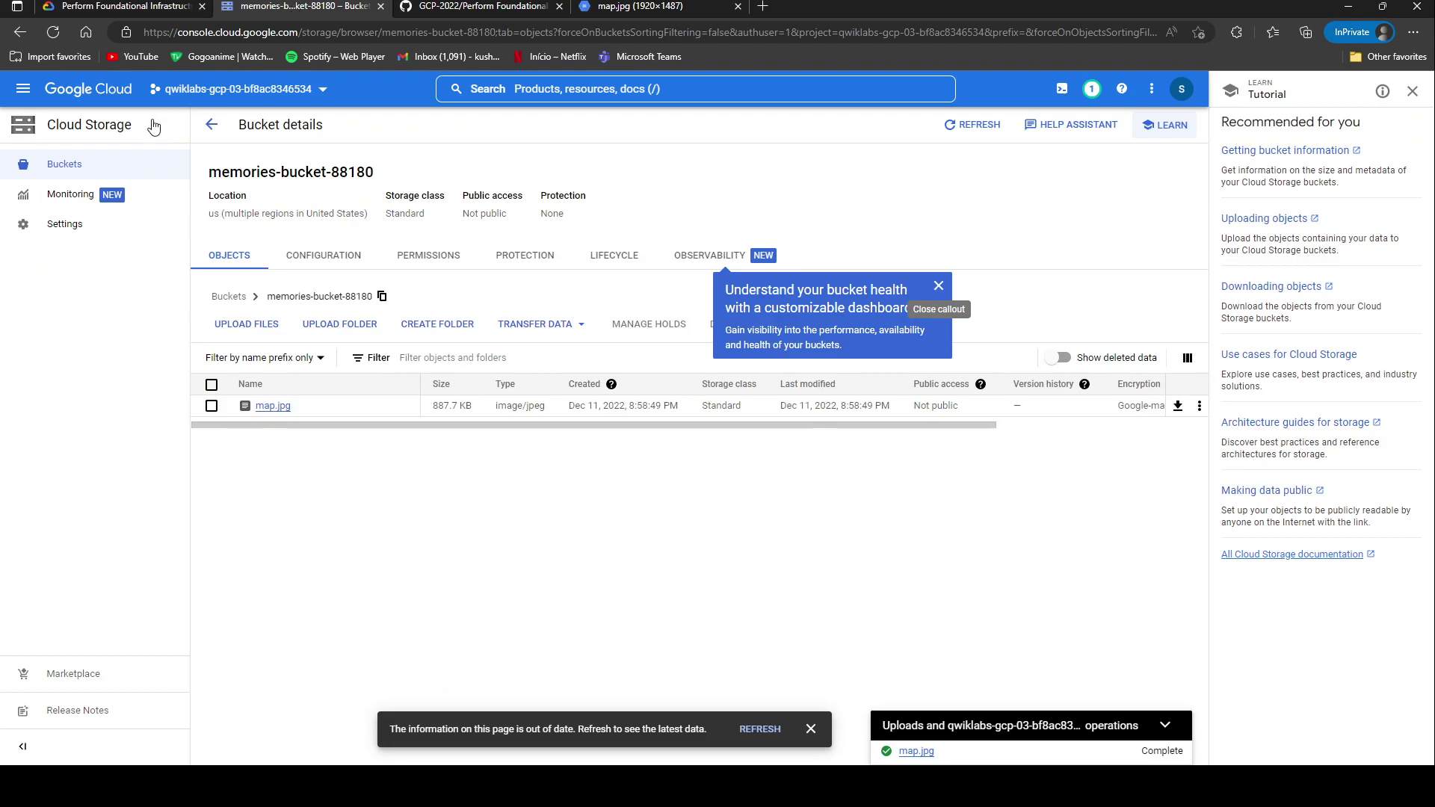
pyautogui.click(20, 33)
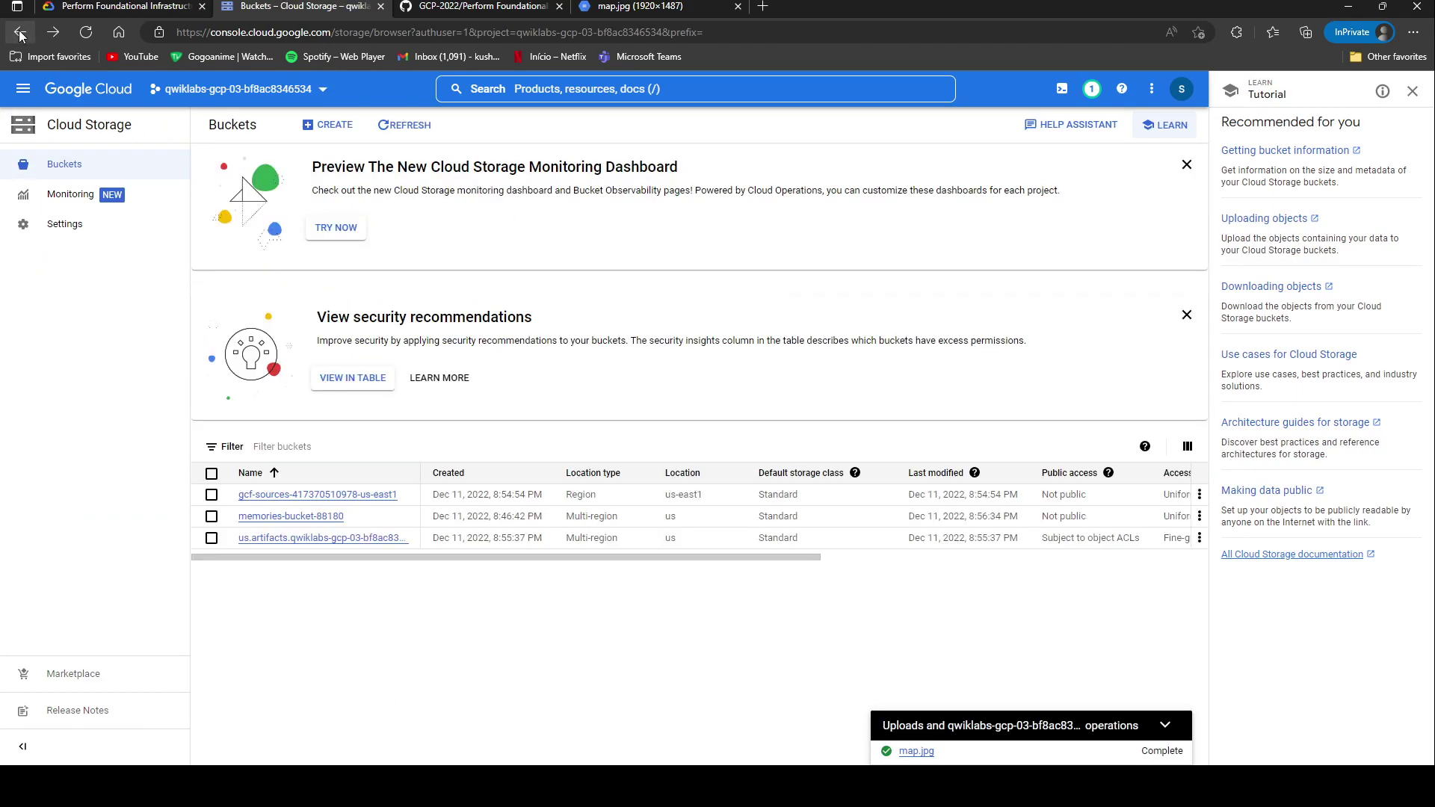
pyautogui.click(20, 33)
pyautogui.click(20, 33)
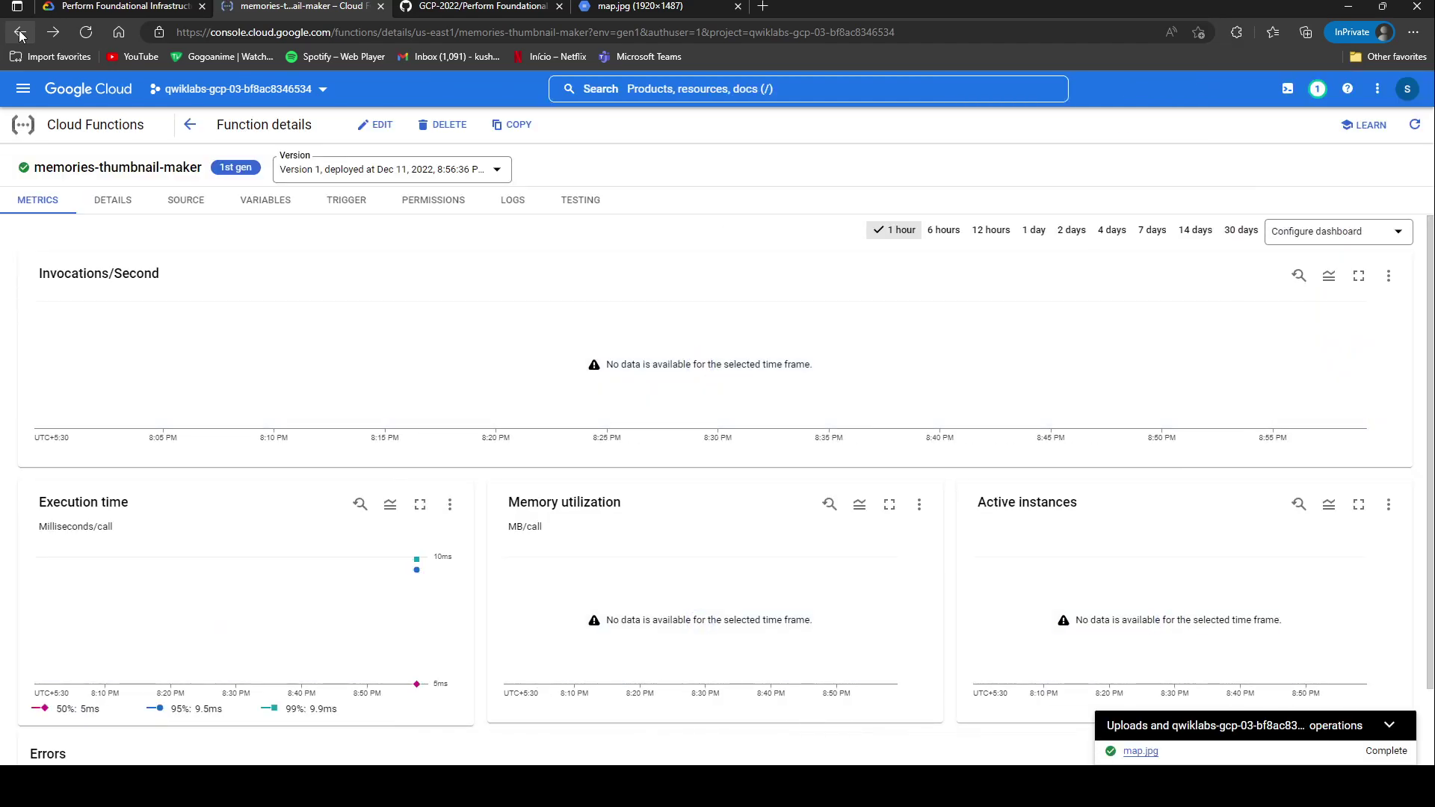
# Step: Inspect the memories-thumbnail-maker function's details, source, variables, trigger and permissions, and read its execution logs for the map.jpg upload
pyautogui.click(119, 208)
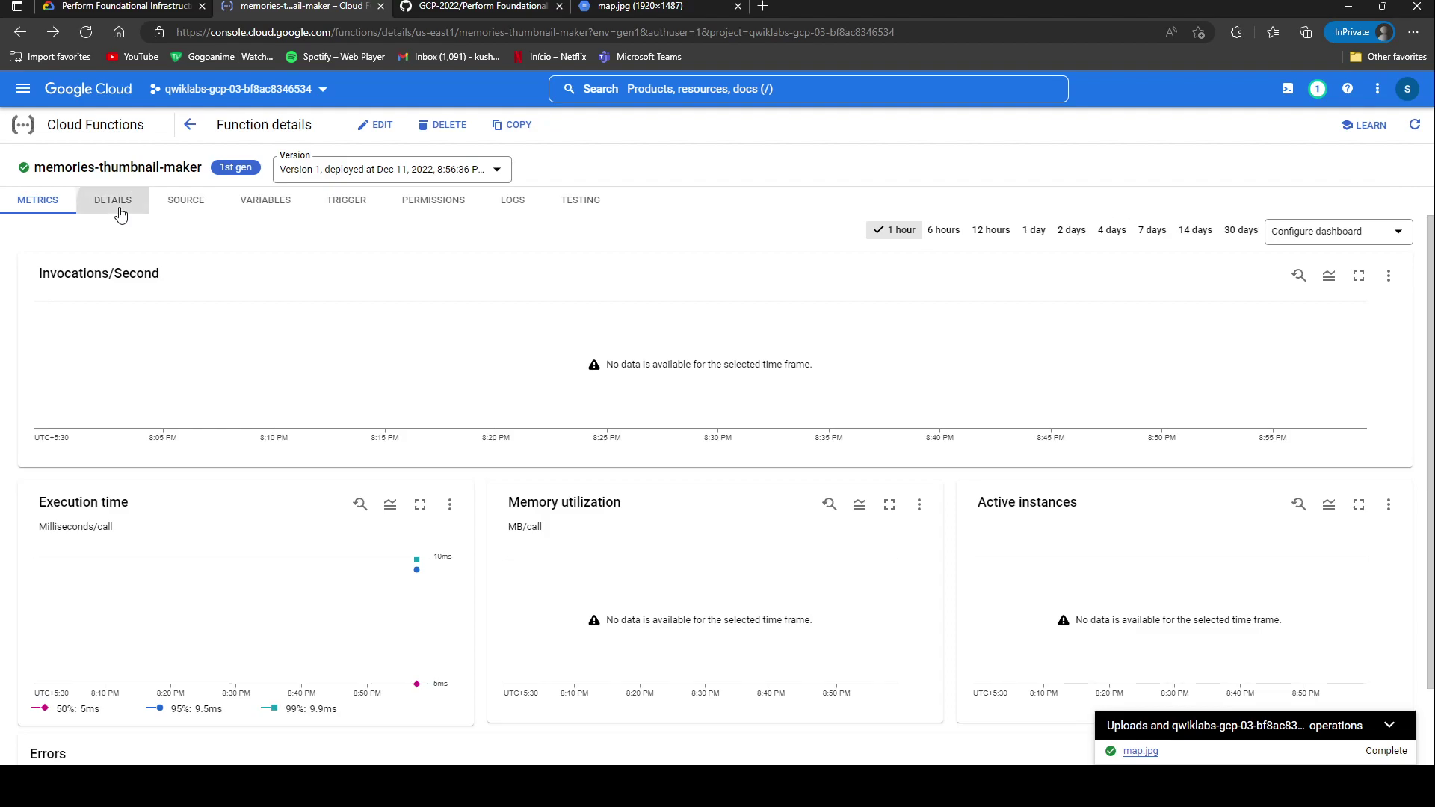
pyautogui.click(196, 199)
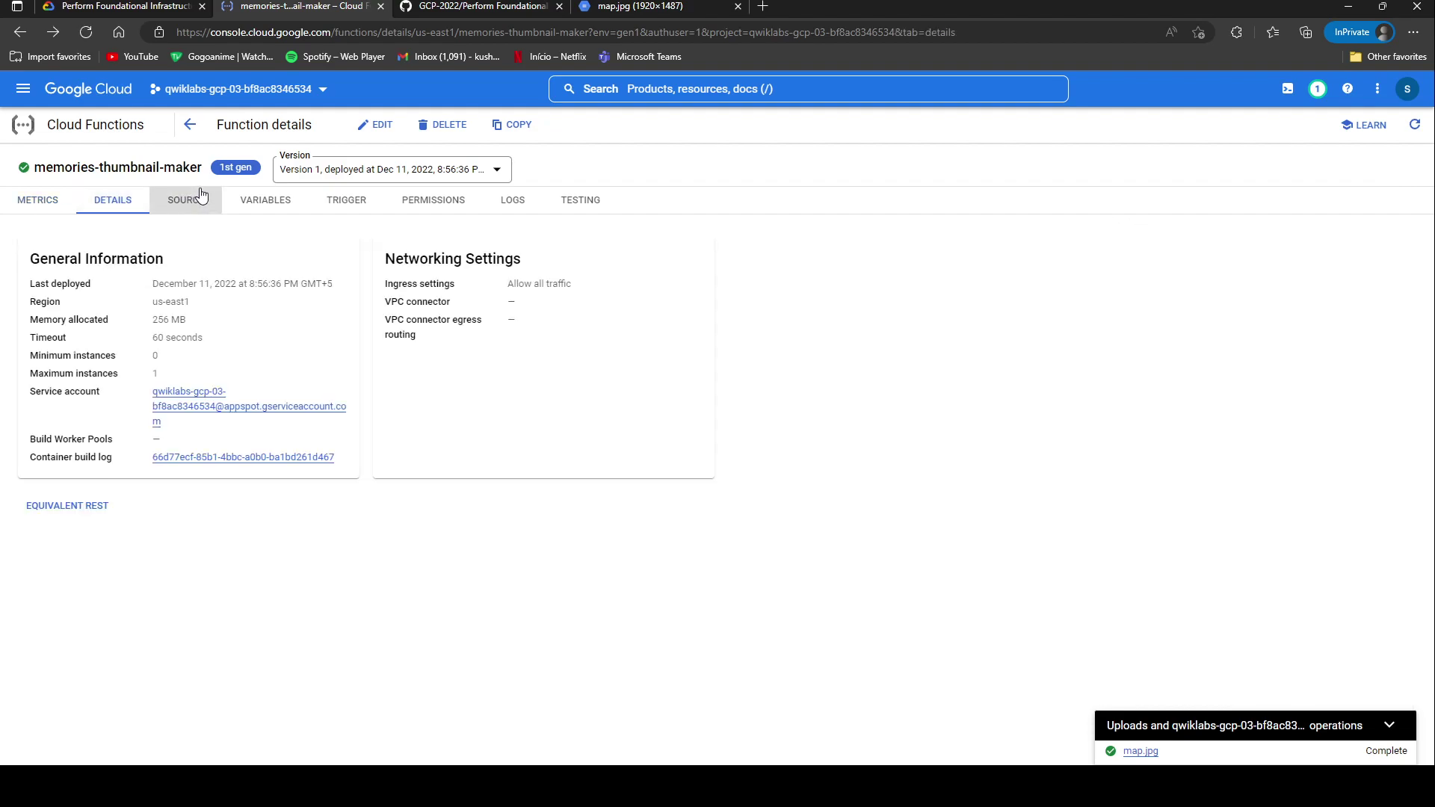
pyautogui.click(245, 198)
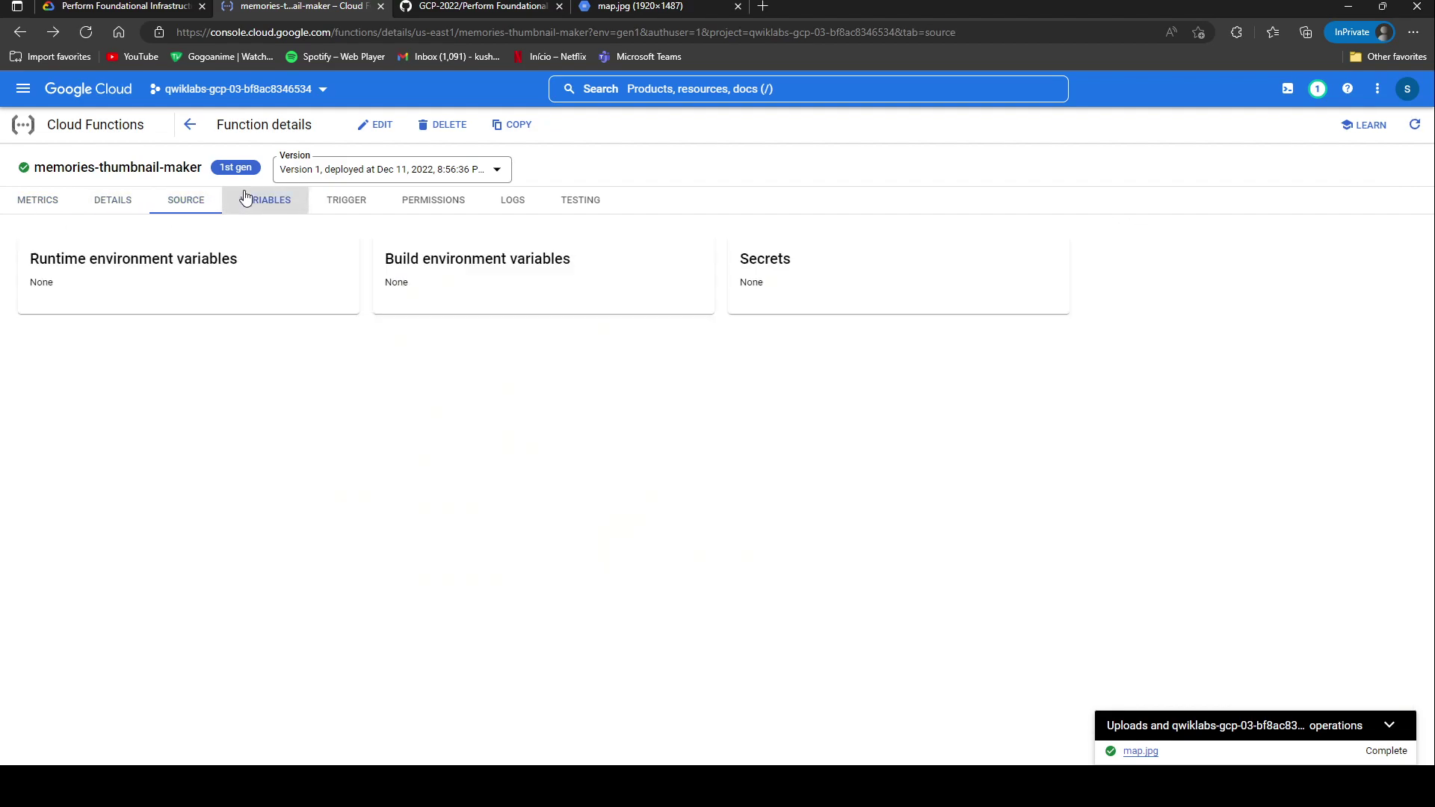
pyautogui.click(343, 199)
pyautogui.click(421, 203)
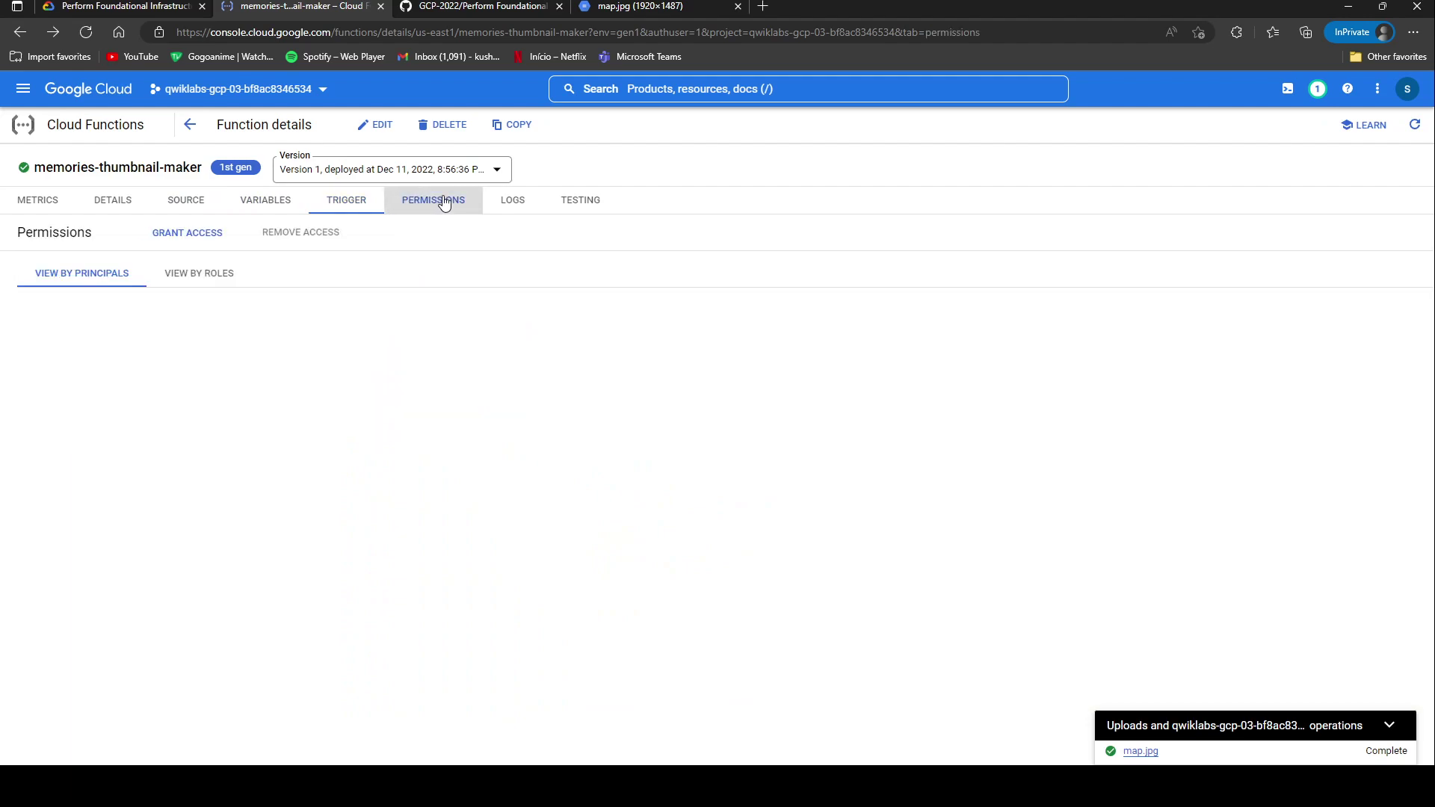
pyautogui.click(517, 203)
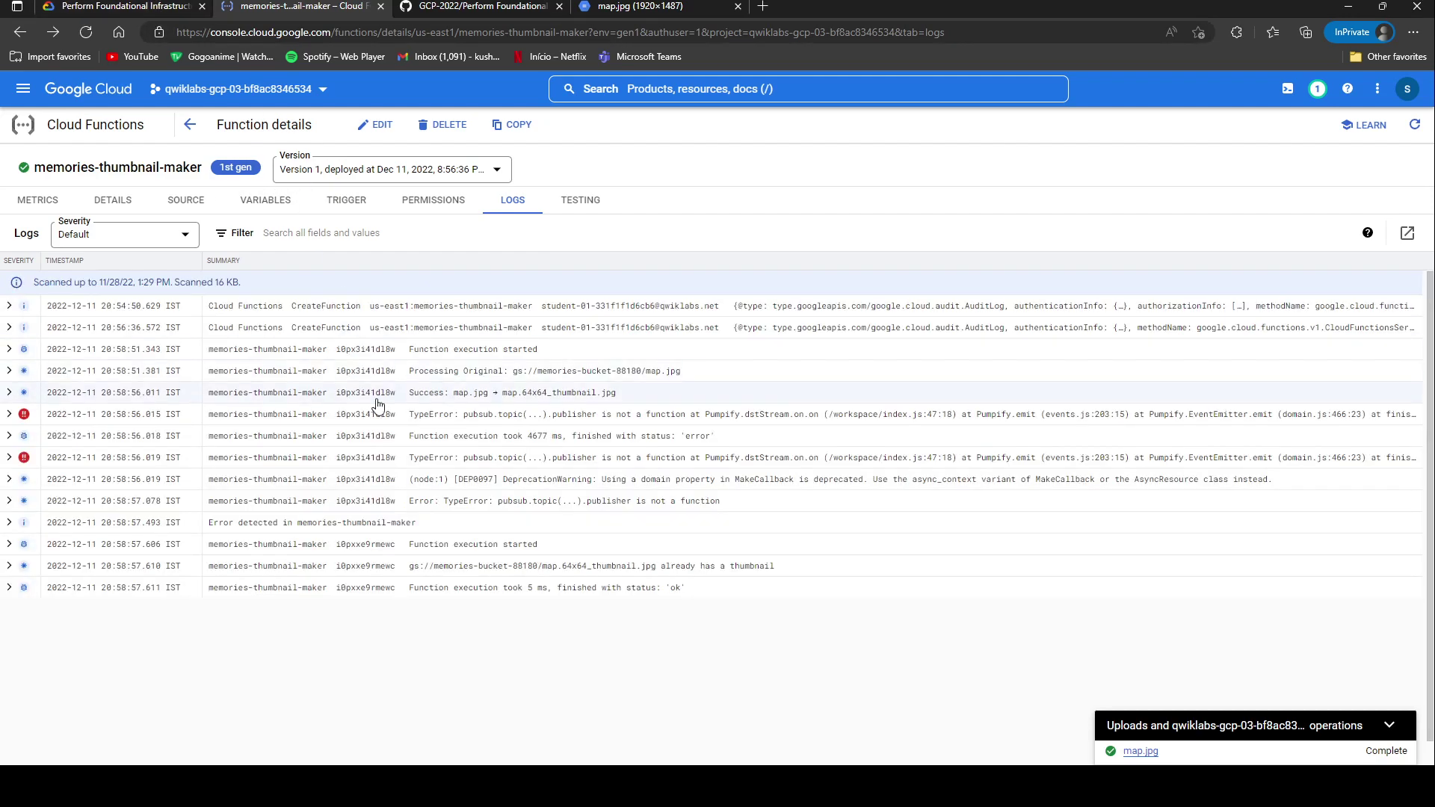
pyautogui.scroll(-1, 236, 371)
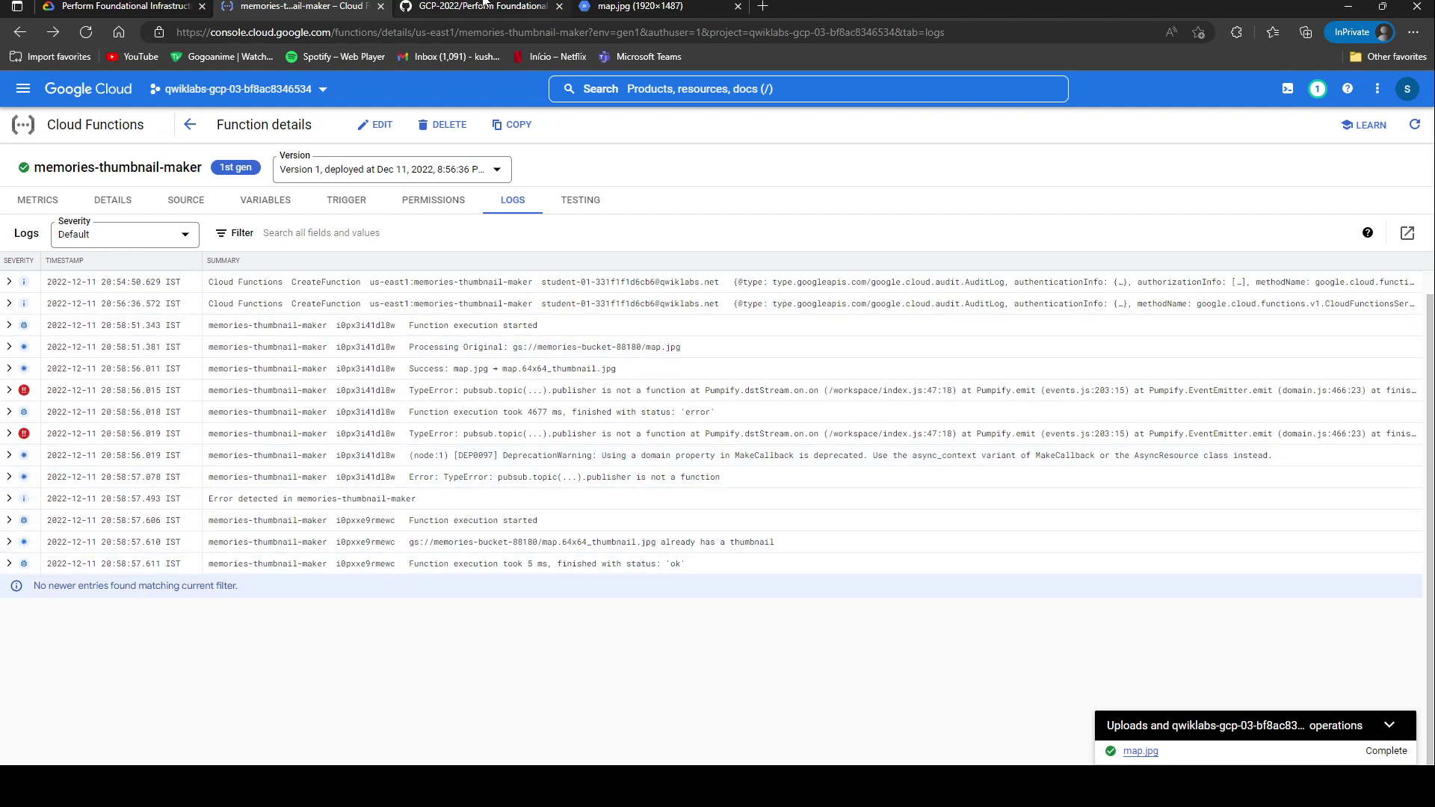
# Step: Open memories-bucket-88180 in Cloud Storage, view the object details of map.64x64_thumbnail.jpg, and return to the bucket's object list
pyautogui.click(22, 33)
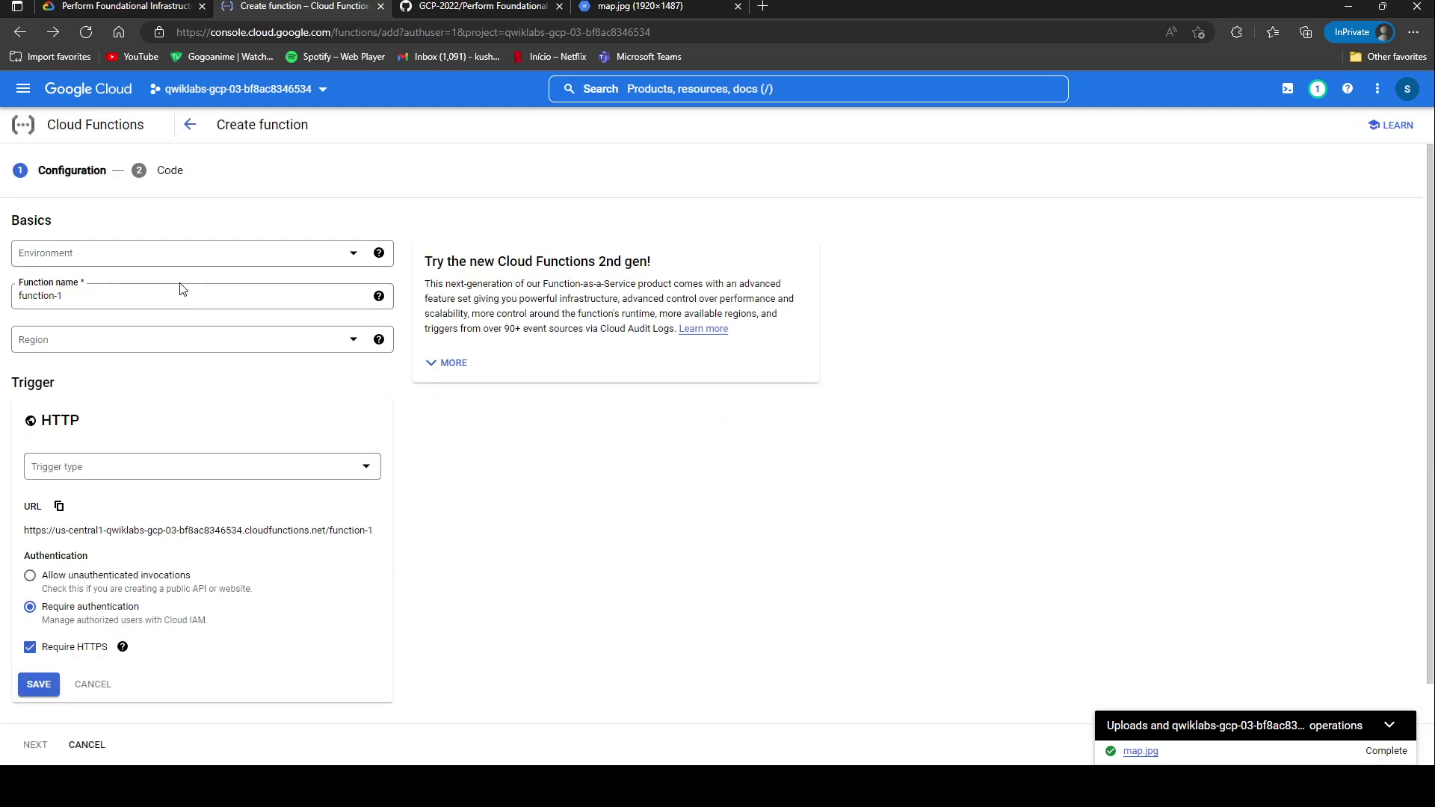
pyautogui.click(22, 88)
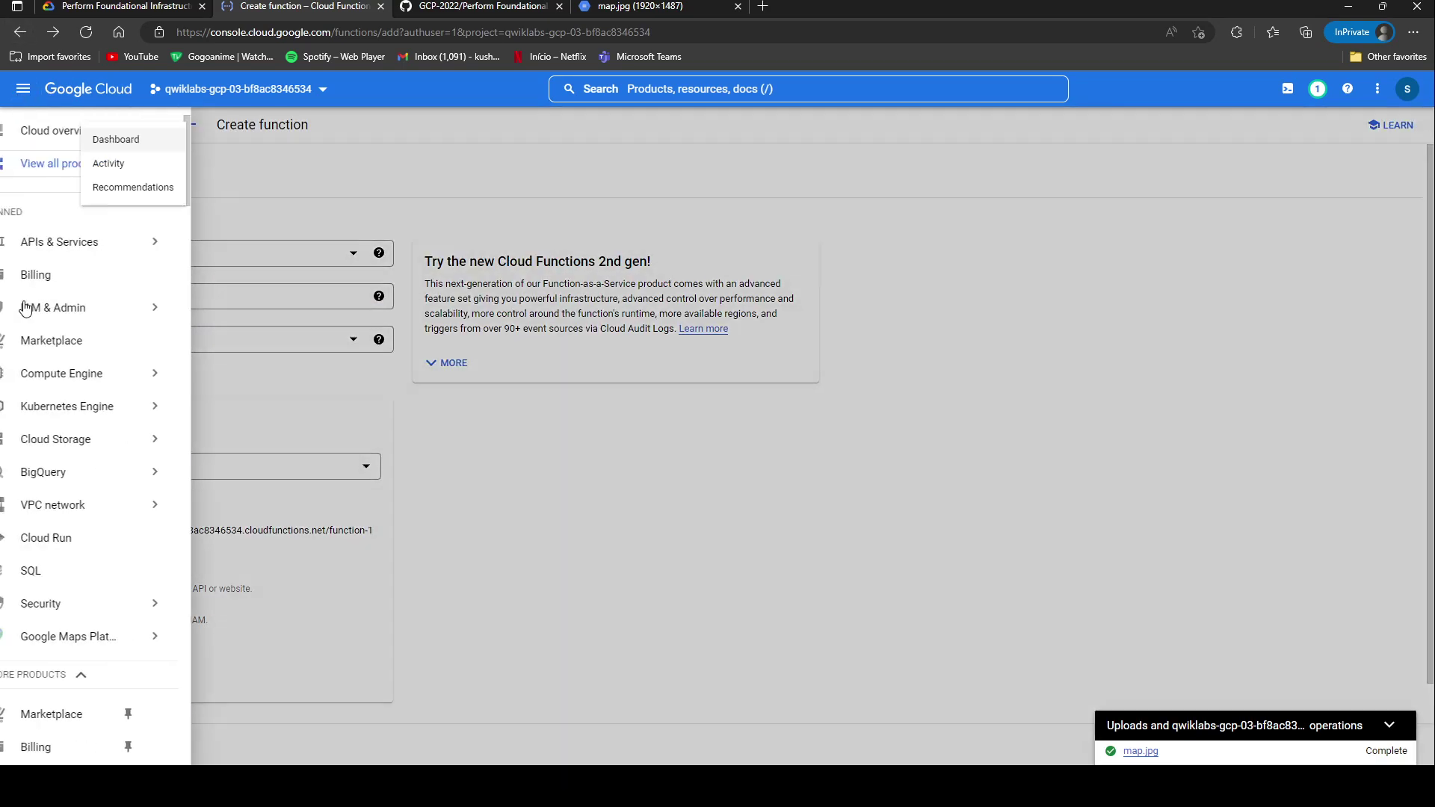
pyautogui.moveTo(45, 448)
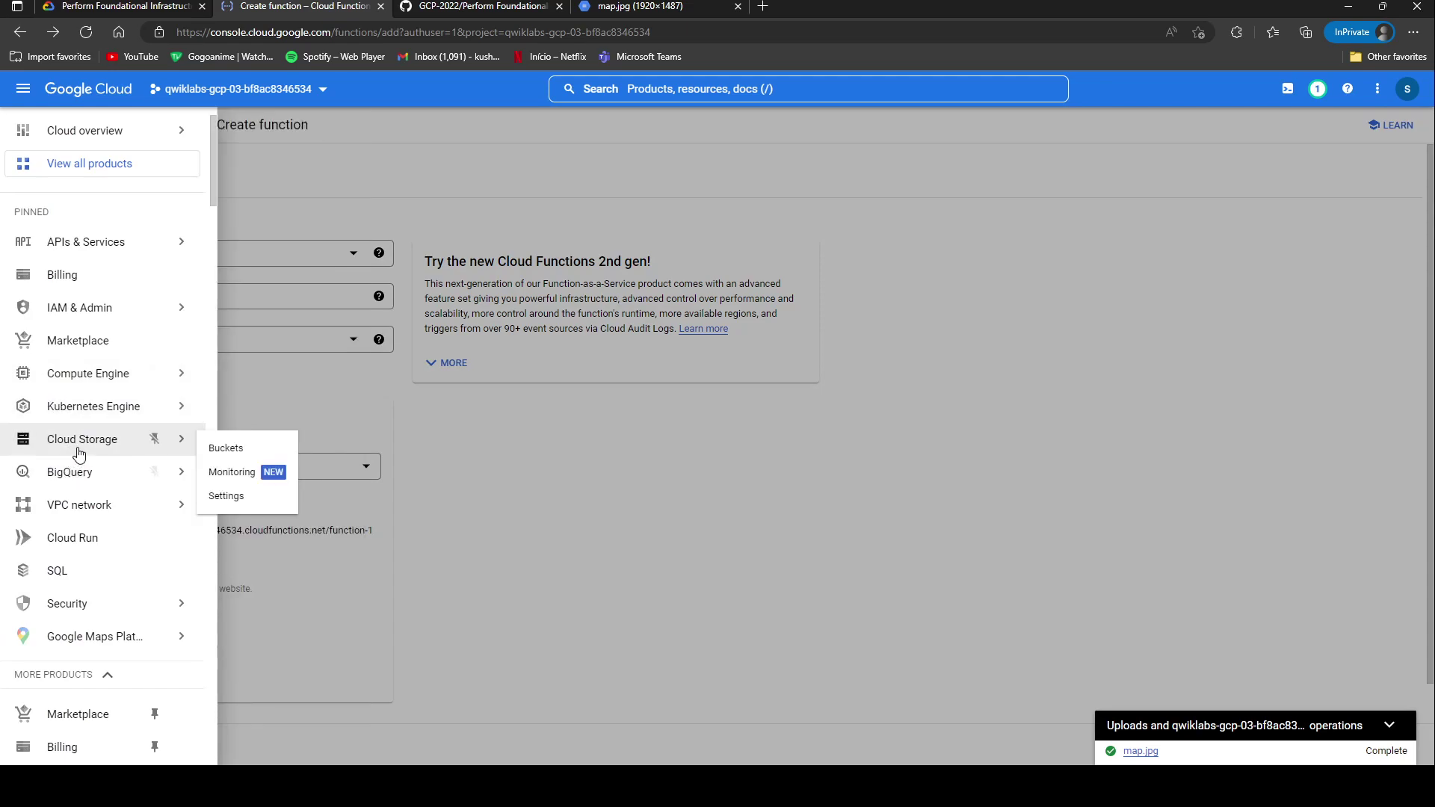
pyautogui.click(234, 453)
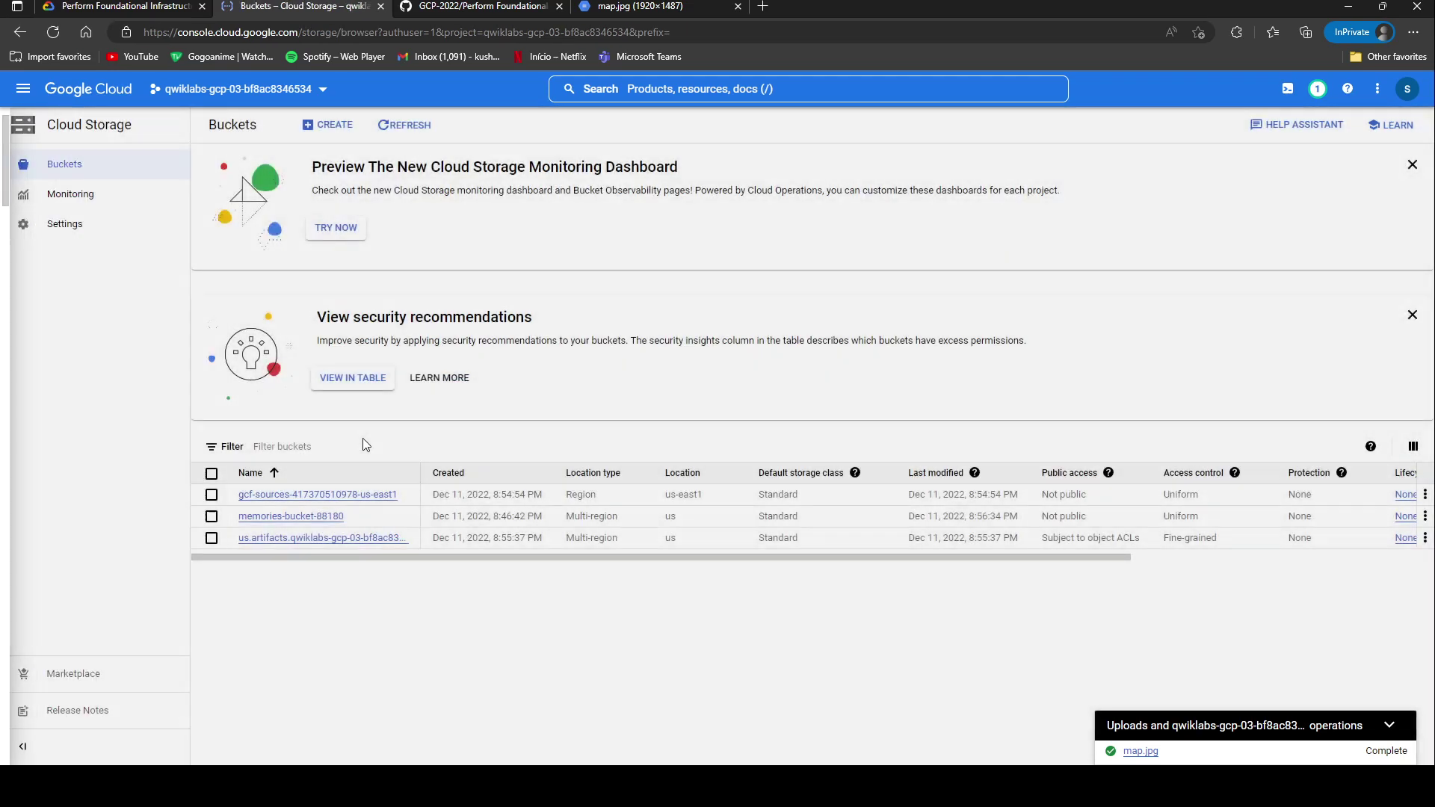
pyautogui.click(291, 523)
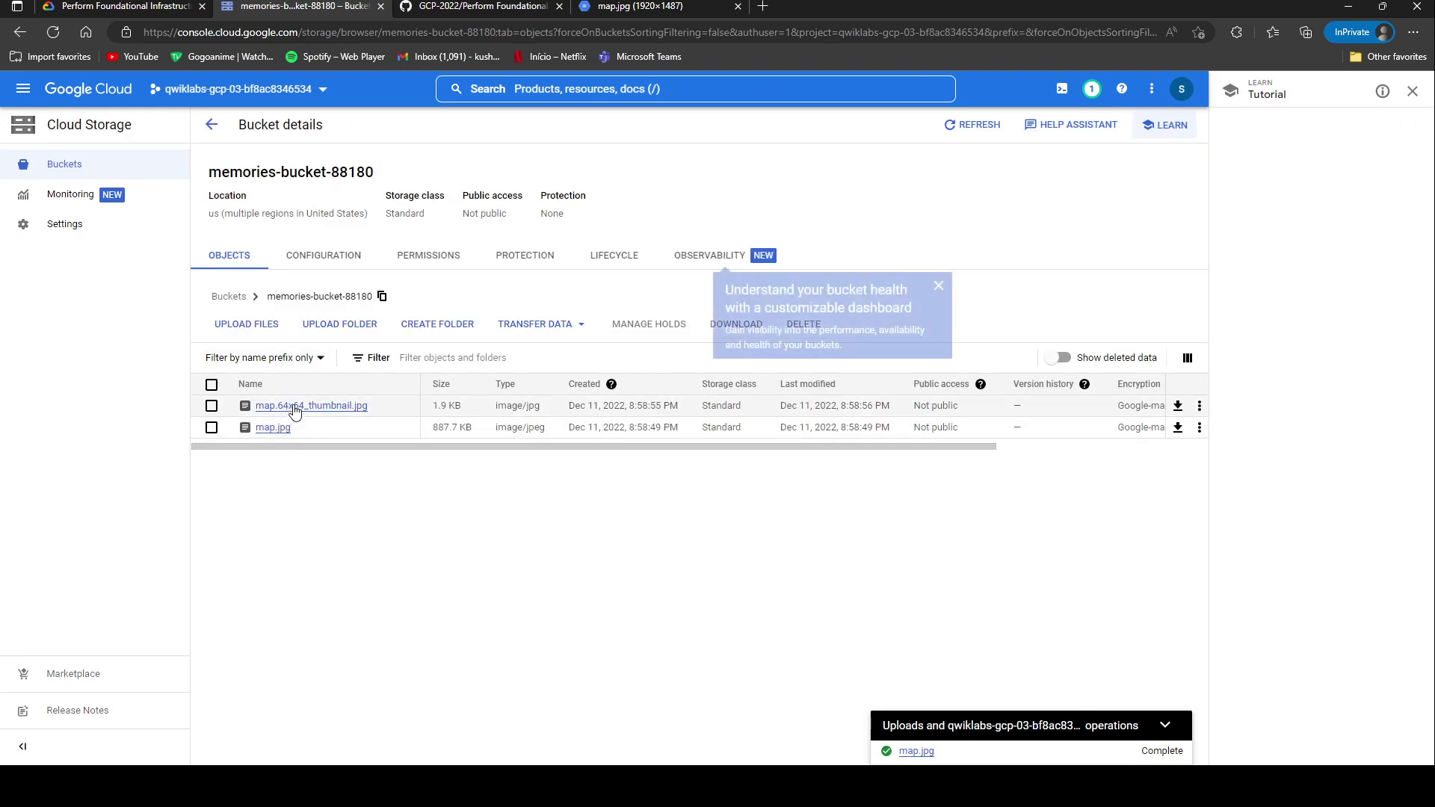
pyautogui.click(297, 406)
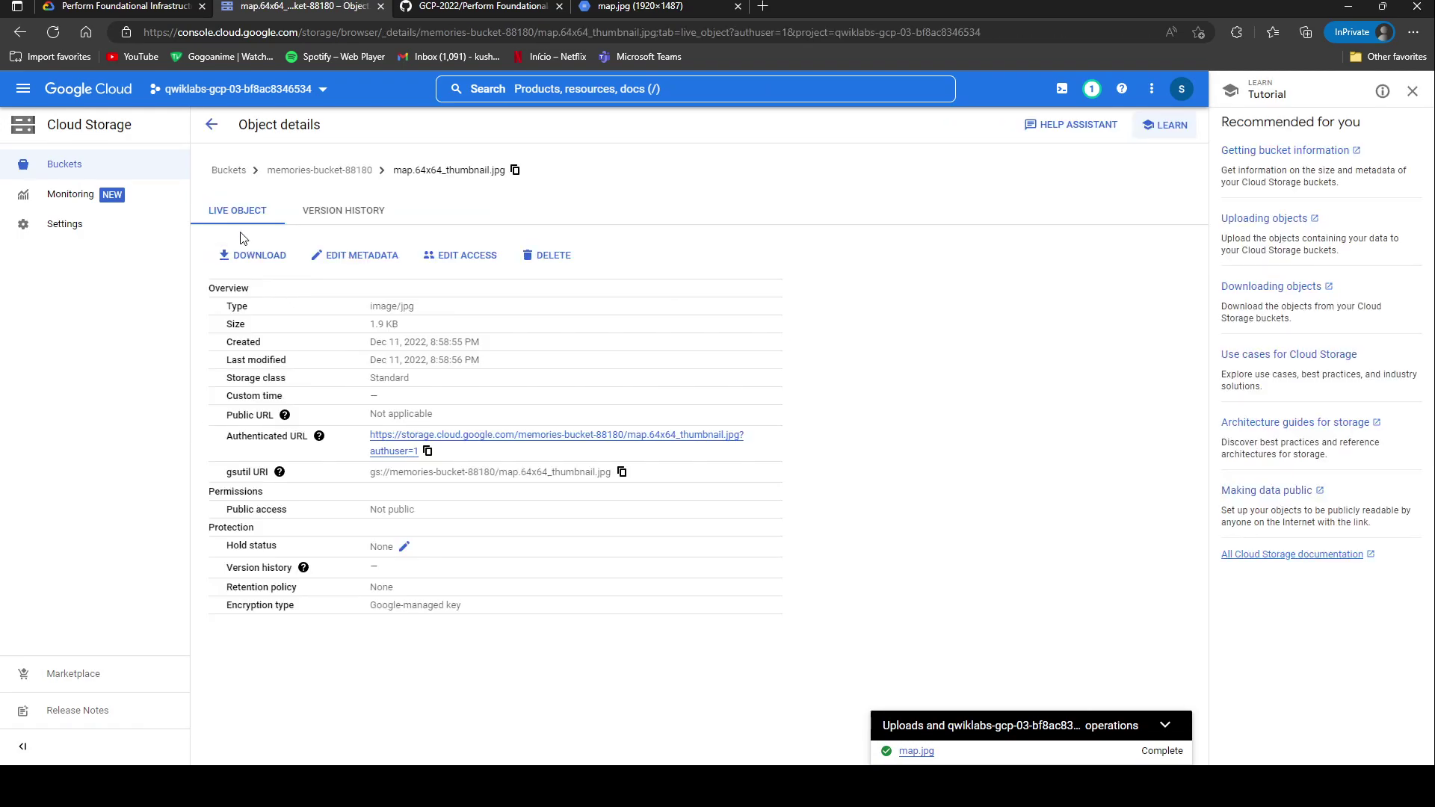
pyautogui.click(212, 127)
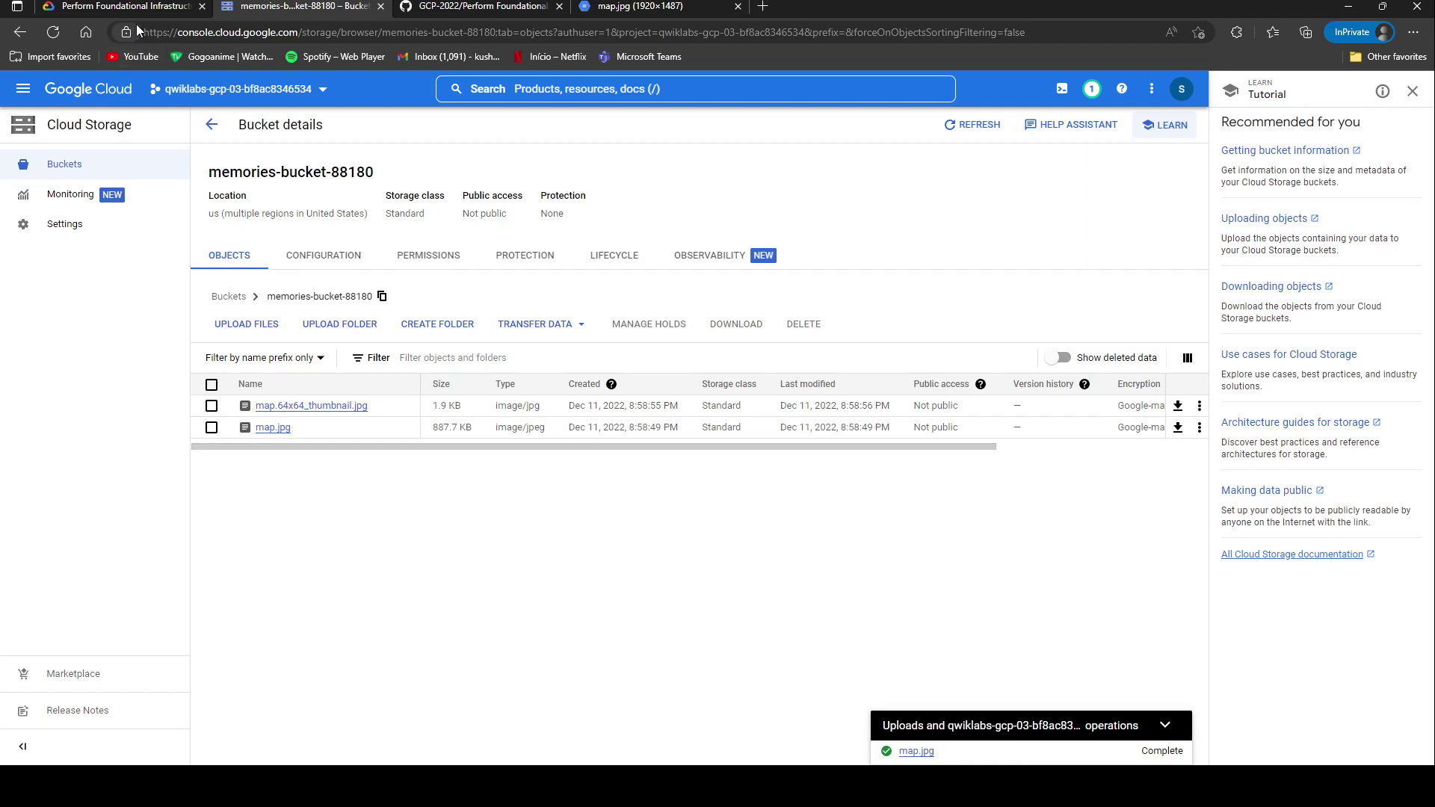
# Step: On the lab page, check the progress of the objective "Verify the Cloud Function worked" and review the Task 4 objective
pyautogui.click(123, 7)
pyautogui.click(429, 521)
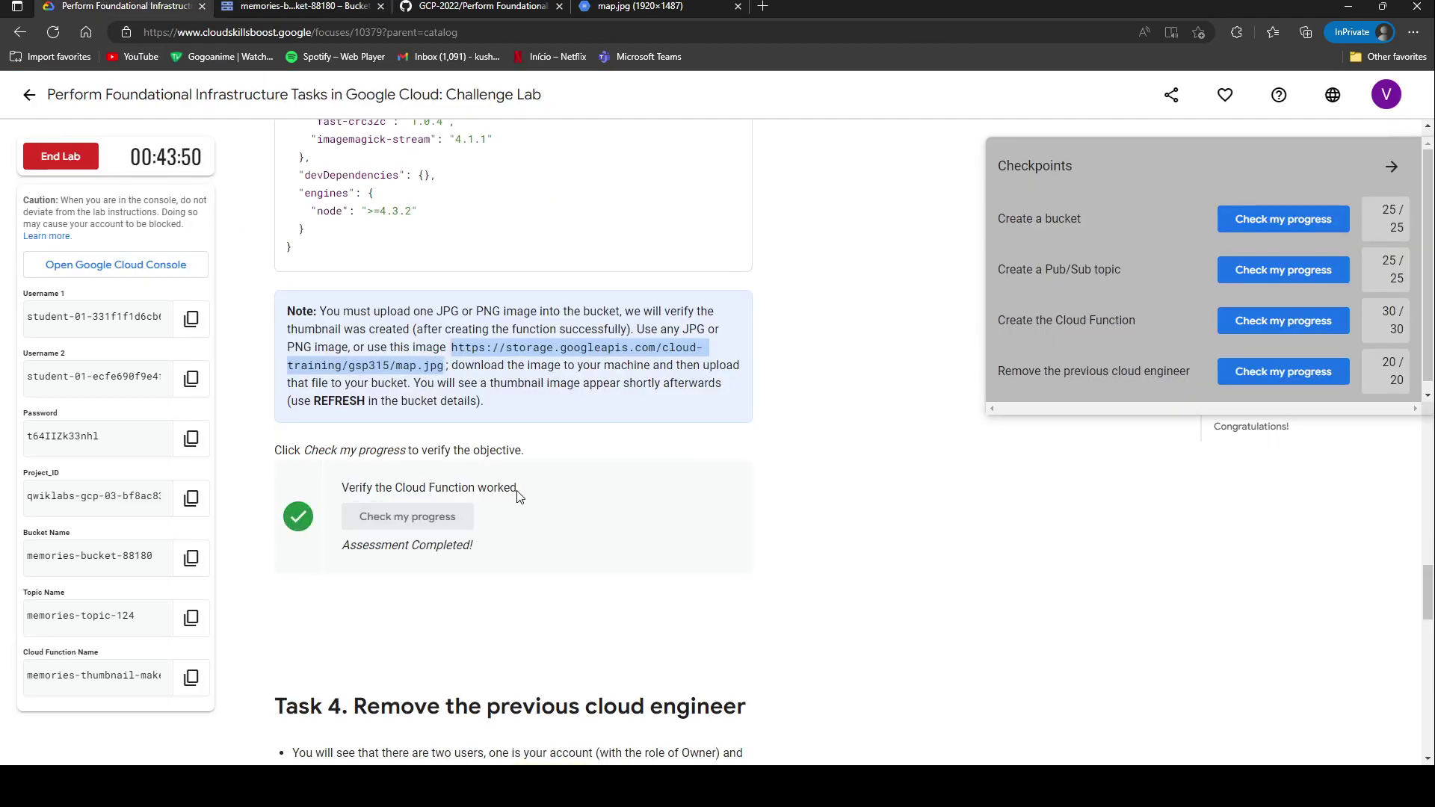
pyautogui.scroll(-9, 506, 507)
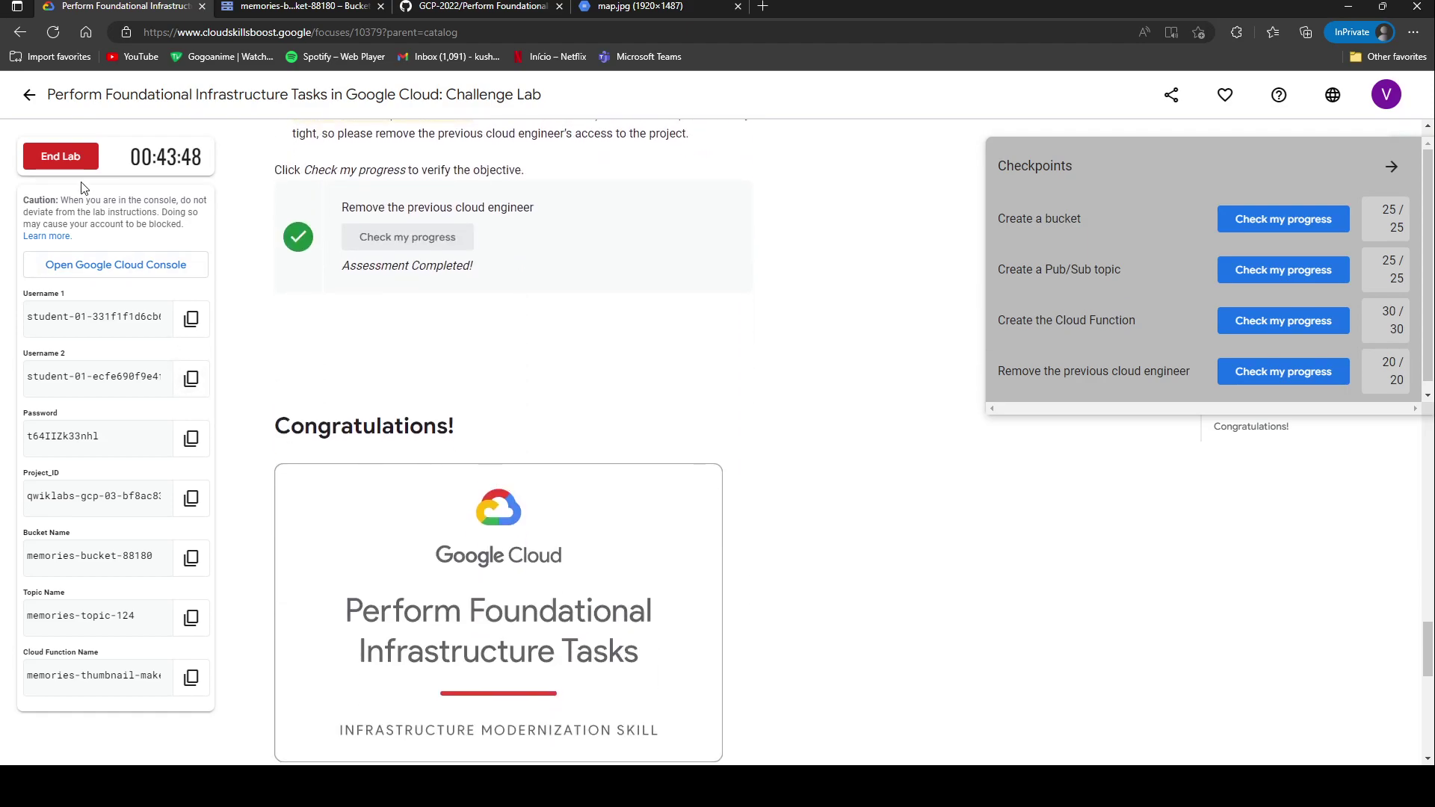
# Step: End the challenge lab, confirm the submission, and dismiss the satisfaction survey without giving a rating
pyautogui.click(62, 157)
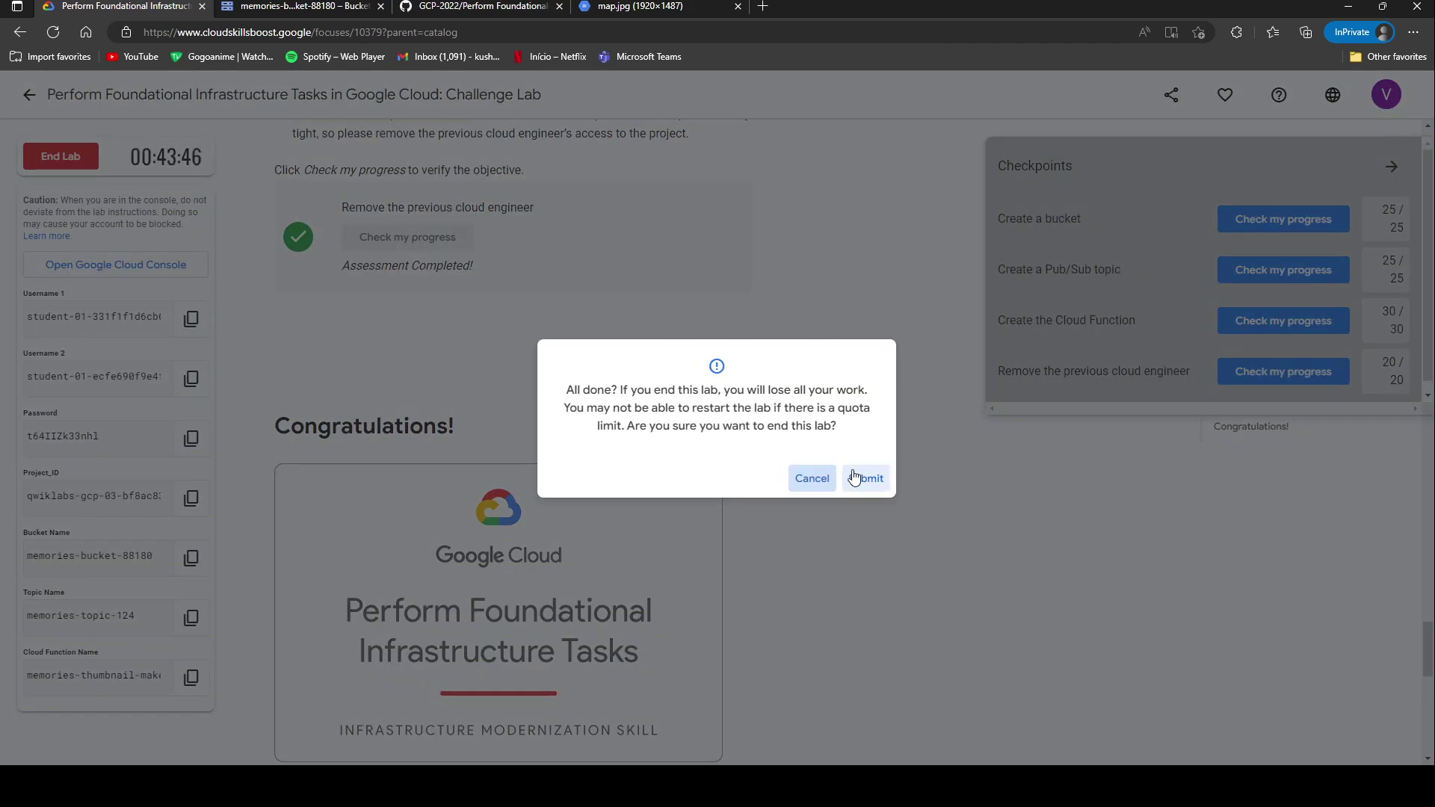
pyautogui.click(854, 476)
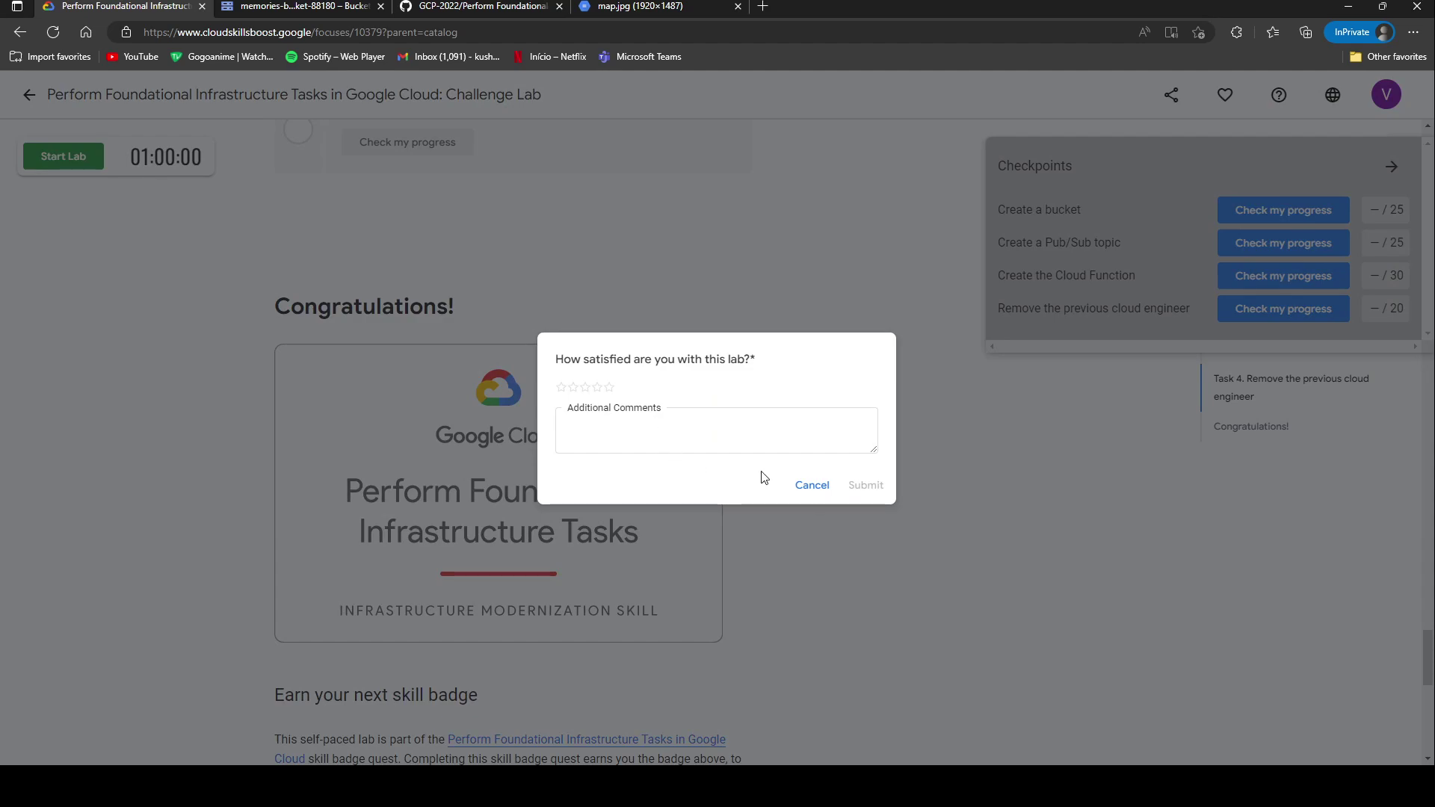
pyautogui.click(803, 482)
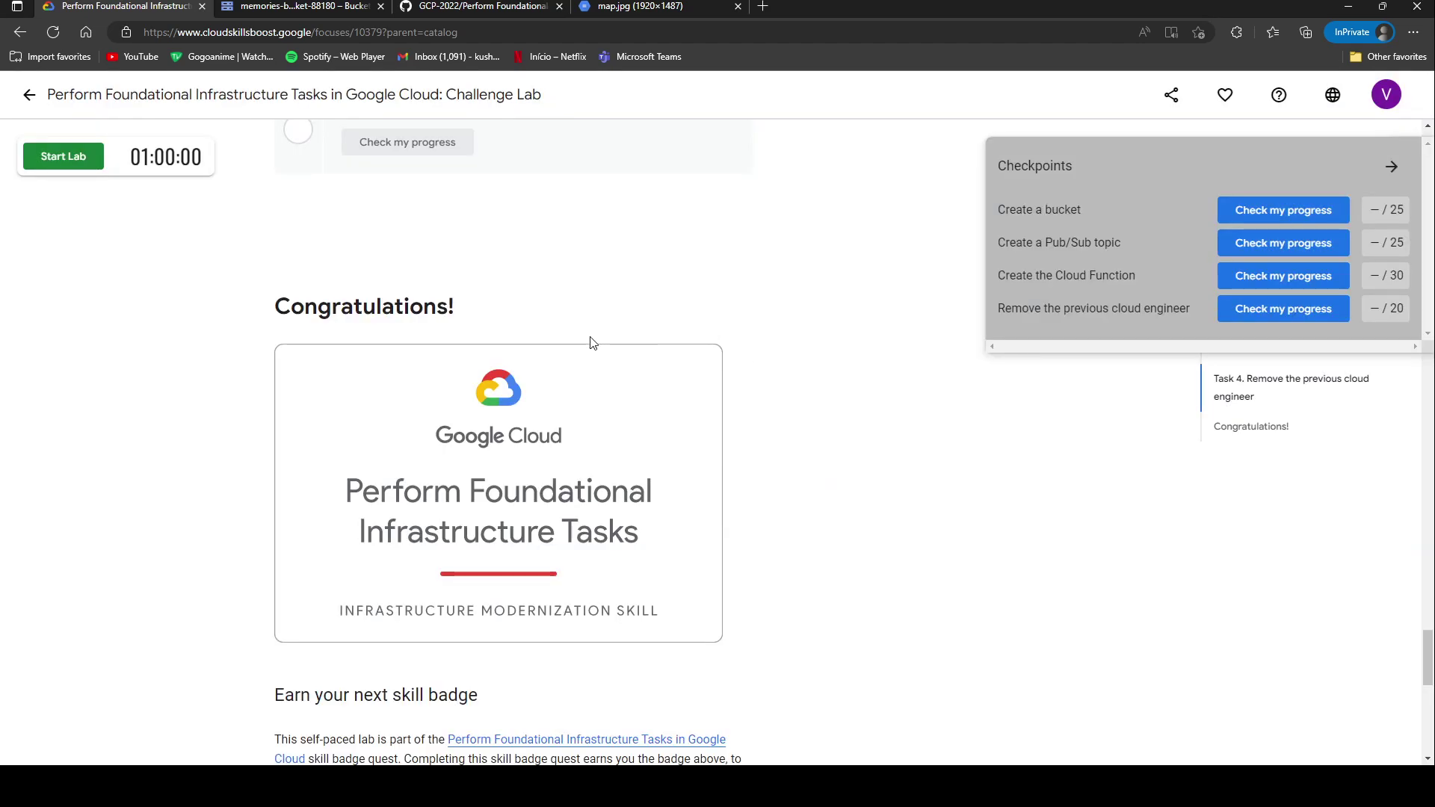
pyautogui.scroll(-3, 653, 349)
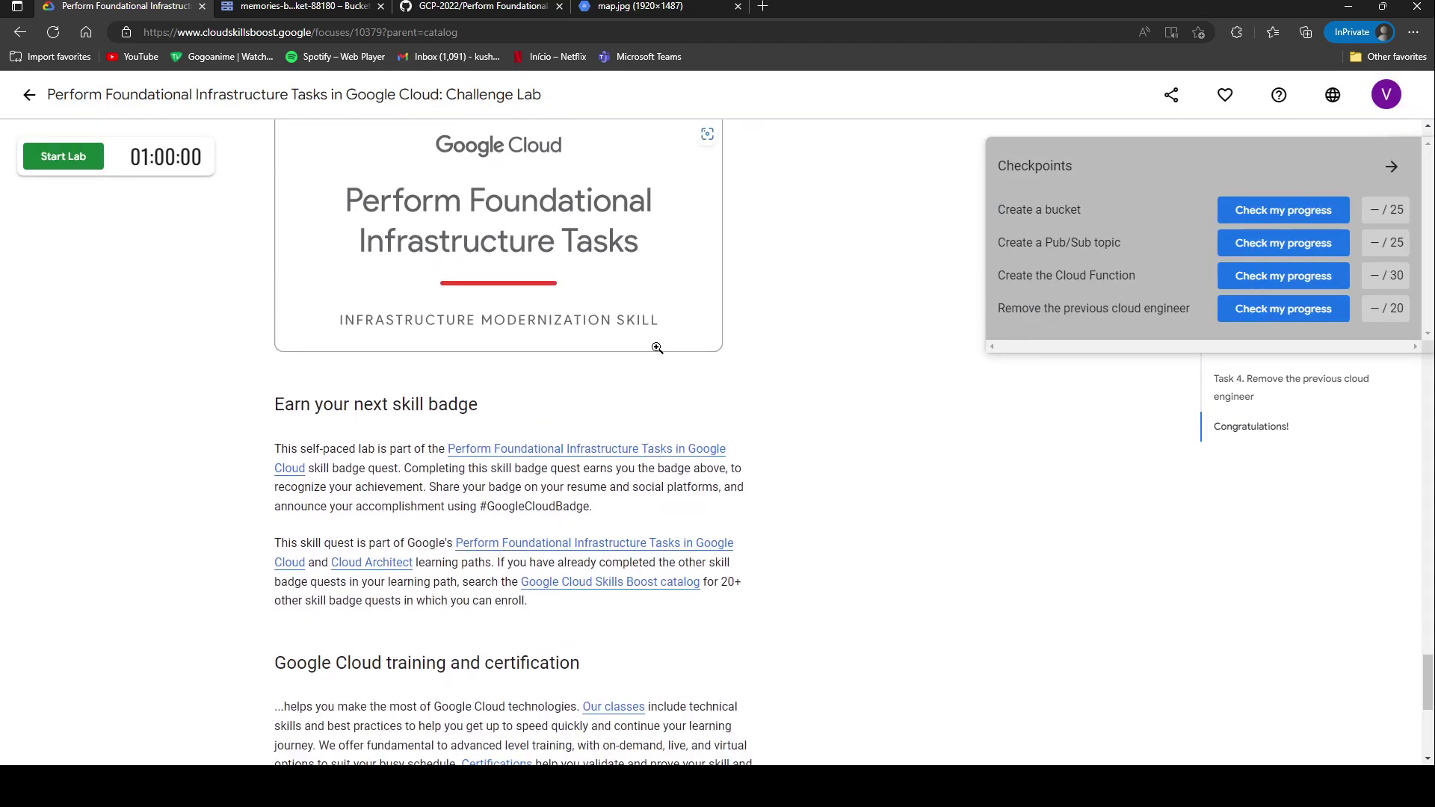